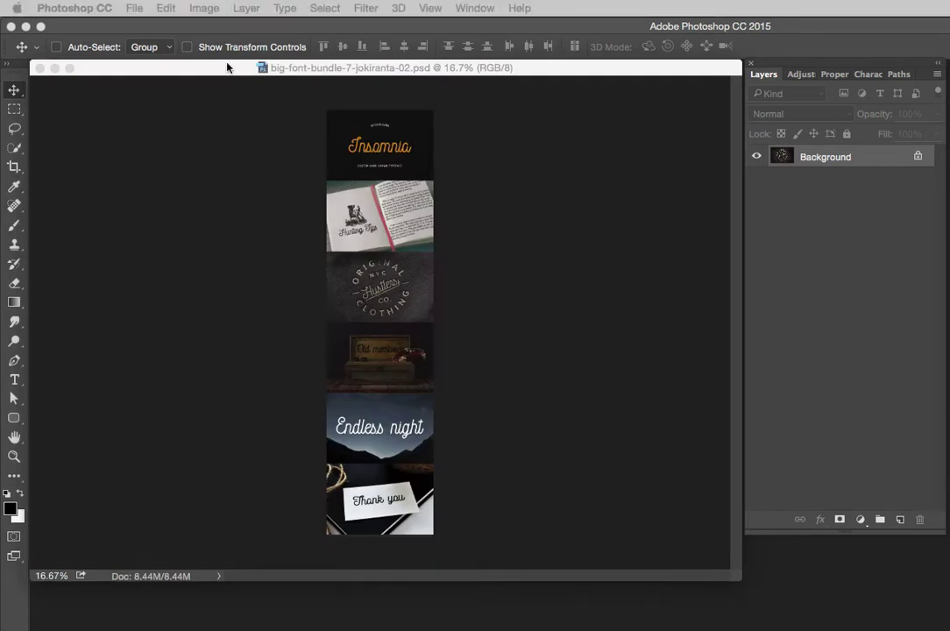
Examine the typeface samples in big-font-bundle-7-jokiranta-02.psd, from the Insomnia title to the Thank you card, and minimize the document
left_click(219, 66)
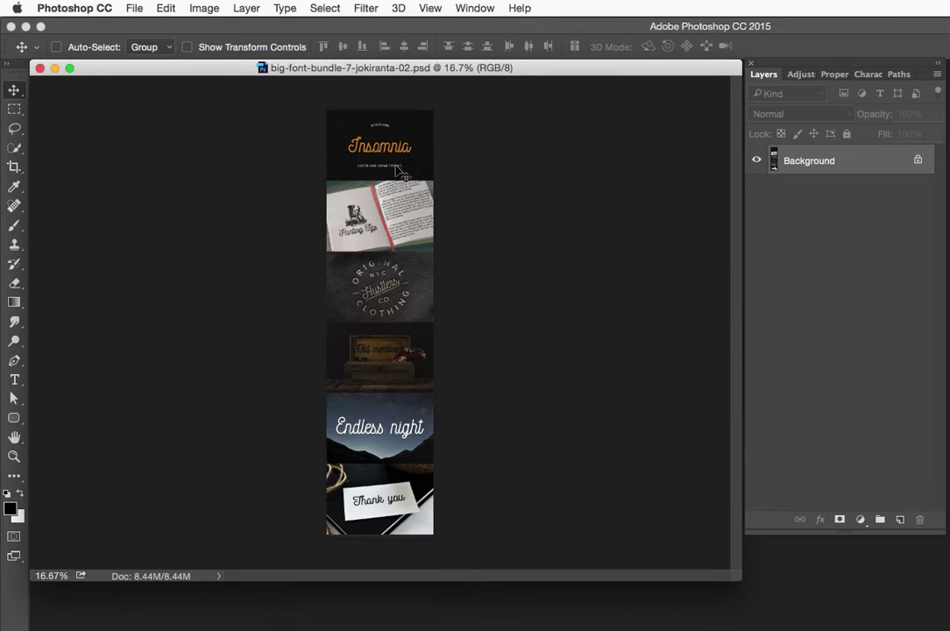
key("super+space")
left_click(379, 140)
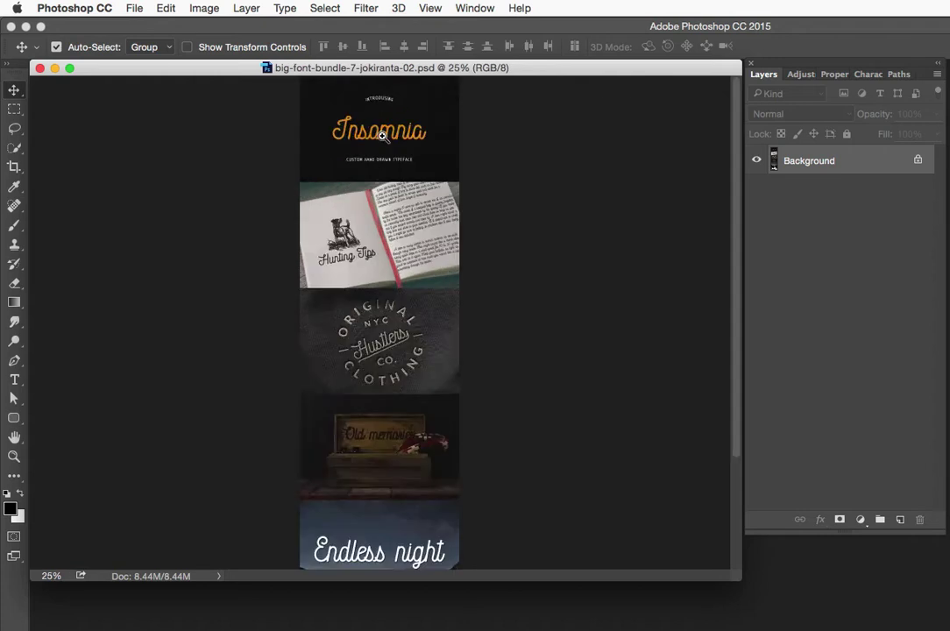
left_click_drag(380, 138, 417, 239)
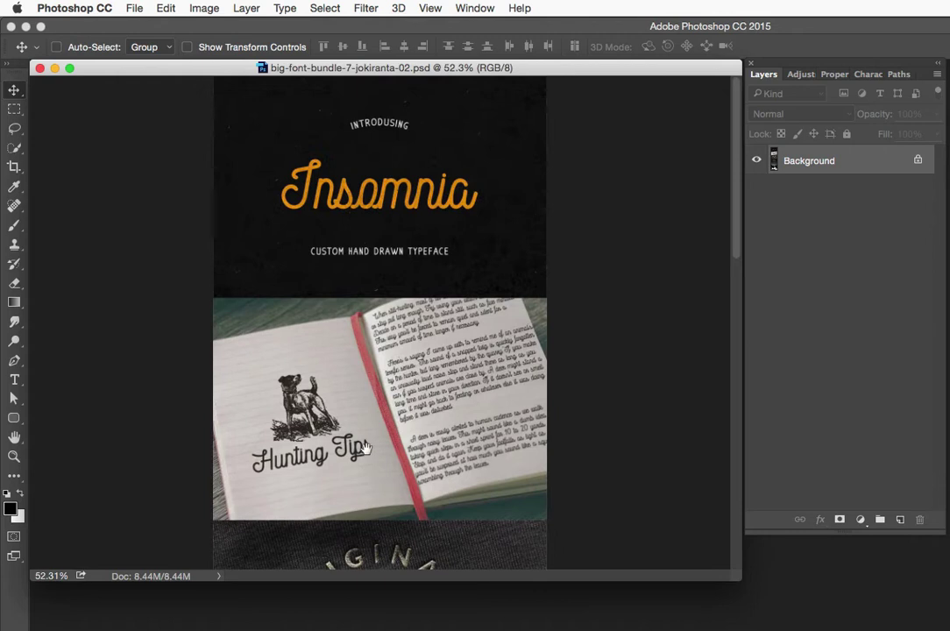
scroll(384, 351, "down", 2)
scroll(384, 351, "down", 5)
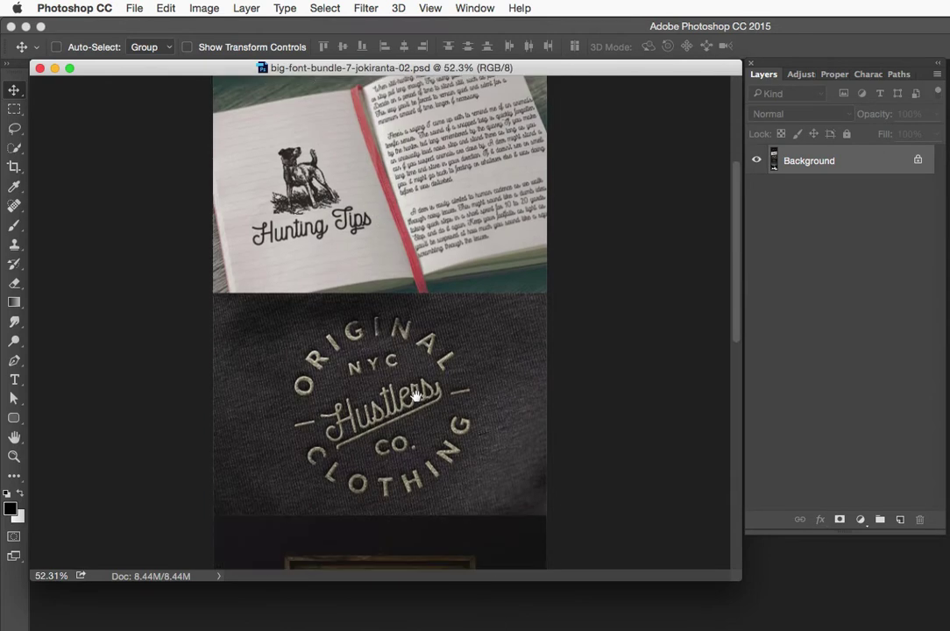
left_click_drag(378, 336, 417, 347)
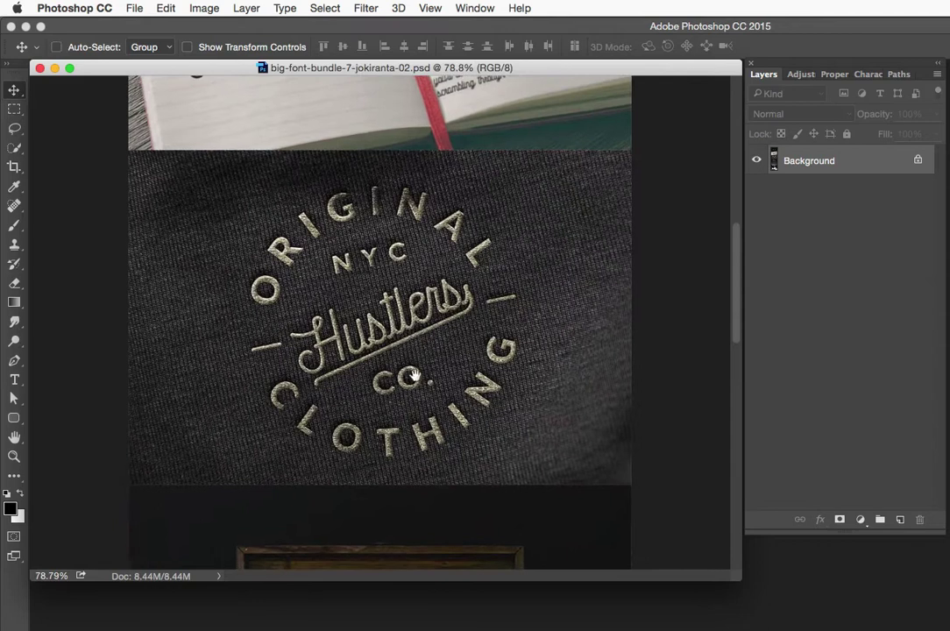
scroll(420, 368, "down", 4)
scroll(431, 369, "down", 9)
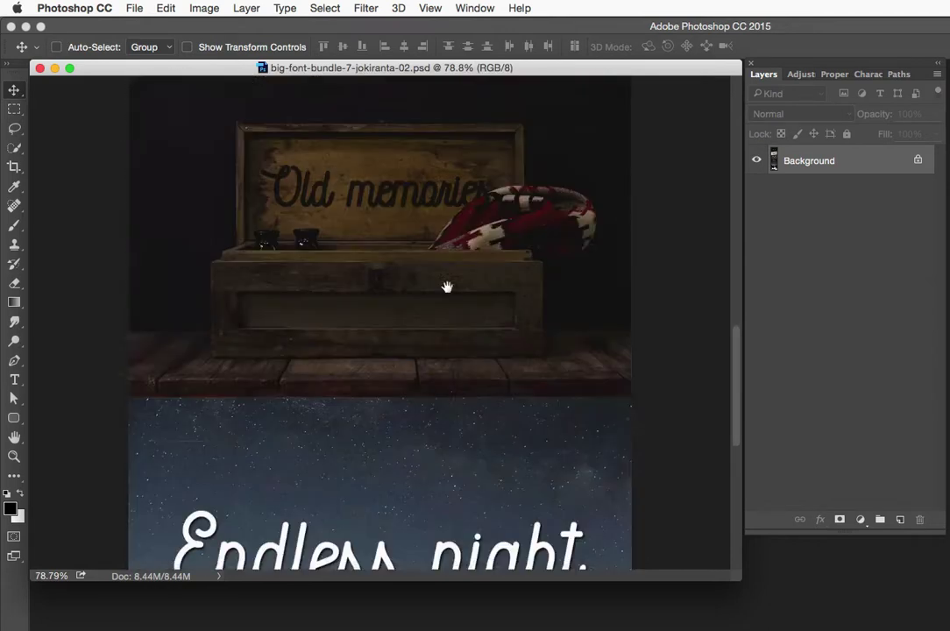
scroll(477, 460, "down", 6)
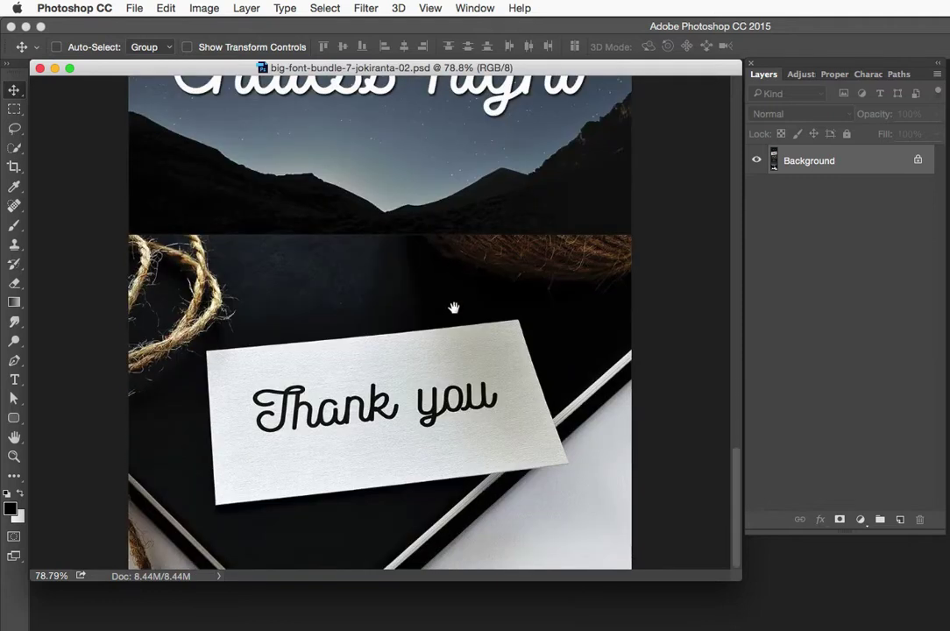
left_click_drag(435, 265, 440, 459)
scroll(441, 460, "up", 11)
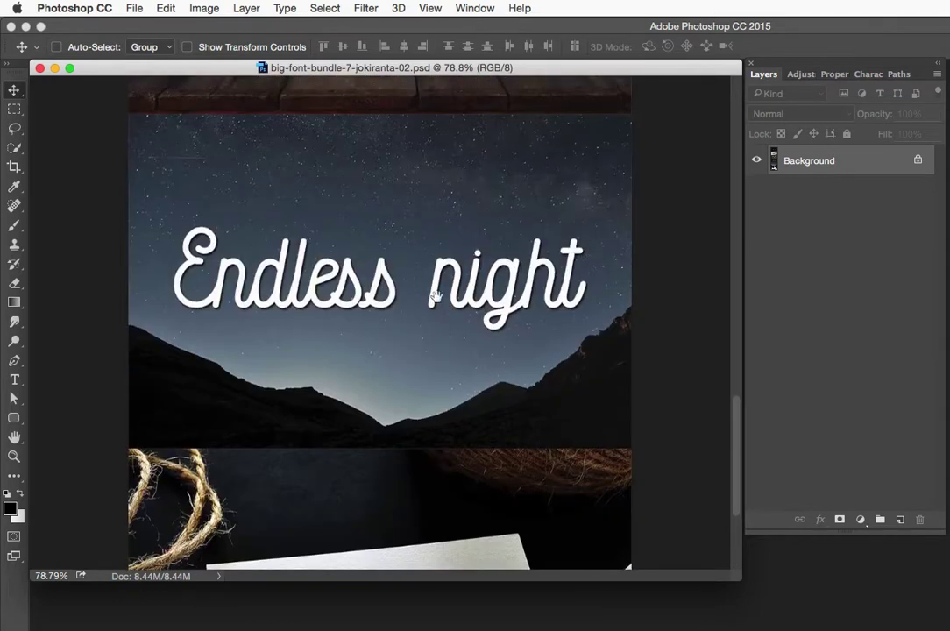
scroll(405, 260, "up", 15)
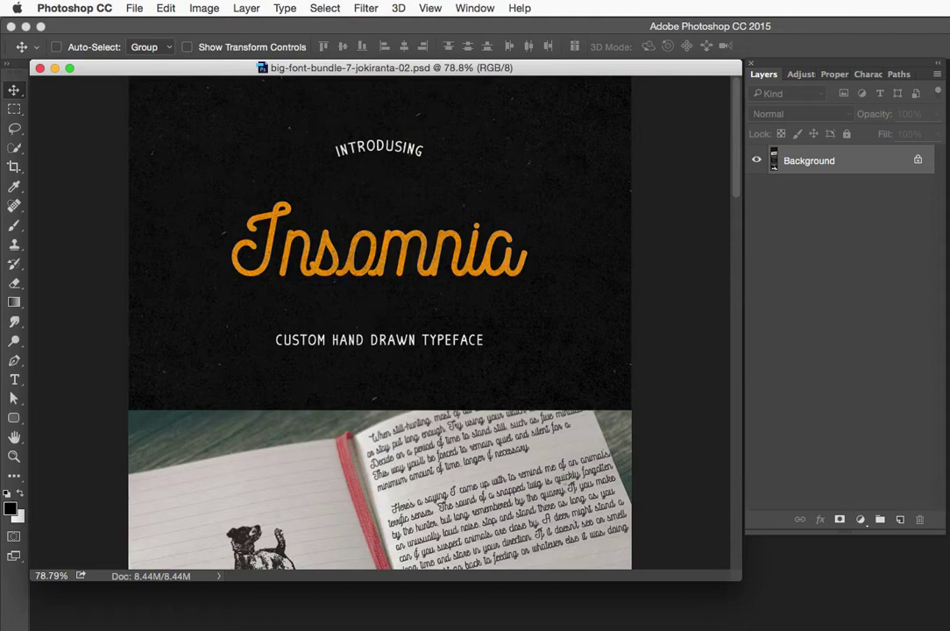
left_click(54, 70)
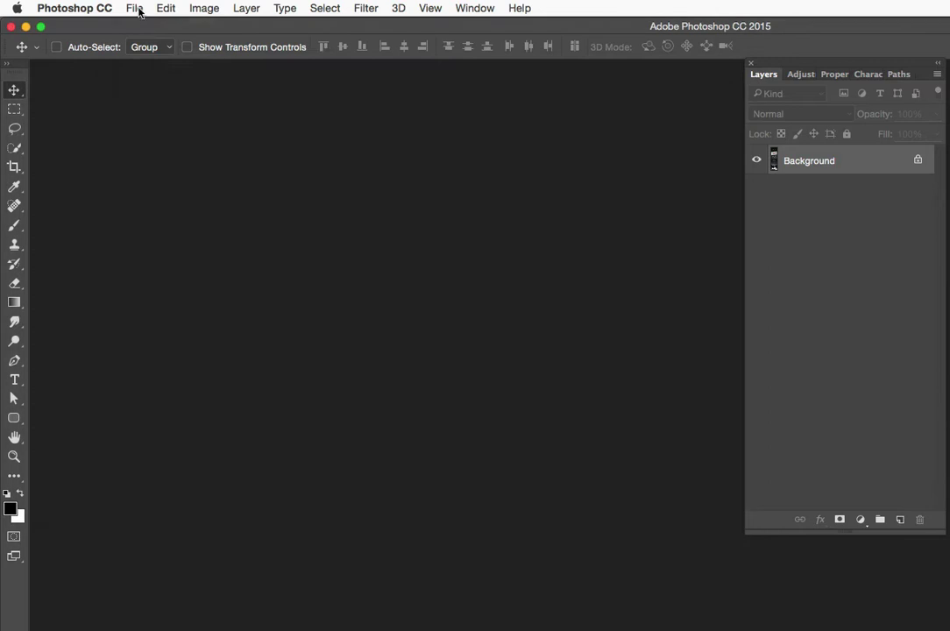
Create a new 3600 by 2400 pixel document in 8-bit RGB Color with a white background
left_click(134, 9)
left_click(144, 26)
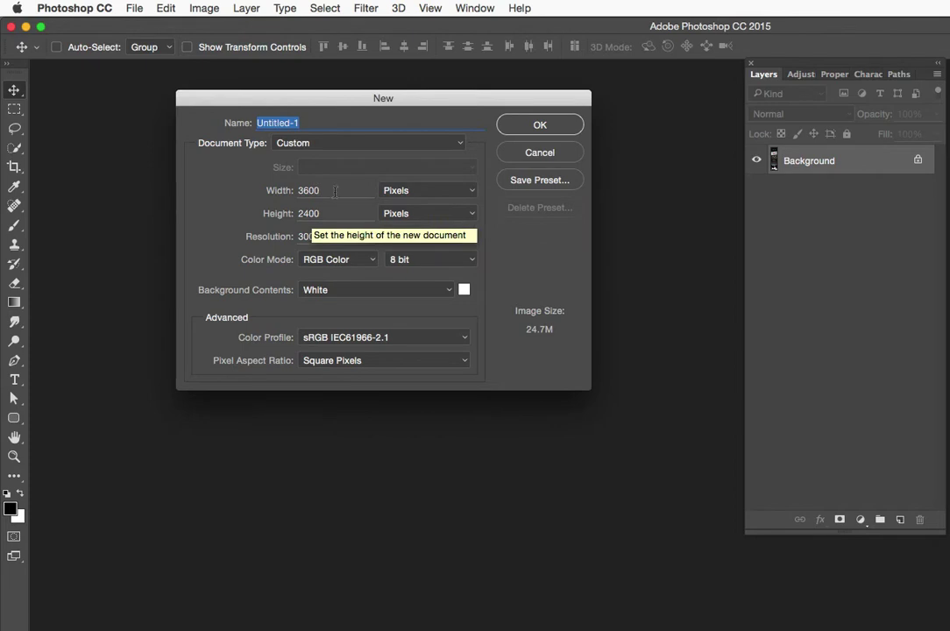
left_click(526, 124)
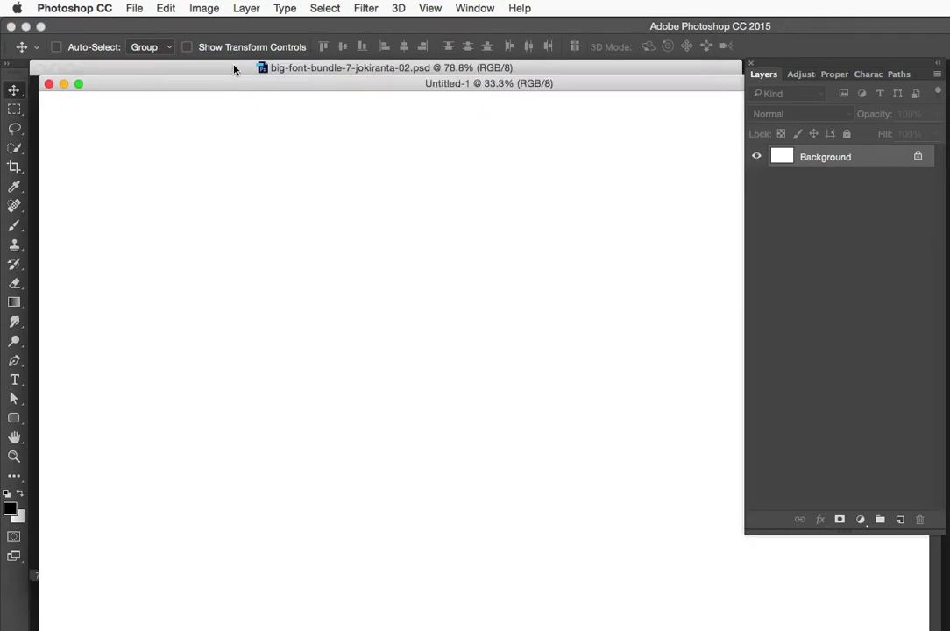
Minimize the font bundle document and show the blank document at 25% zoom in a slightly enlarged window
left_click(55, 68)
left_click(55, 68)
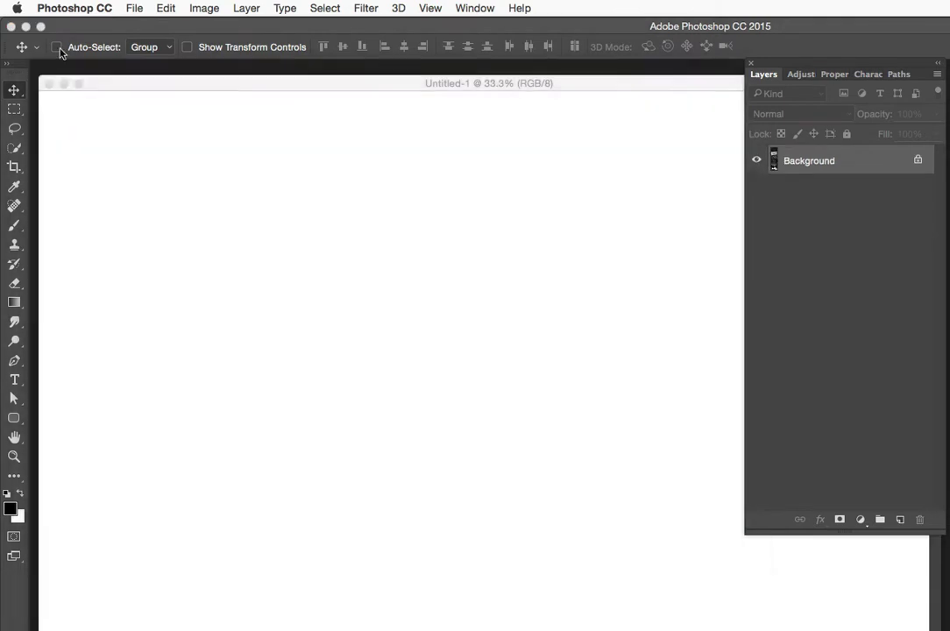
double_click(119, 83)
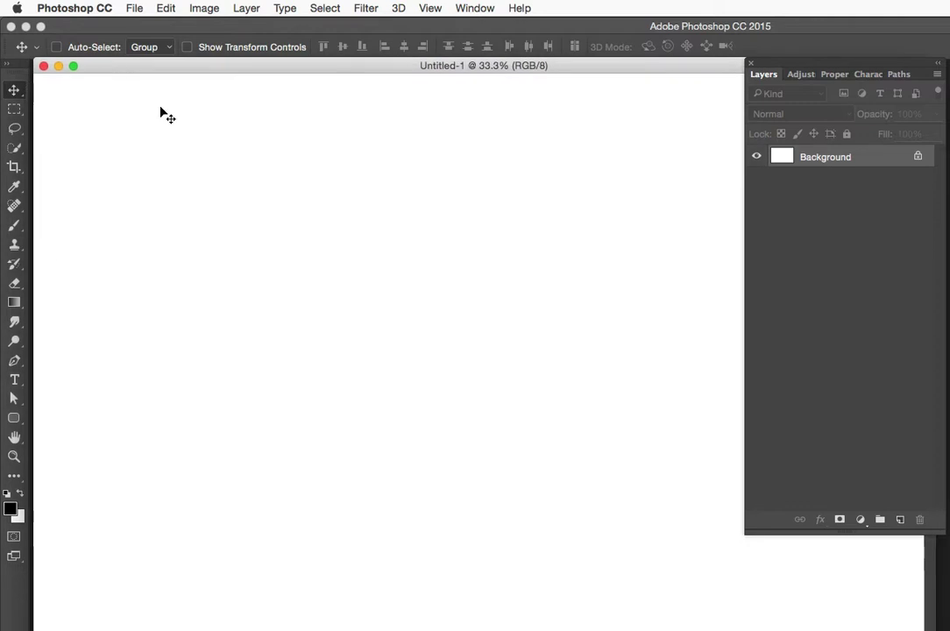
key("super+minus")
left_click(73, 66)
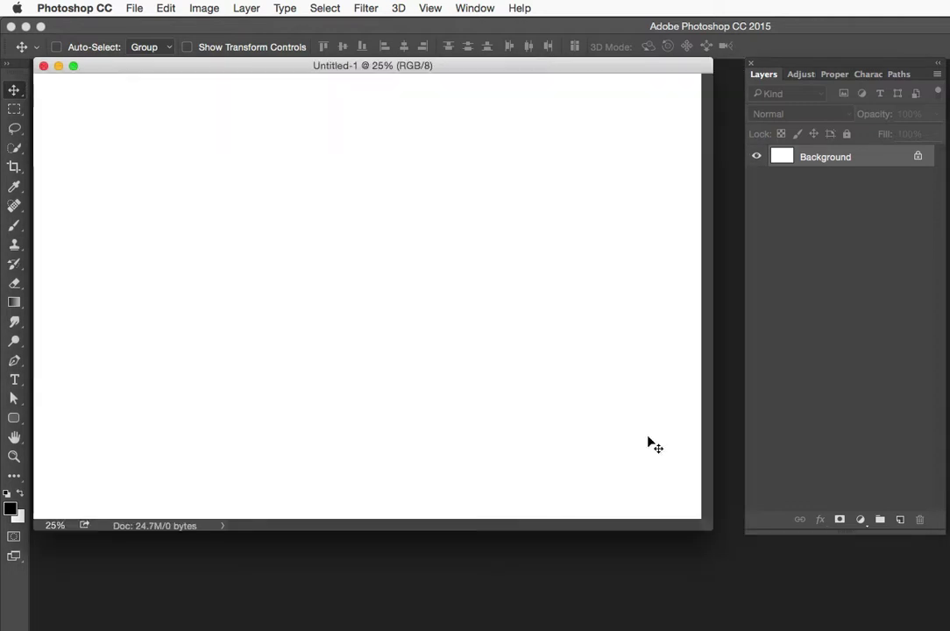
left_click_drag(711, 526, 738, 531)
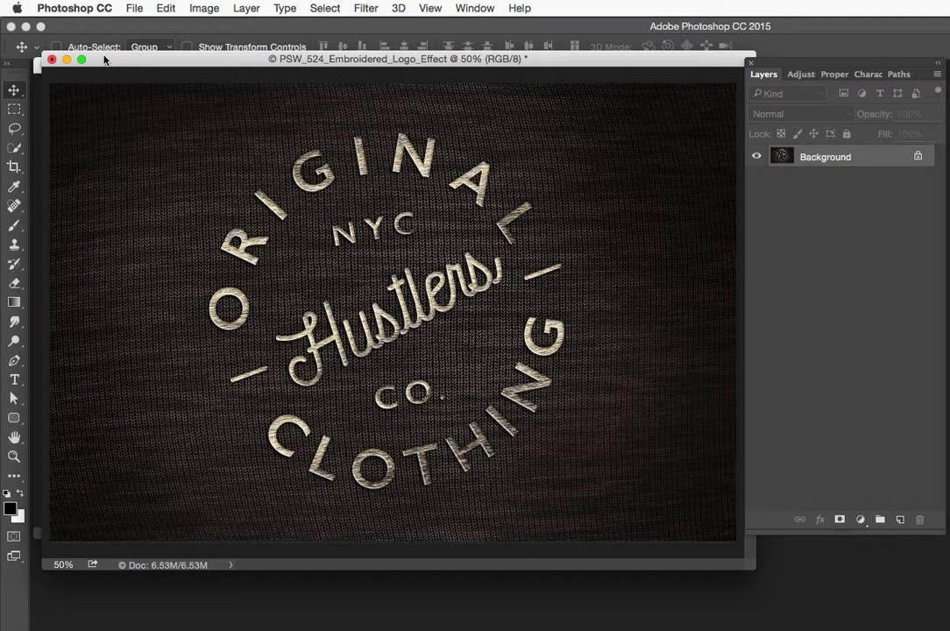
Move the embroidered logo reference image out of the way and bring the blank document to the front
left_click_drag(106, 59, 613, 630)
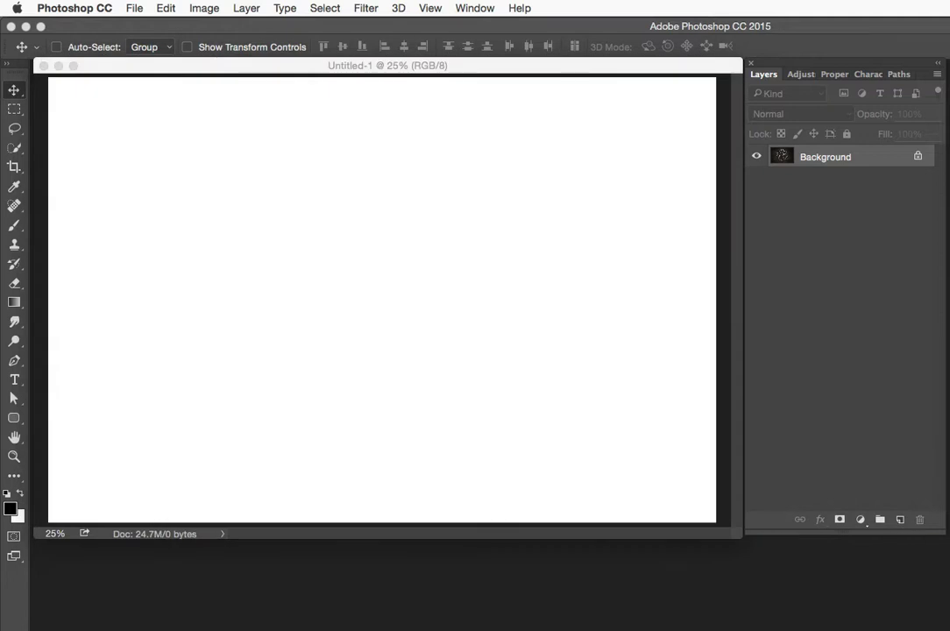
left_click_drag(147, 69, 145, 71)
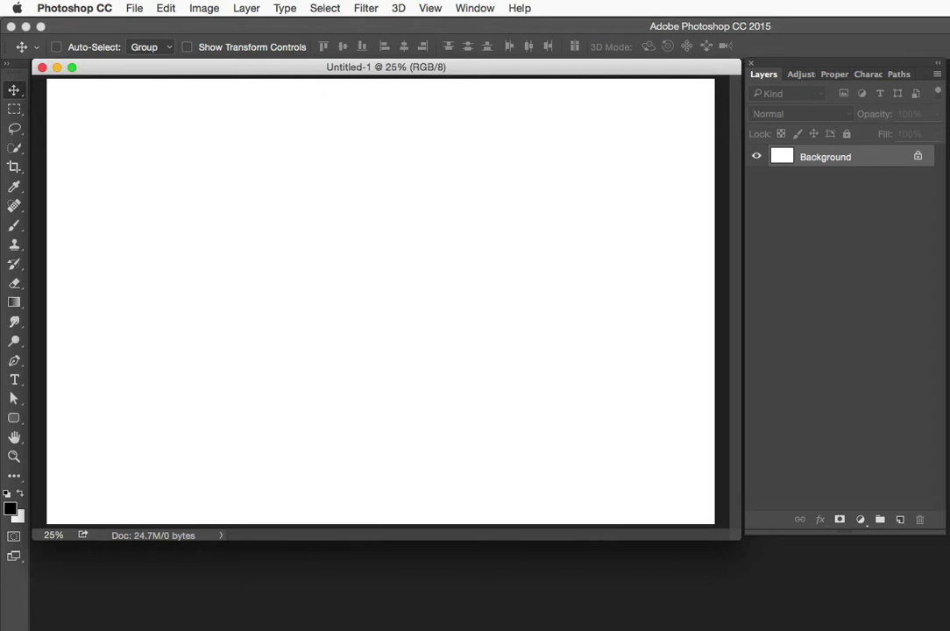
Define the knitted fabric image as a pattern under its suggested name and minimize that document
mouse_move(9, 39)
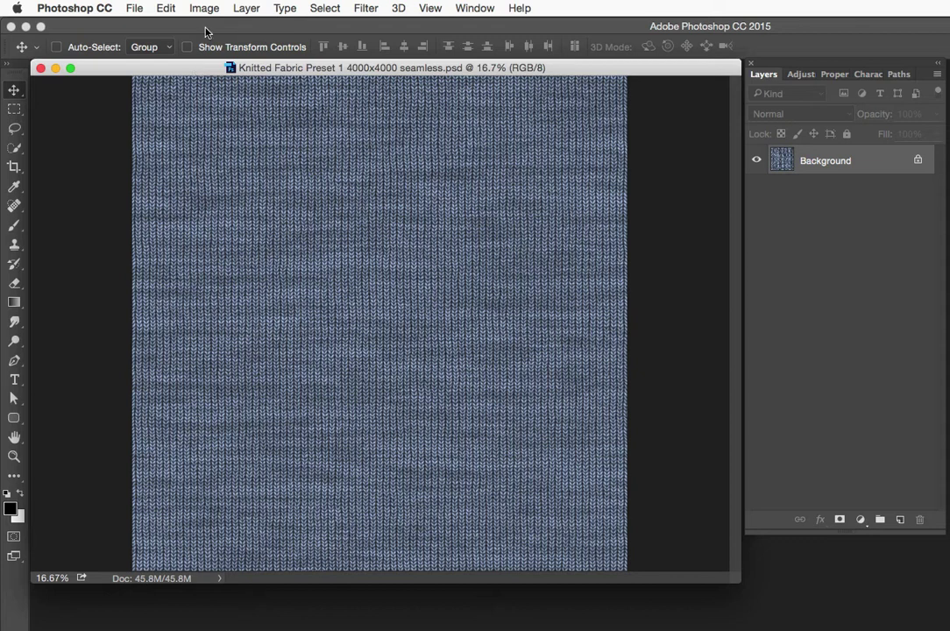
left_click(164, 9)
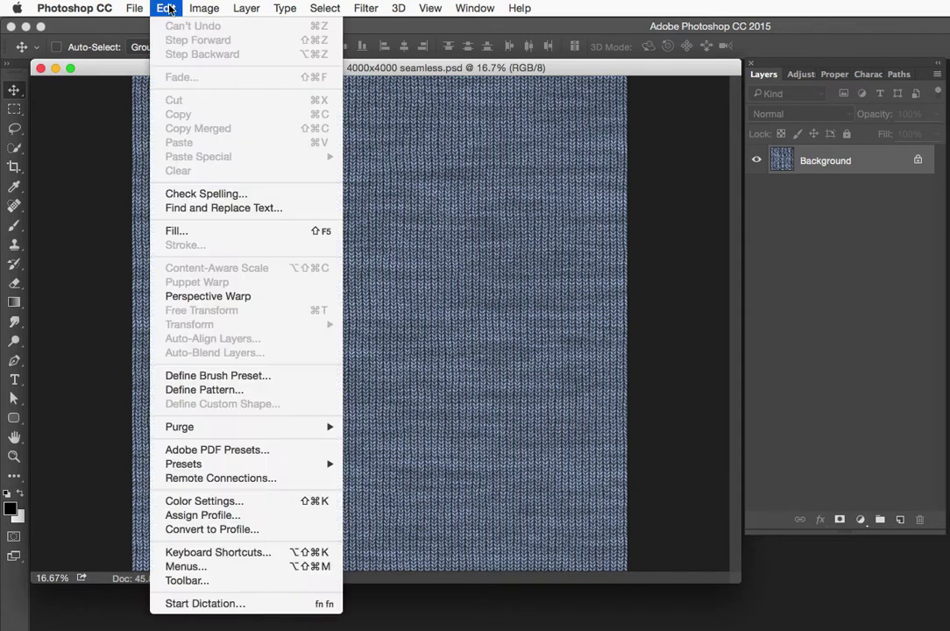
left_click(206, 390)
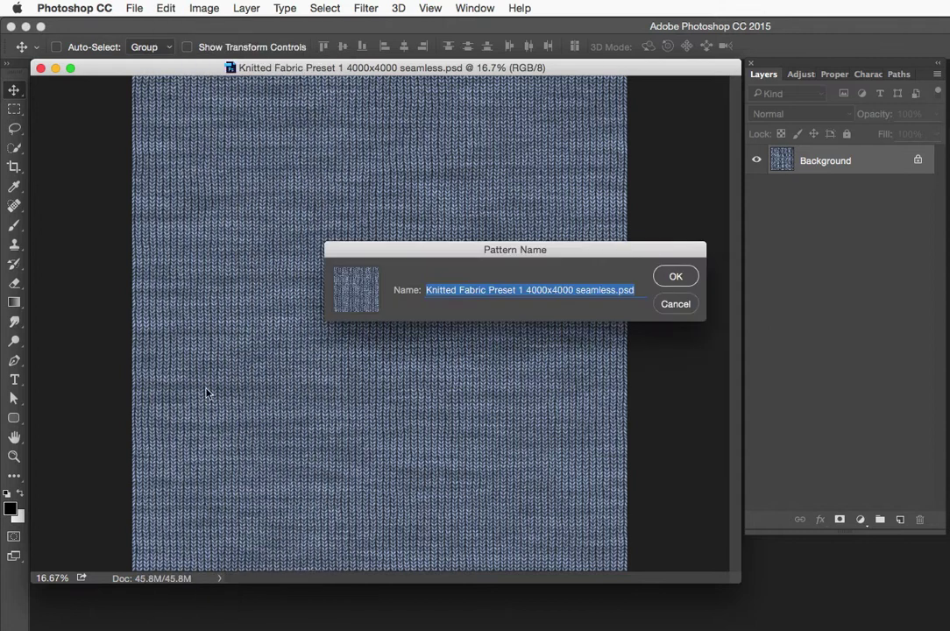
left_click(675, 277)
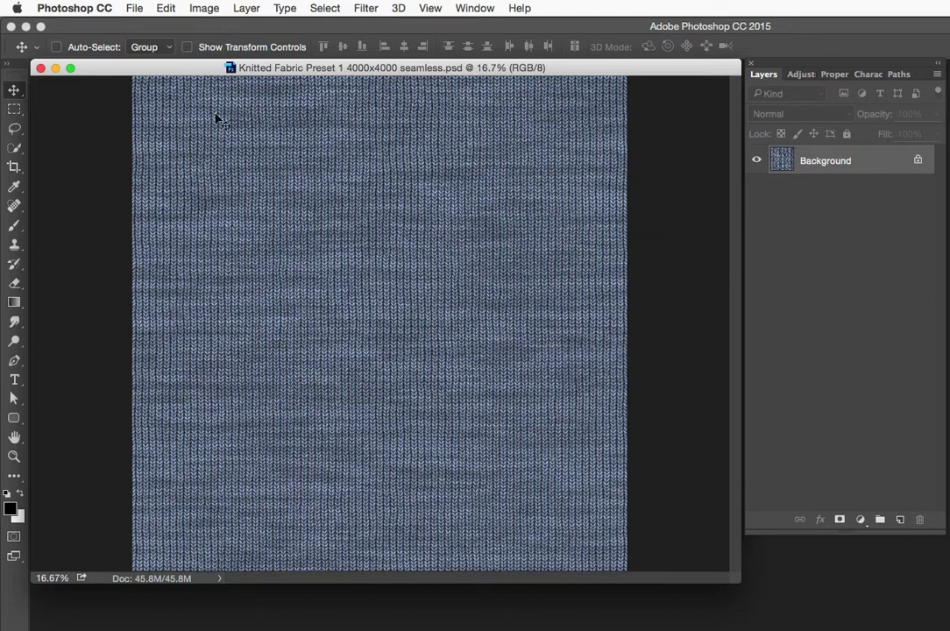
left_click(56, 69)
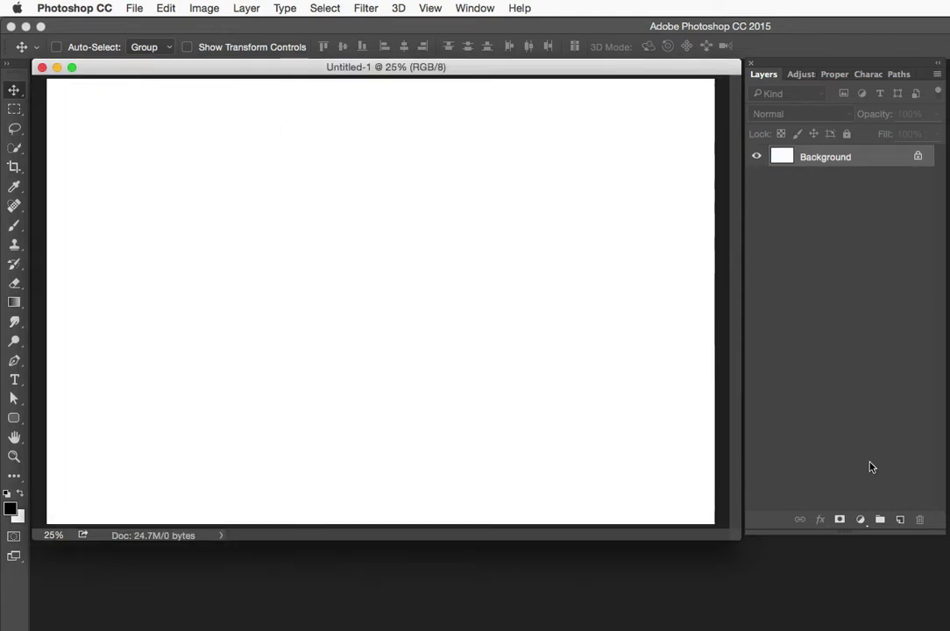
Add a new pattern fill layer above the white background of the blank document
left_click(860, 519)
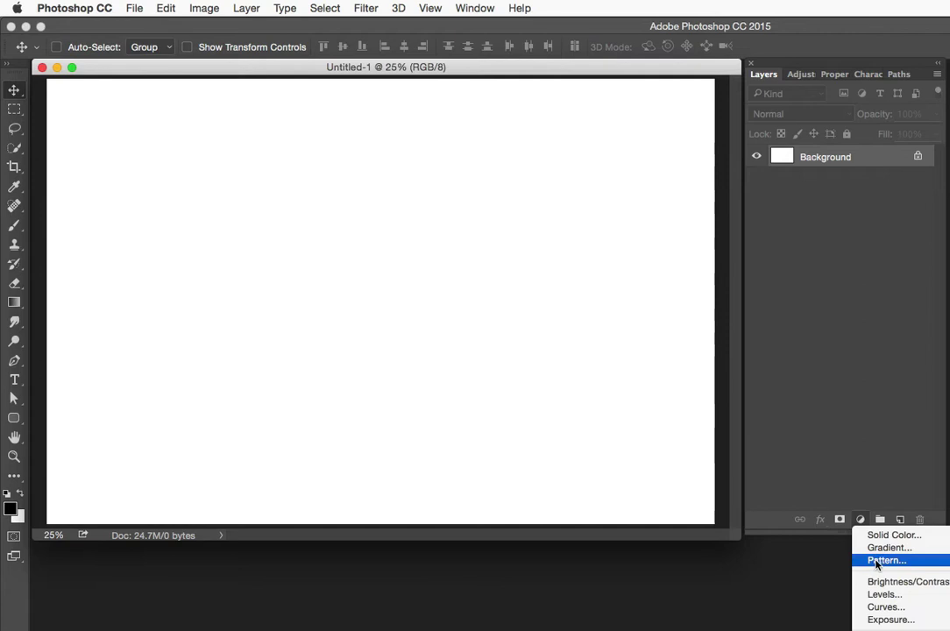
left_click(860, 520)
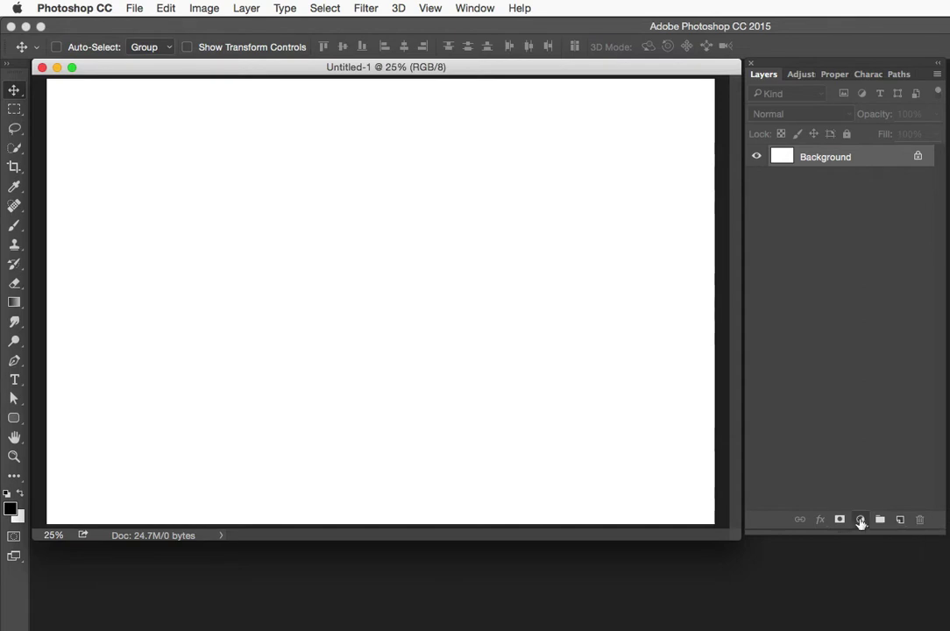
left_click(251, 9)
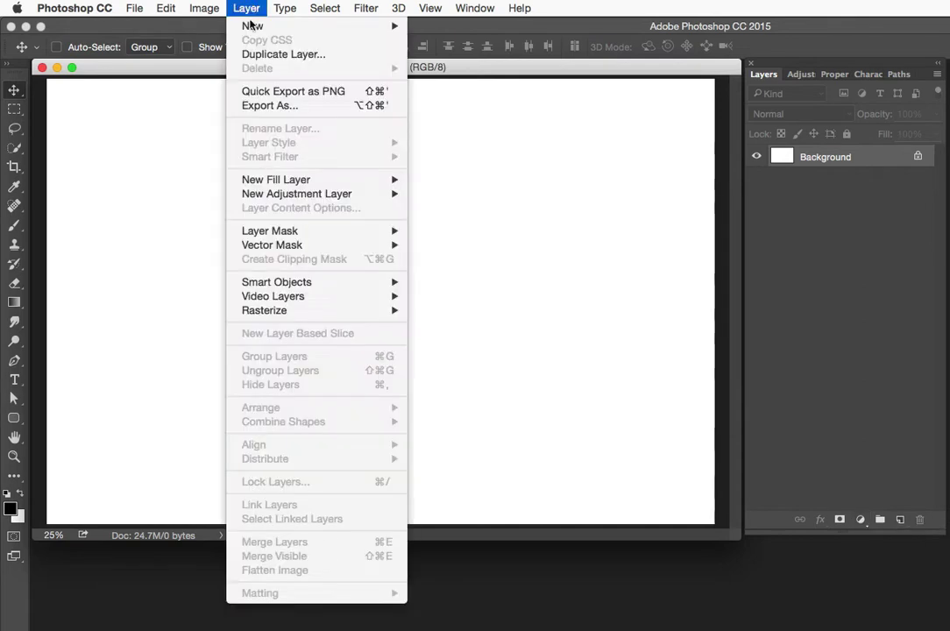
mouse_move(289, 179)
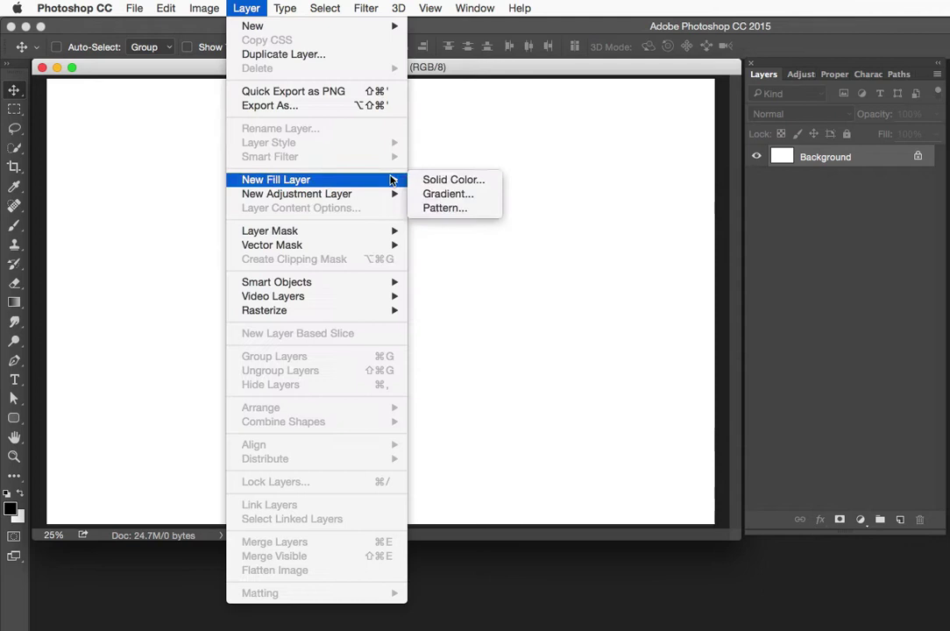
left_click(442, 208)
left_click(698, 112)
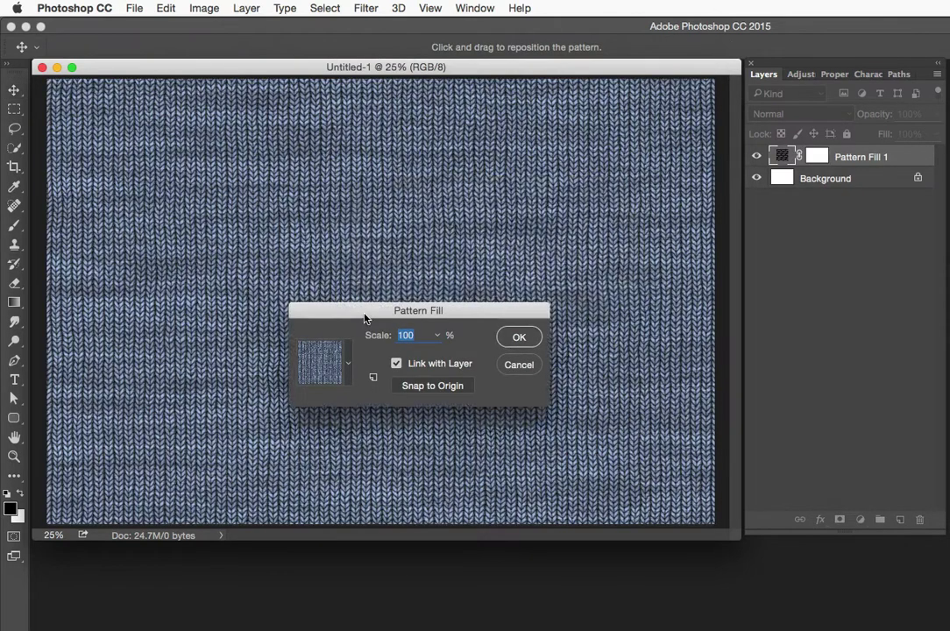
Keep the blue knitted fabric pattern for the fill layer and set its scale to 50%
left_click_drag(364, 318, 439, 191)
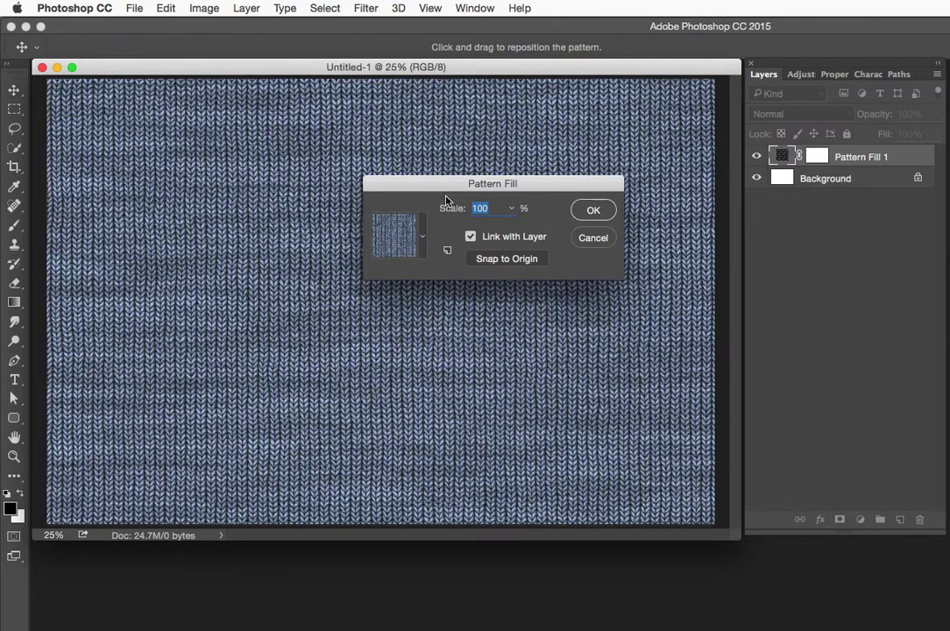
left_click(423, 236)
scroll(416, 356, "down", 1)
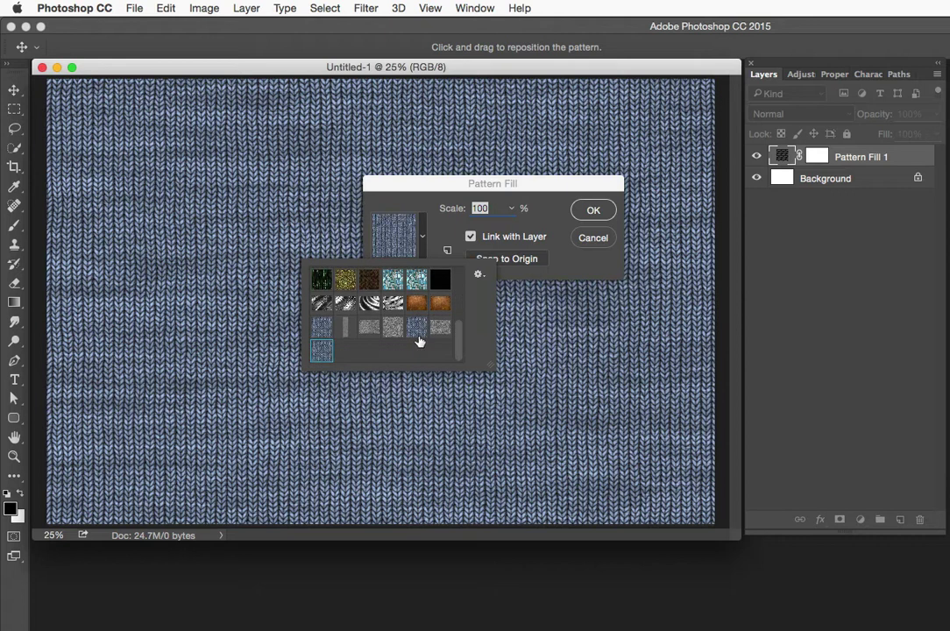
left_click(408, 189)
left_click_drag(435, 187, 729, 395)
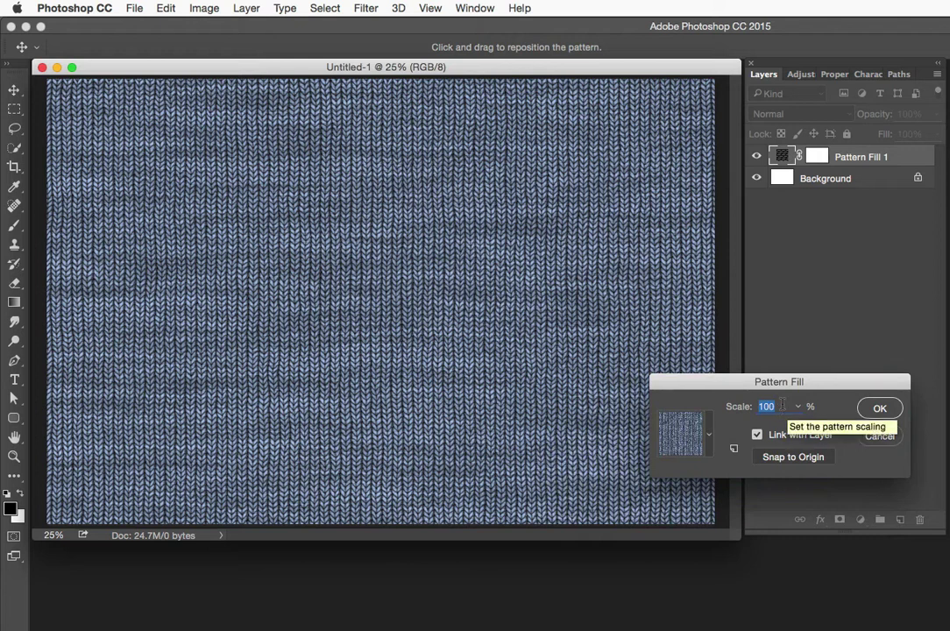
type("50")
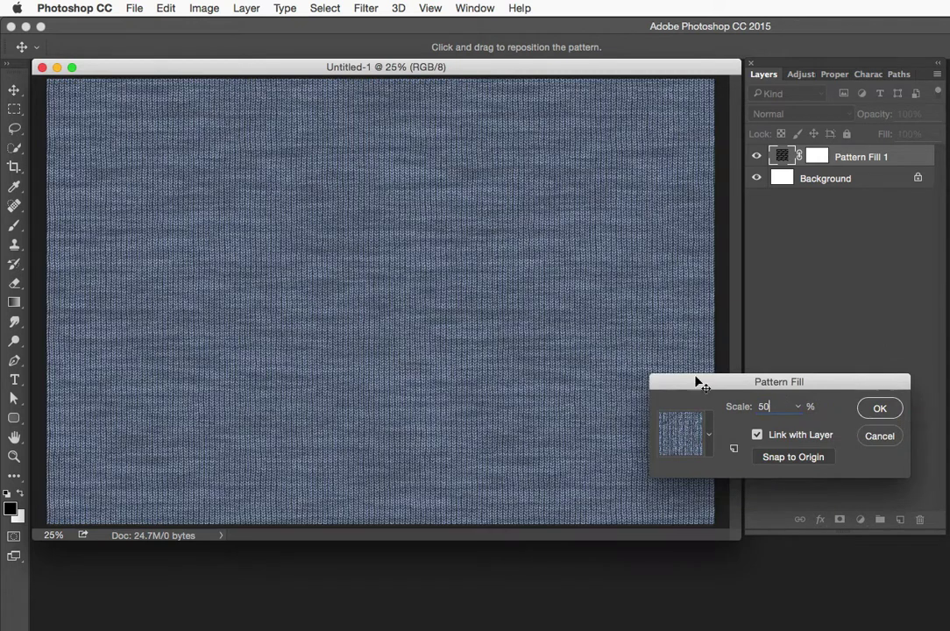
left_click_drag(663, 381, 625, 346)
left_click(841, 373)
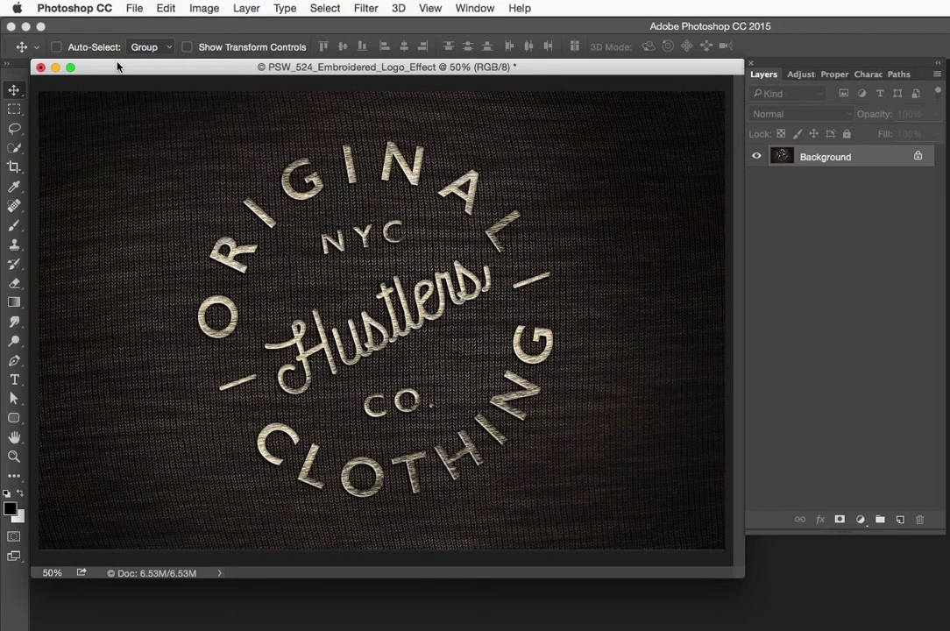
Clear the embroidered logo reference away from the canvas and return to the knitted fabric document
left_click_drag(97, 69, 666, 623)
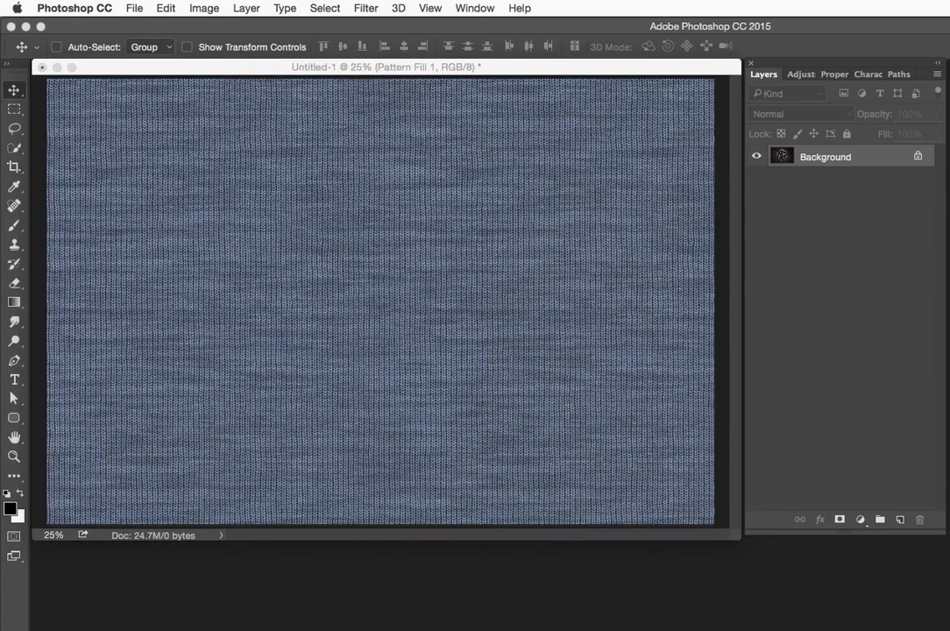
left_click(428, 63)
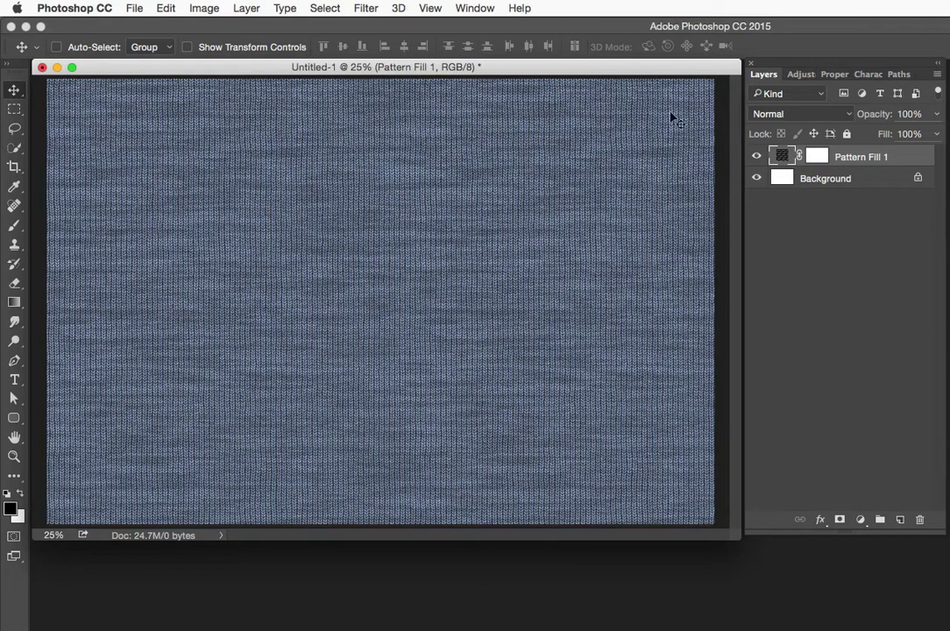
Convert the knitted fabric pattern fill layer to a smart object for smart filters
left_click(361, 8)
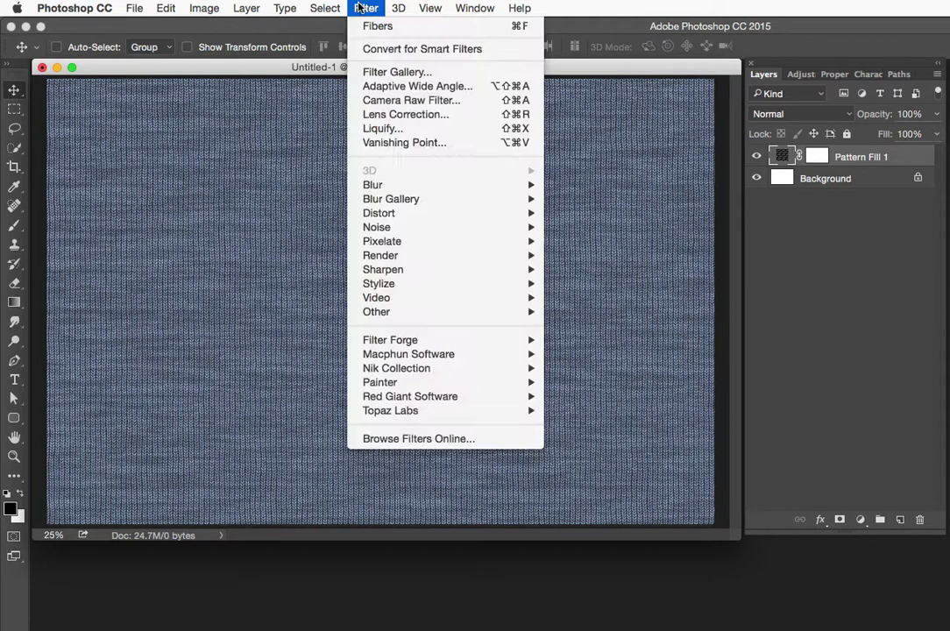
left_click(368, 49)
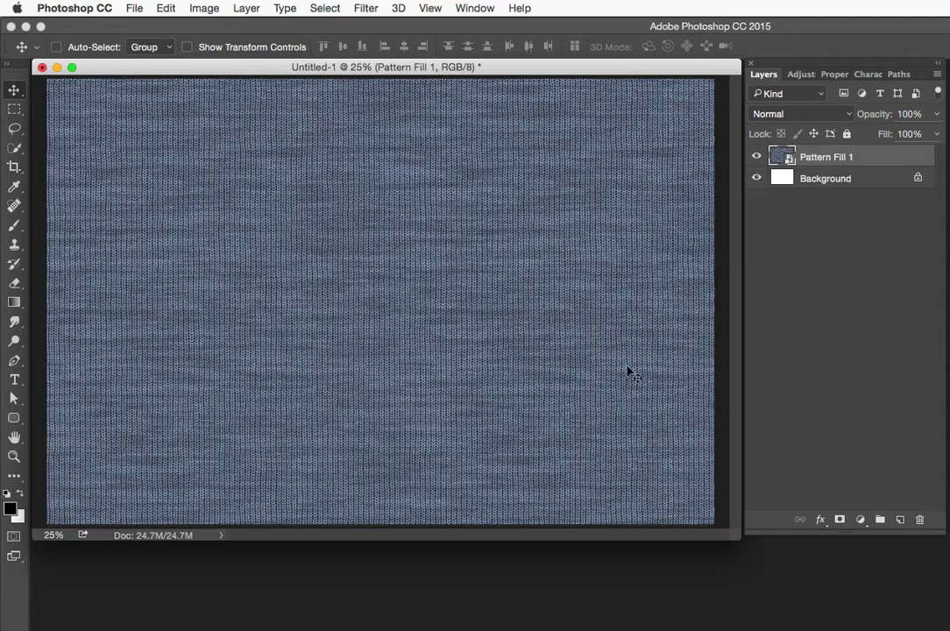
Apply a custom warp to the fabric layer, pulling its four corners unevenly outward past the canvas edges to bend the knit rows
left_click(161, 8)
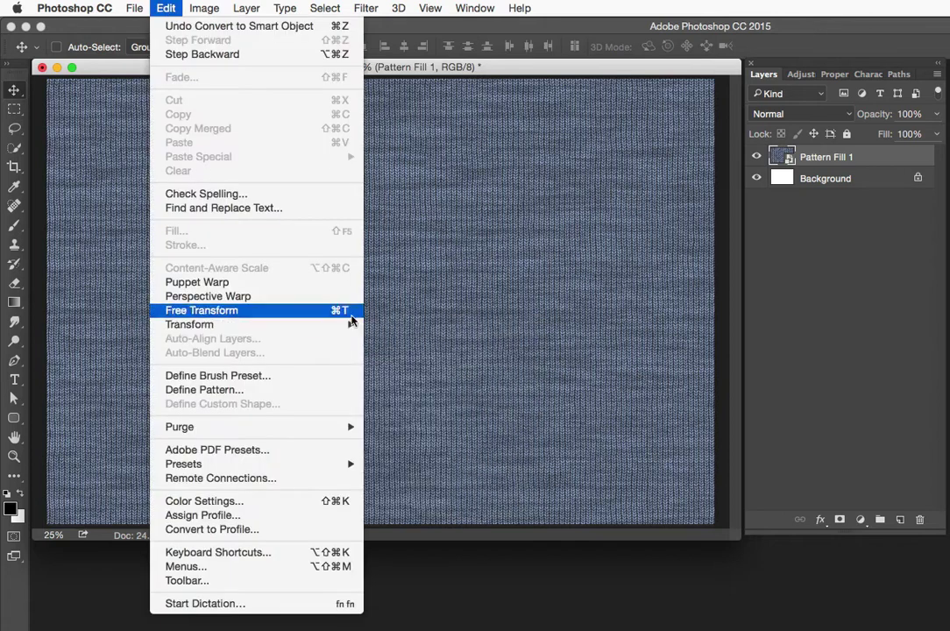
mouse_move(322, 331)
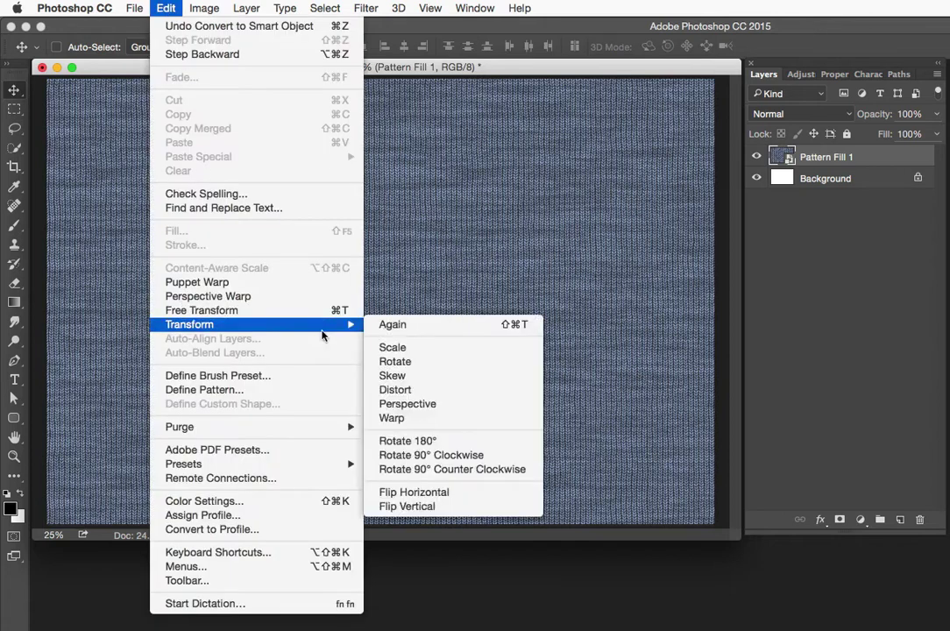
left_click(394, 418)
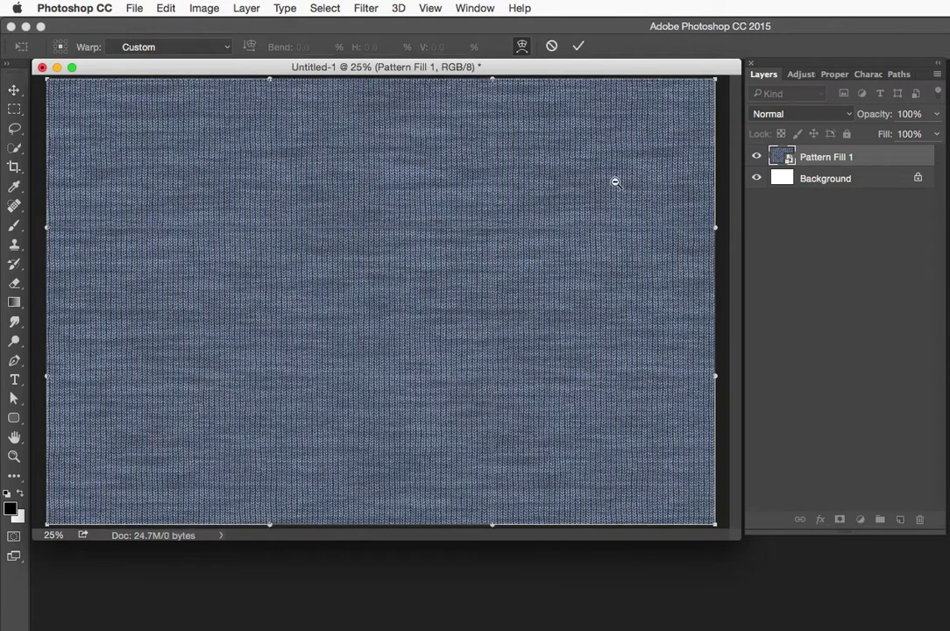
left_click(615, 180, "alt+super")
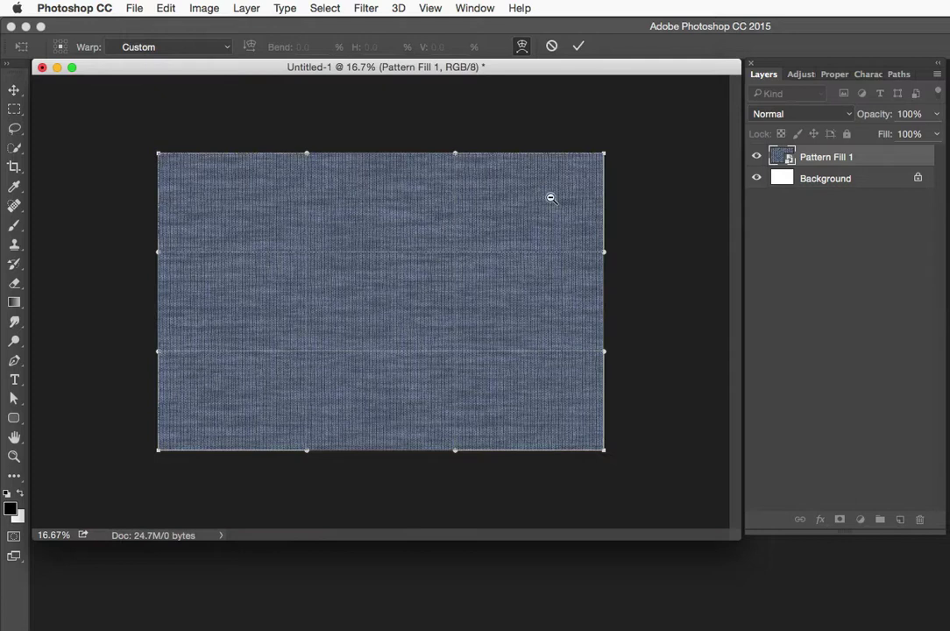
left_click_drag(604, 153, 631, 147)
left_click_drag(572, 409, 579, 430)
left_click_drag(248, 210, 202, 173)
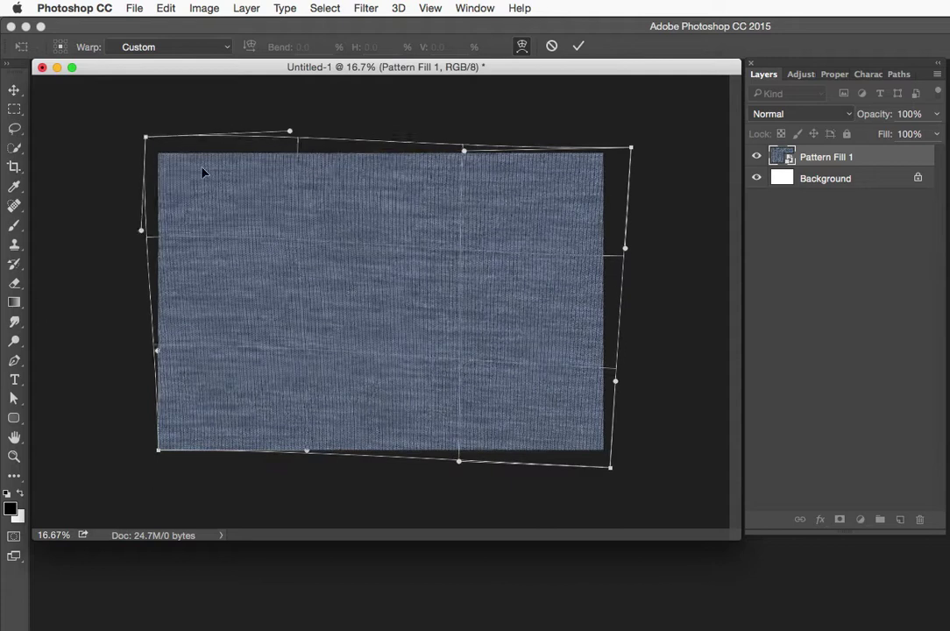
left_click_drag(194, 418, 187, 458)
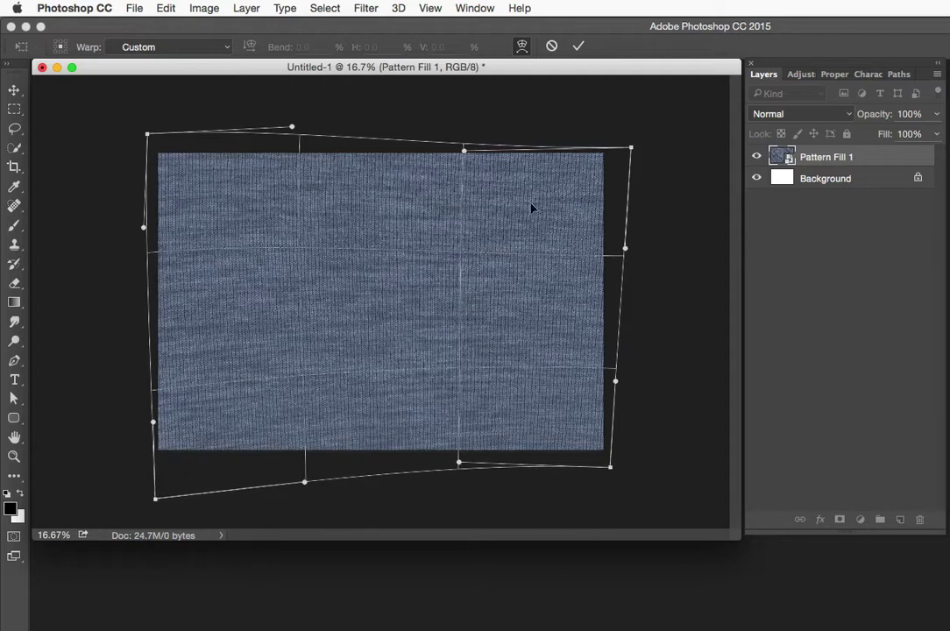
left_click_drag(579, 193, 579, 193)
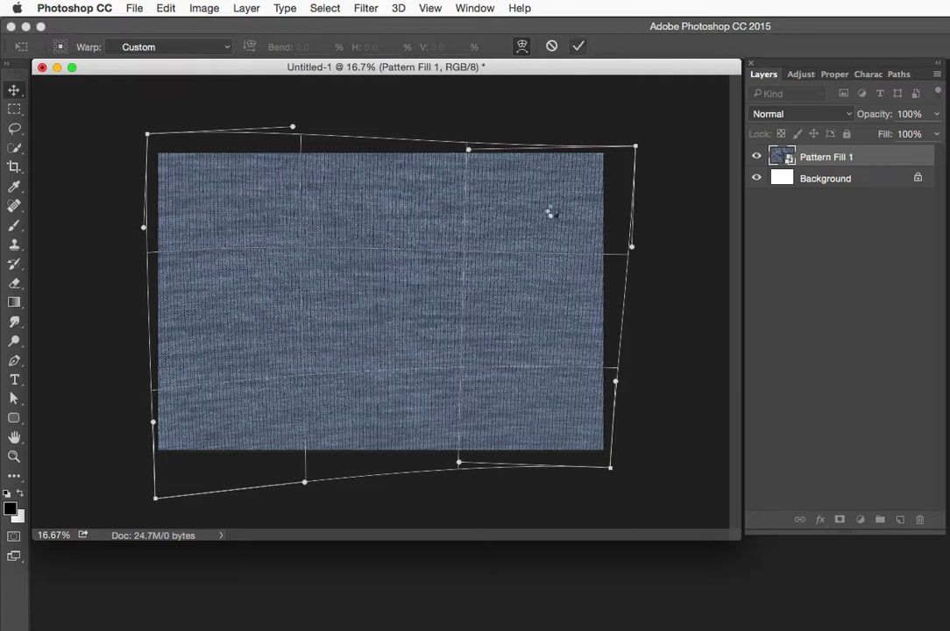
key("Return")
left_click(403, 253, "super")
left_click(403, 252, "super")
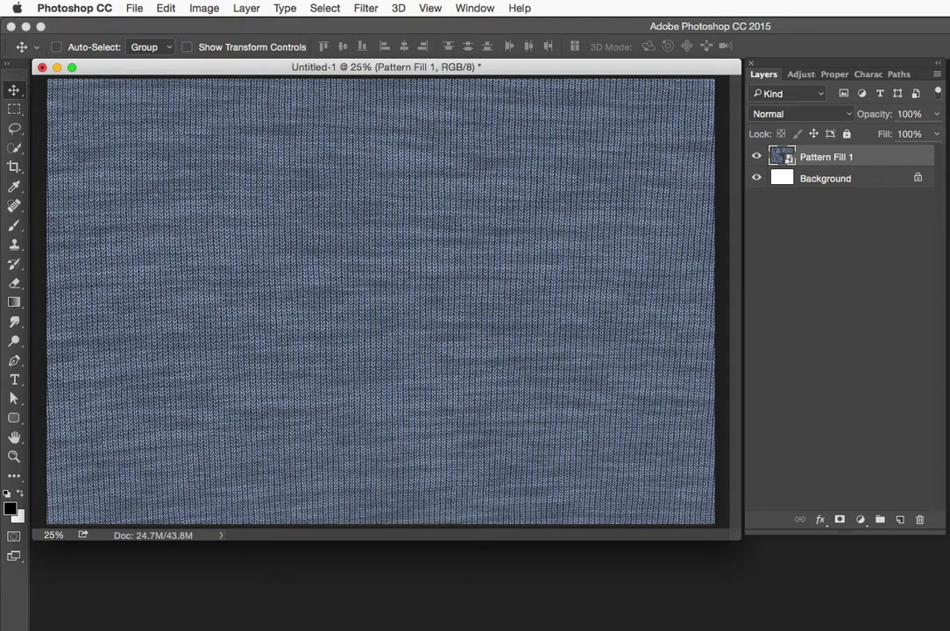
Add a Black & White adjustment layer above the fabric with the Lighter preset
left_click(797, 76)
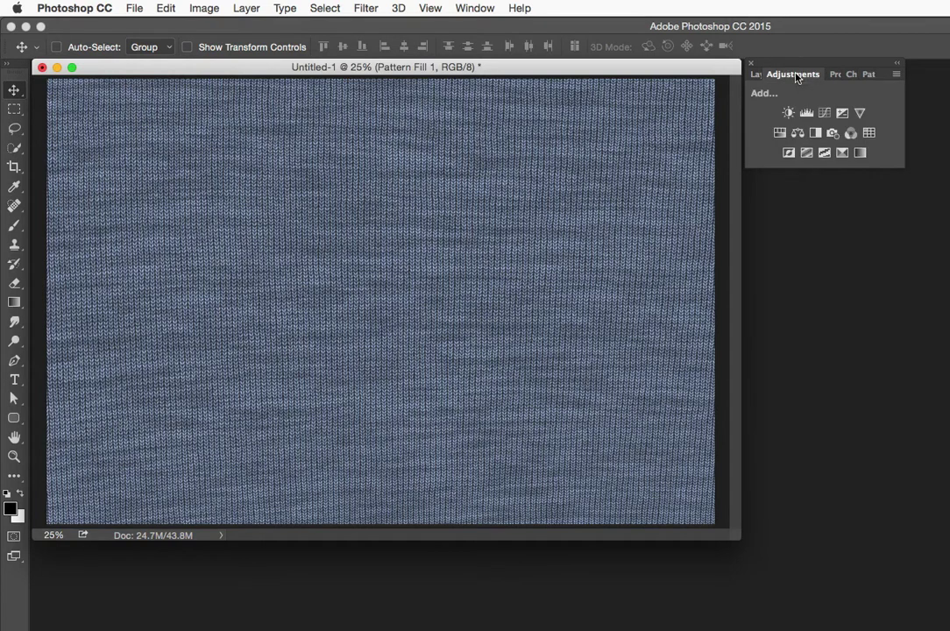
left_click(475, 8)
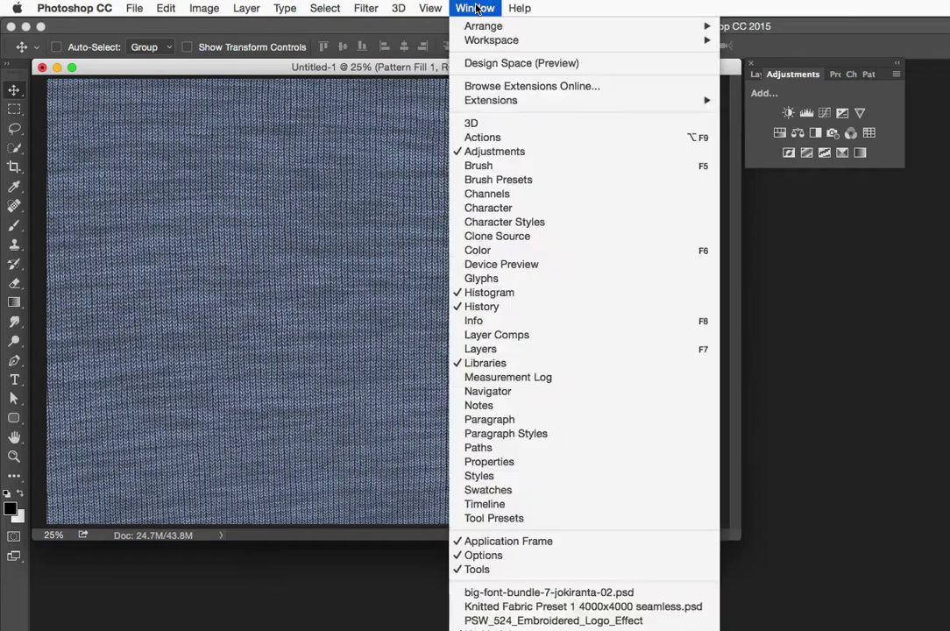
left_click(476, 8)
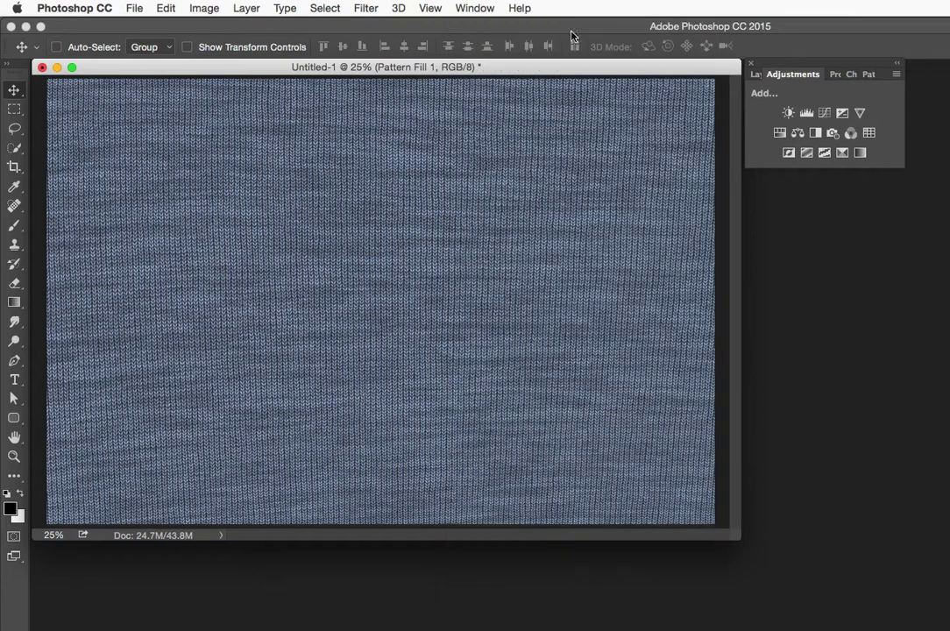
left_click(814, 134)
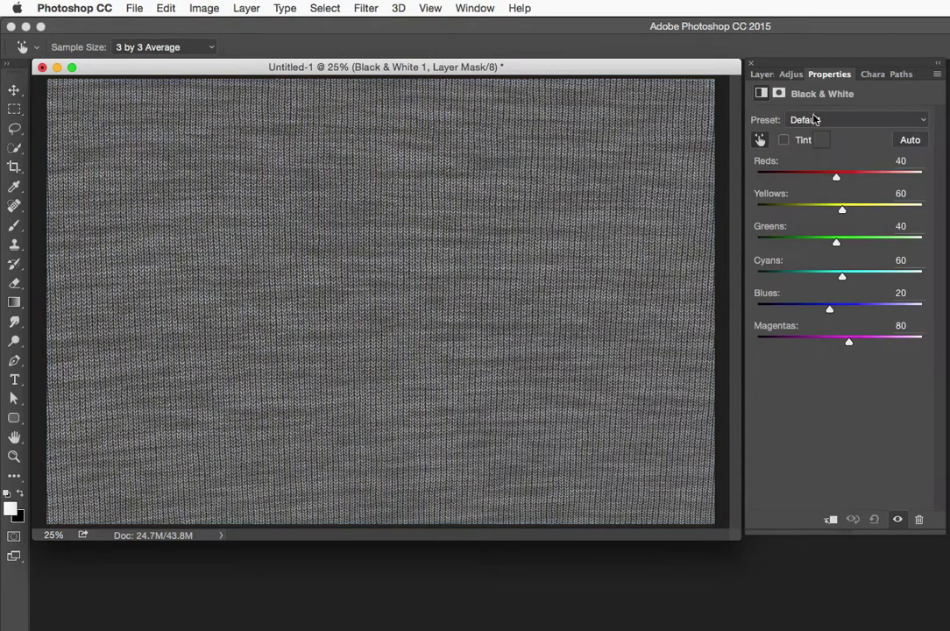
left_click(815, 121)
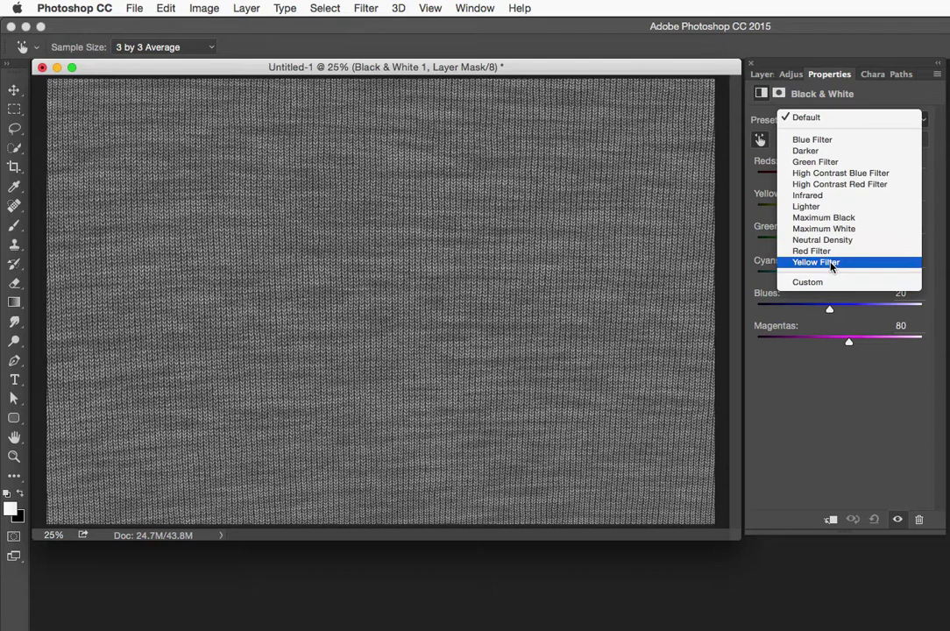
left_click(818, 207)
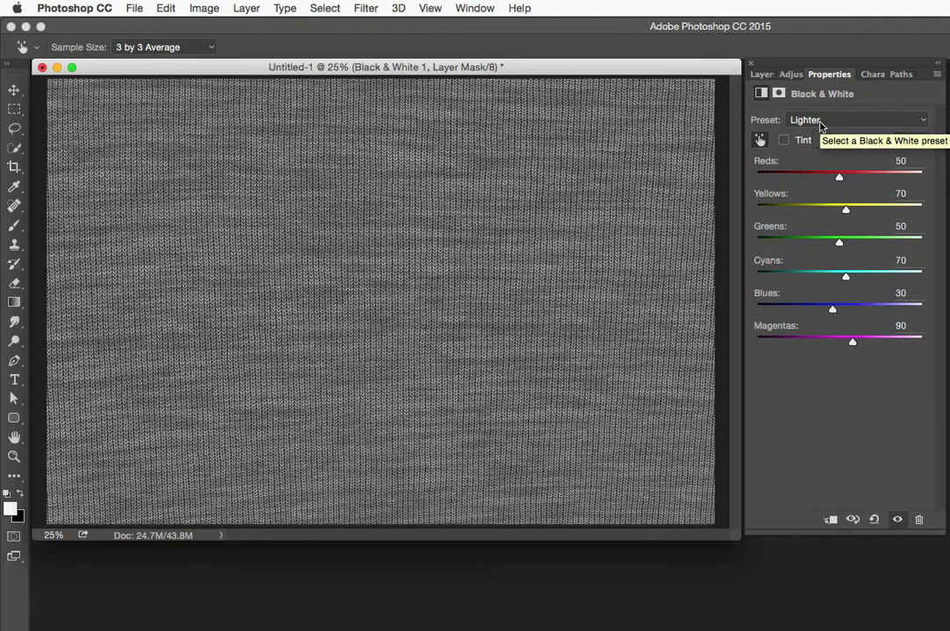
Add a Hue/Saturation adjustment layer with Colorize on, hue 23, saturation 14 and lightness -15
left_click(791, 75)
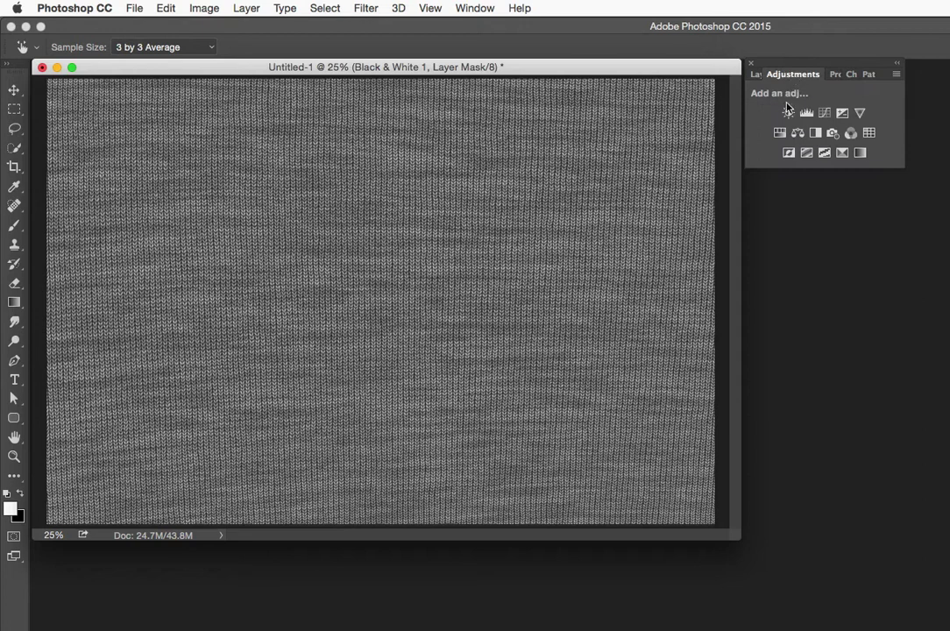
left_click(779, 134)
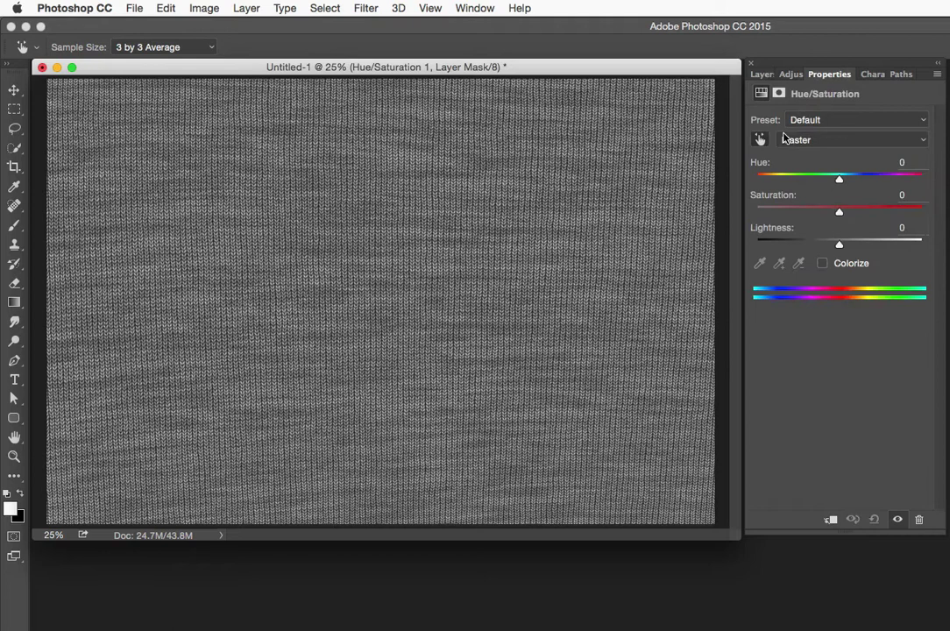
left_click(822, 265)
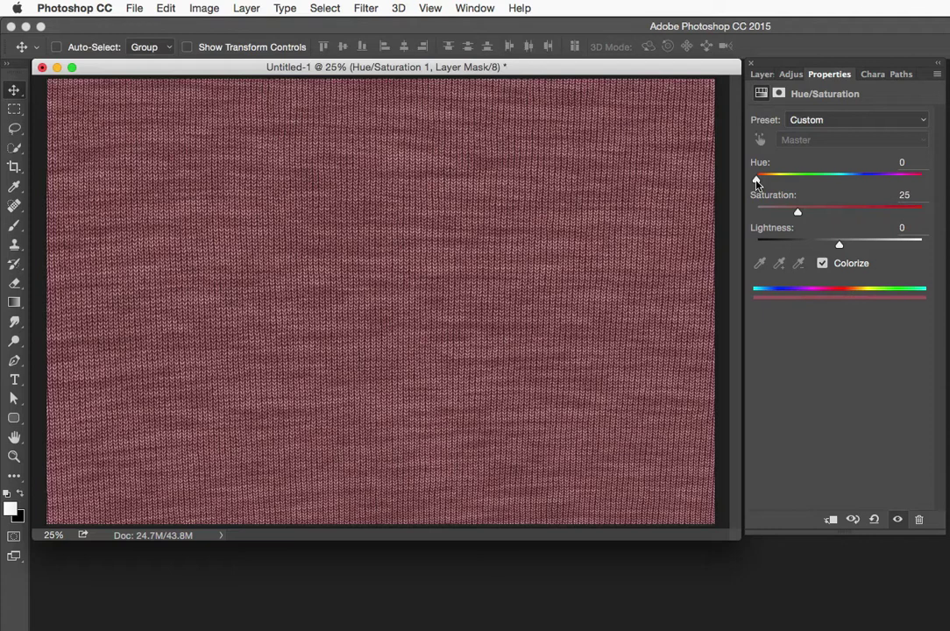
left_click_drag(756, 182, 767, 186)
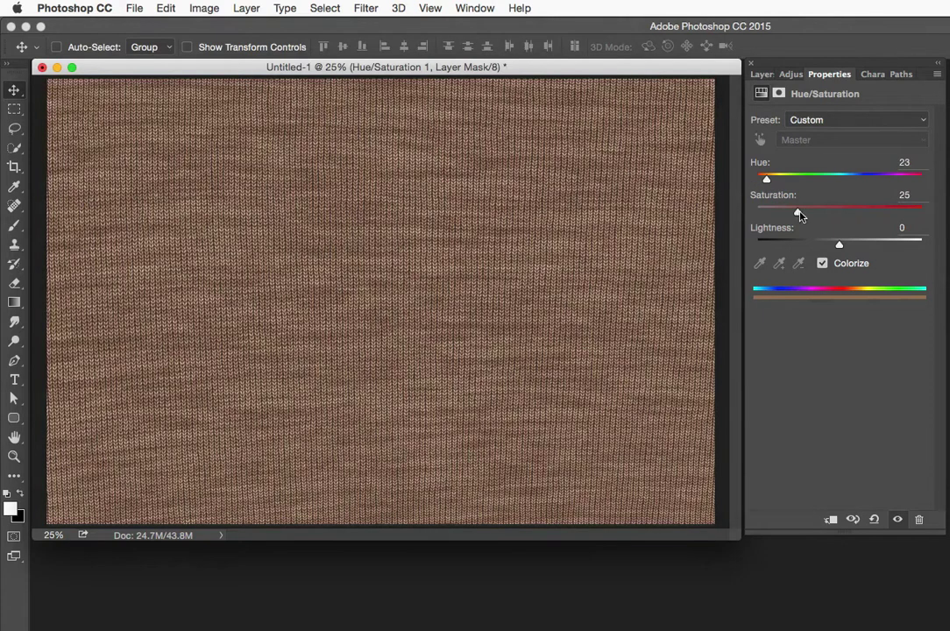
left_click_drag(797, 213, 779, 212)
left_click_drag(840, 247, 827, 248)
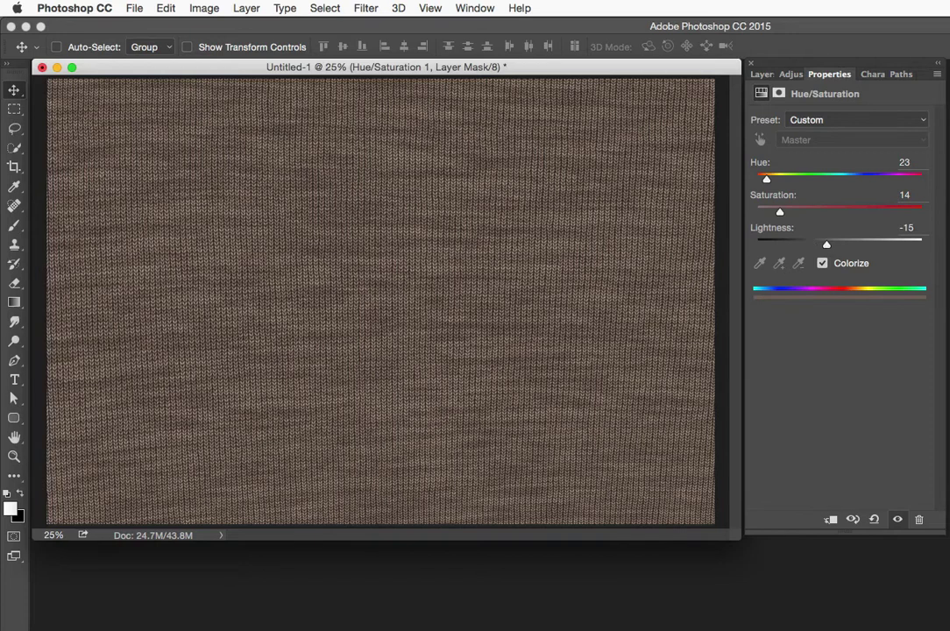
Compare the fabric with and without the Hue/Saturation layer and set that layer's blend mode to Multiply
left_click_drag(949, 350, 949, 315)
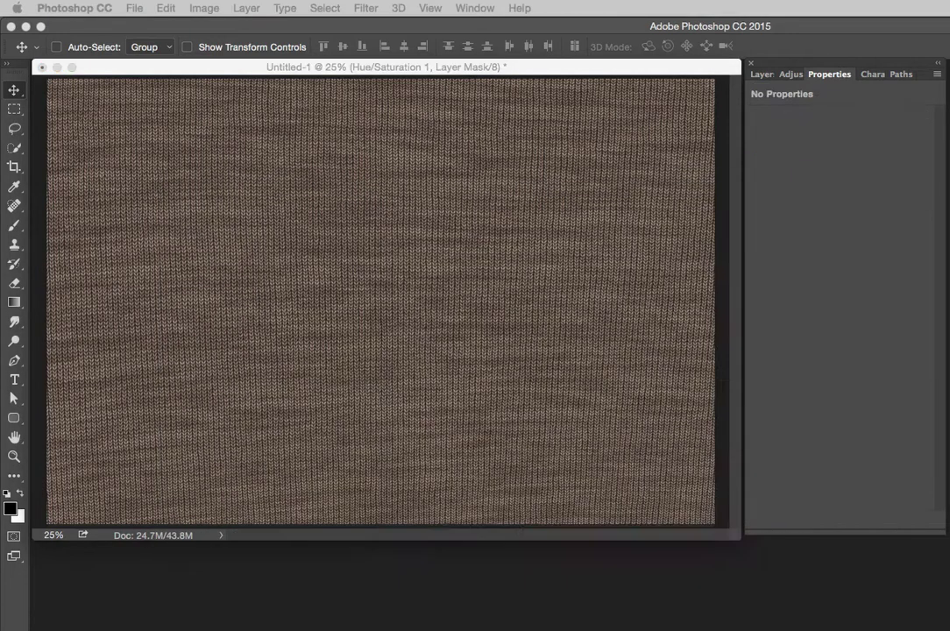
left_click(666, 69)
left_click(761, 75)
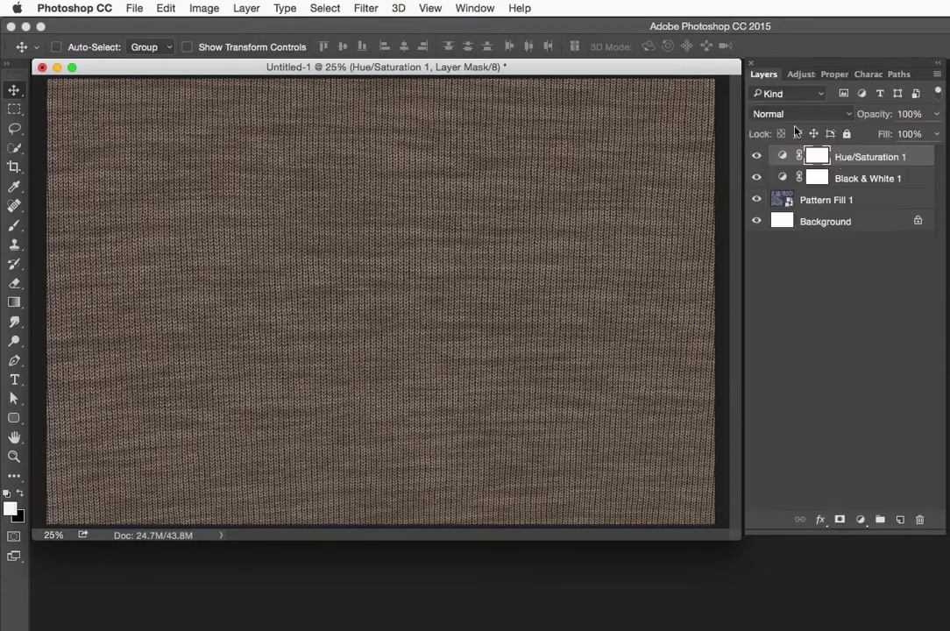
left_click(756, 157)
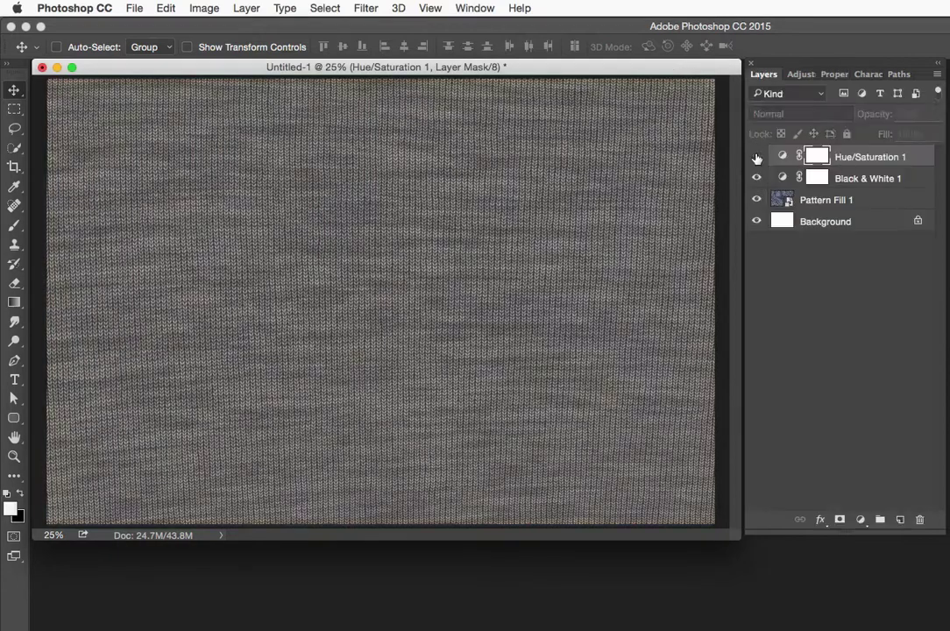
left_click(756, 157)
left_click(778, 115)
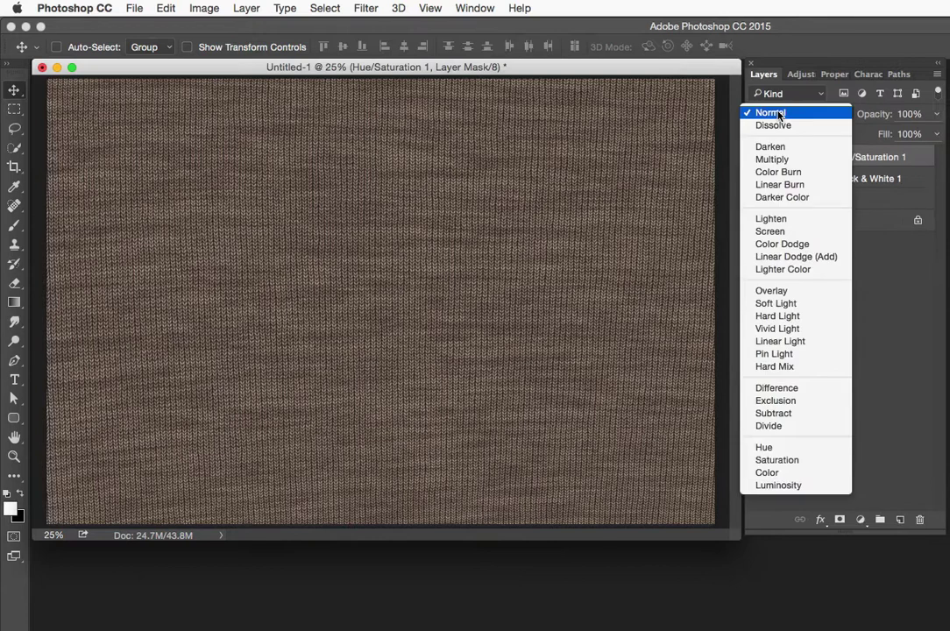
left_click(778, 159)
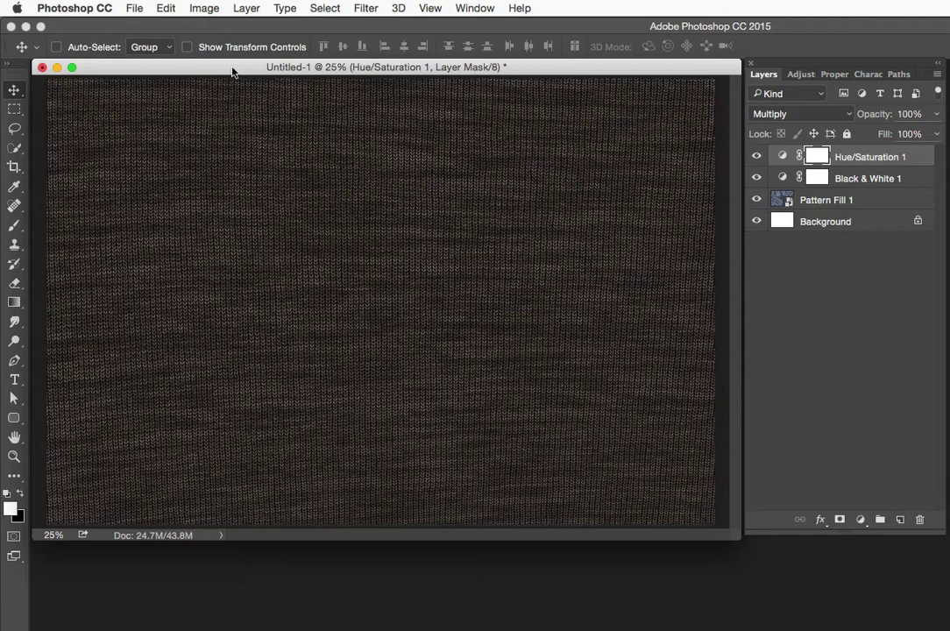
Duplicate the whole document as Untitled-1 copy with its layers kept, and fit the copy's window to the workspace
left_click(204, 8)
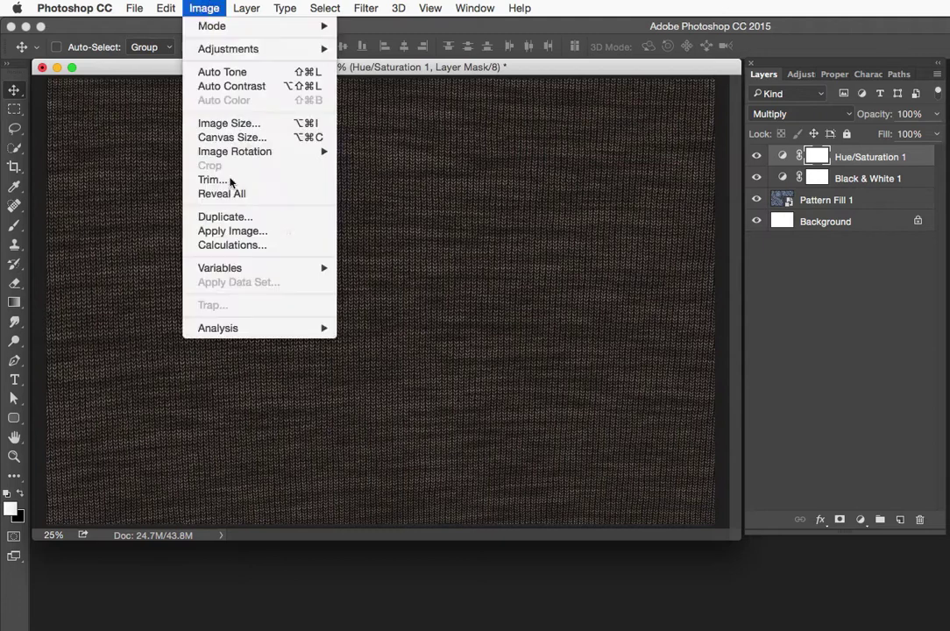
left_click(206, 215)
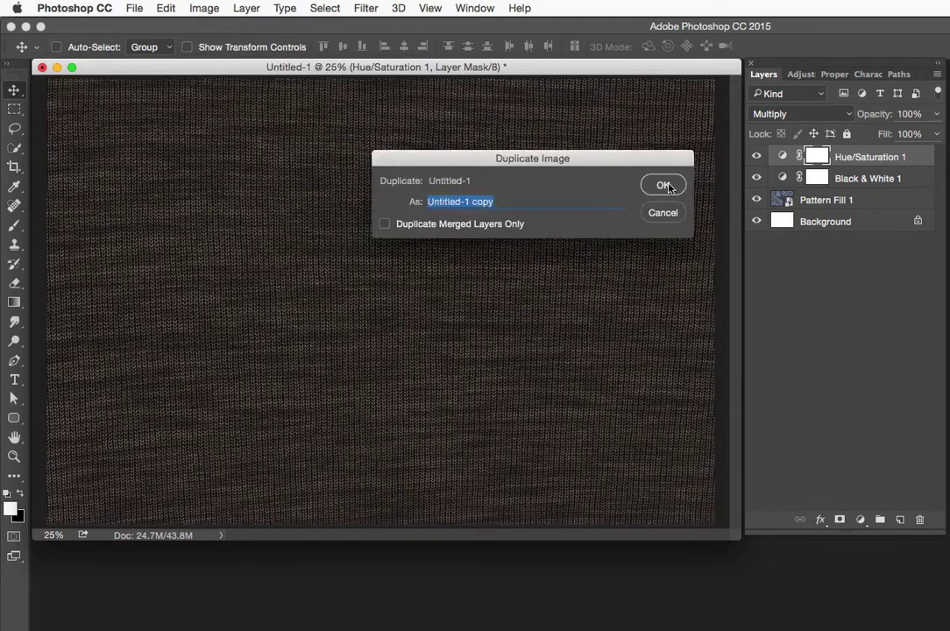
left_click(657, 184)
left_click(379, 183)
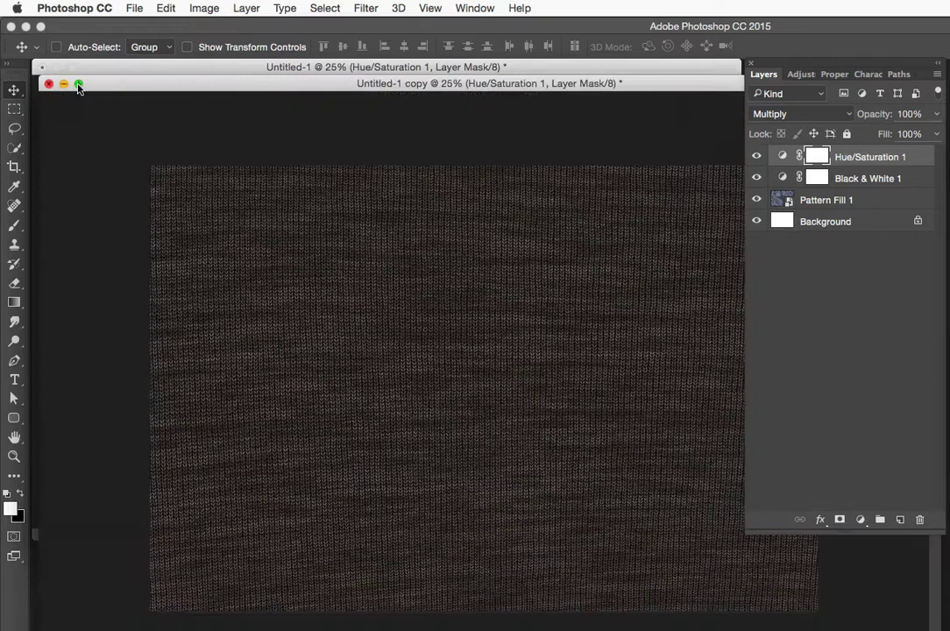
left_click(78, 83)
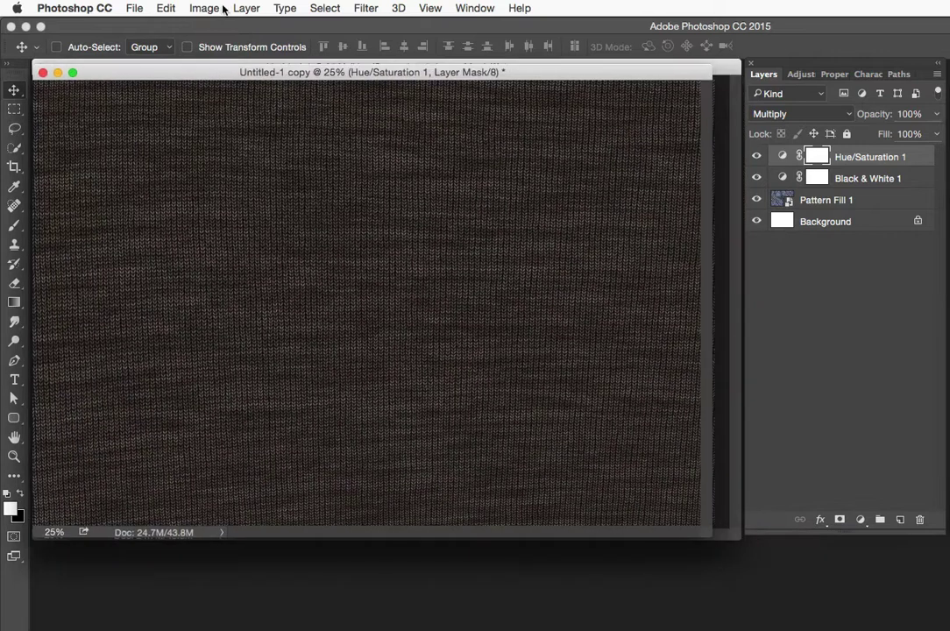
Flatten the document copy and apply HDR Toning with detail +300% and saturation -100%
left_click(204, 8)
mouse_move(207, 50)
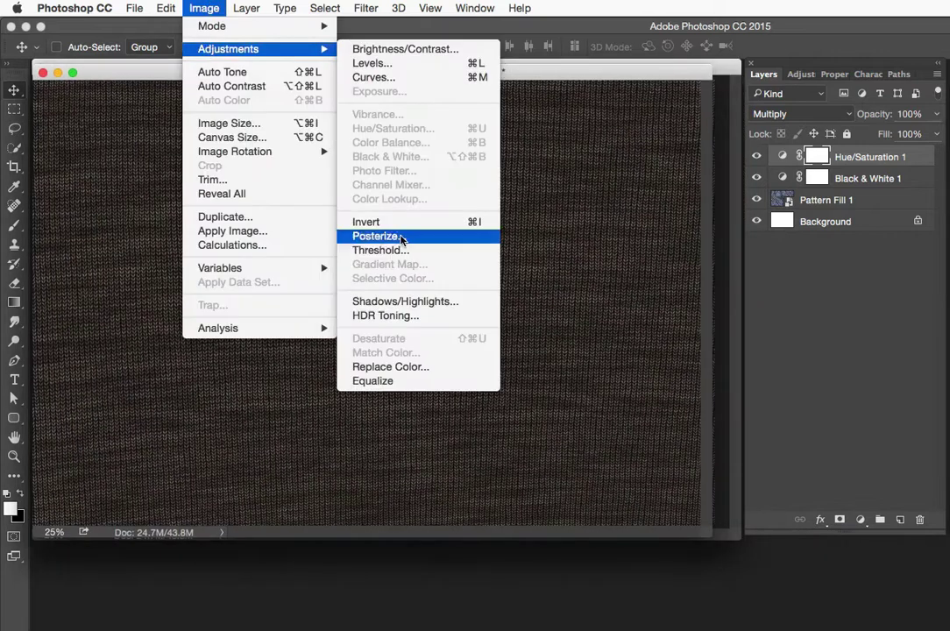
left_click(388, 317)
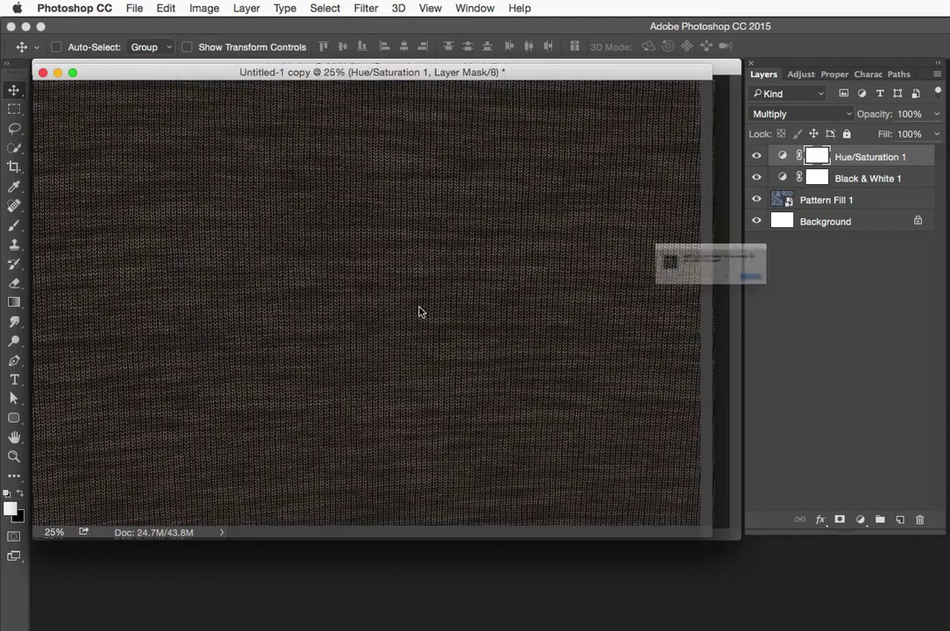
left_click(820, 301)
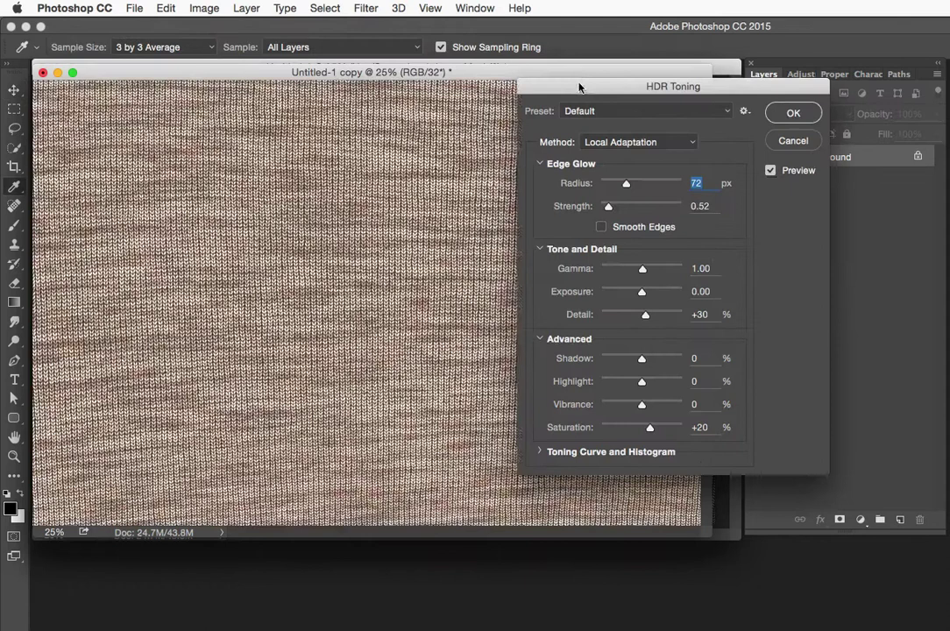
left_click_drag(578, 87, 591, 82)
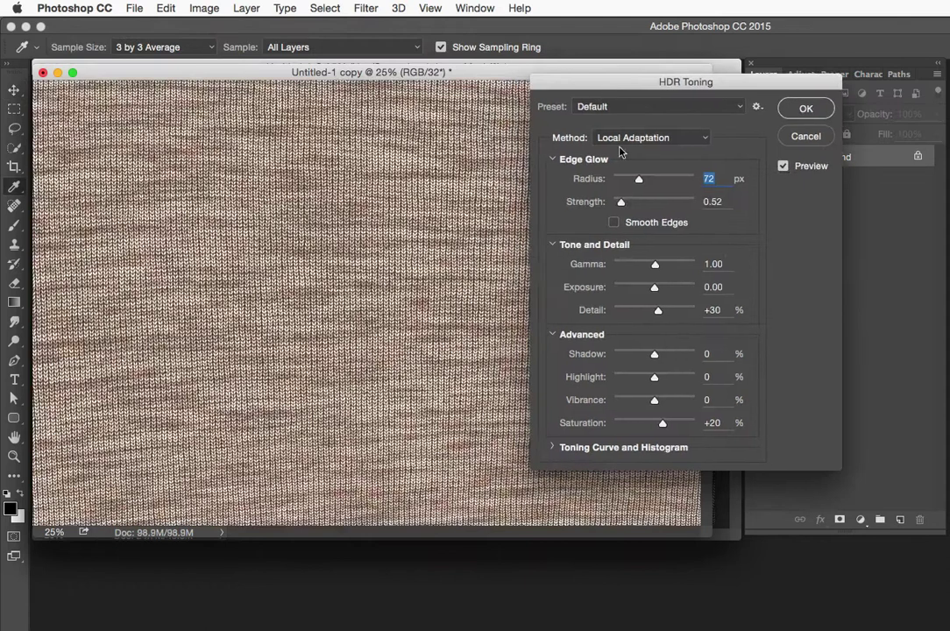
left_click_drag(661, 422, 545, 429)
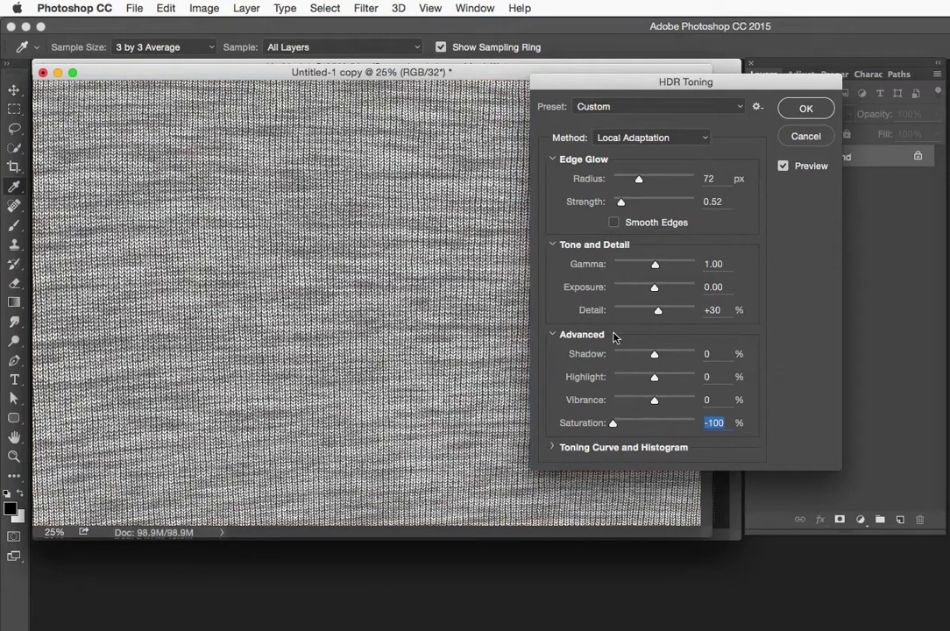
left_click_drag(658, 310, 738, 314)
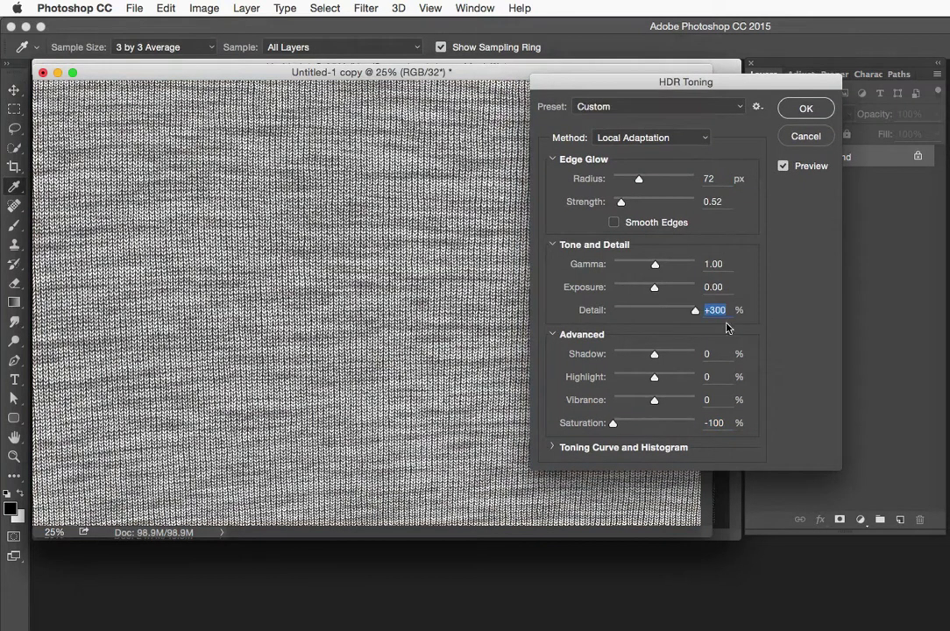
left_click_drag(565, 90, 567, 98)
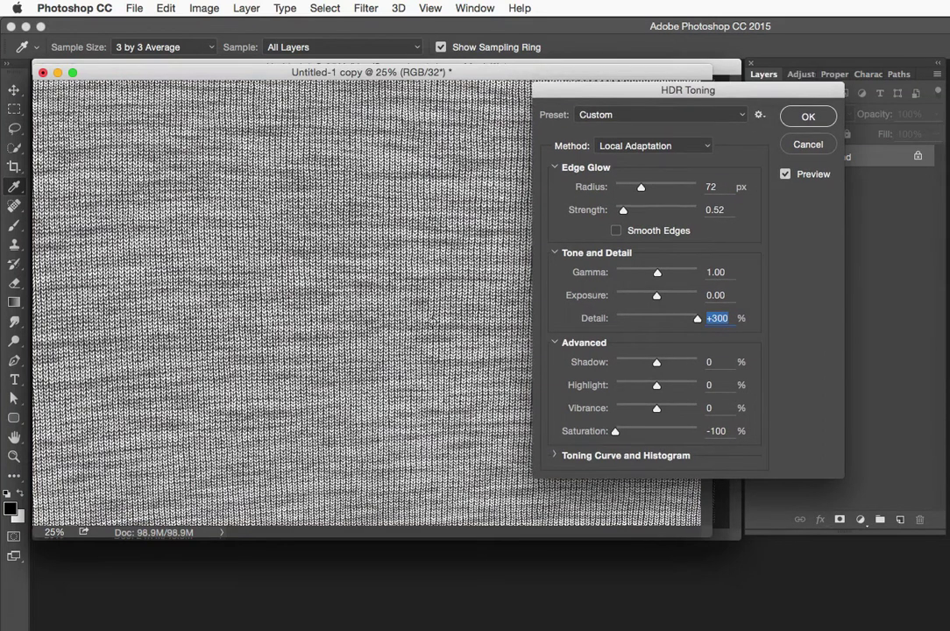
left_click_drag(579, 95, 571, 86)
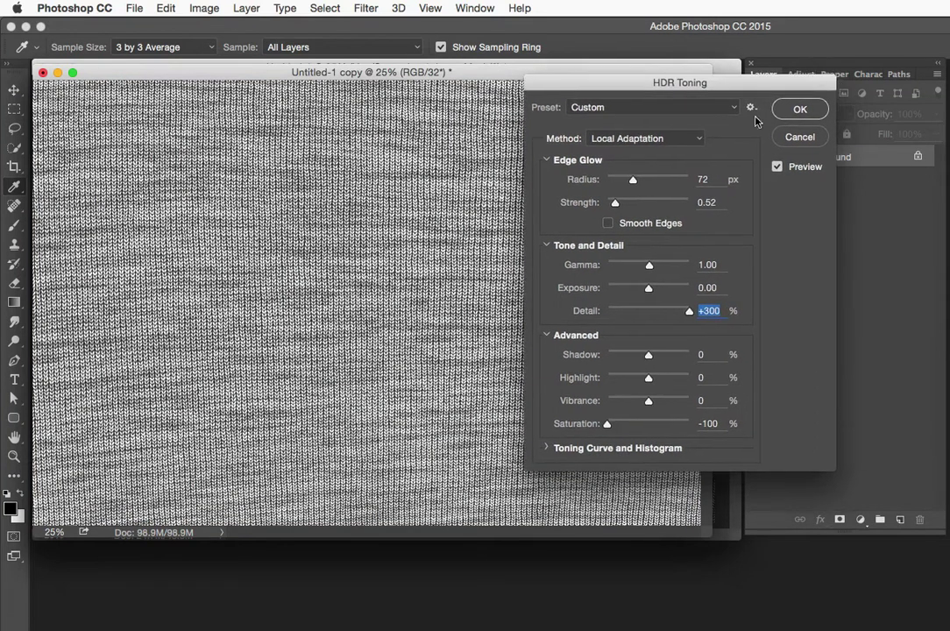
left_click(795, 110)
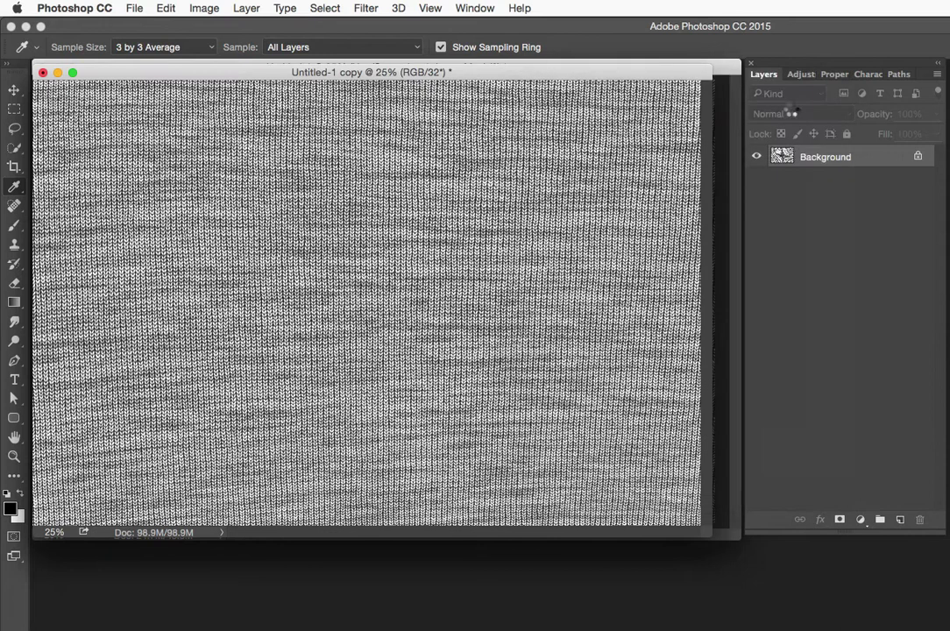
Select the entire canvas of the toned document and copy it
key("v")
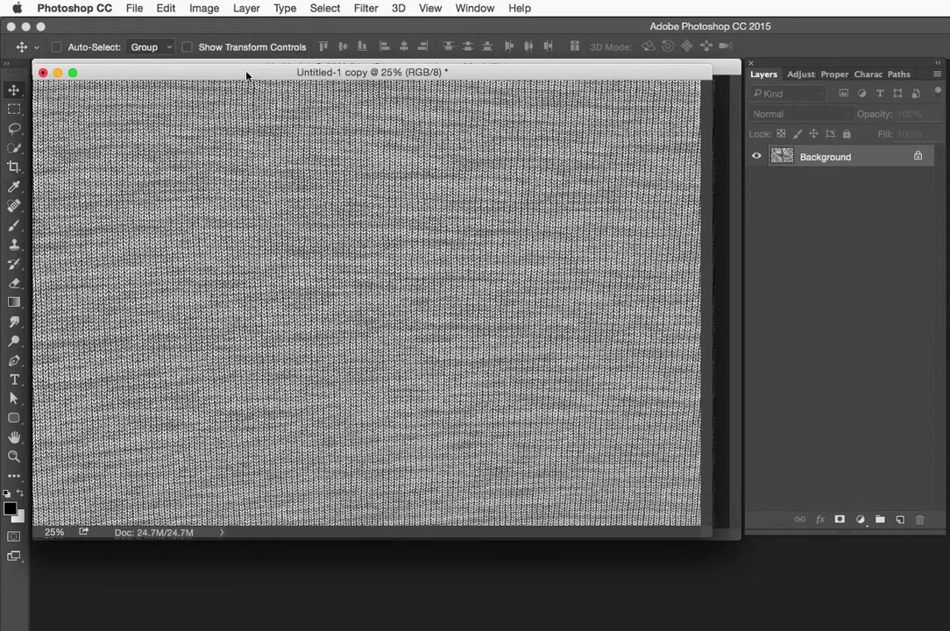
left_click(329, 8)
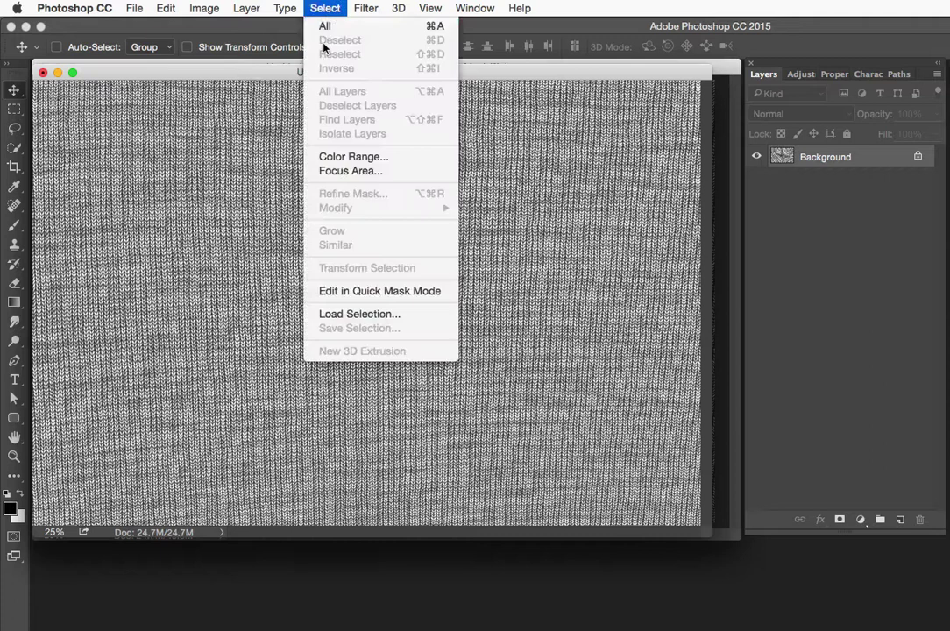
left_click(323, 25)
left_click(167, 8)
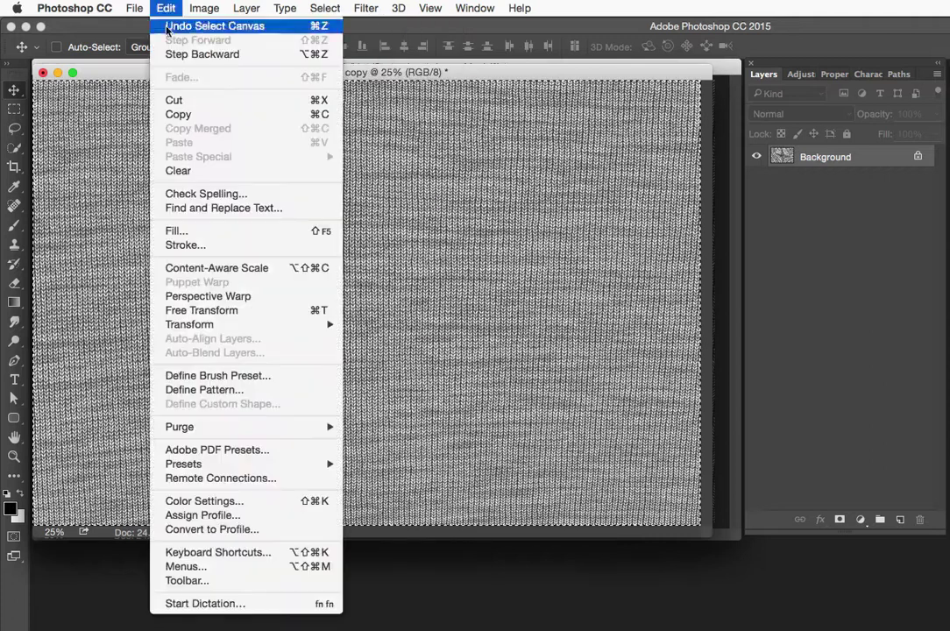
left_click(177, 117)
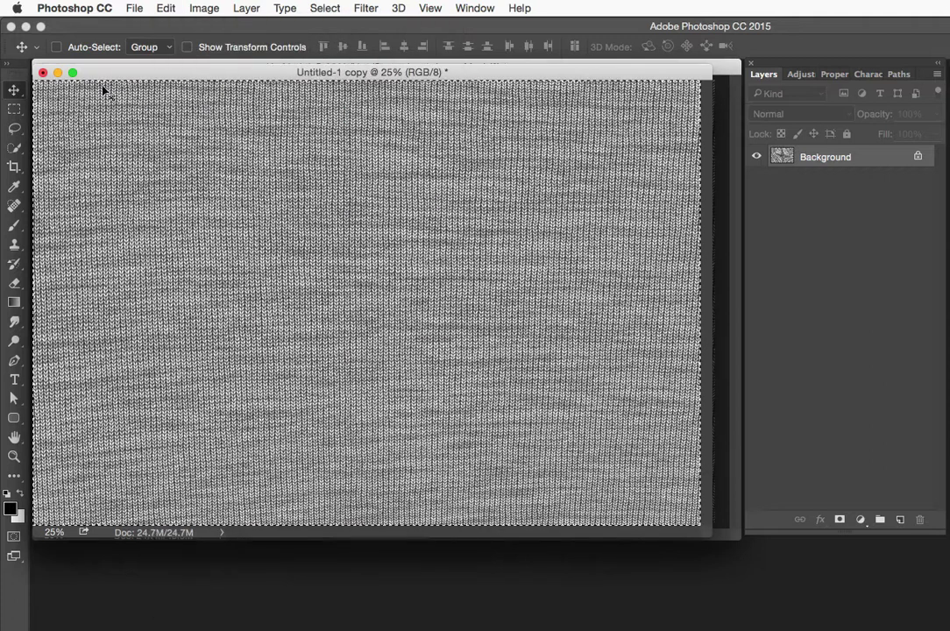
Close the document copy without saving and paste the toned fabric as the uppermost layer of Untitled-1
left_click(43, 72)
left_click(637, 300)
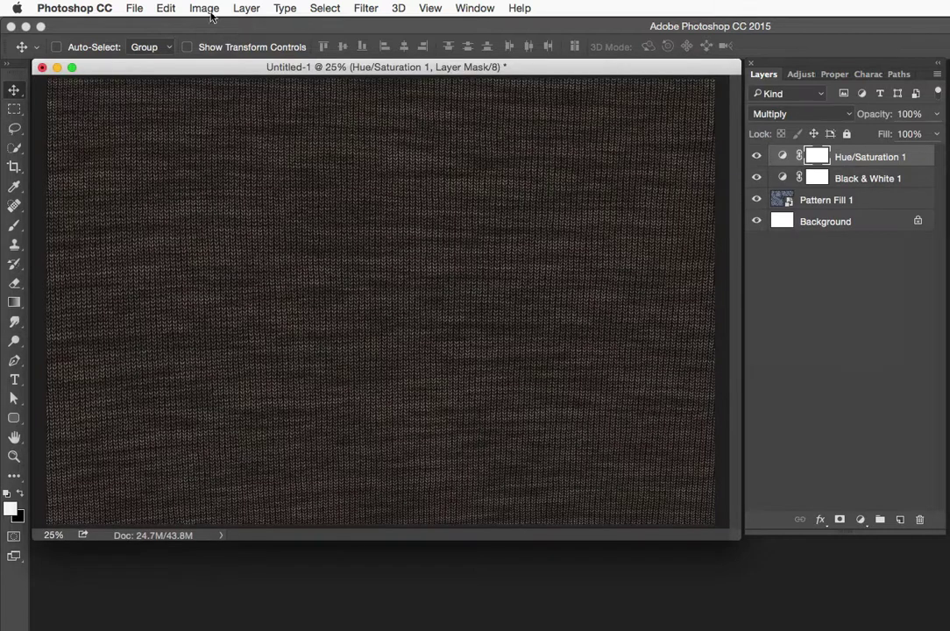
left_click(166, 7)
left_click(180, 141)
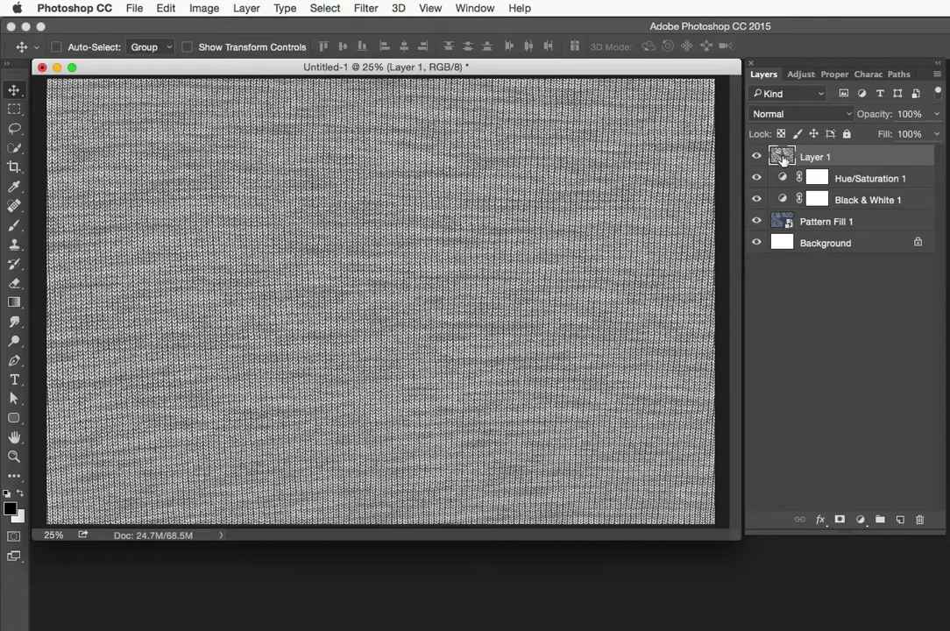
Set the pasted fabric layer's blend mode to Soft Light and compare the image with and without it
left_click(776, 113)
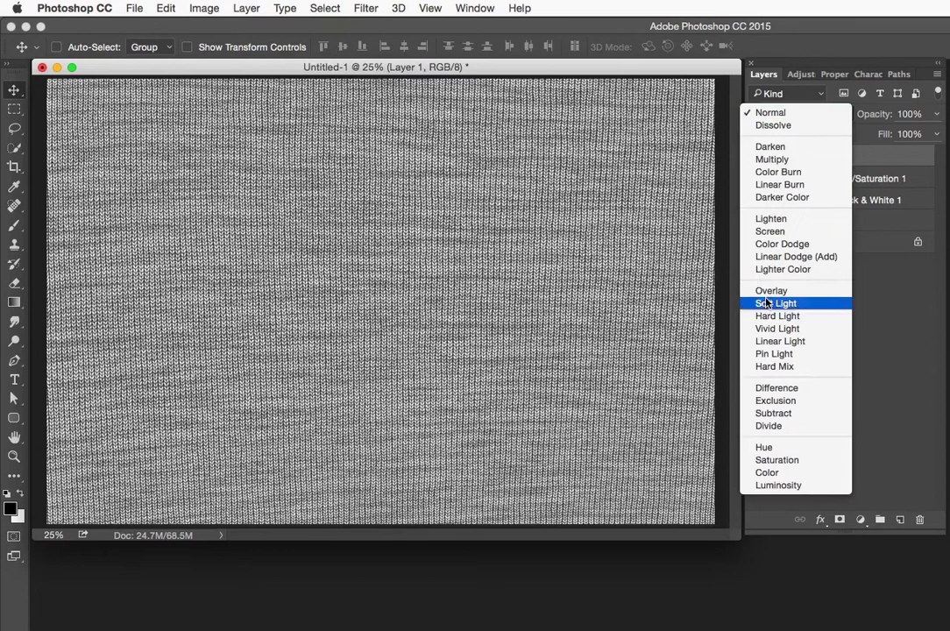
left_click(776, 304)
left_click(757, 159)
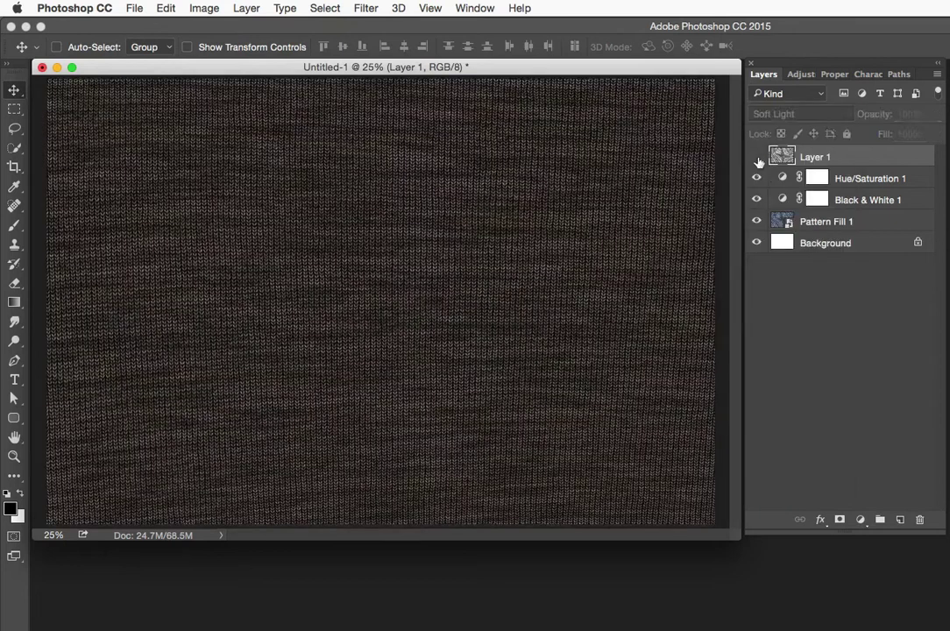
left_click(757, 159)
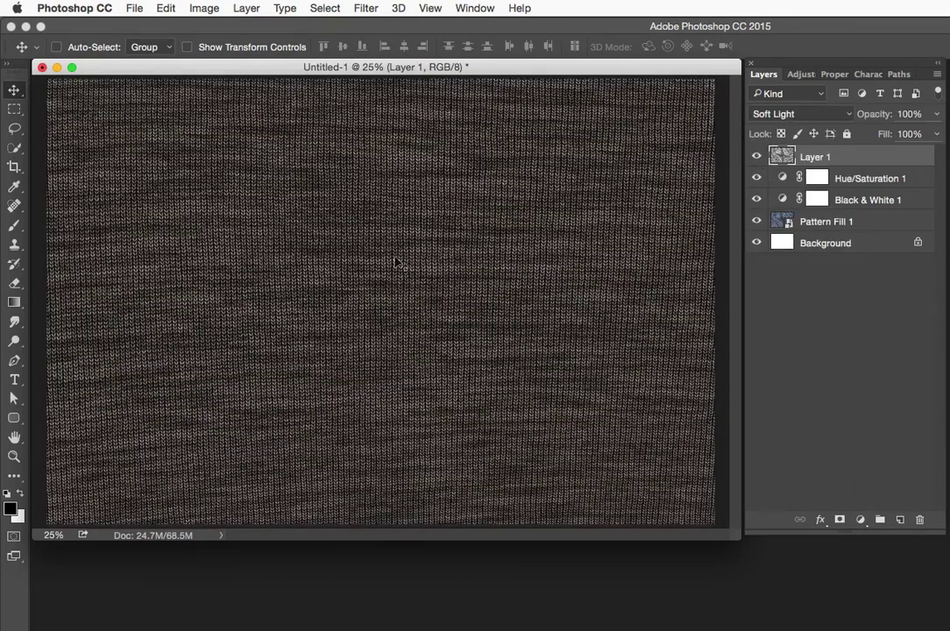
left_click(756, 158)
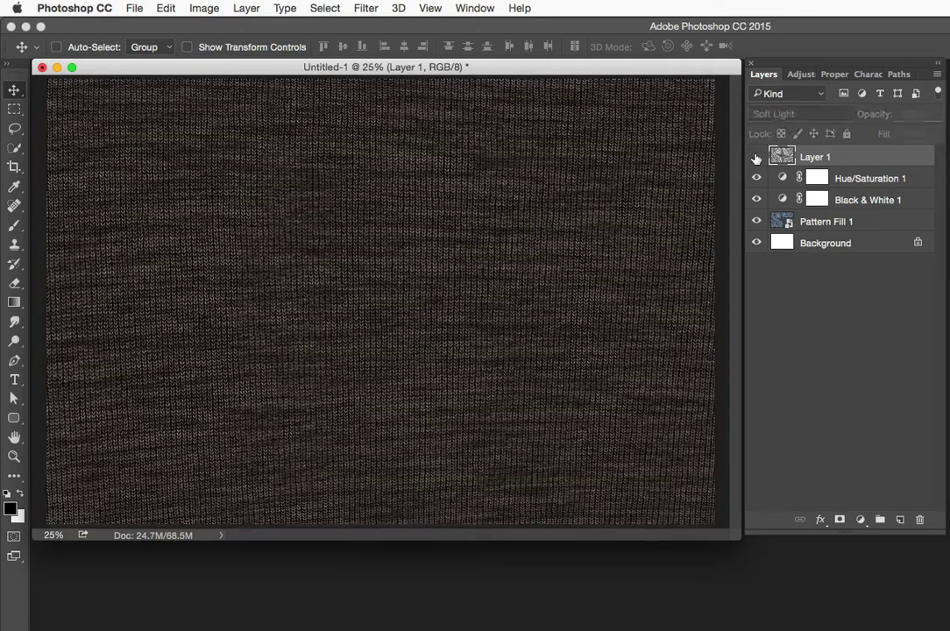
left_click(756, 158)
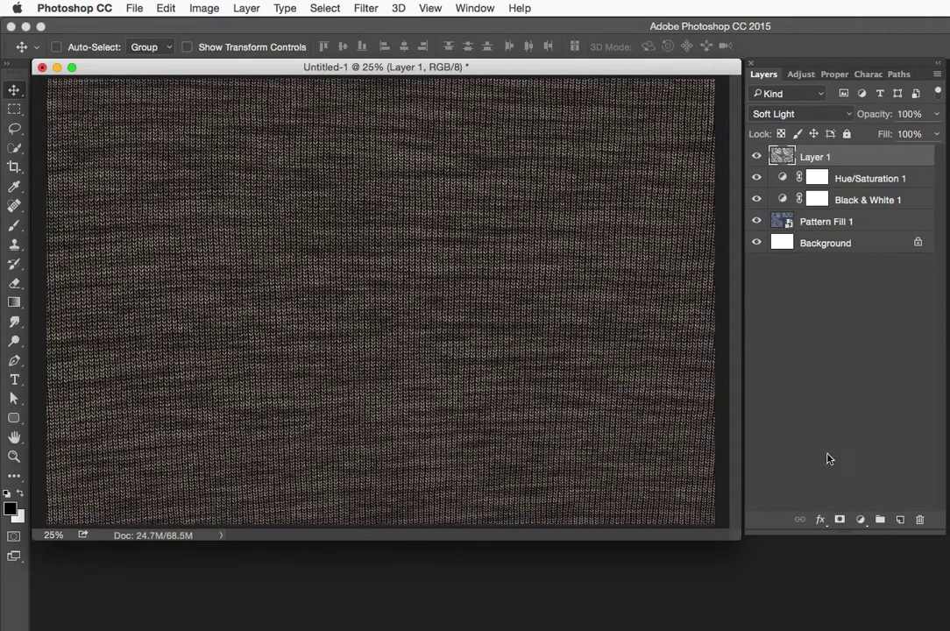
Add a black layer mask to Layer 1 and choose the Spatter 59 pixels tip for the Brush tool
left_click(838, 520, "alt")
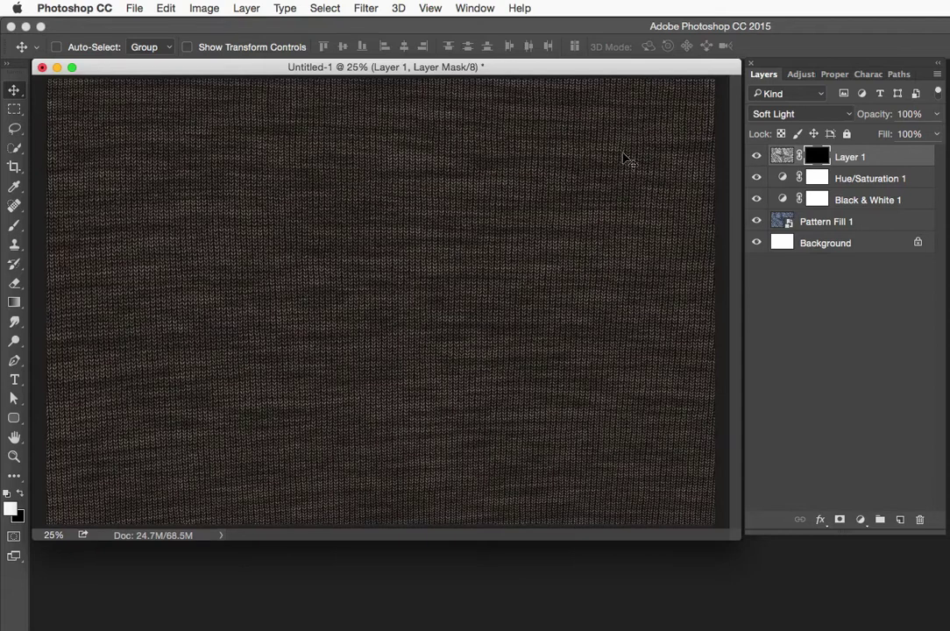
left_click(12, 224)
left_click(78, 48)
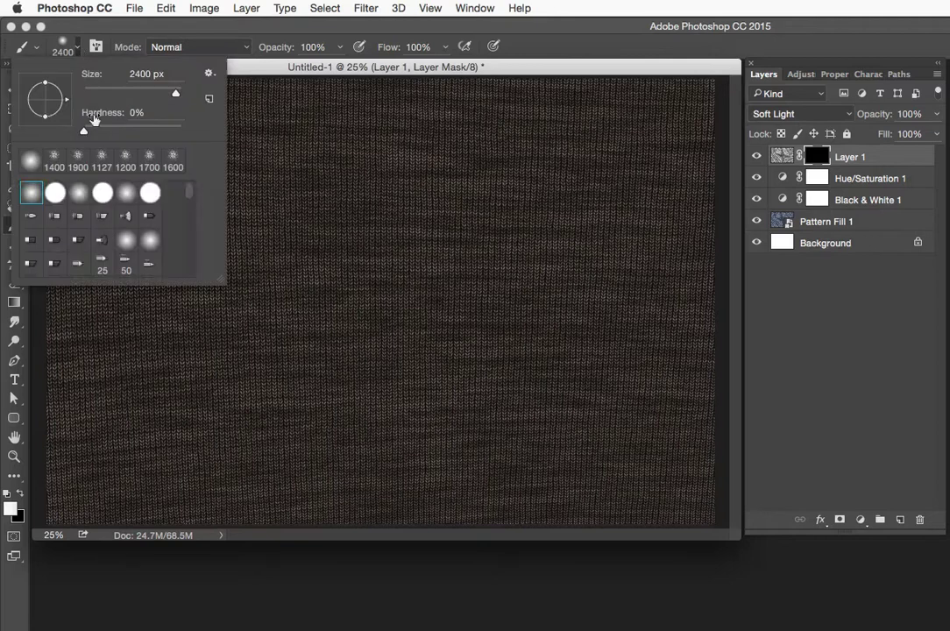
scroll(103, 227, "down", 5)
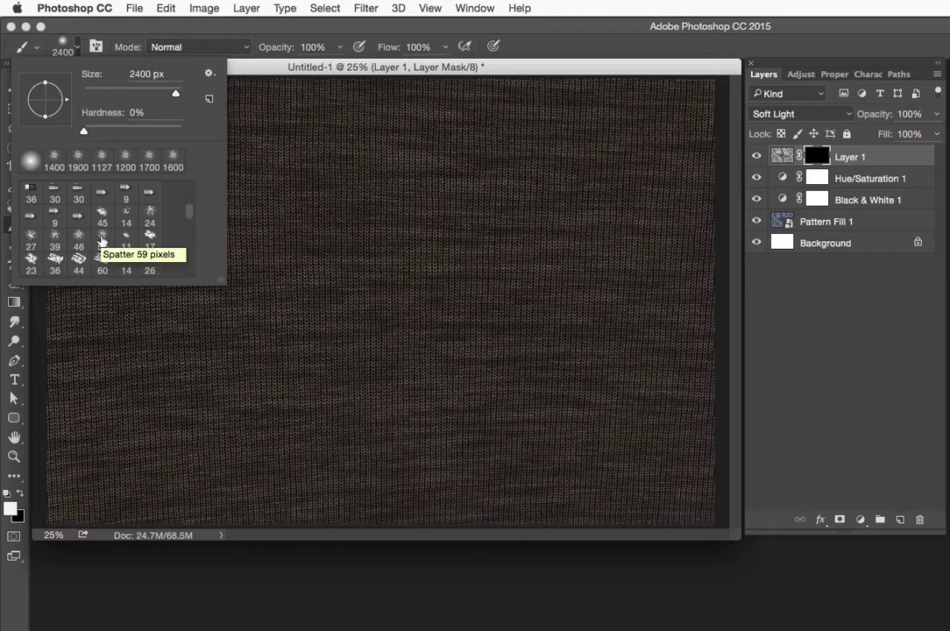
left_click(101, 239)
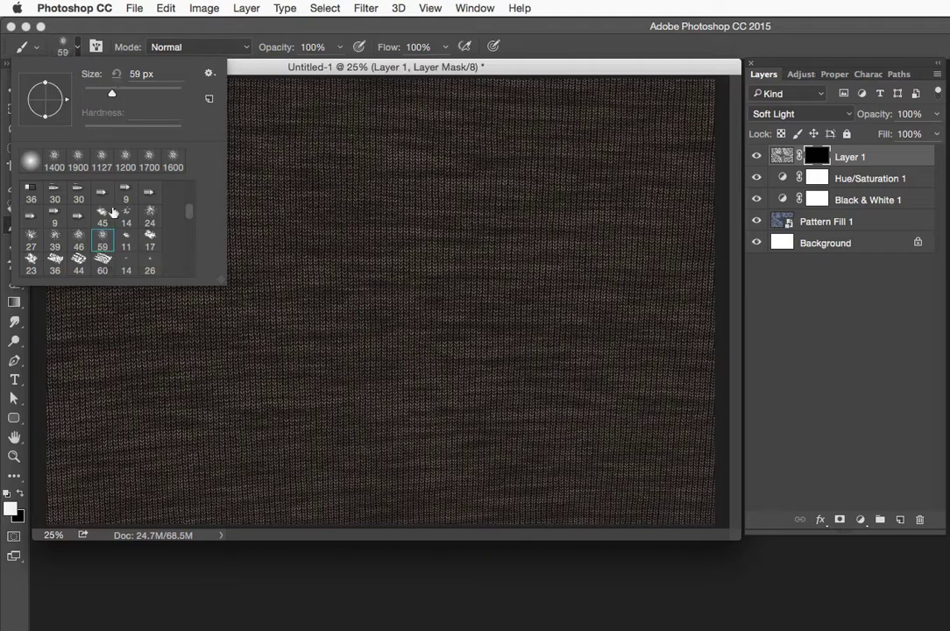
left_click(79, 50)
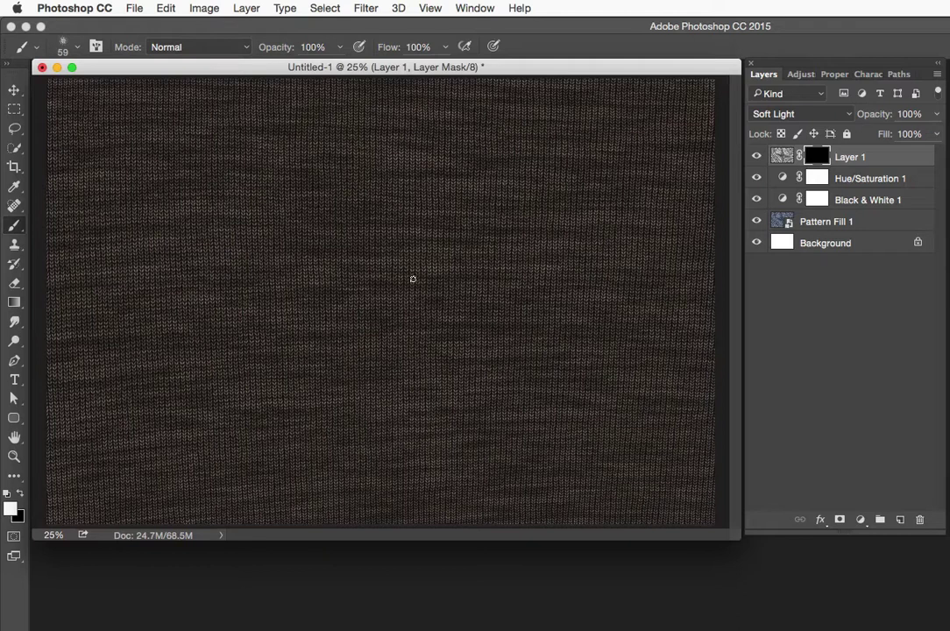
Enlarge the spatter brush to 1900 px and make white the foreground color
key("bracketright")
key("bracketright")
key("bracketright")
key("bracketright")
key("bracketright")
key("bracketright")
key("bracketright")
key("bracketright")
key("bracketright")
key("bracketright")
key("bracketright")
key("bracketright")
key("bracketright")
key("bracketright")
key("bracketright")
key("bracketright")
key("bracketright")
key("bracketright")
key("bracketright")
key("bracketright")
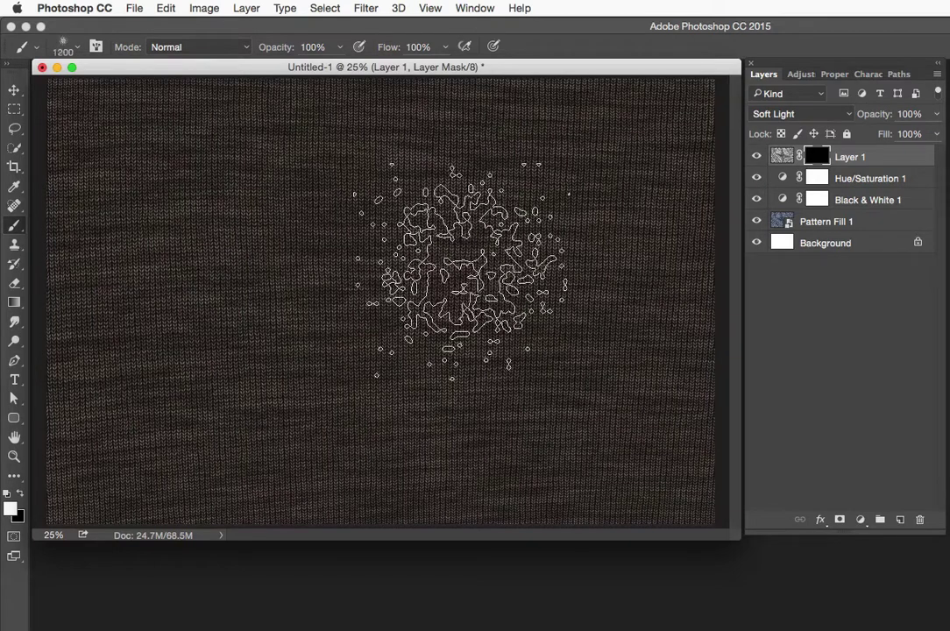
key("bracketright")
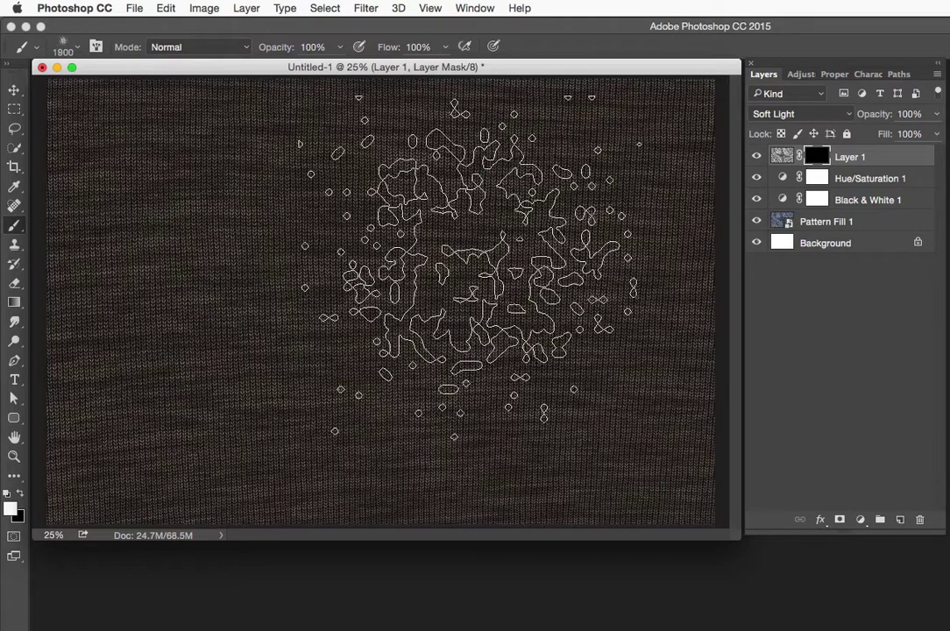
left_click(17, 495)
left_click(19, 495)
left_click(19, 495)
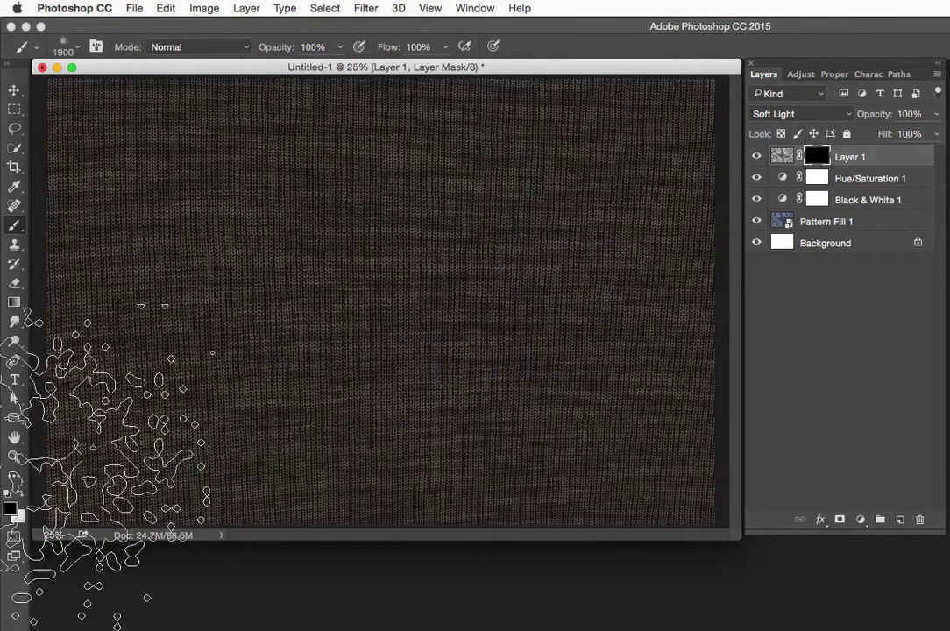
left_click(19, 495)
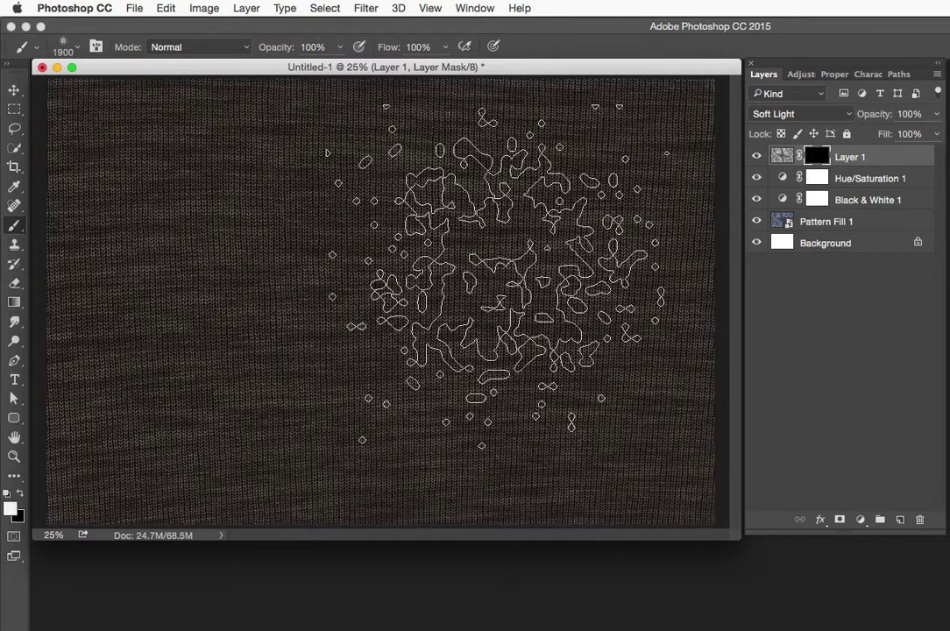
Undo a full-opacity test stroke, and paint scattered white spatter patches on Layer 1's mask at 50% brush opacity
mouse_move(537, 294)
left_mouse_down()
mouse_move(474, 293)
mouse_move(519, 393)
left_mouse_up()
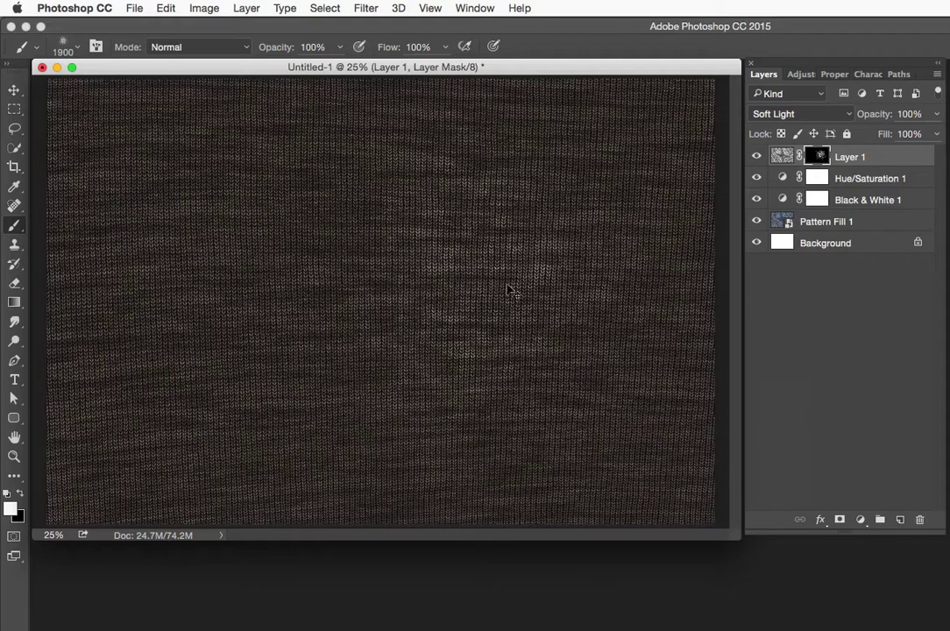
key("super+z")
key("5")
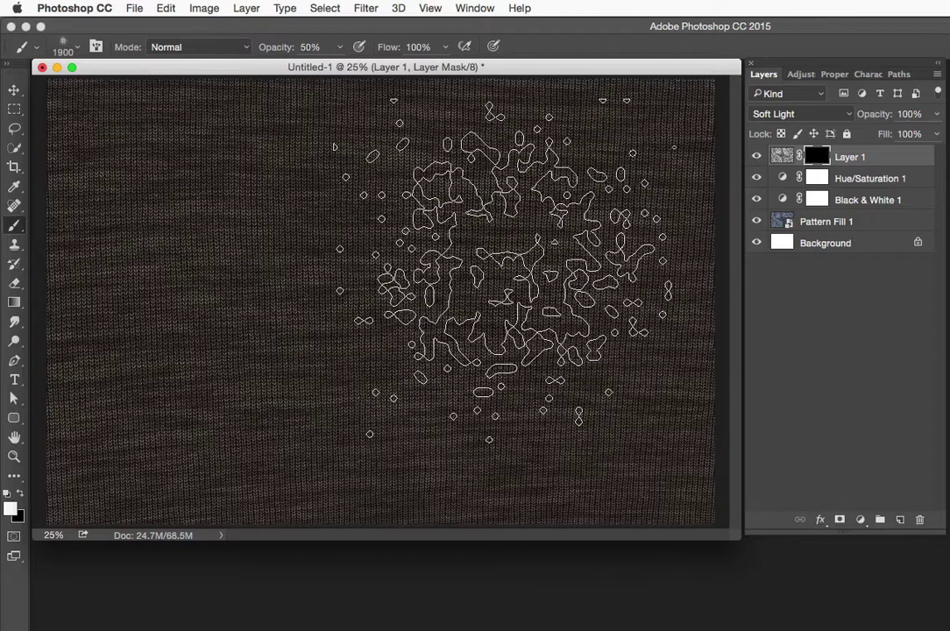
mouse_move(482, 275)
left_mouse_down()
mouse_move(407, 420)
mouse_move(326, 450)
mouse_move(222, 465)
mouse_move(219, 481)
mouse_move(450, 478)
left_mouse_up()
left_click(75, 125)
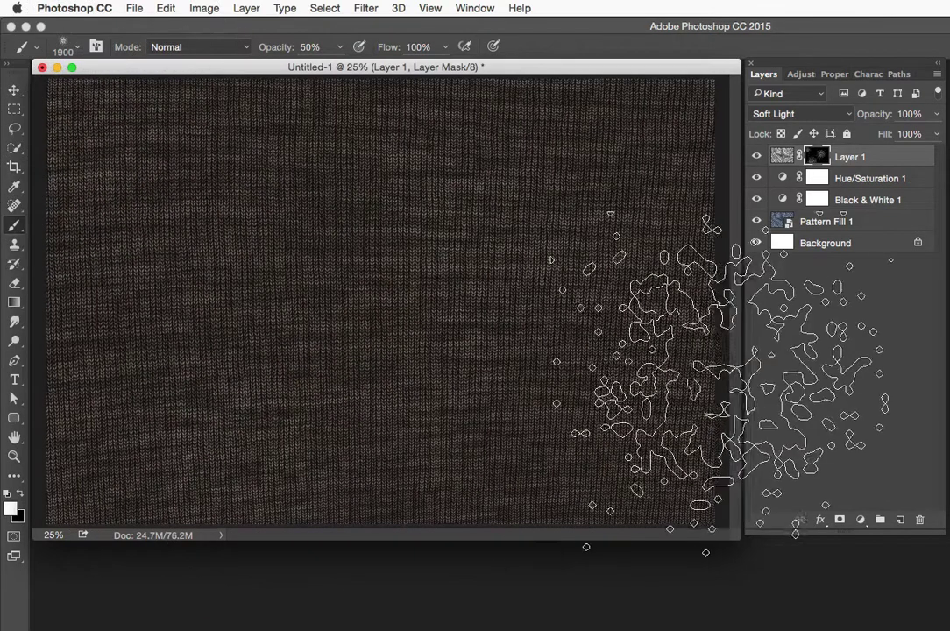
Compare the fabric with and without Layer 1, and inspect its painted mask on its own
left_click(756, 157)
left_click(756, 158)
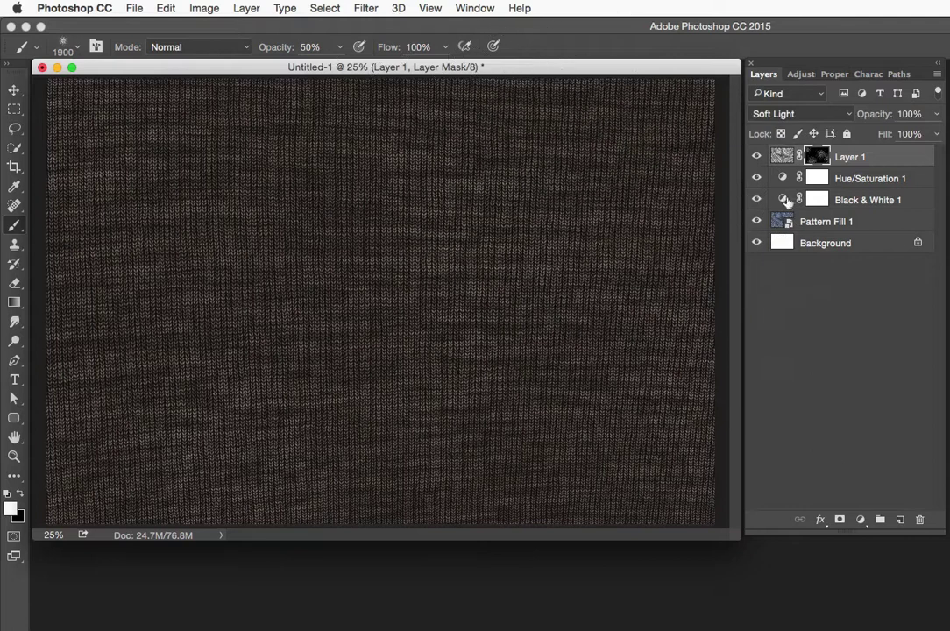
left_click(814, 157, "alt")
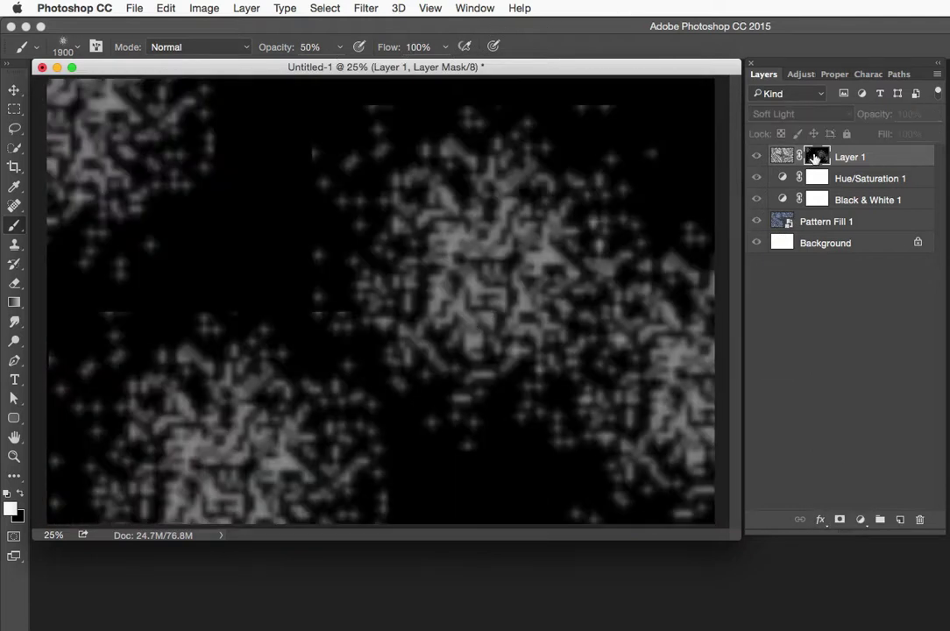
left_click(815, 158, "alt")
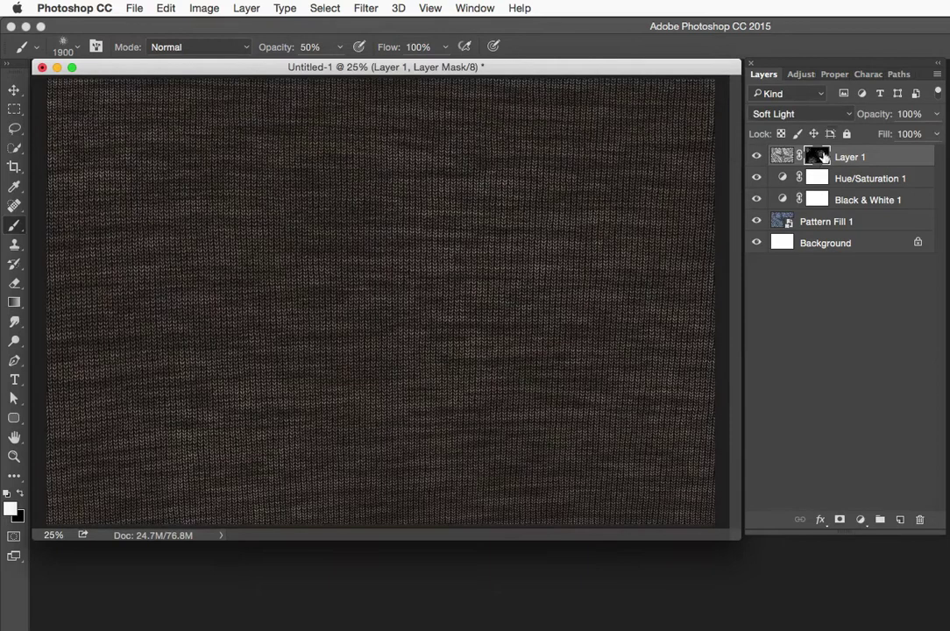
Feather Layer 1's mask to soften its spatter patches, and inspect the softened mask on its own
double_click(815, 158)
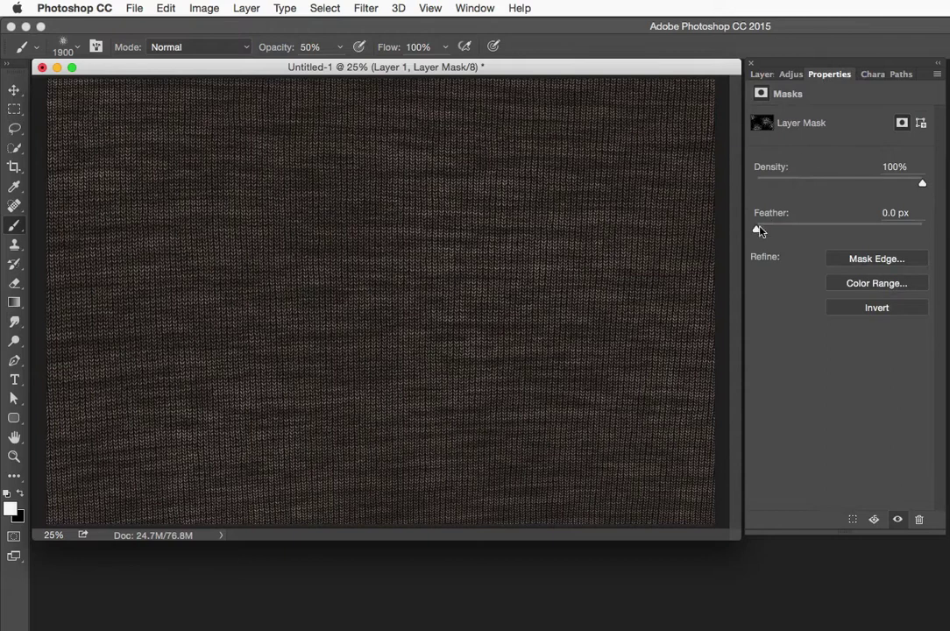
left_click_drag(756, 231, 852, 233)
left_click(762, 74)
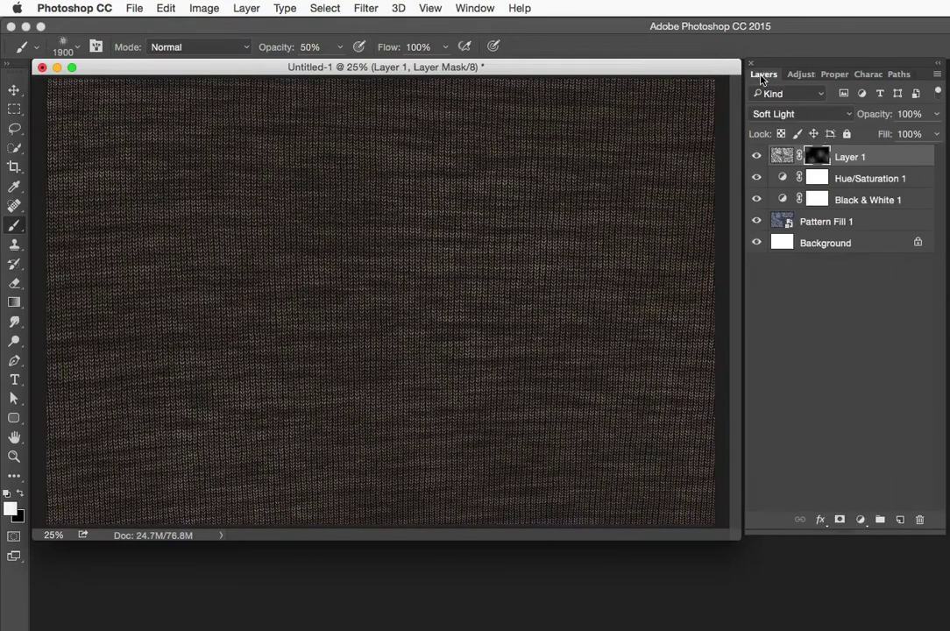
left_click(819, 159, "alt")
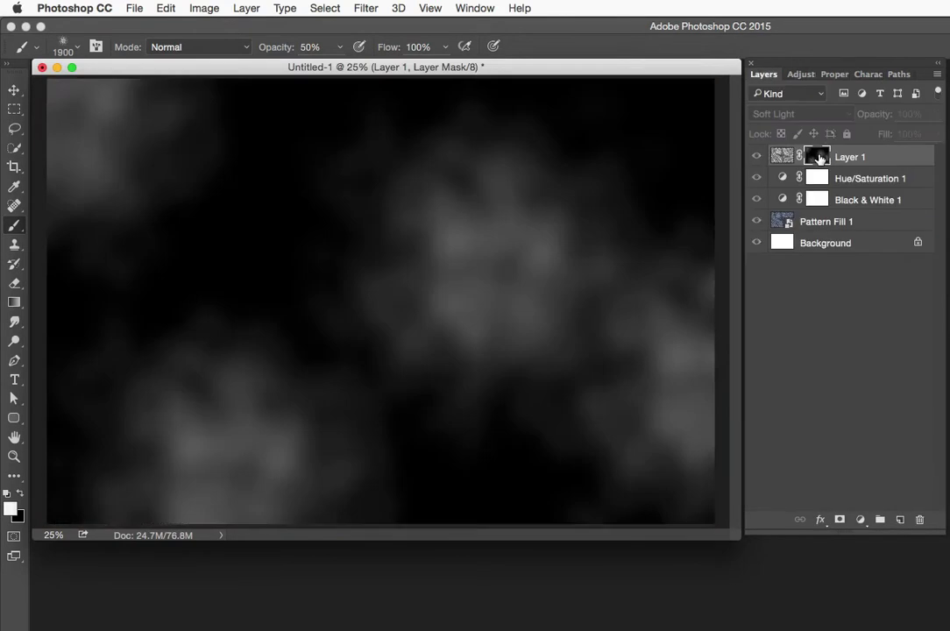
left_click(756, 157)
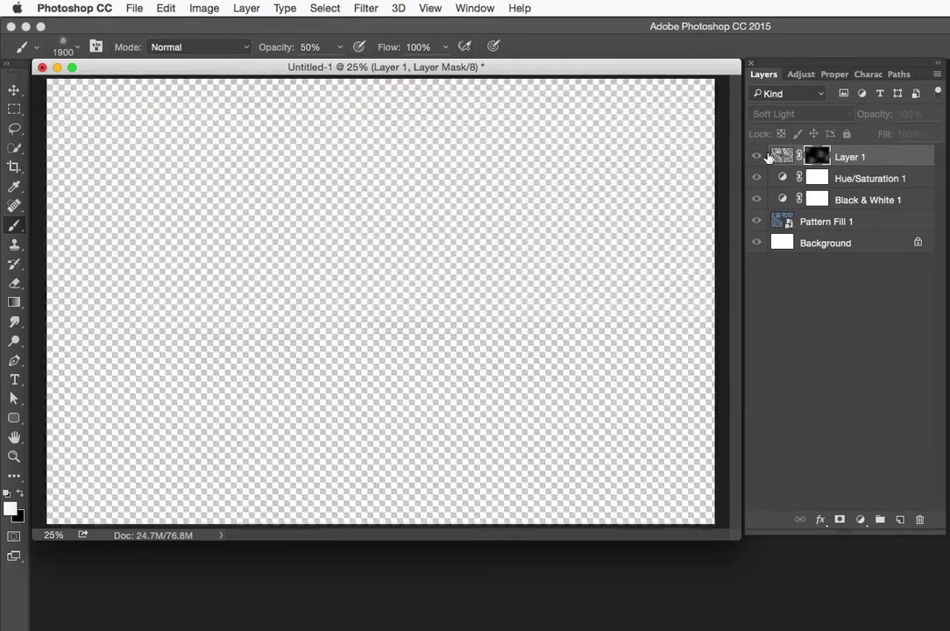
left_click(756, 157)
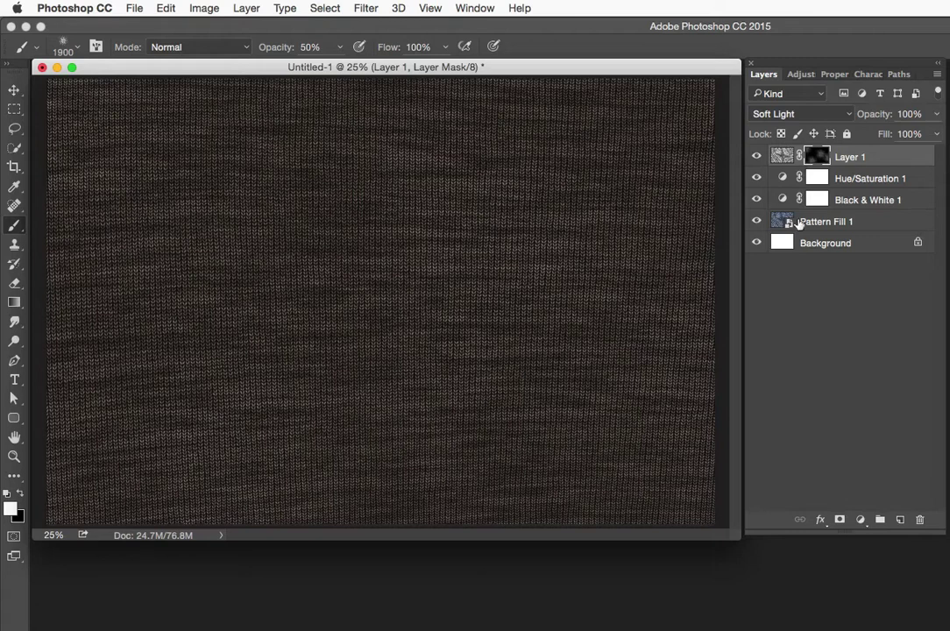
Stamp all visible layers into a new merged layer on top, and convert it for smart filters
left_click(245, 10)
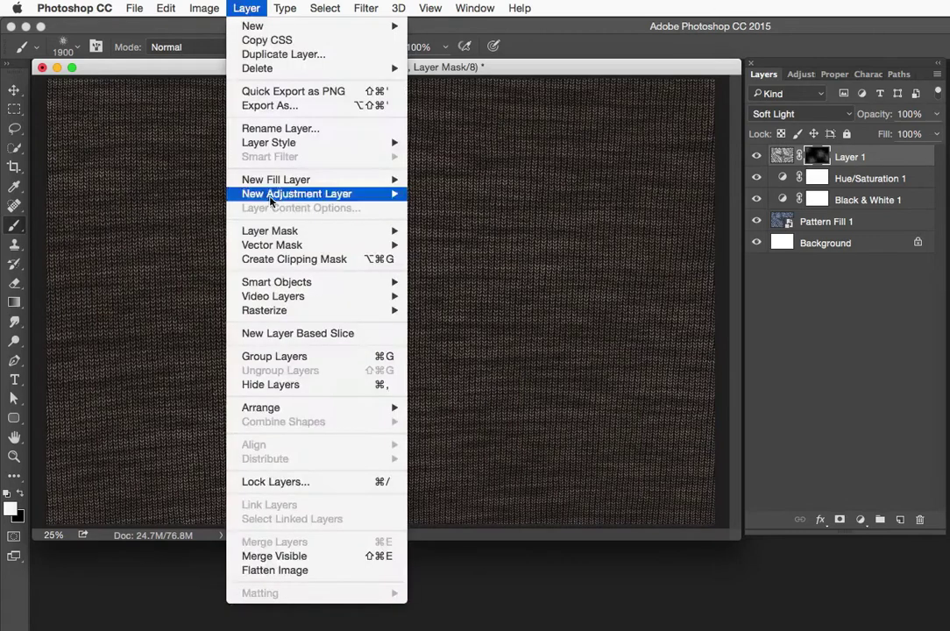
key("super+alt+shift+e")
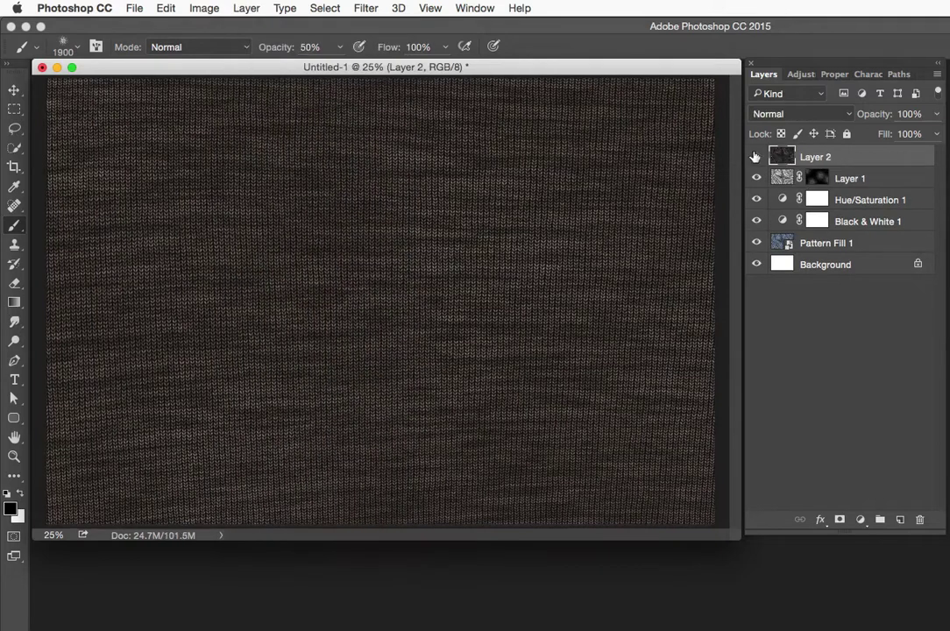
left_click(755, 156)
left_click(755, 156)
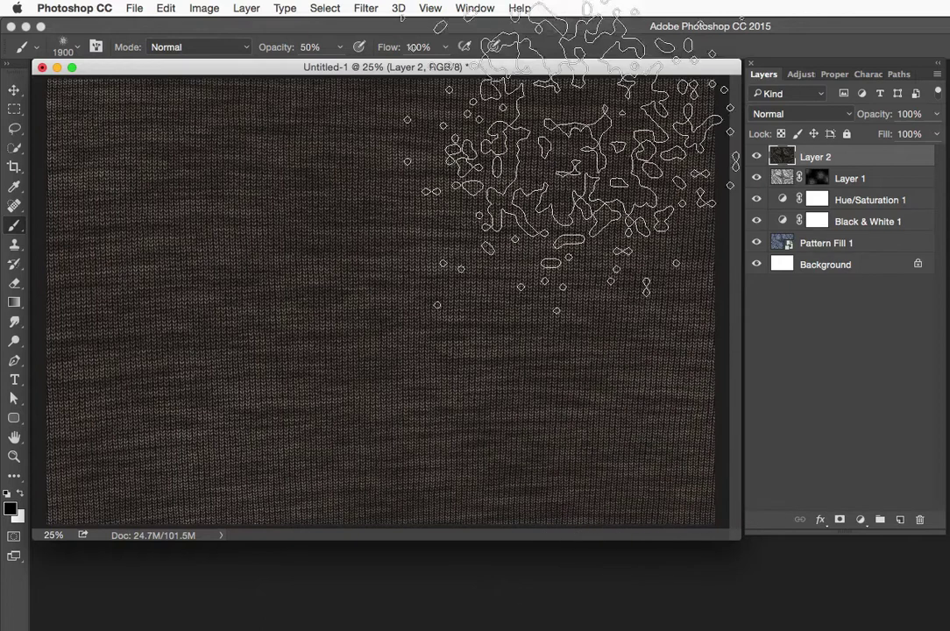
left_click(366, 7)
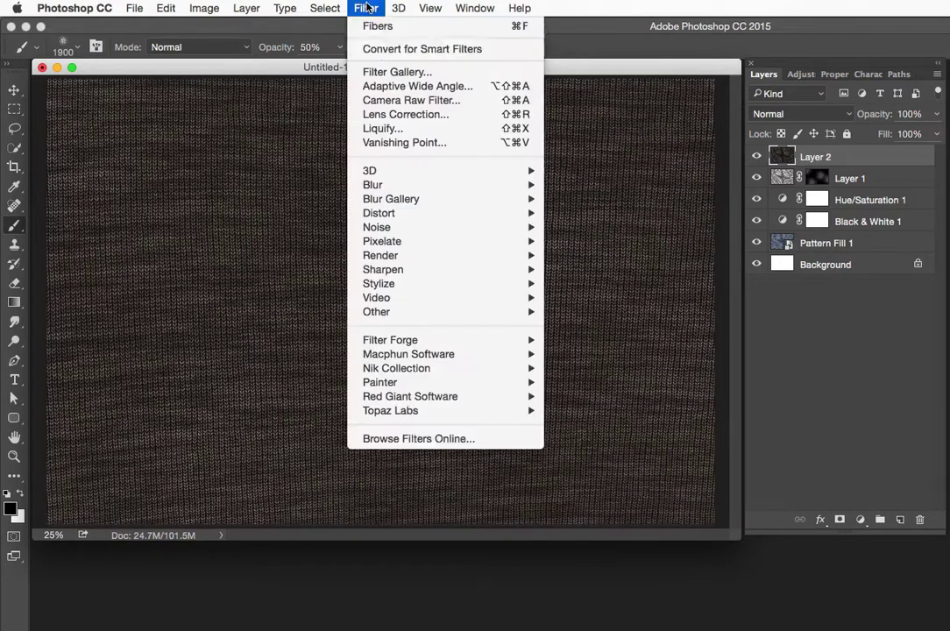
left_click(377, 50)
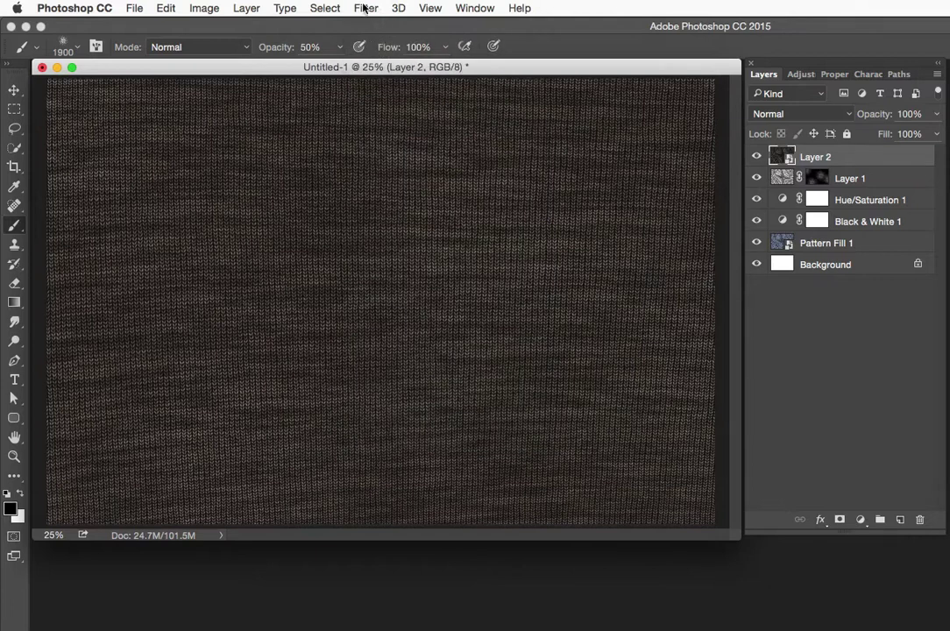
Apply a 6 px Field Blur to the merged fabric layer as a smart filter
left_click(364, 8)
mouse_move(381, 203)
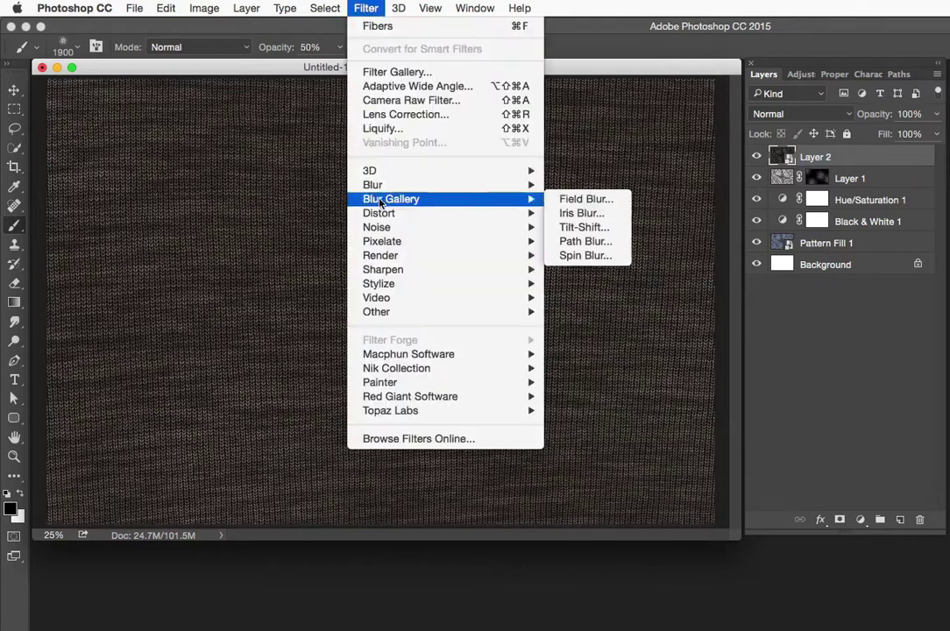
left_click(564, 200)
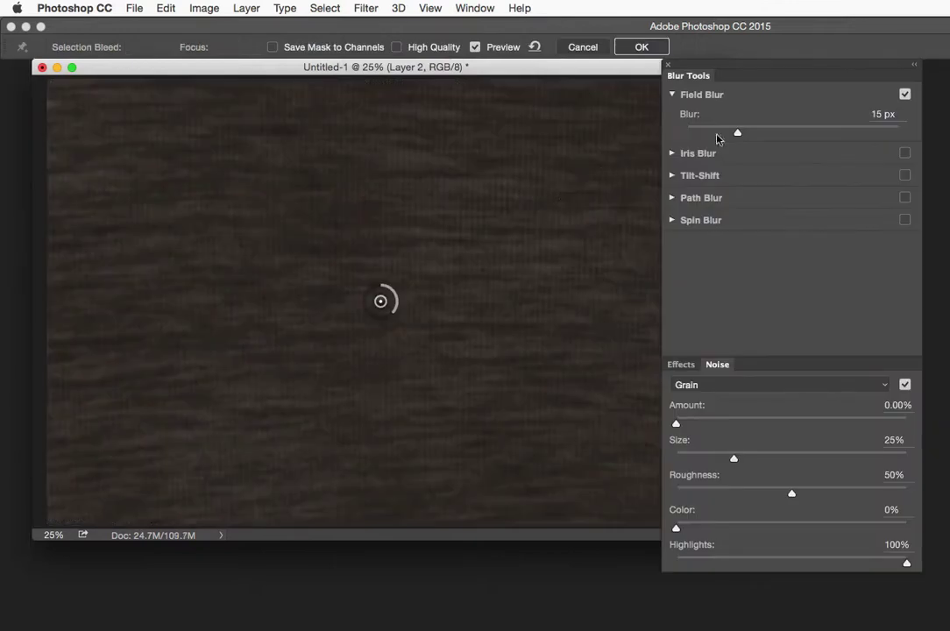
left_click_drag(738, 134, 723, 132)
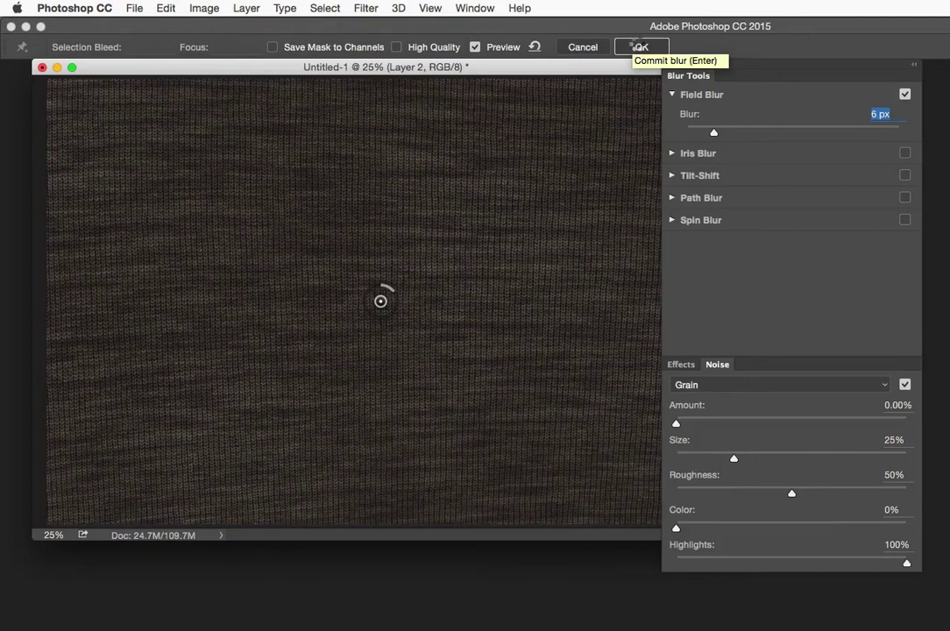
left_click(640, 48)
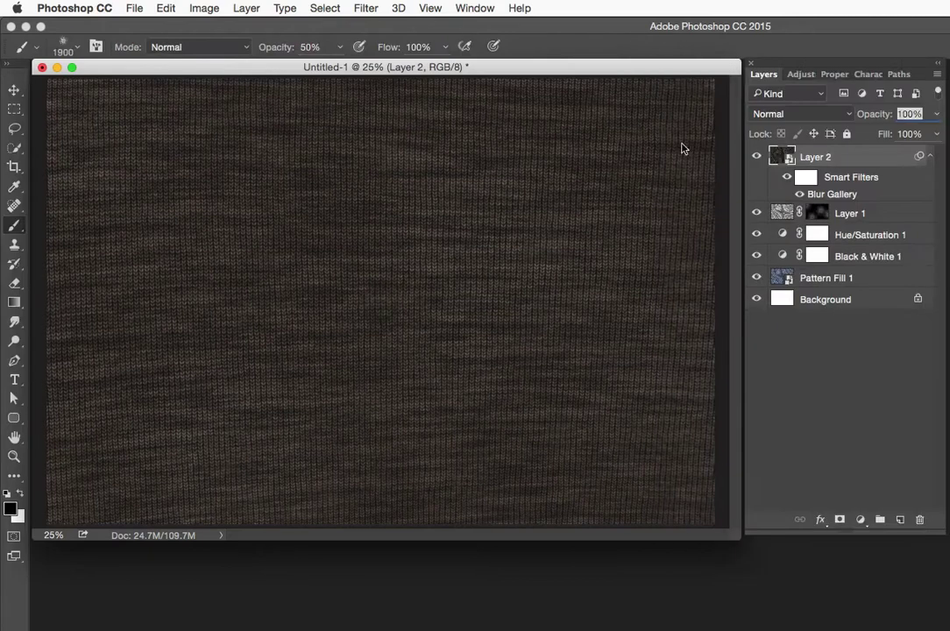
Add a black layer mask to Layer 2 and choose a soft round brush tip with 0% hardness
left_click(839, 519, "alt")
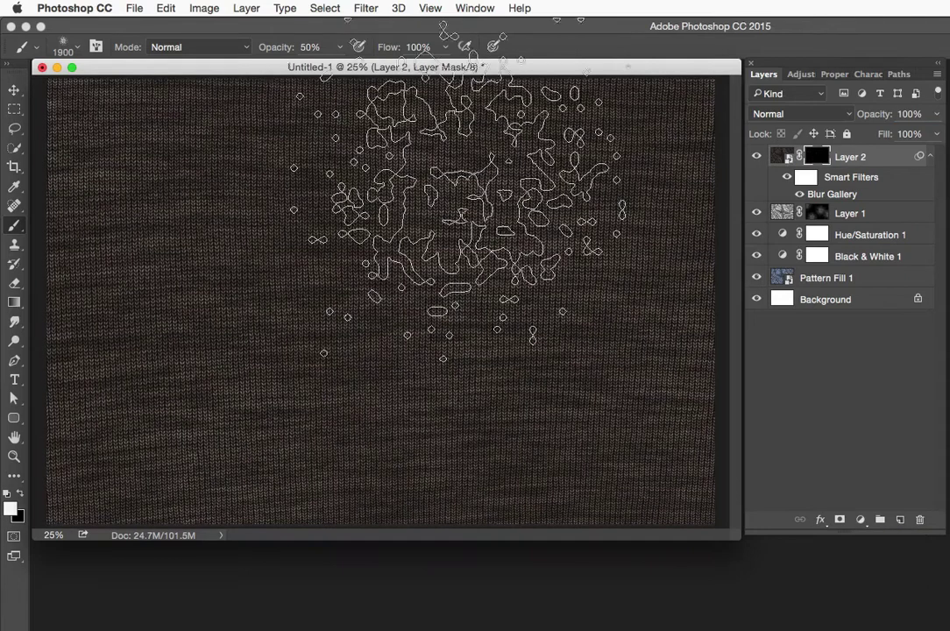
left_click(80, 46)
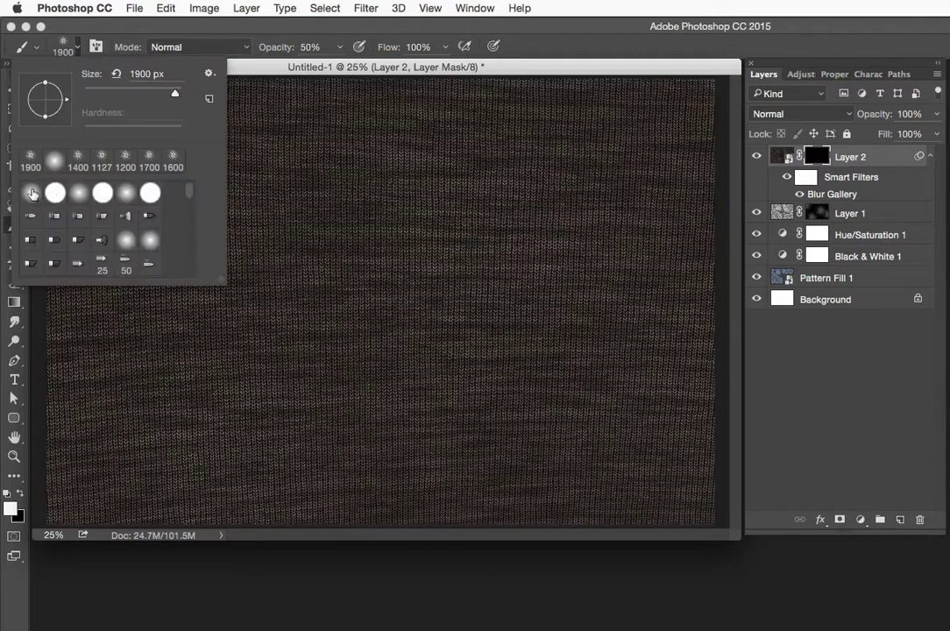
left_click(30, 192)
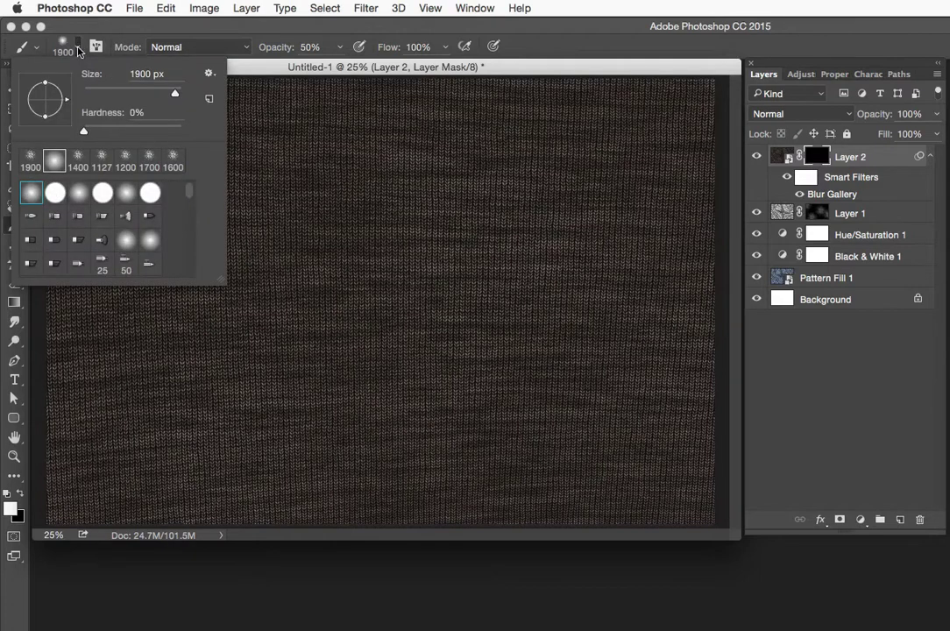
left_click(78, 48)
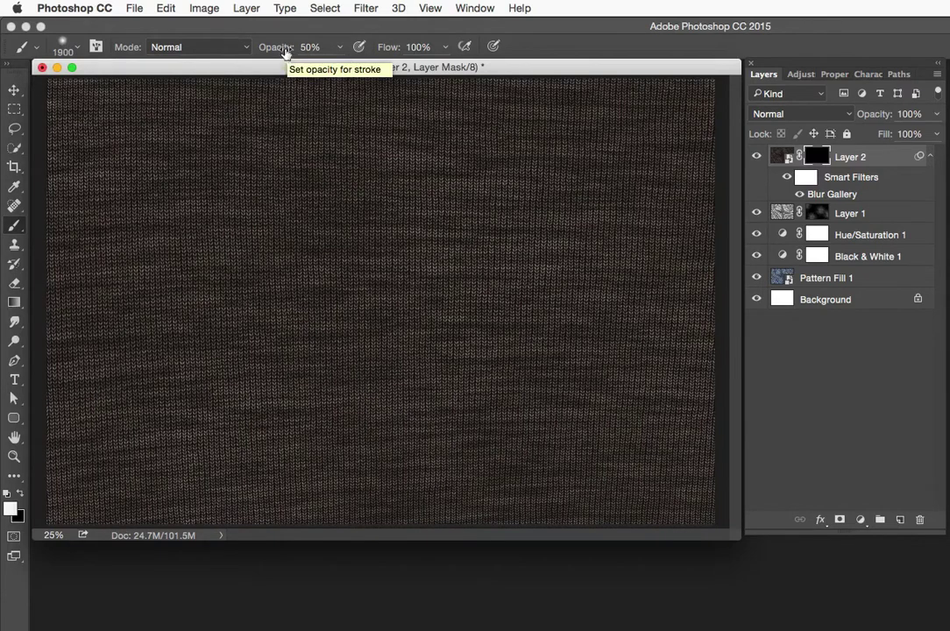
Set the brush to 100% opacity and 2200 px, and paint white around the fabric's outer edges on Layer 2's mask
key("0")
key("bracketleft")
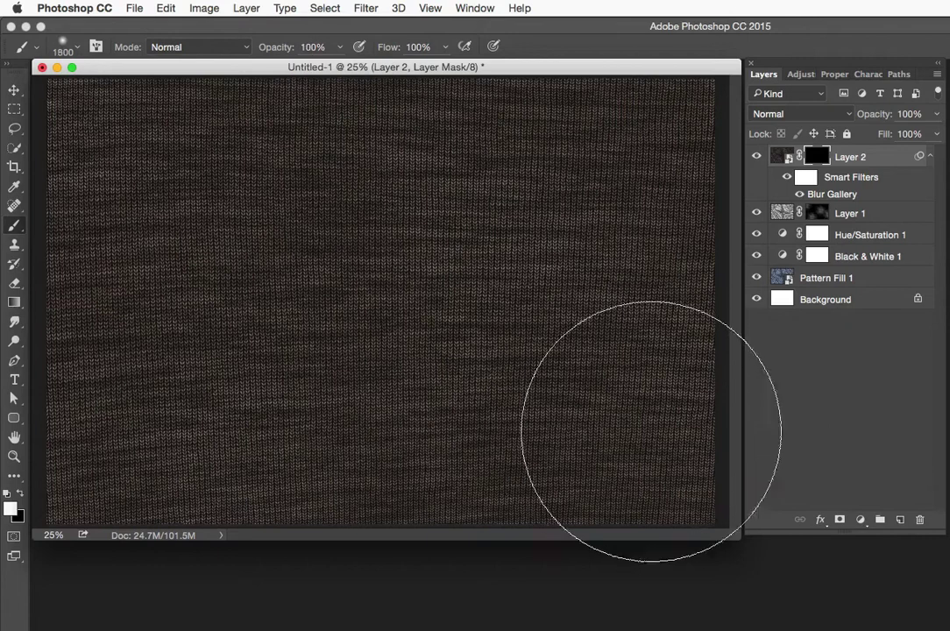
key("super+minus")
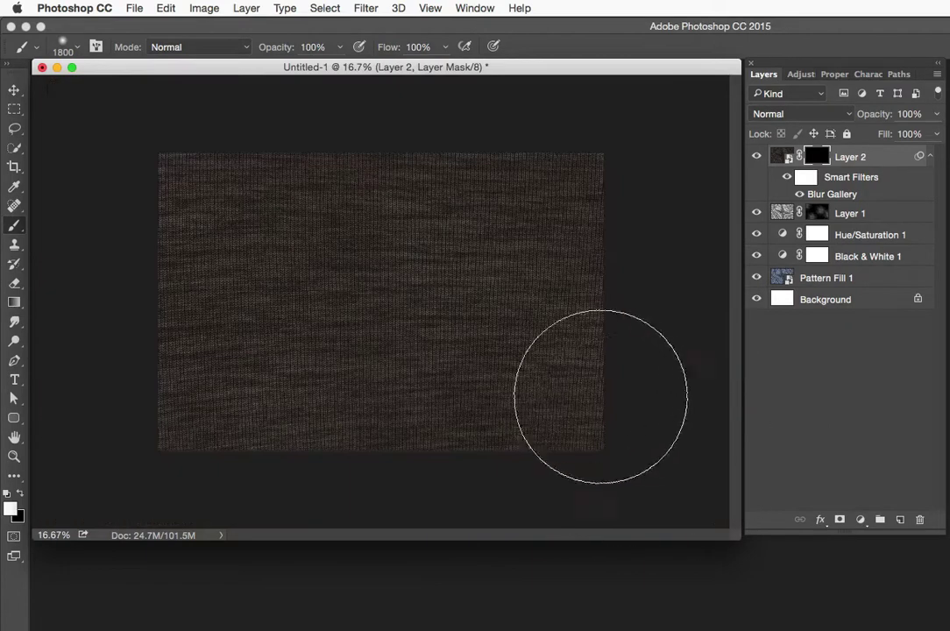
key("bracketright")
key("bracketright")
key("bracketright")
key("bracketright")
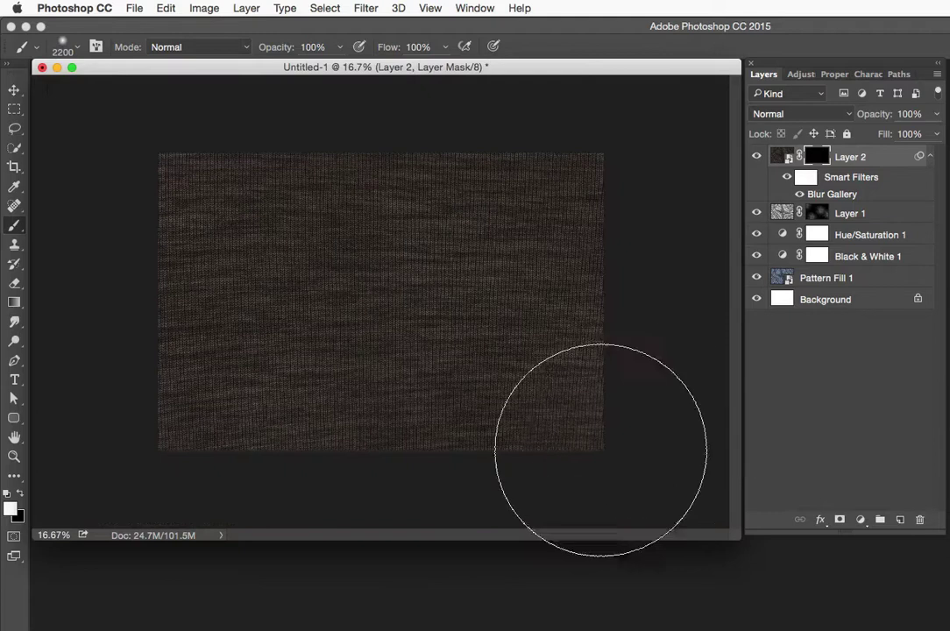
mouse_move(692, 301)
left_mouse_down()
mouse_move(671, 222)
mouse_move(636, 148)
left_mouse_up()
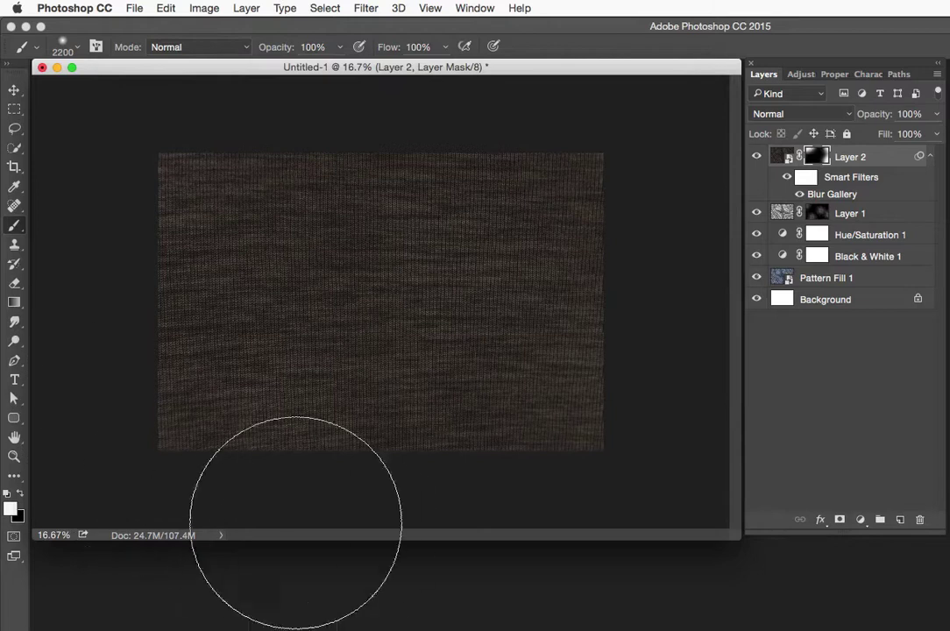
left_click_drag(329, 534, 700, 281)
left_click(424, 260)
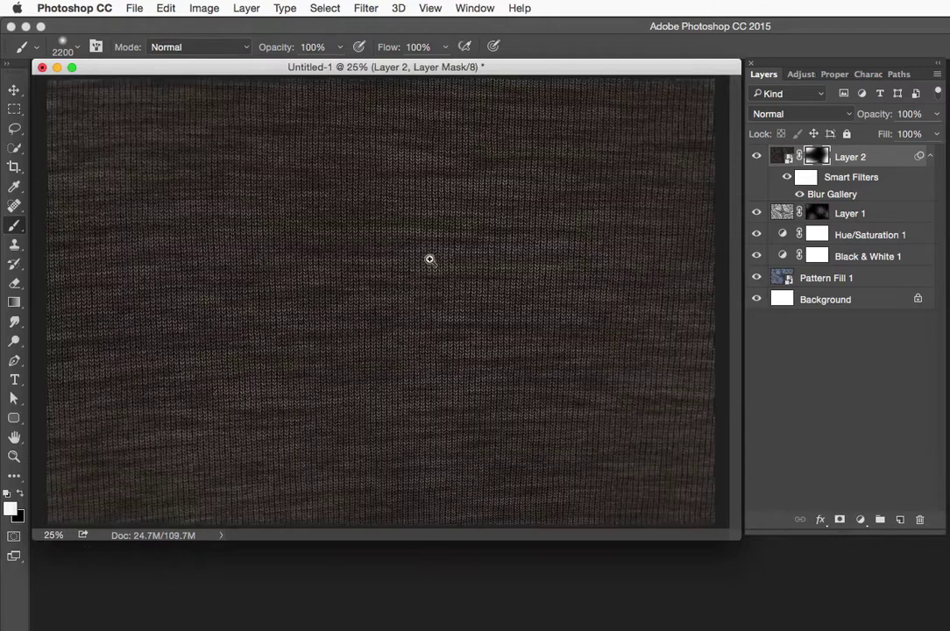
Compare the fabric with and without the blurred edges of Layer 2
left_click(756, 156)
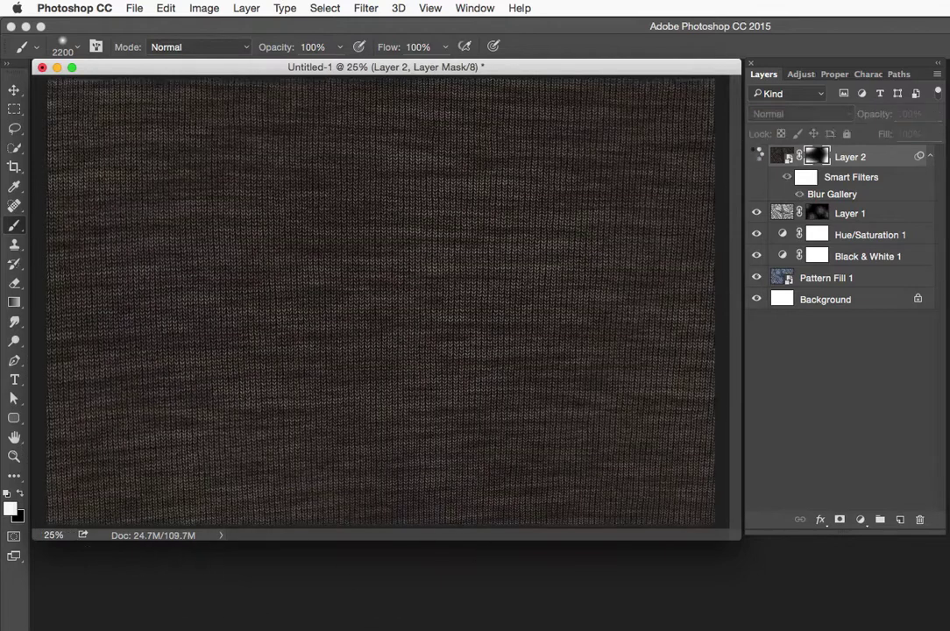
left_click(756, 156)
left_click(756, 156)
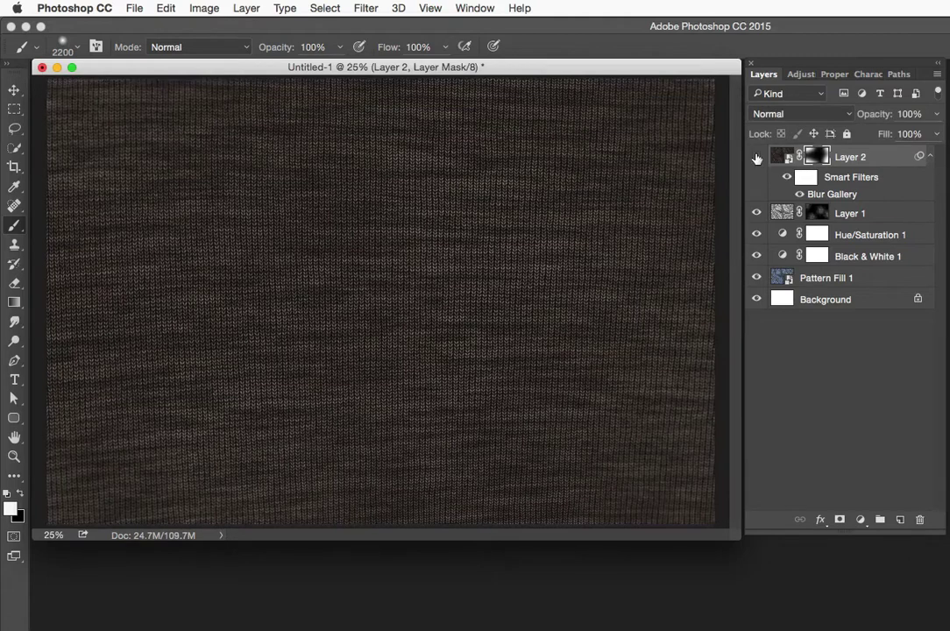
left_click(756, 156)
Add a Levels adjustment layer in Multiply mode above Layer 2, and invert its mask to black
left_click(798, 75)
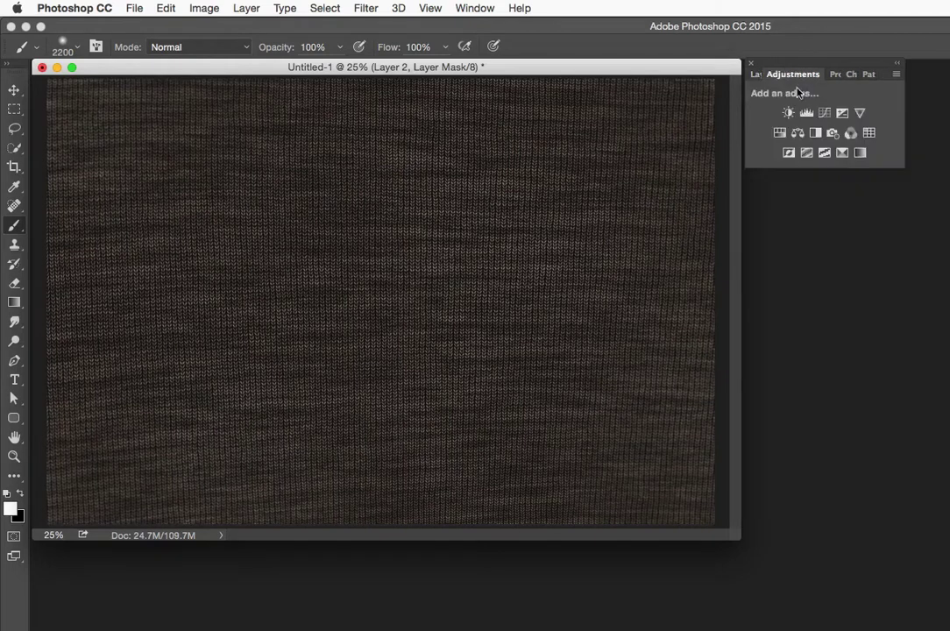
left_click(806, 113, "alt")
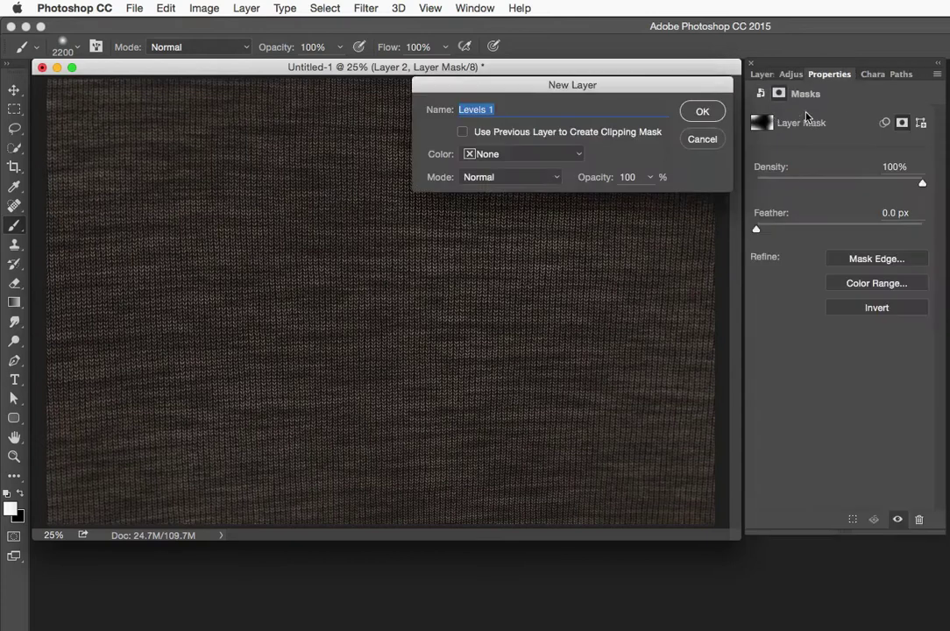
left_click(511, 178)
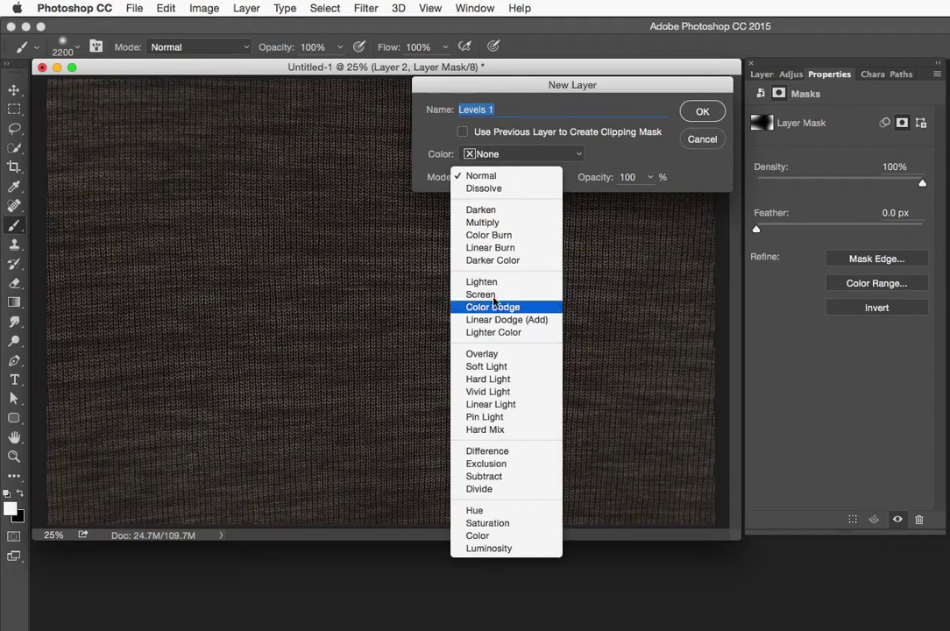
left_click(483, 222)
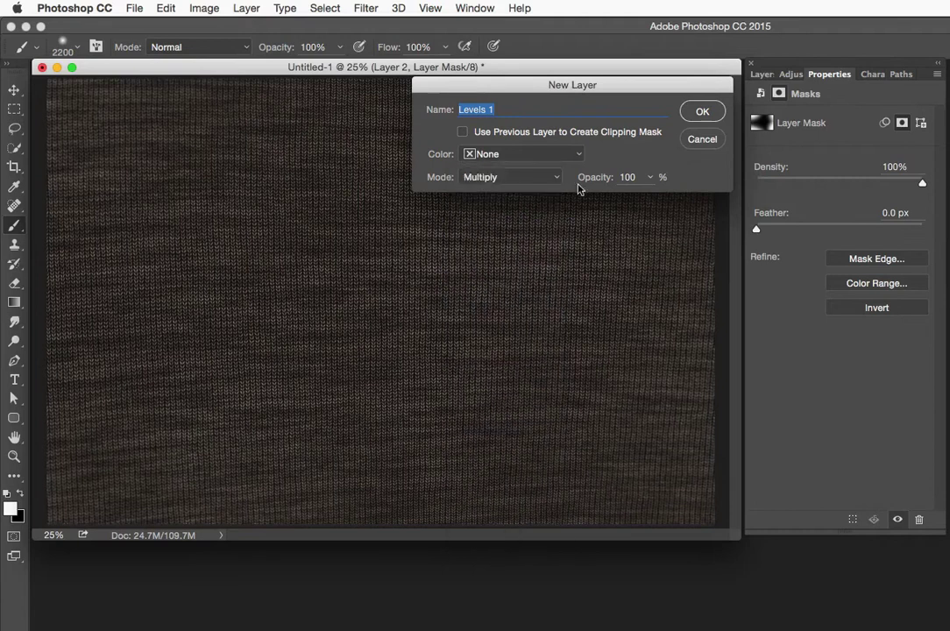
left_click(701, 113)
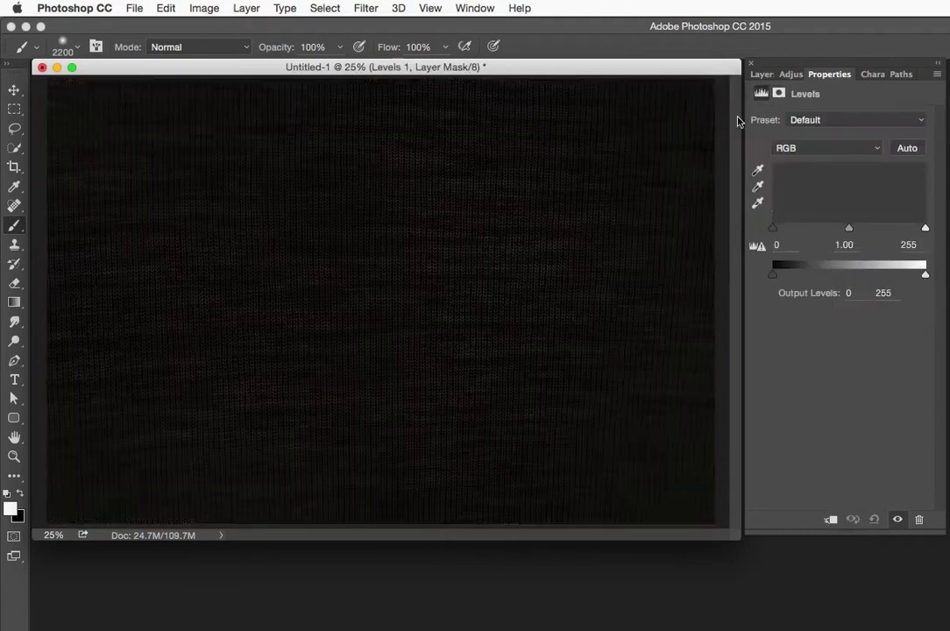
left_click(760, 77)
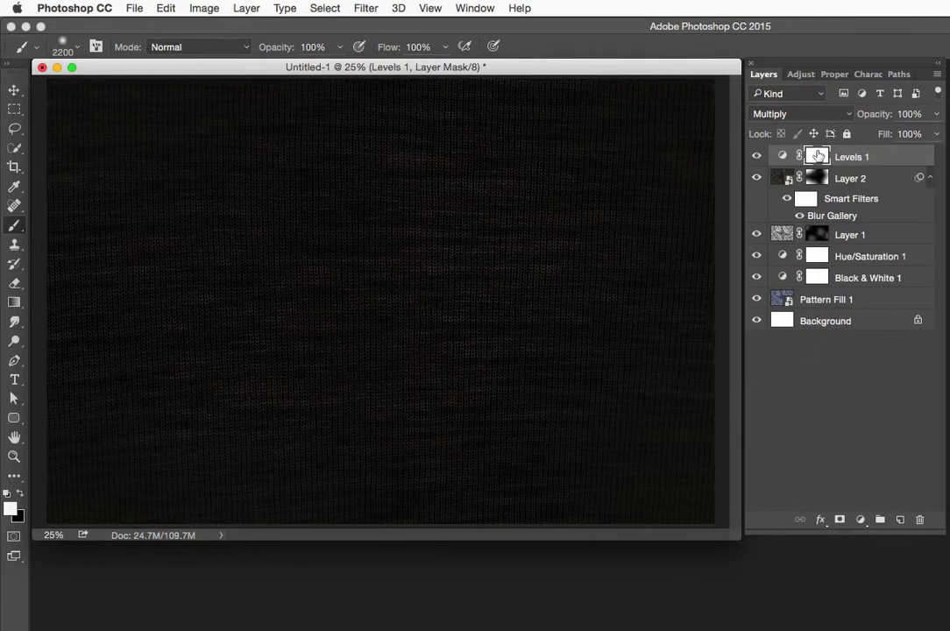
key("super+i")
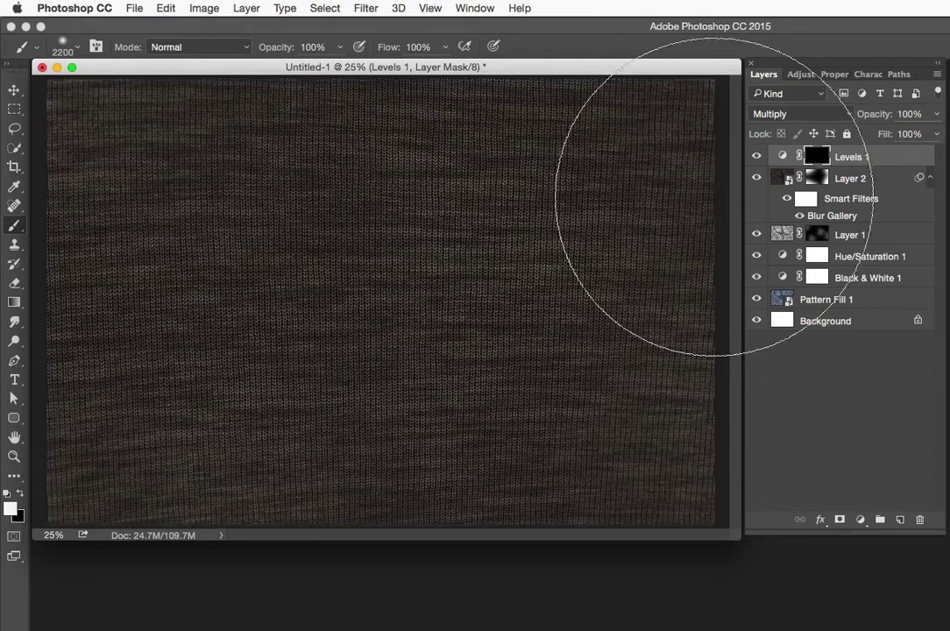
Reduce the soft brush to 1900 px, and undo a test stroke along the fabric's right edge on the Levels mask
left_click(586, 285, "alt")
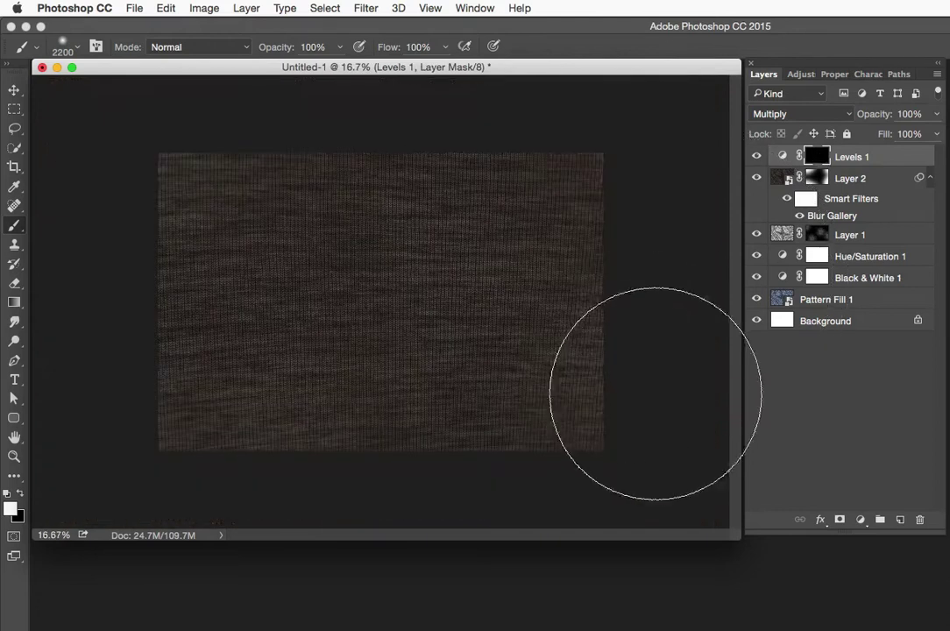
key("bracketleft")
key("bracketleft")
key("bracketleft")
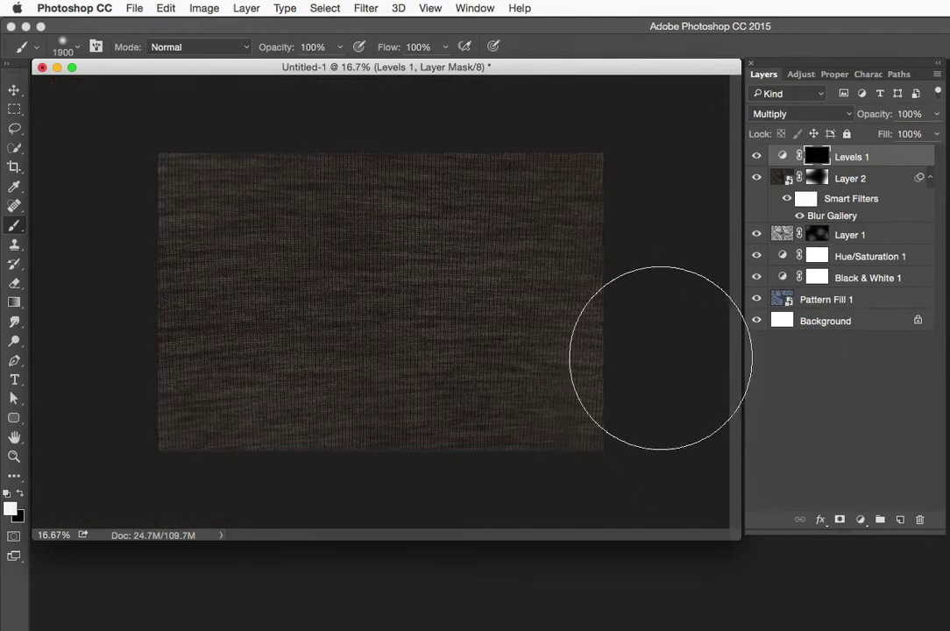
mouse_move(663, 329)
left_mouse_down()
mouse_move(610, 451)
mouse_move(659, 421)
left_mouse_up()
key("ctrl+z")
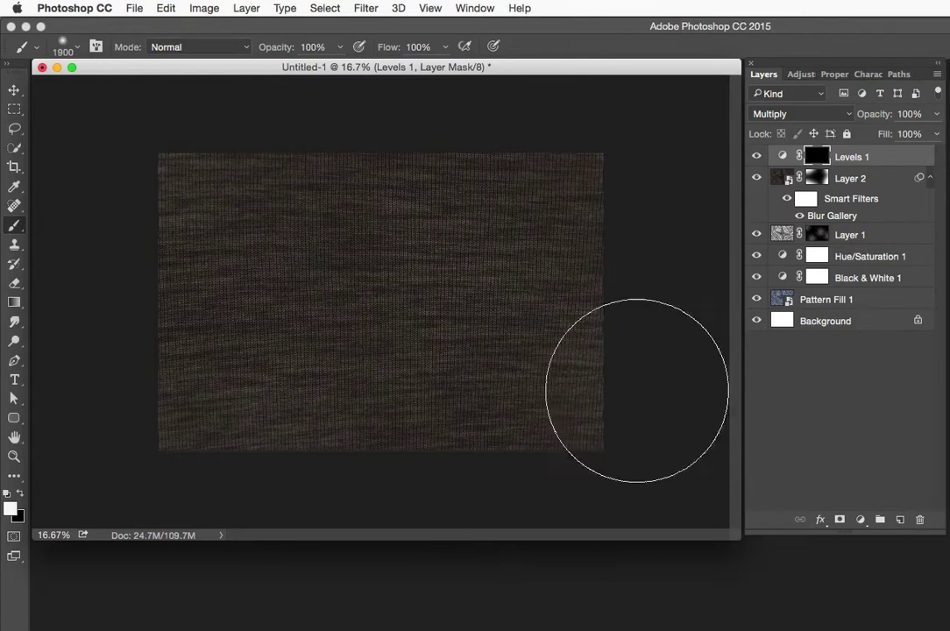
Set the brush to 80% opacity and enlarge it to 2500 px for painting on the Levels 1 mask
key("8")
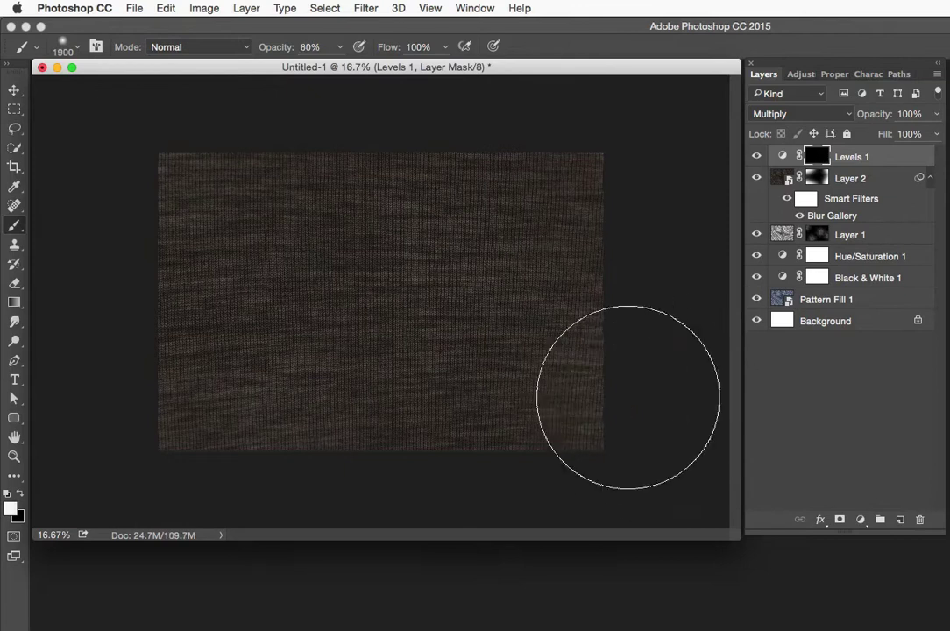
left_click(613, 388, "ctrl+alt")
key("bracketright")
key("bracketright")
key("bracketright")
key("bracketright")
key("bracketright")
key("bracketright")
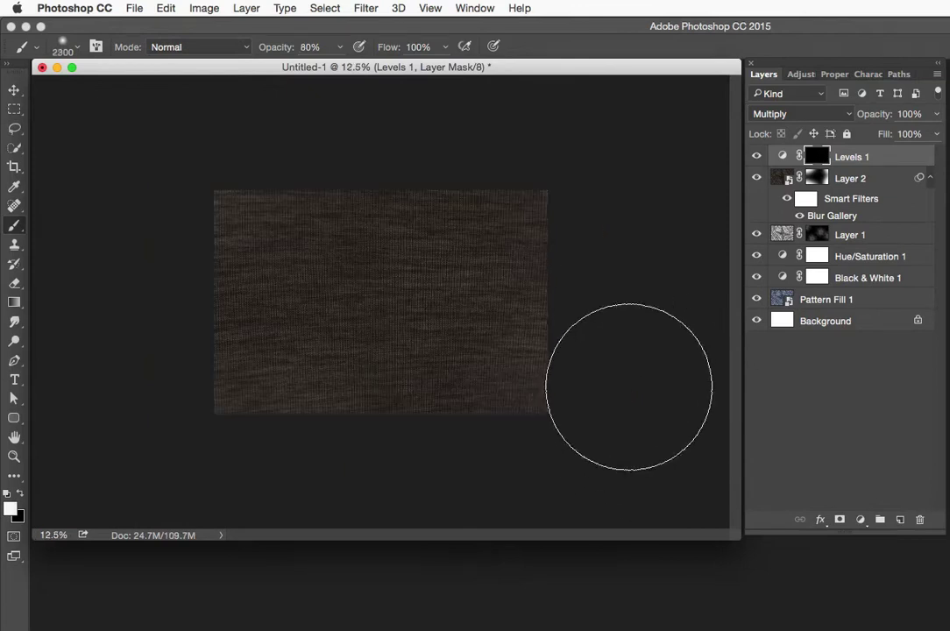
Try darkening the fabric's outer edges by painting white around them at 80% opacity on the Levels 1 mask
mouse_move(640, 360)
left_mouse_down()
mouse_move(573, 454)
mouse_move(597, 440)
mouse_move(634, 340)
left_mouse_up()
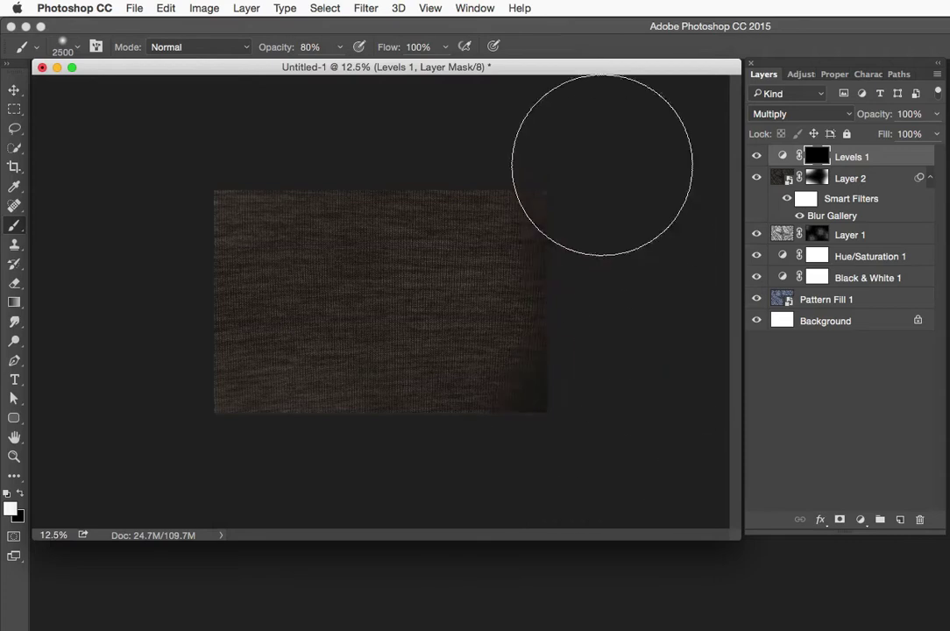
key("ctrl+z")
mouse_move(562, 453)
left_mouse_down()
mouse_move(588, 409)
mouse_move(605, 311)
mouse_move(602, 237)
mouse_move(571, 179)
mouse_move(350, 140)
mouse_move(348, 121)
mouse_move(203, 173)
mouse_move(138, 303)
mouse_move(176, 430)
mouse_move(223, 460)
left_mouse_up()
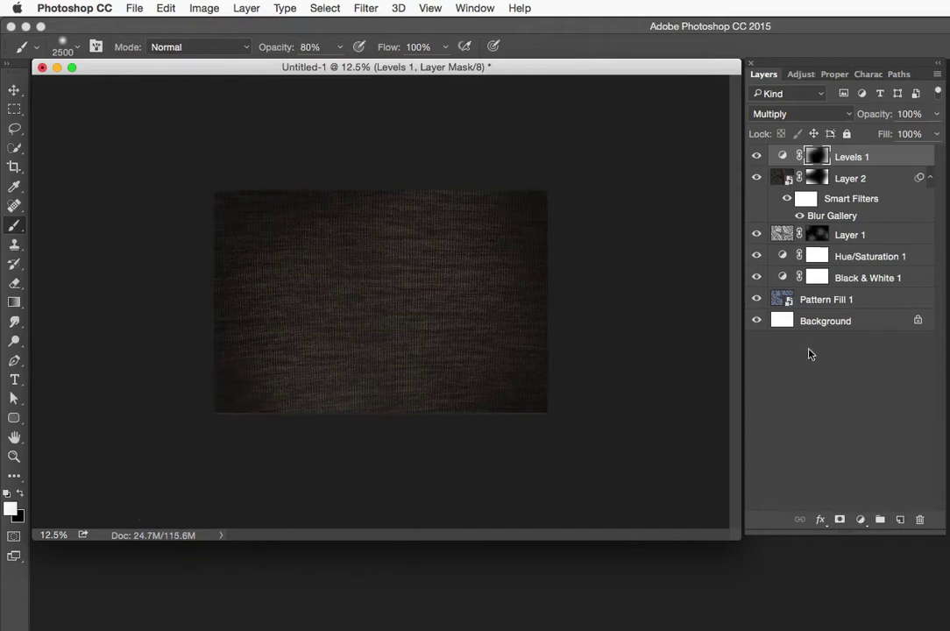
left_click_drag(824, 237, 818, 181)
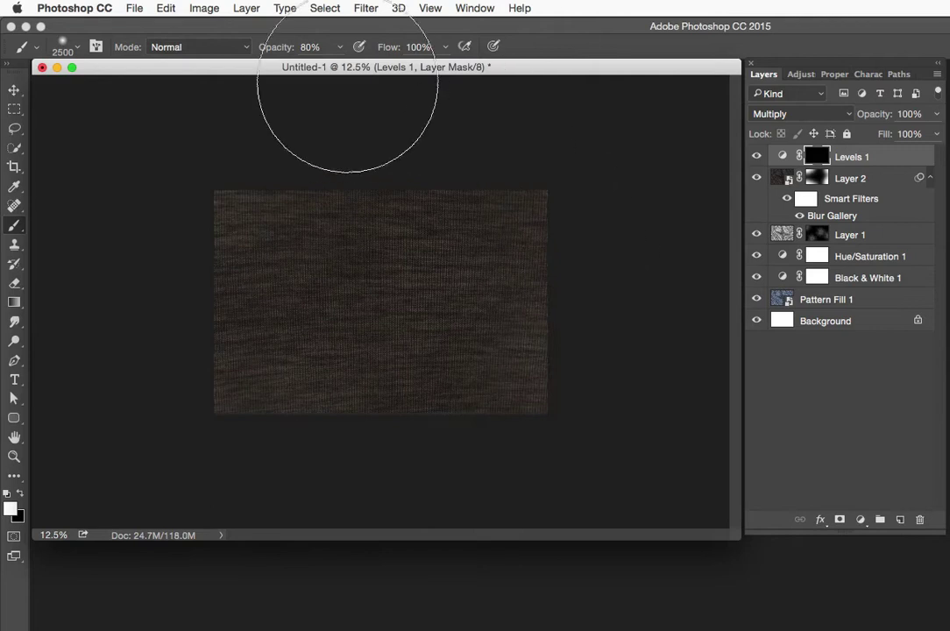
Set the brush to 60% opacity and paint white around the fabric's outer edges on the Levels 1 mask
key("6")
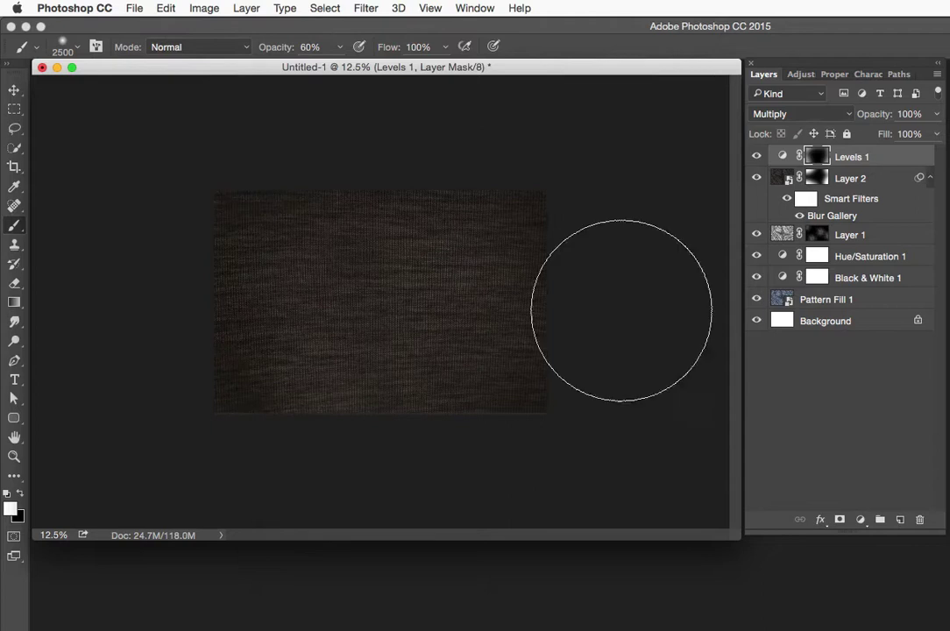
key("super+space")
left_click(407, 332)
key("super+space")
left_click(422, 312)
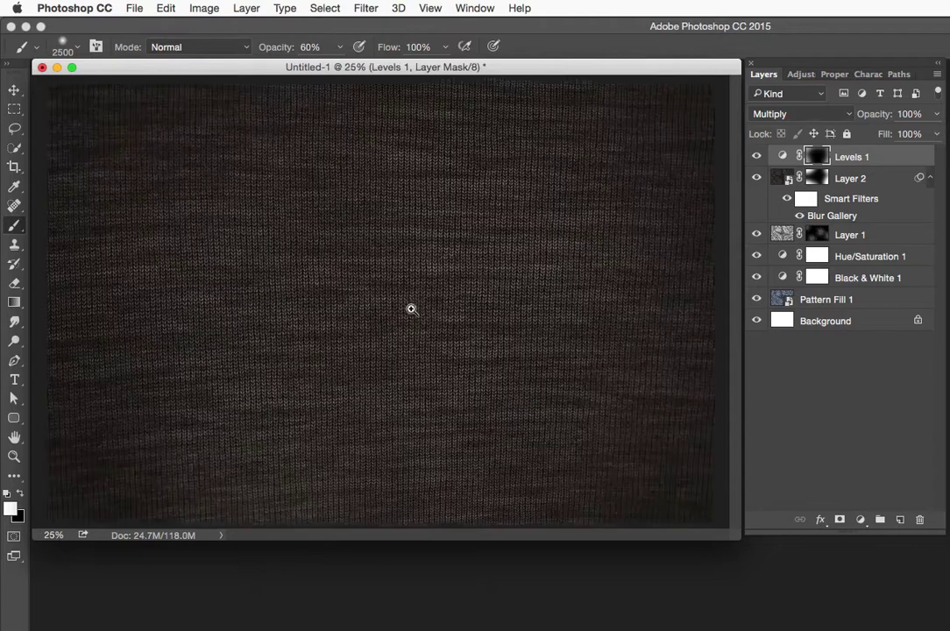
left_click(413, 308, "alt")
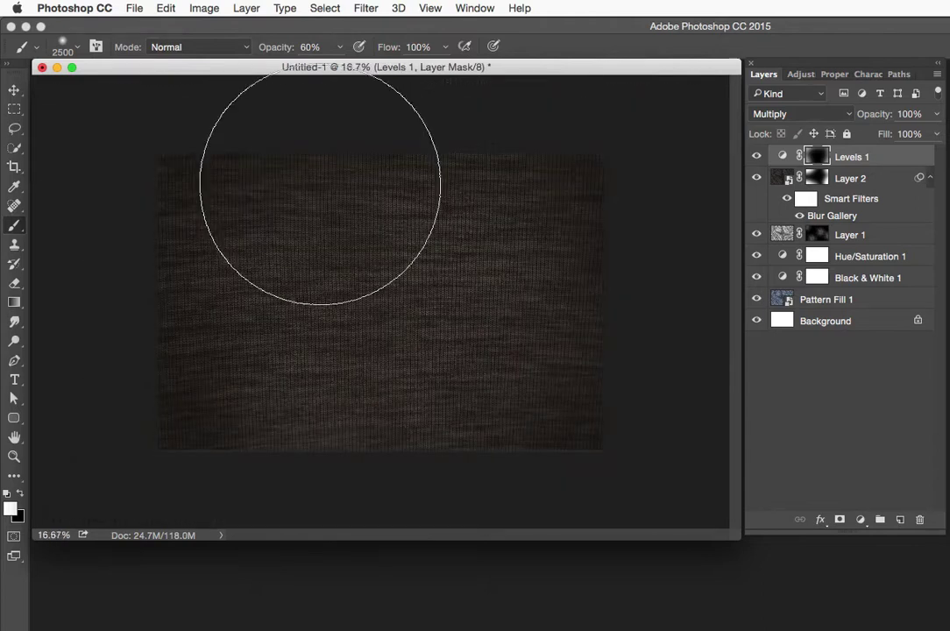
Set the brush to 20% opacity and paint white across the middle of the fabric on the Levels 1 mask
key("2")
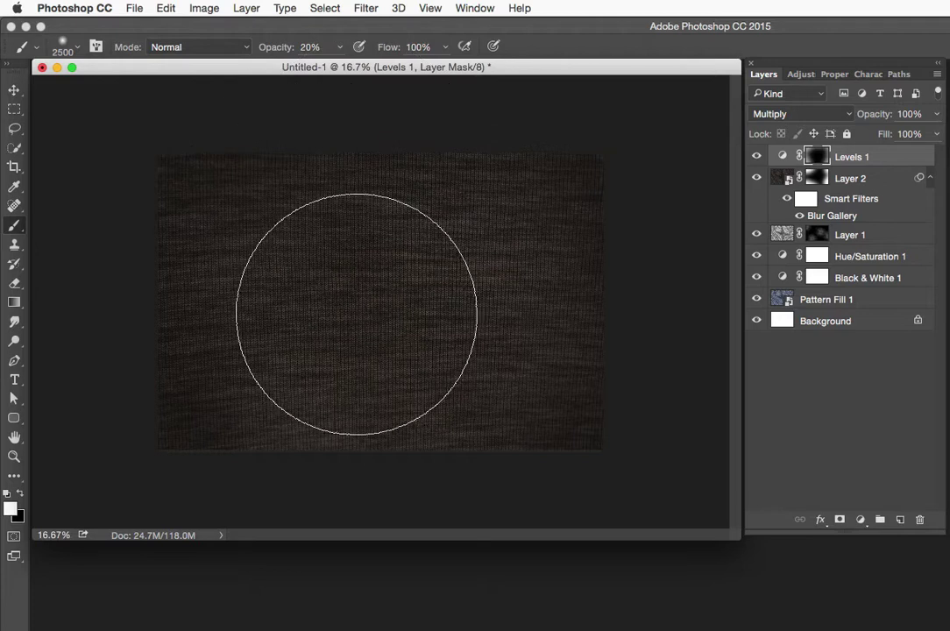
mouse_move(372, 291)
left_mouse_down()
mouse_move(334, 345)
mouse_move(639, 403)
left_mouse_up()
key("super+space")
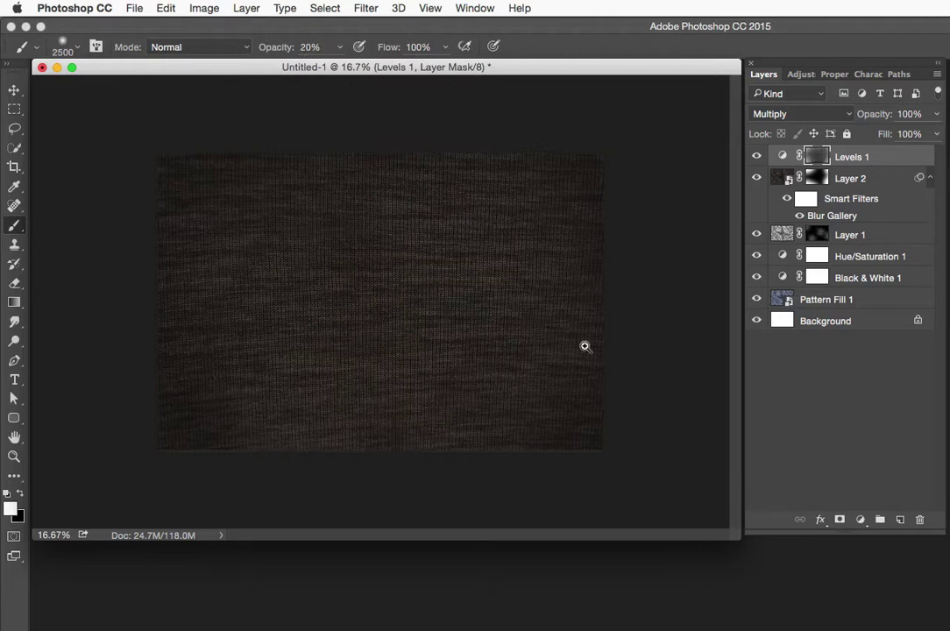
left_click(499, 321)
key("super+minus")
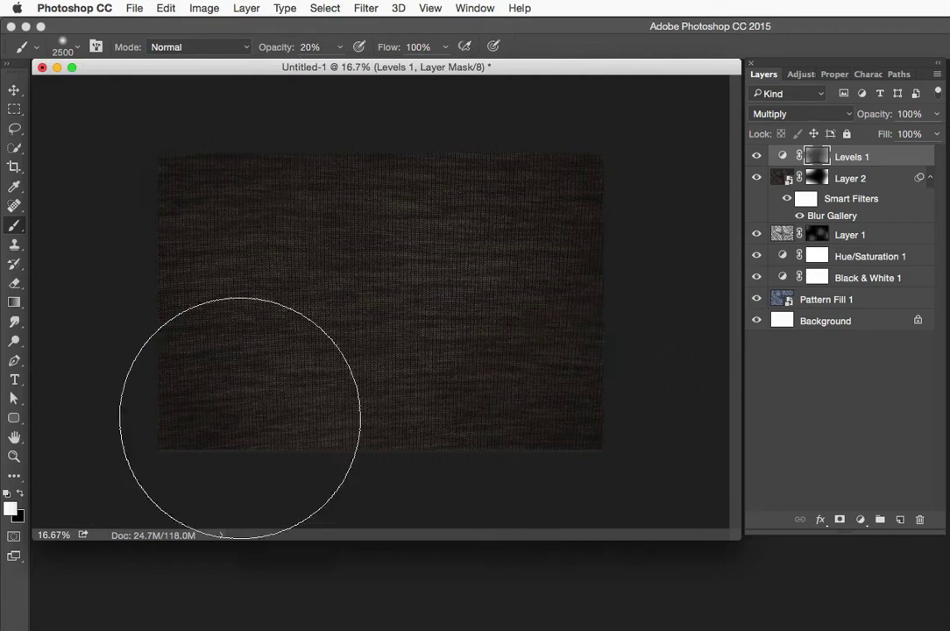
Examine the Levels 1 mask on its own, and compare the composite with the Pattern Fill 1 layer alone
left_click(815, 159, "alt")
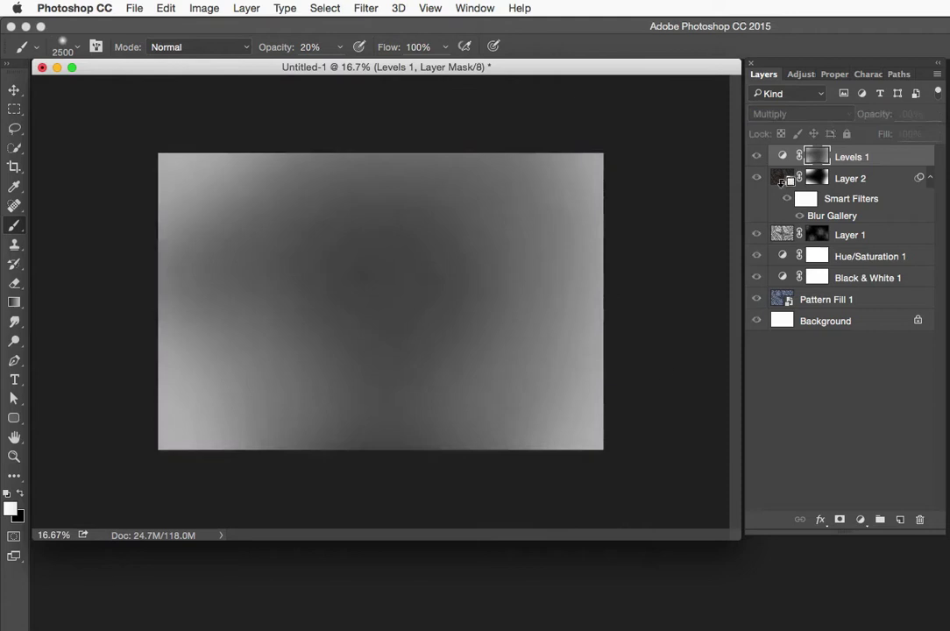
mouse_move(568, 403)
left_mouse_down()
mouse_move(381, 388)
mouse_move(499, 335)
mouse_move(503, 347)
left_mouse_up()
left_click(815, 159, "alt")
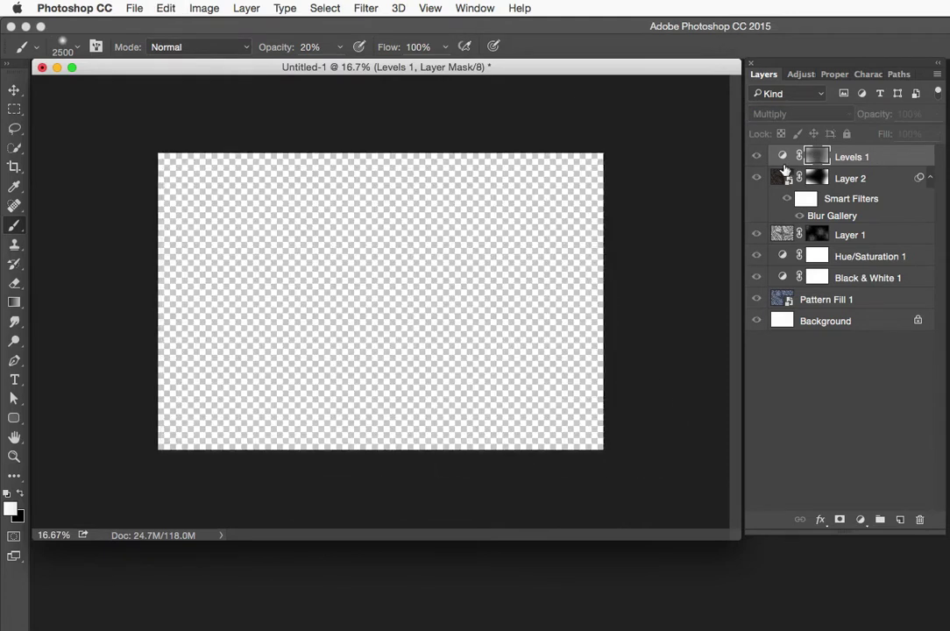
left_click(479, 322, "super")
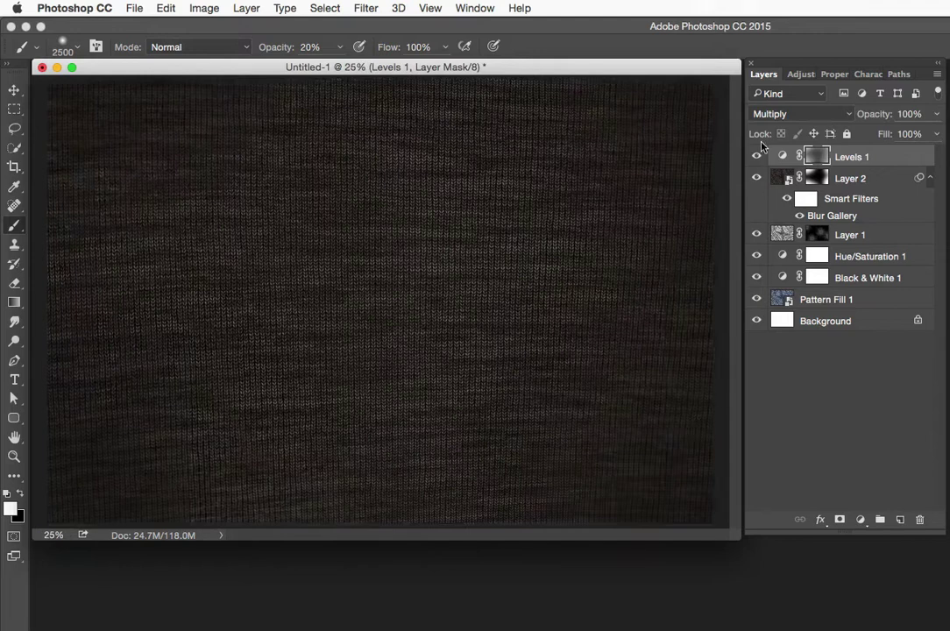
left_click(756, 157)
left_click(756, 300)
left_click(756, 300, "alt")
left_click(756, 300, "alt")
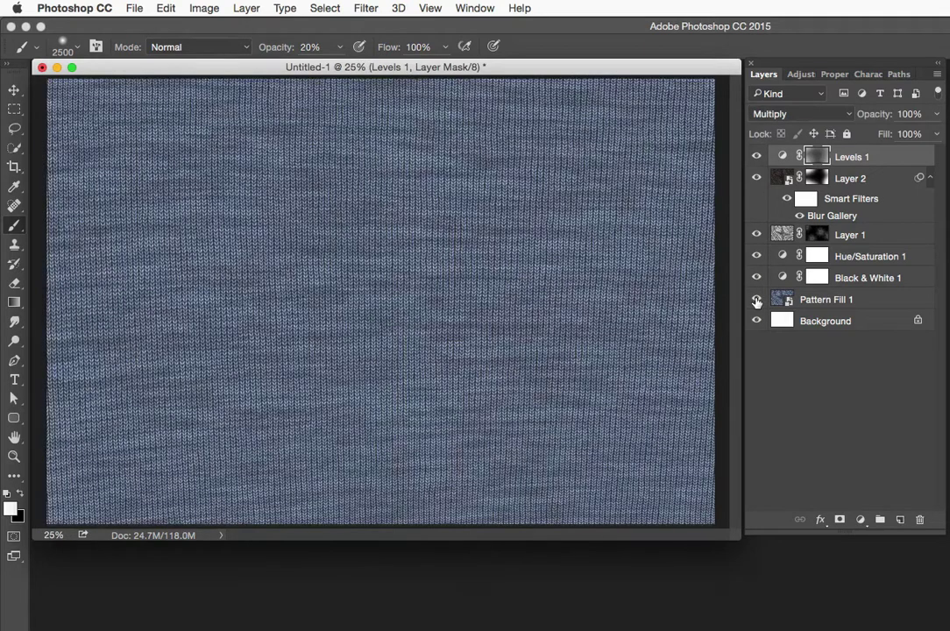
Set the Ellipse tool to Path mode and draw a circular path about 1606 px across in the middle of the fabric
left_click(781, 155)
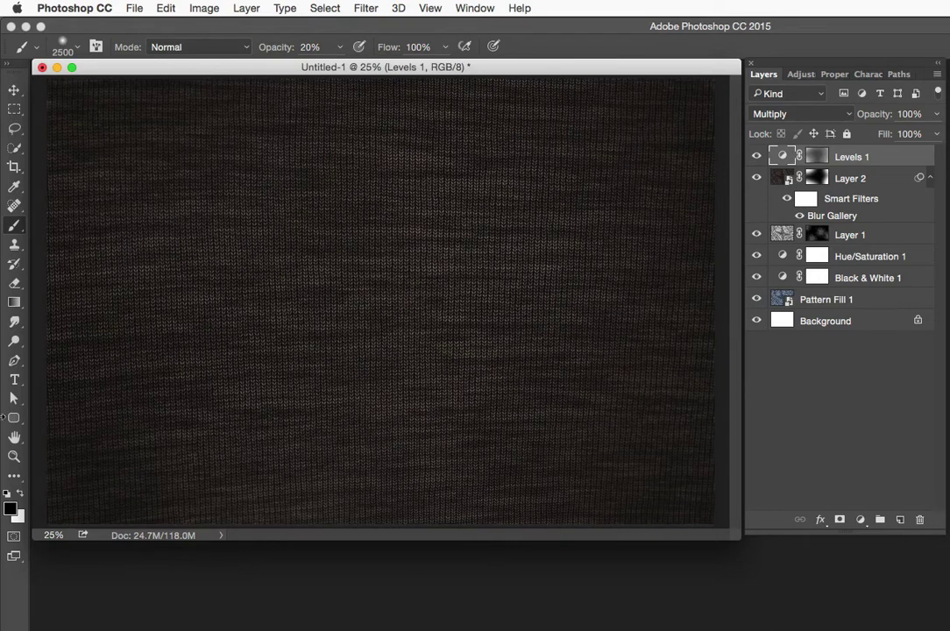
left_click(13, 418)
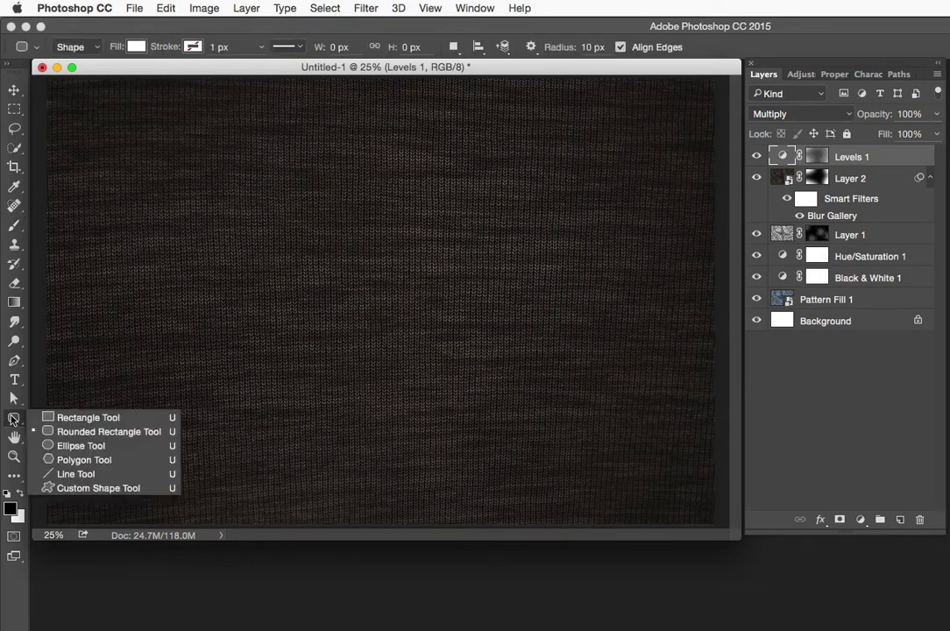
left_click(80, 446)
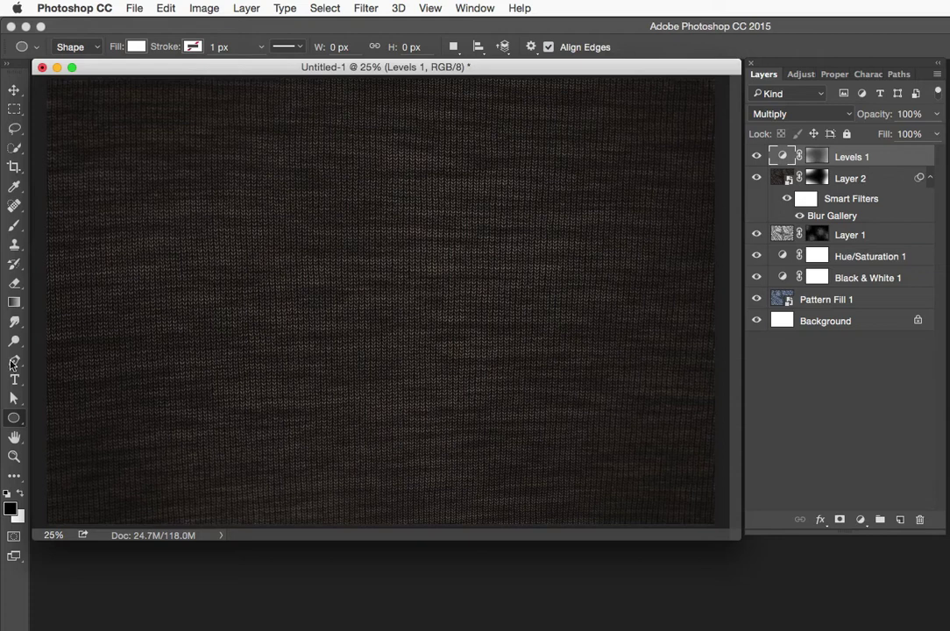
left_click(14, 417)
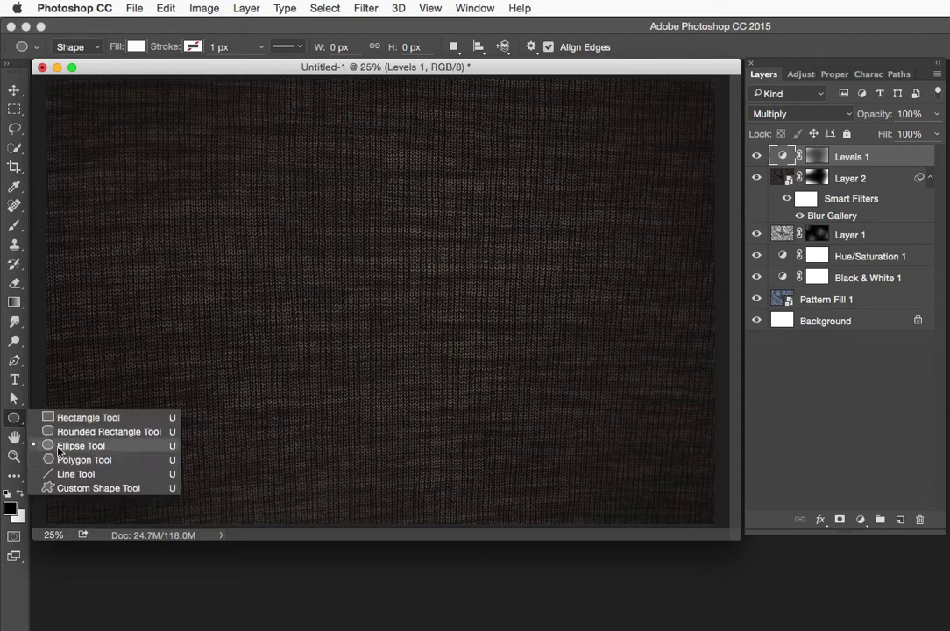
left_click(58, 448)
left_click(84, 50)
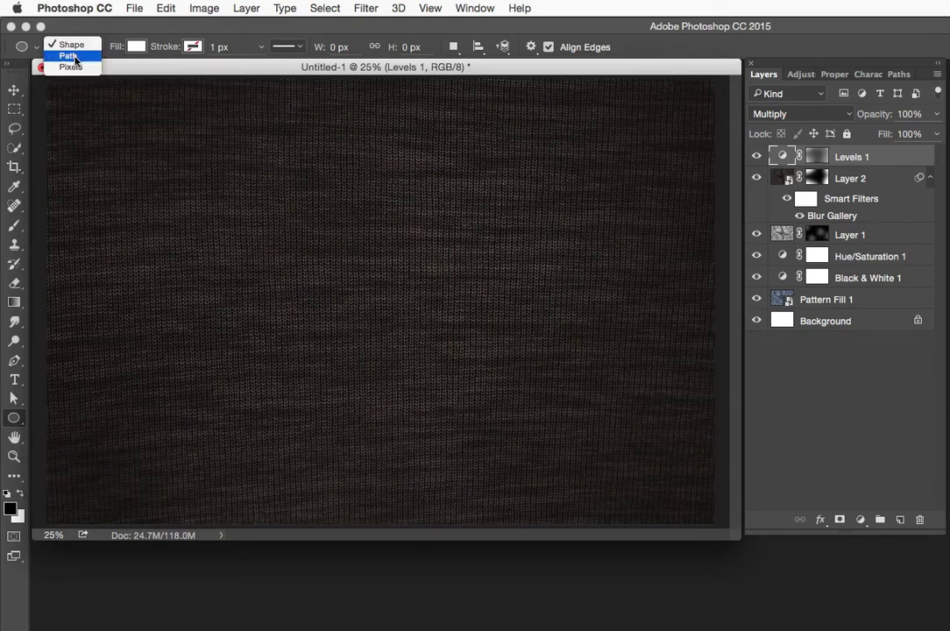
left_click(77, 58)
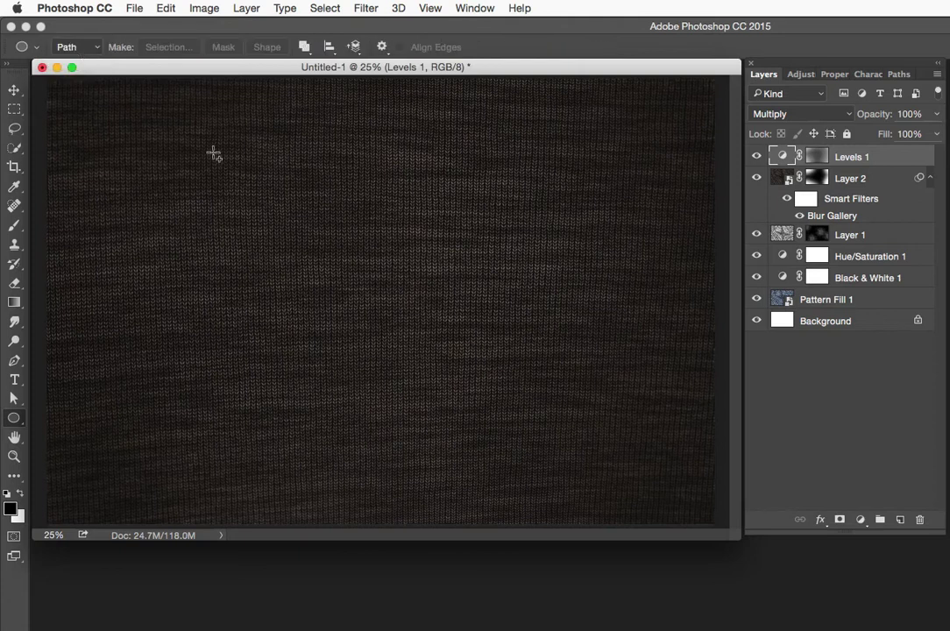
left_click_drag(217, 156, 592, 451)
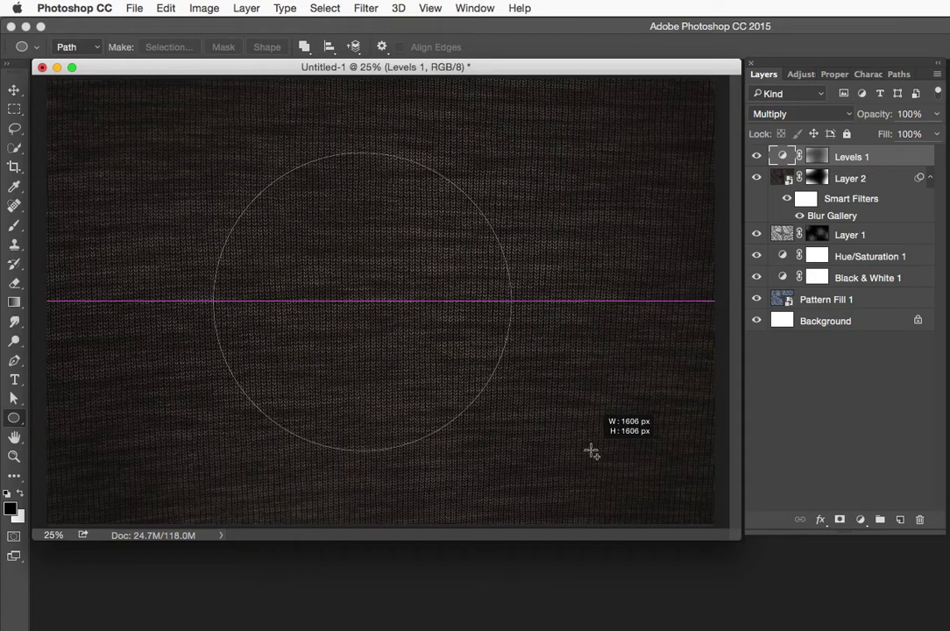
mouse_move(592, 451)
left_mouse_down()
mouse_move(580, 437)
mouse_move(605, 452)
mouse_move(596, 467)
mouse_move(600, 456)
left_mouse_up()
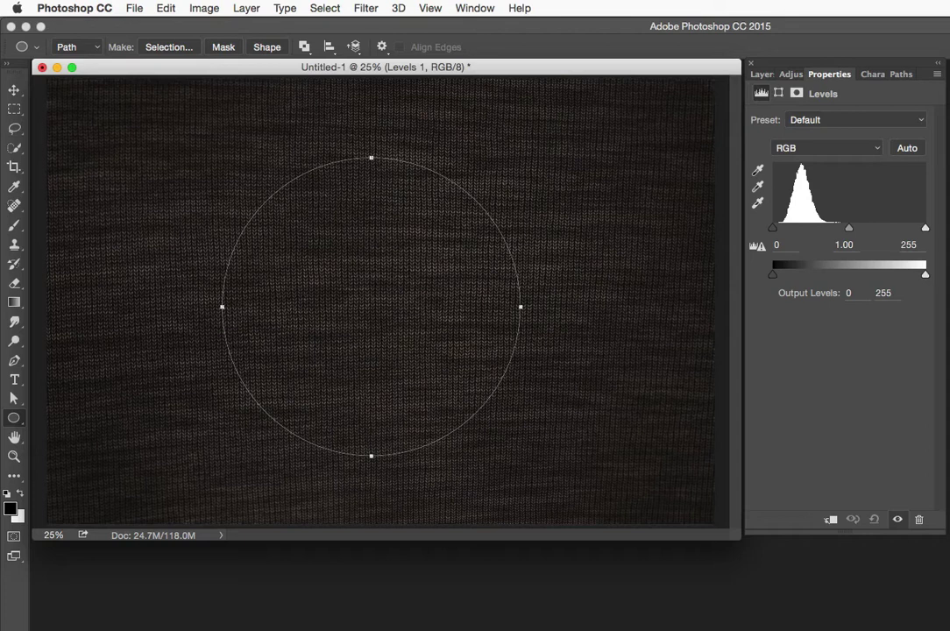
Activate the Type tool and reset its character settings to the defaults
left_click_drag(14, 378, 58, 381)
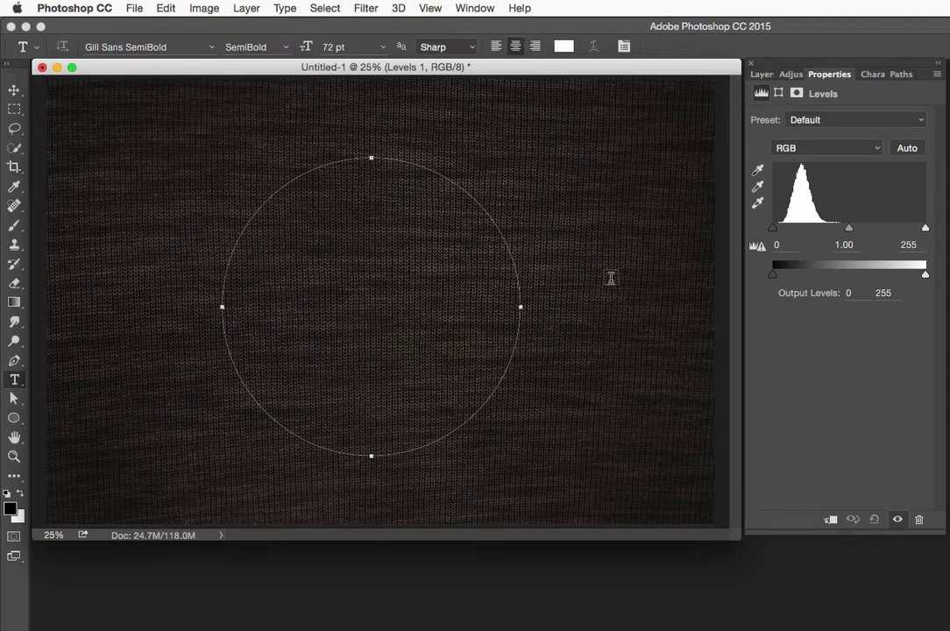
left_click(869, 75)
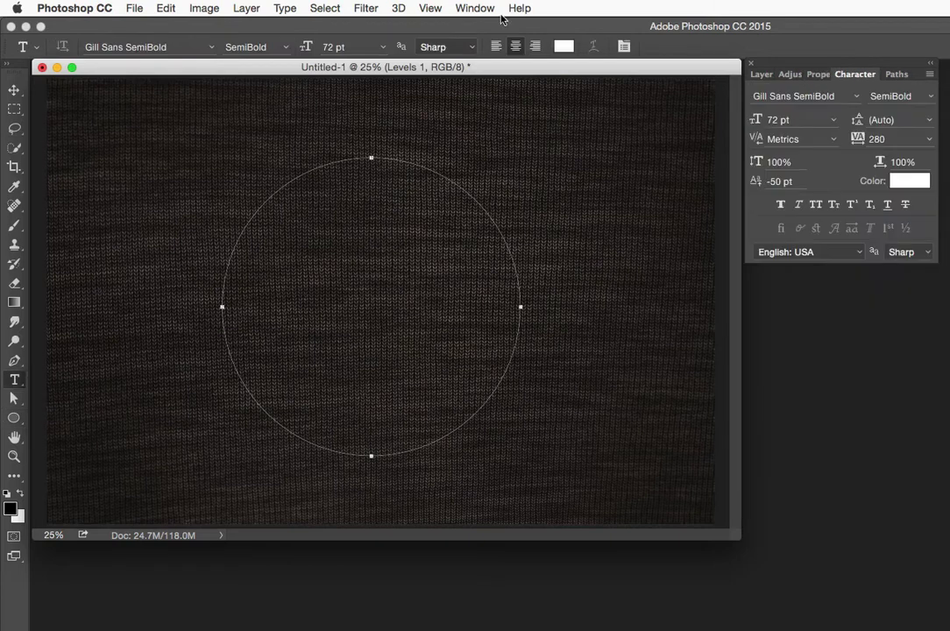
left_click(474, 8)
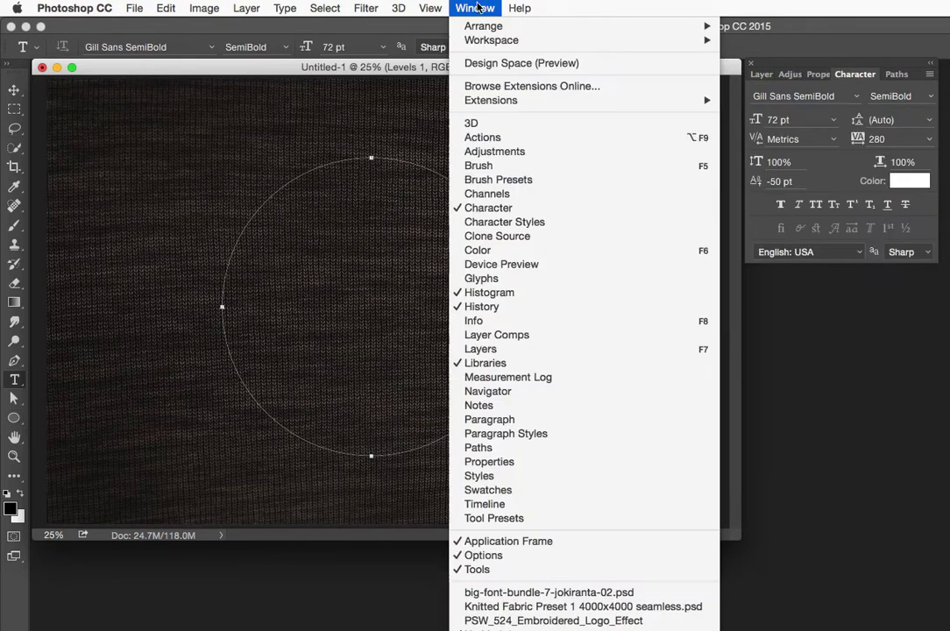
left_click(478, 213)
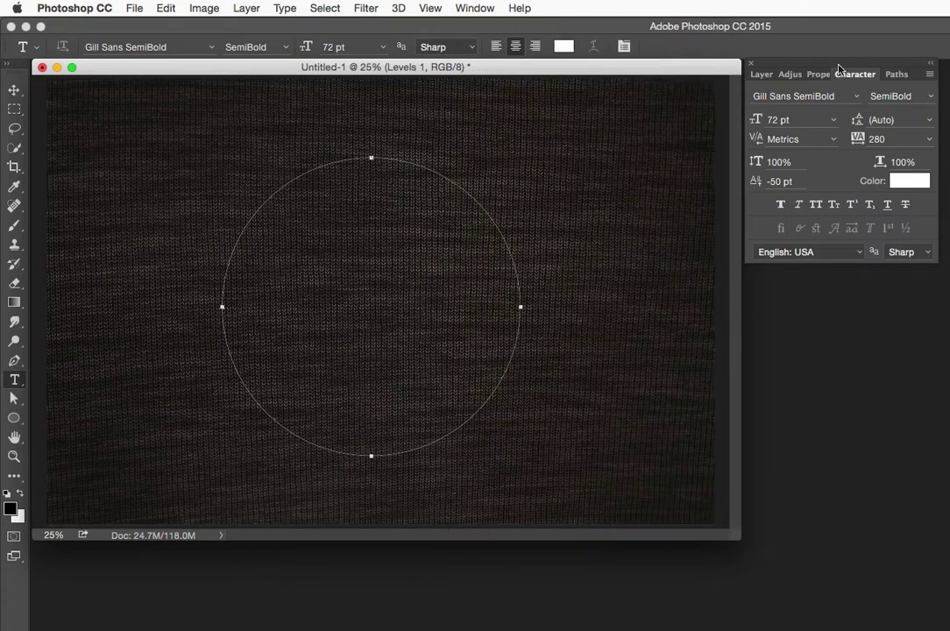
left_click_drag(838, 70, 664, 71)
left_click(755, 79)
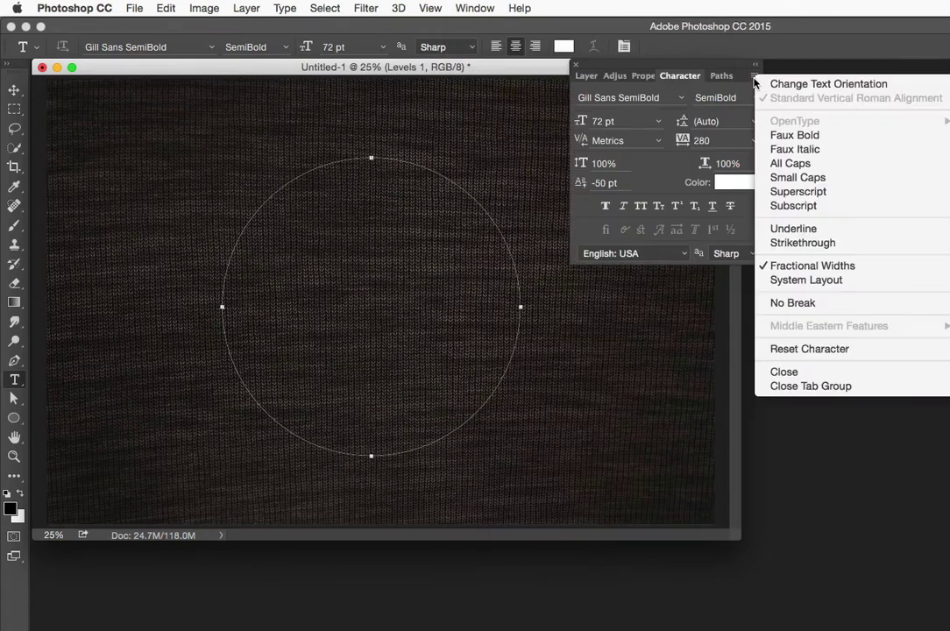
left_click(782, 350)
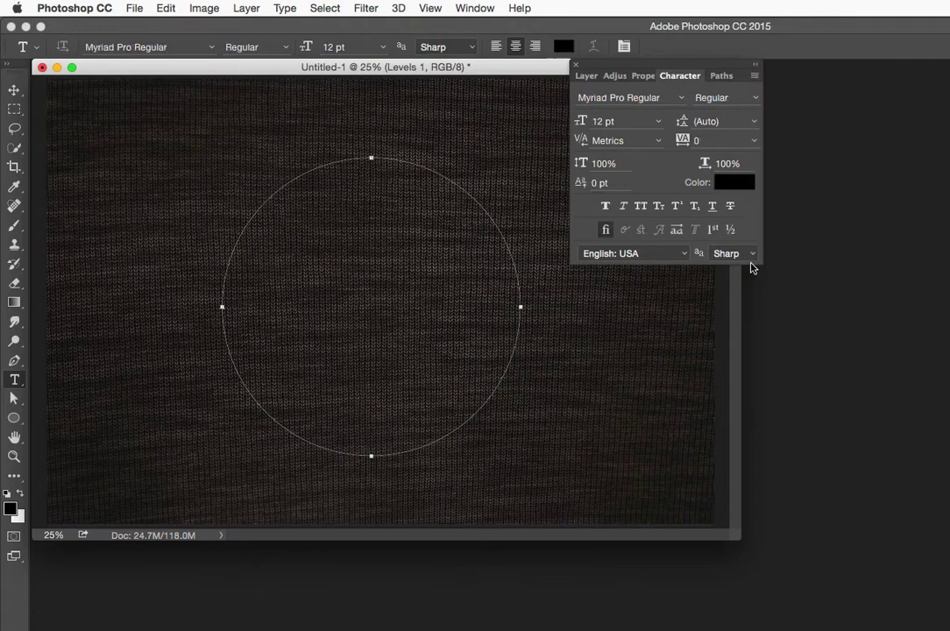
left_click_drag(595, 69, 761, 70)
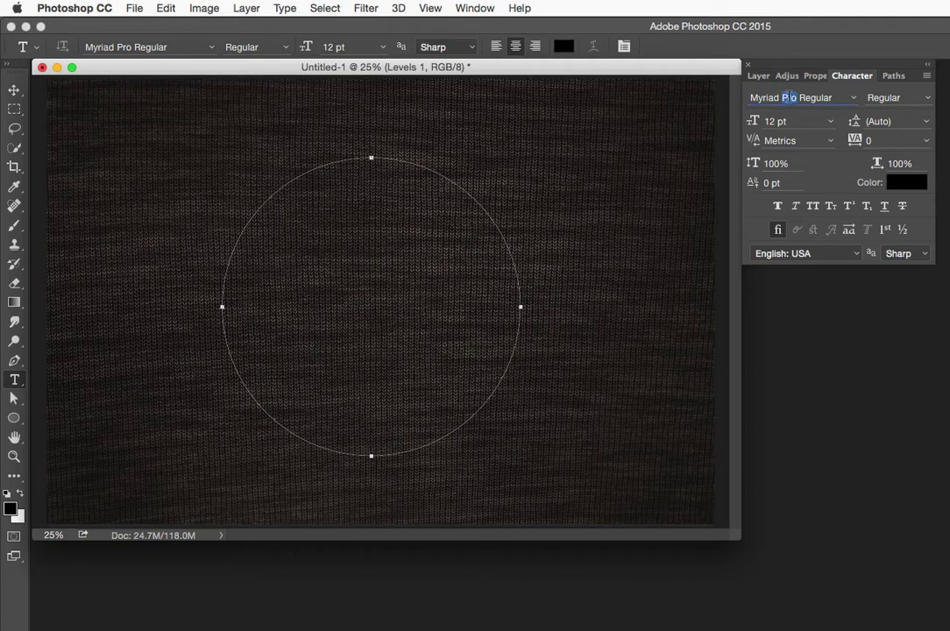
Set the type to Gill Sans SemiBold at 72 pt, and start path text at the highest point of the circular path
left_click(787, 97)
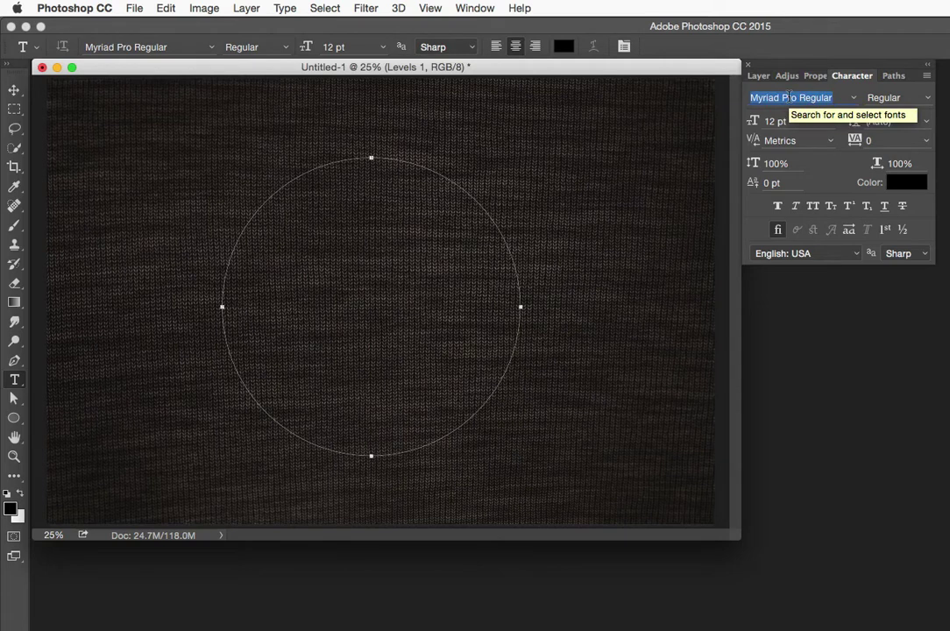
type("Gi")
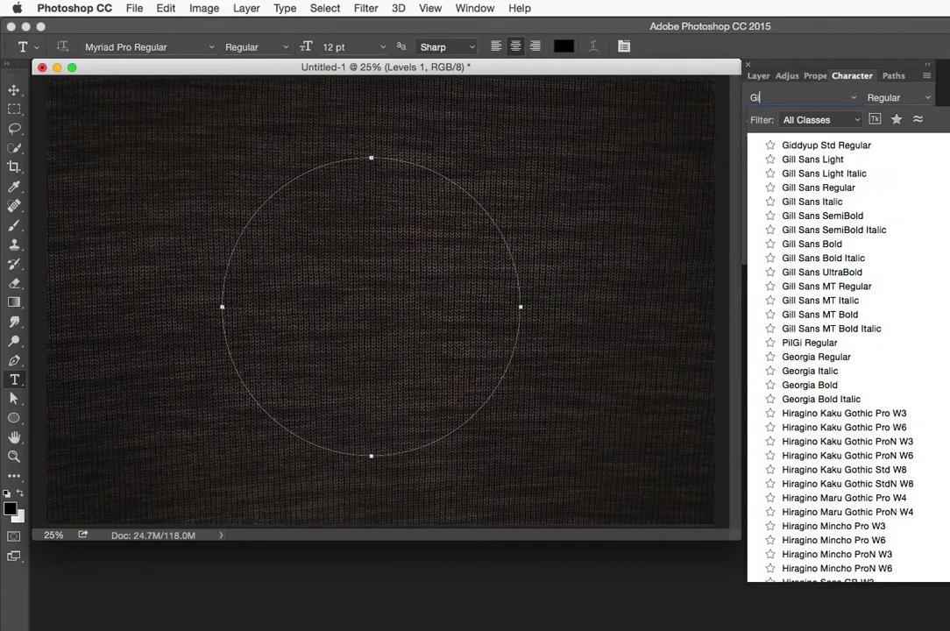
type("ll")
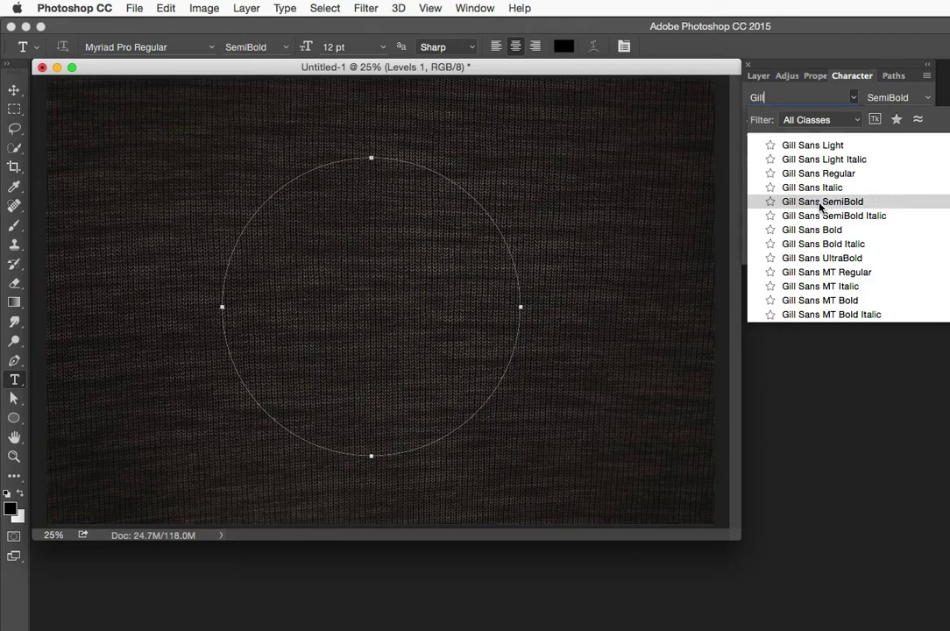
left_click(820, 206)
key("Tab")
key("Tab")
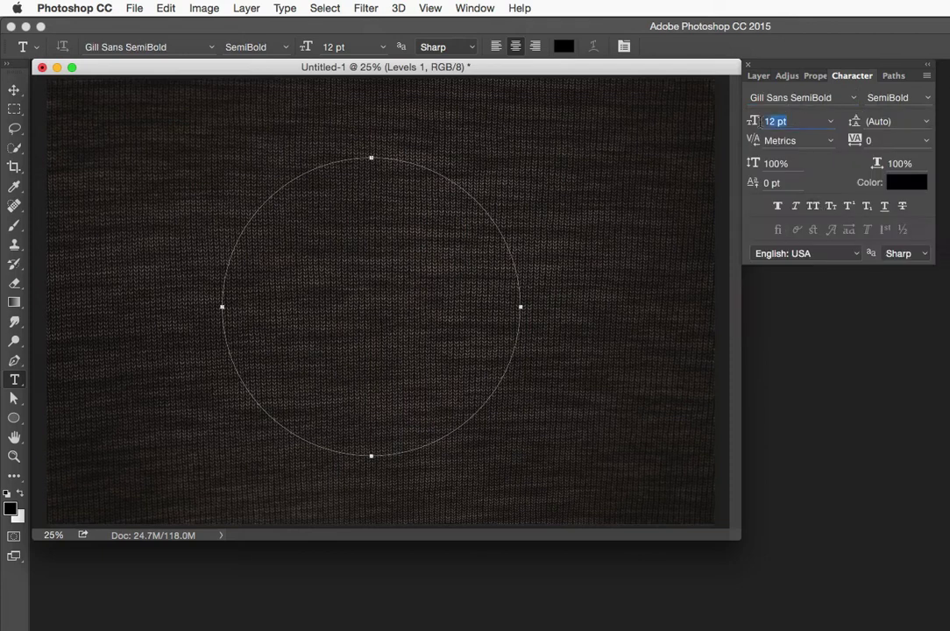
type("7")
left_click(371, 156)
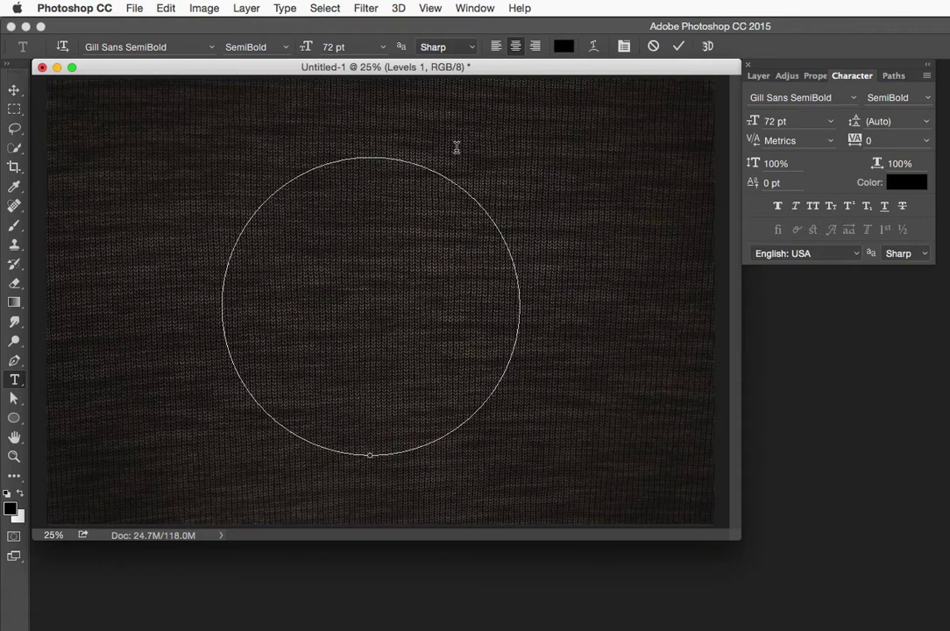
Enter ORIGINAL as path text over the upper arc of the circle and set its tracking to 280
type("ORIG")
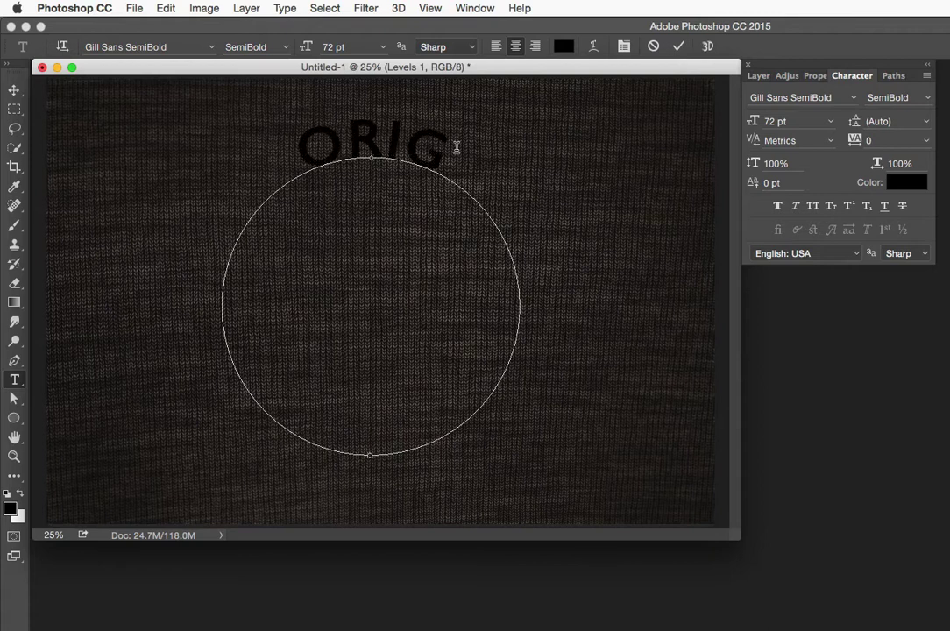
type("INAL")
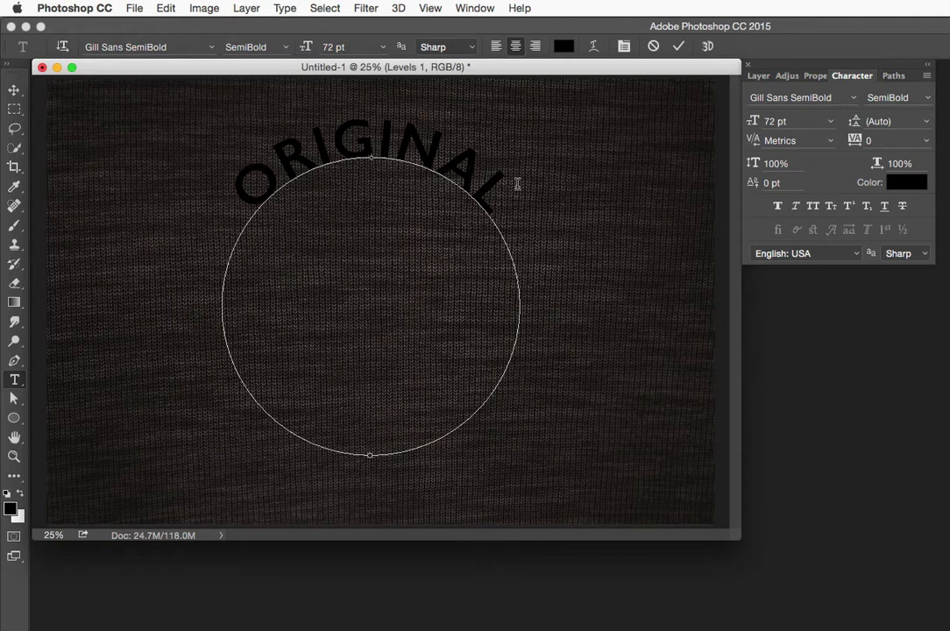
left_click(679, 48)
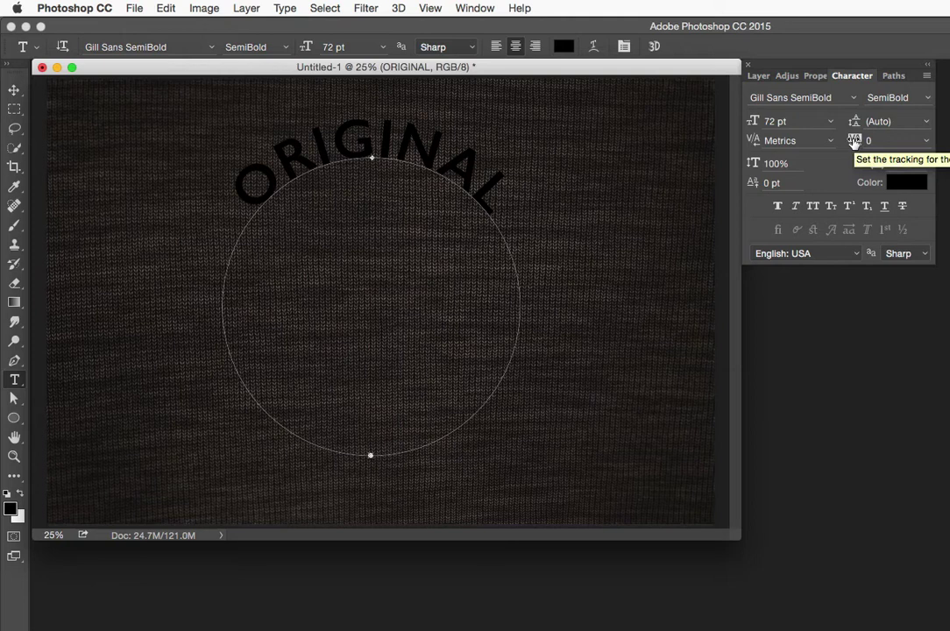
left_click_drag(851, 141, 861, 145)
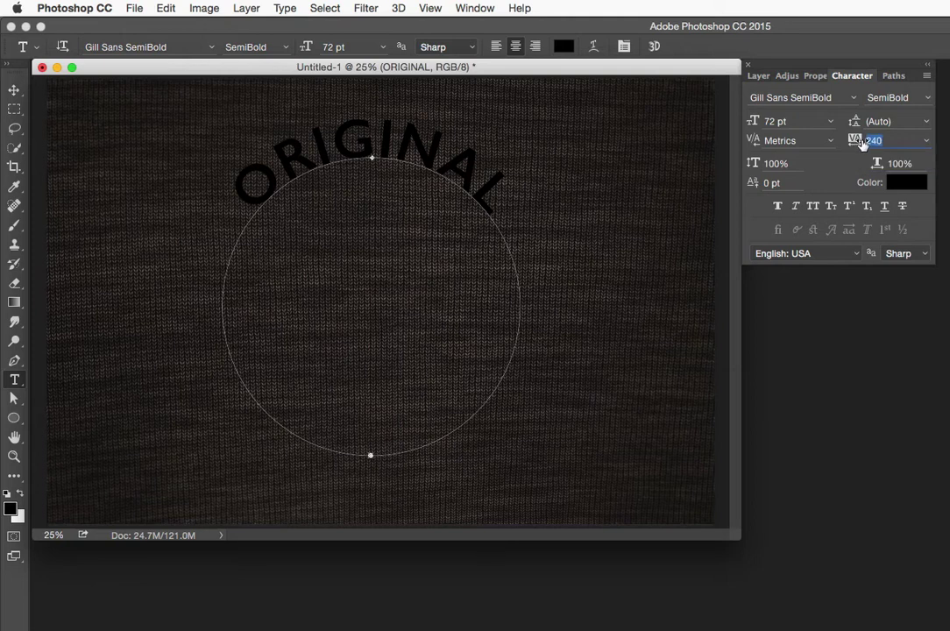
left_click_drag(861, 144, 854, 142)
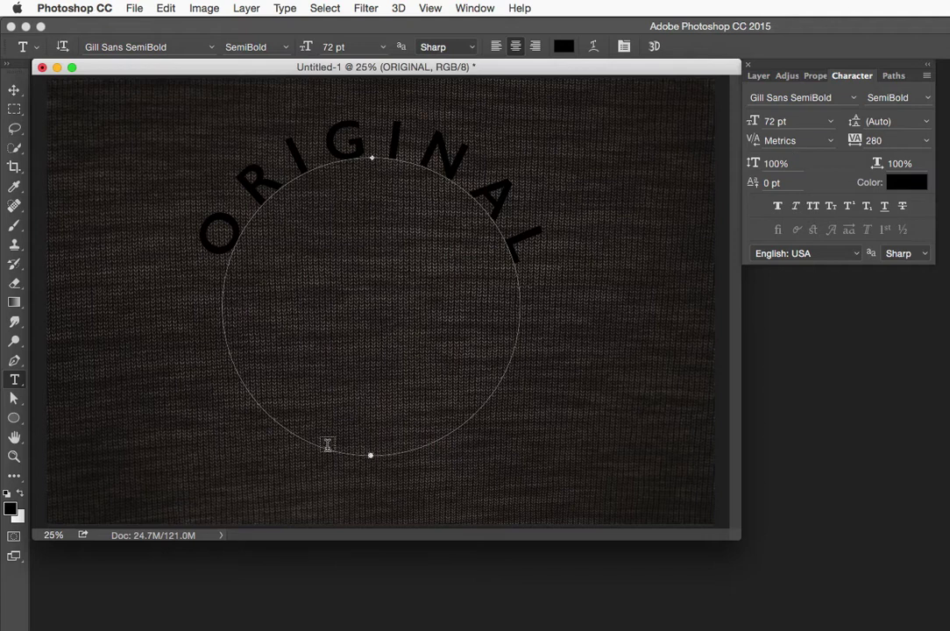
Select the Work Path and add a second path text reading CLOTHING, starting at the circle's lowest point
left_click(369, 449)
left_click(887, 77)
left_click(478, 8)
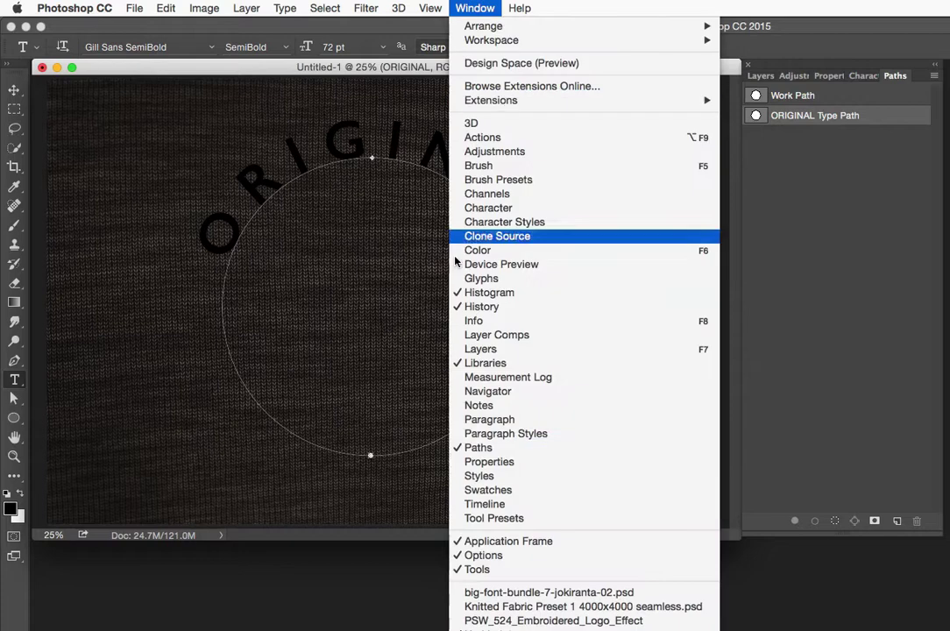
left_click(474, 8)
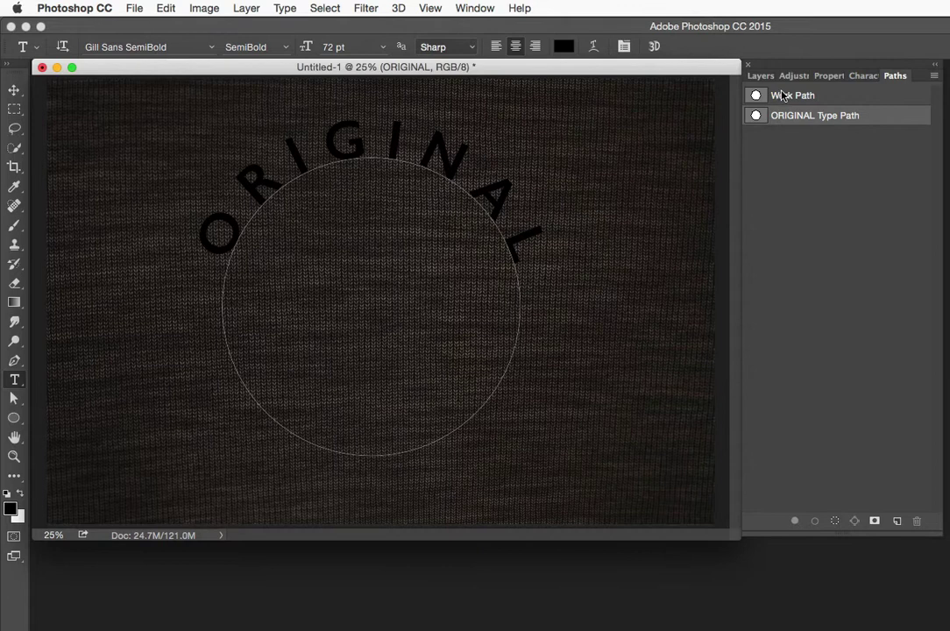
left_click(782, 96)
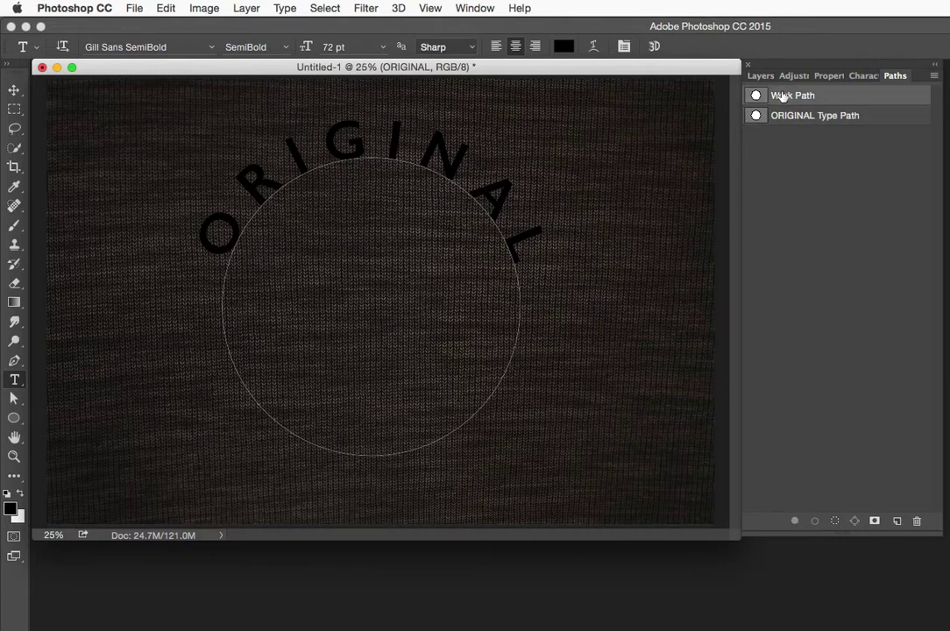
left_click(369, 452)
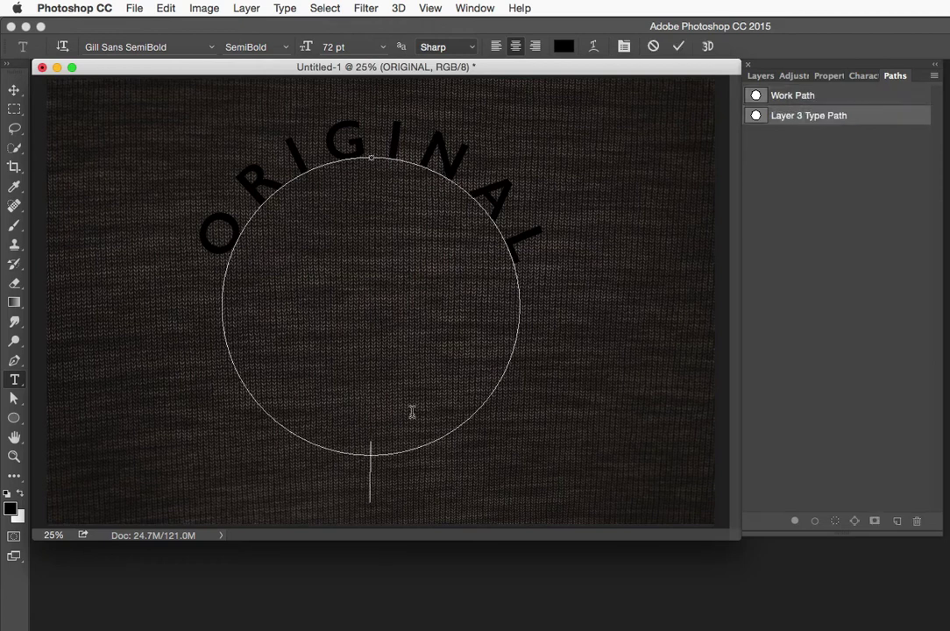
type("CLO")
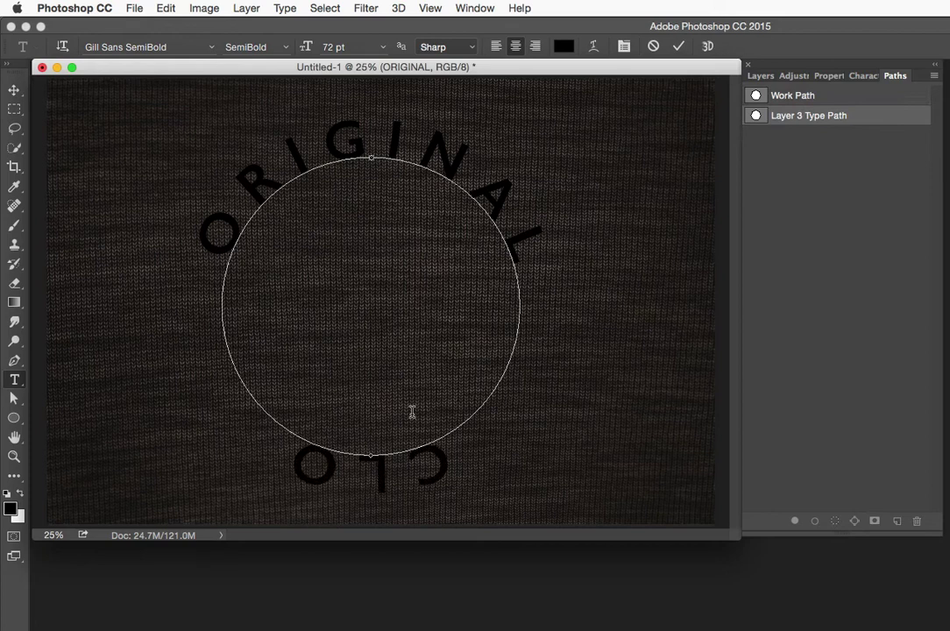
type("THING")
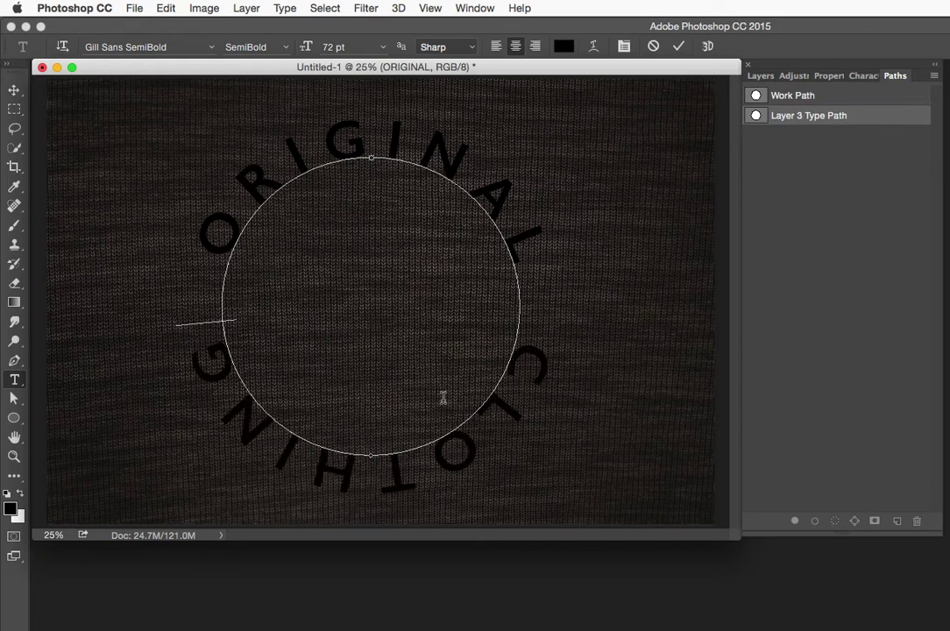
left_click(679, 49)
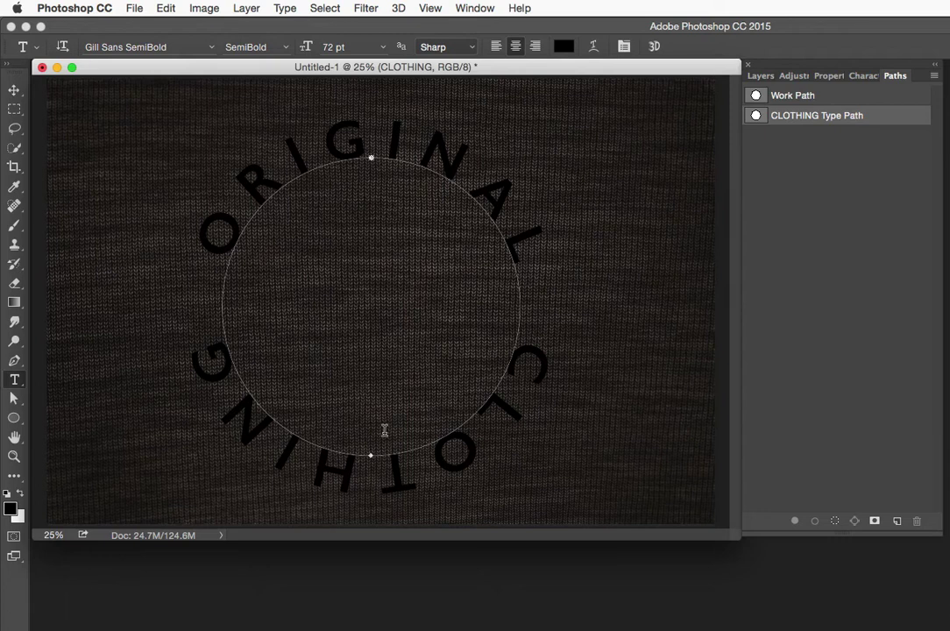
Flip CLOTHING to the inside of the circle with the Direct Selection tool and set its baseline shift to -50 pt
left_click(759, 77)
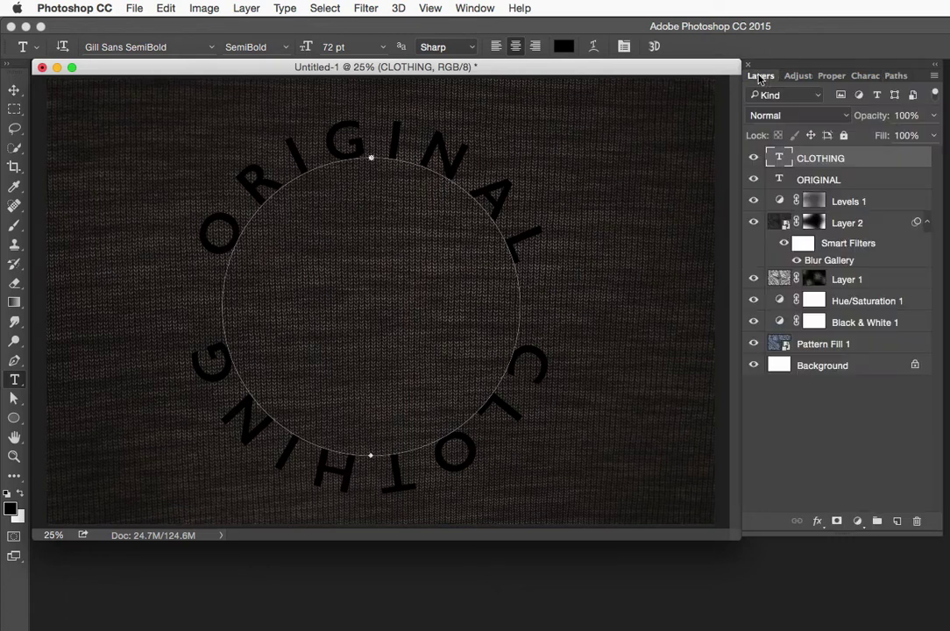
left_click(17, 401)
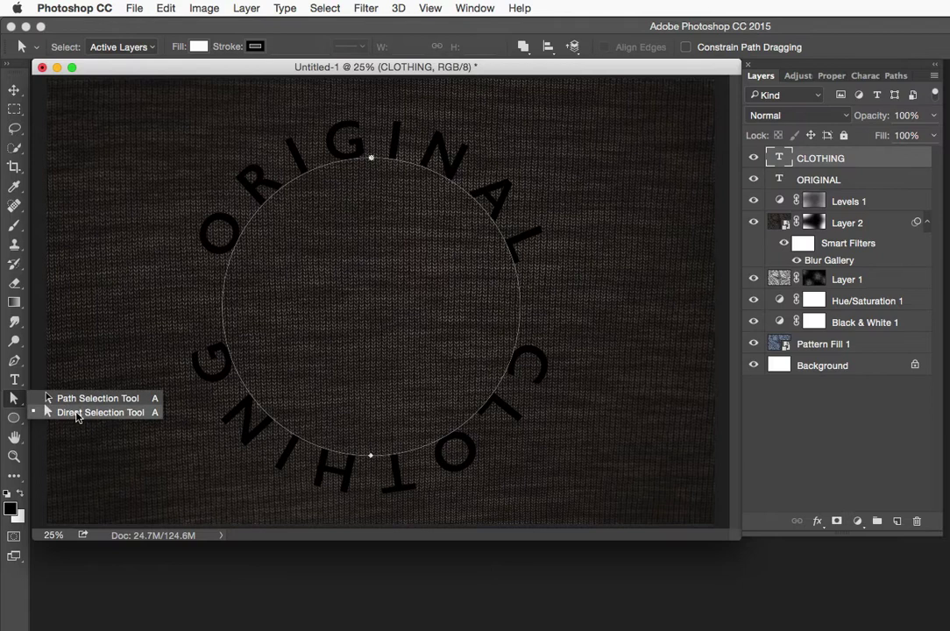
left_click(79, 414)
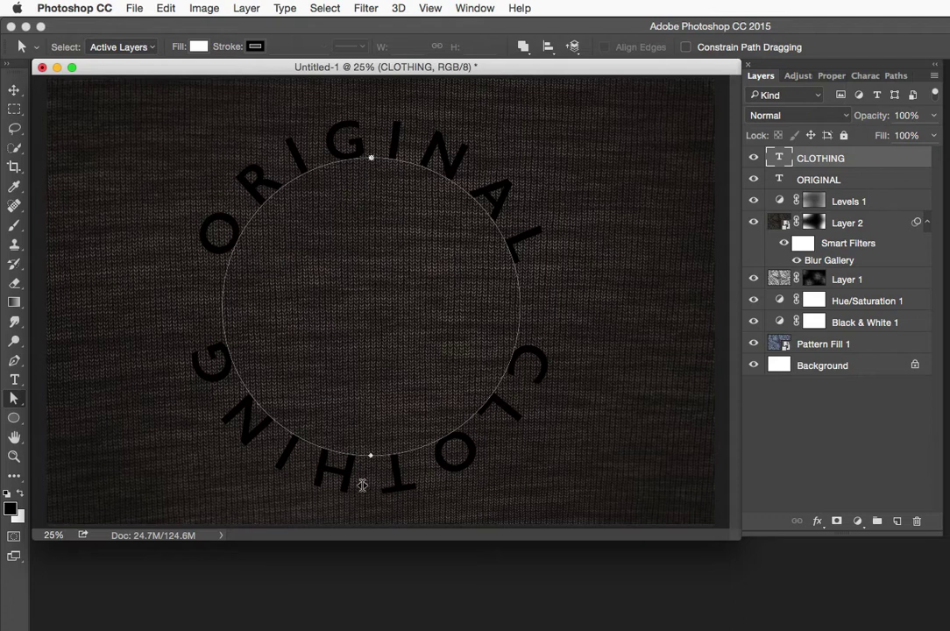
left_click_drag(366, 484, 365, 440)
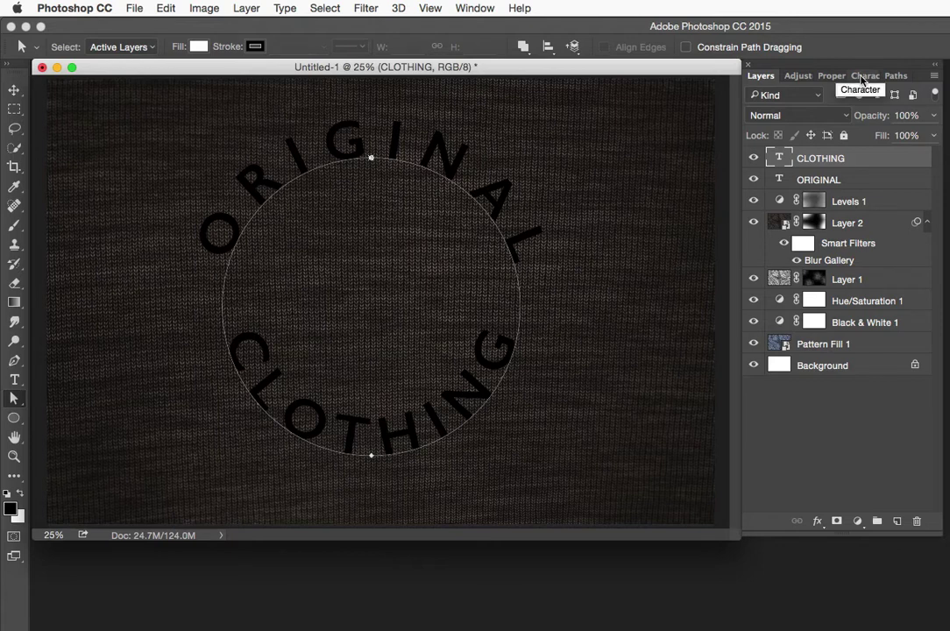
left_click(861, 77)
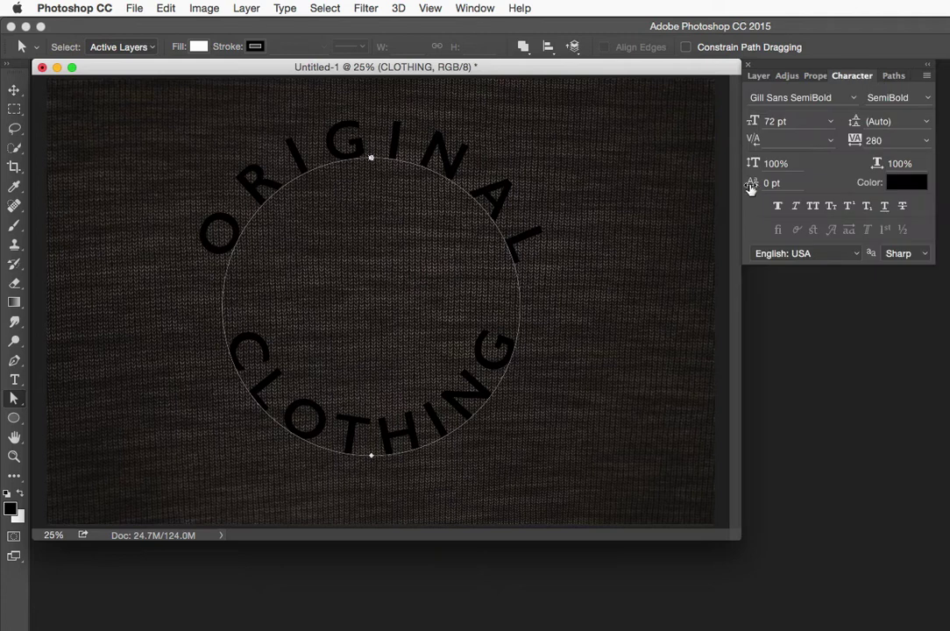
left_click_drag(753, 187, 745, 190)
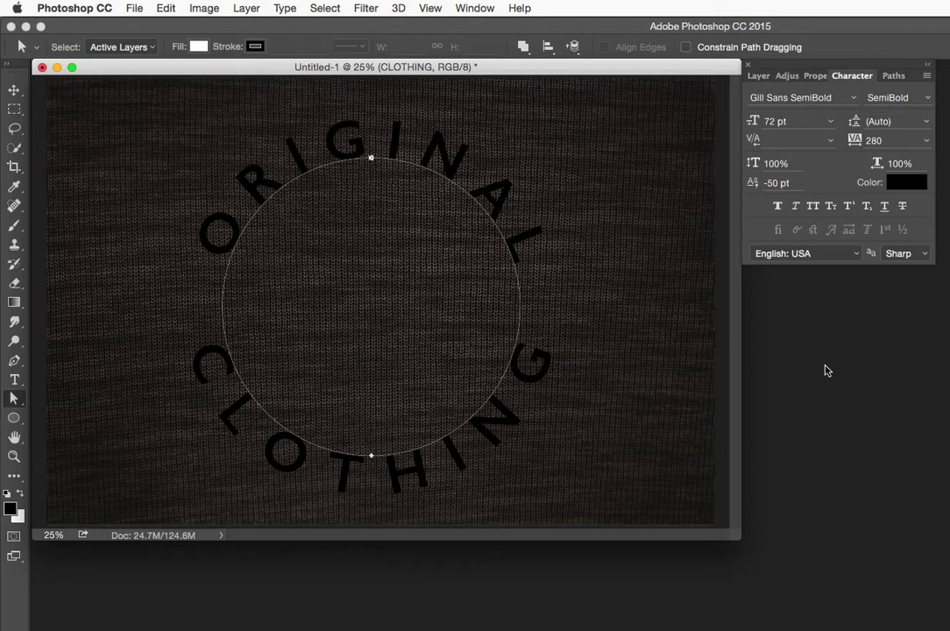
Select the CLOTHING and ORIGINAL layers together and rotate their circular paths by about -11° with Free Transform Path
left_click(757, 76)
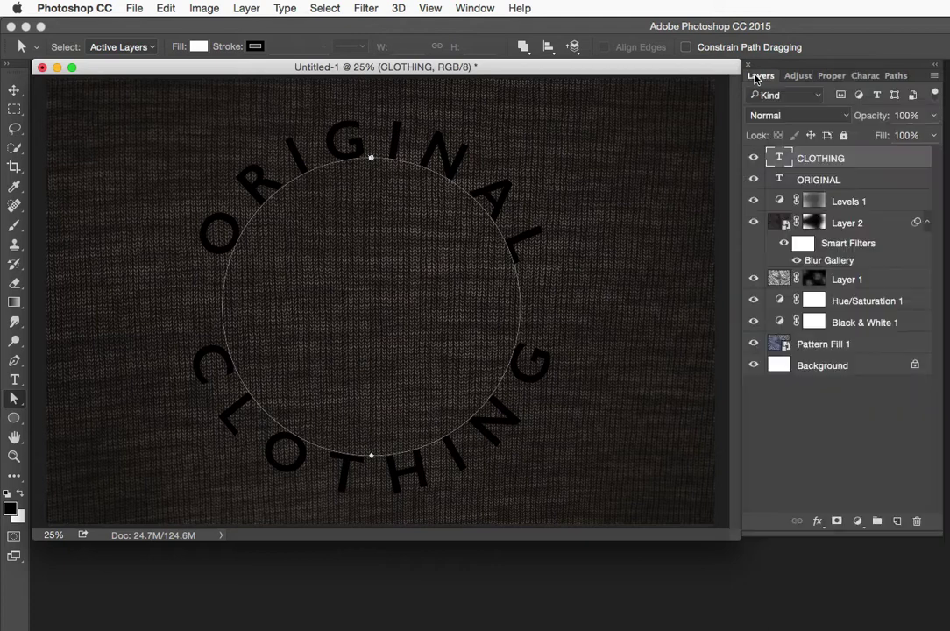
left_click(848, 181, "shift")
left_click(165, 8)
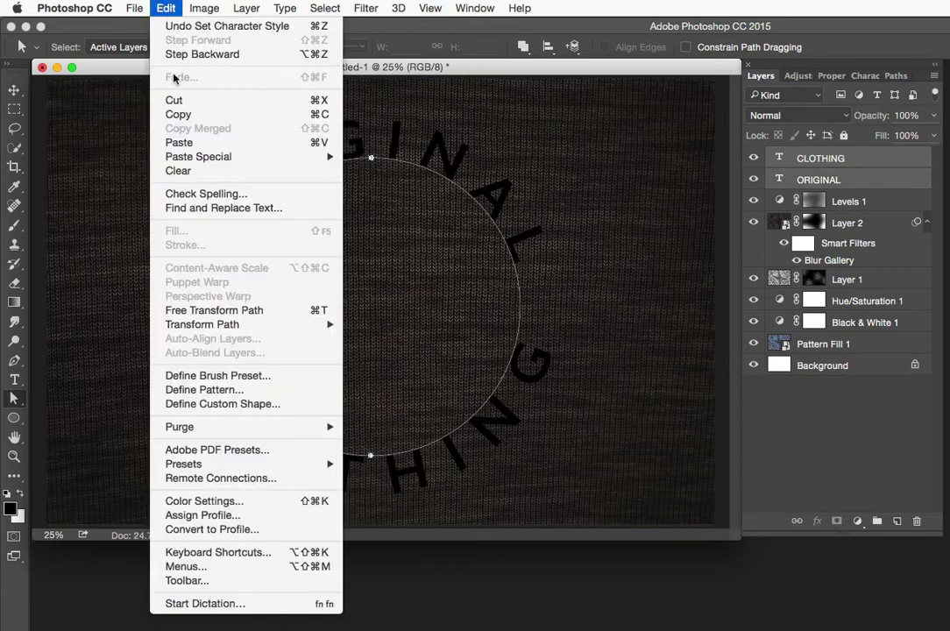
left_click(189, 312)
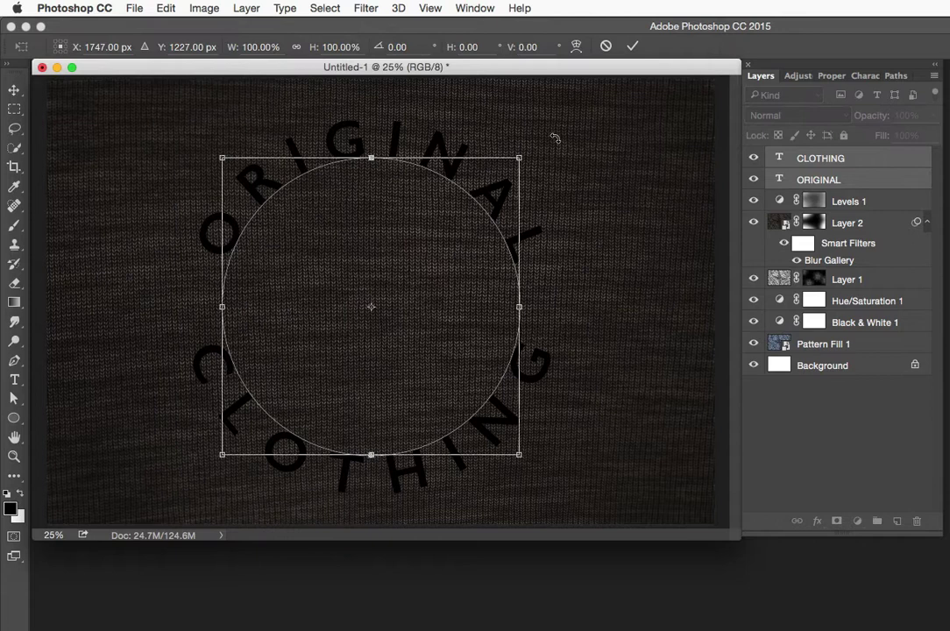
left_click_drag(554, 138, 528, 95)
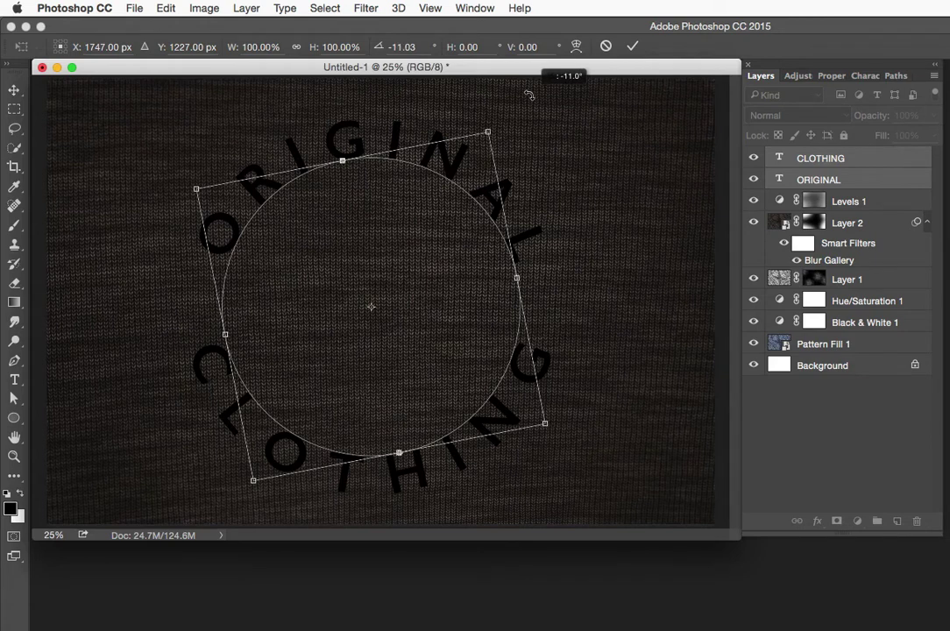
left_click_drag(529, 96, 530, 95)
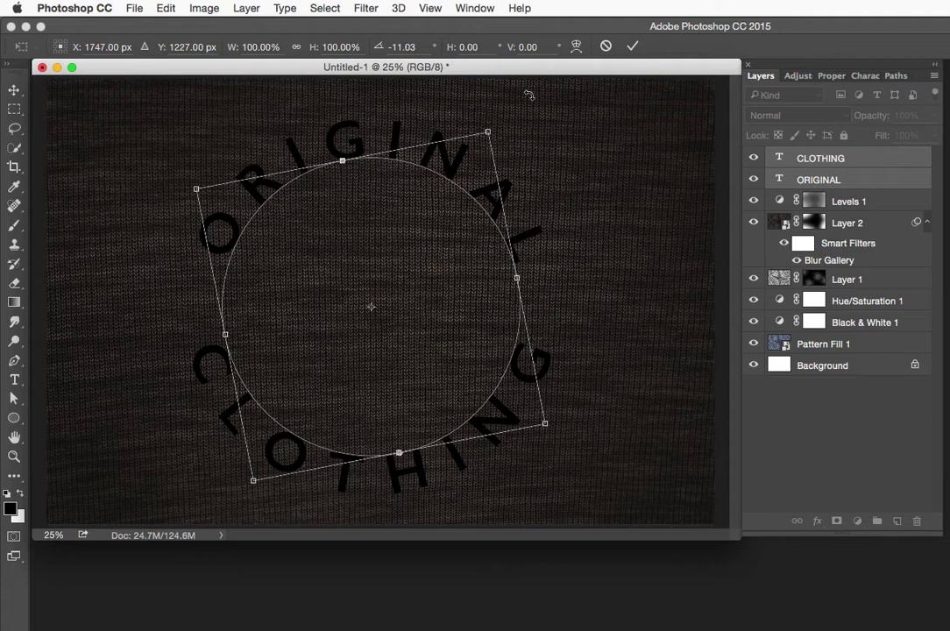
left_click(631, 46)
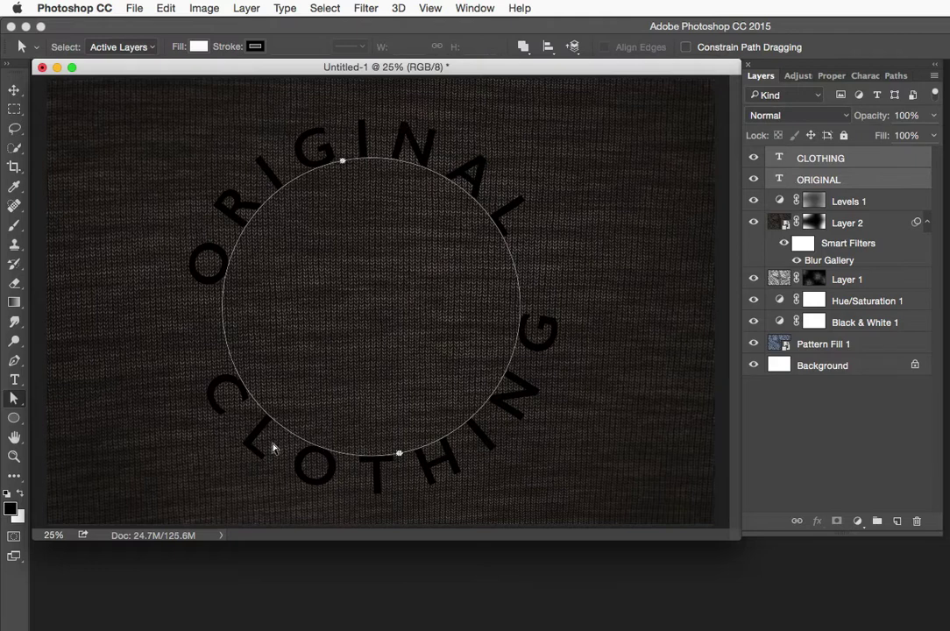
Tighten the kerning between the L and O of CLOTHING
left_click(777, 159)
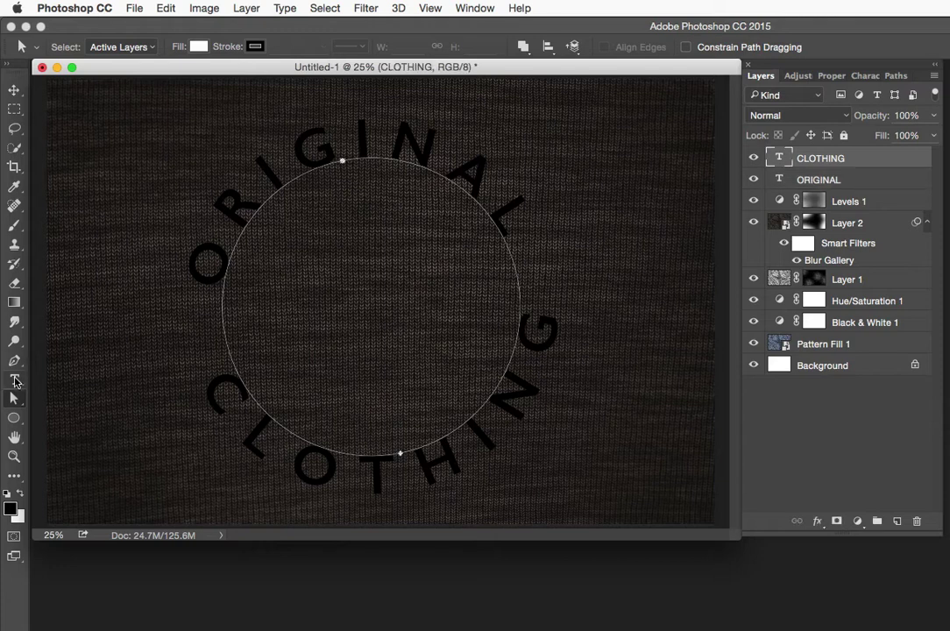
left_click(15, 381)
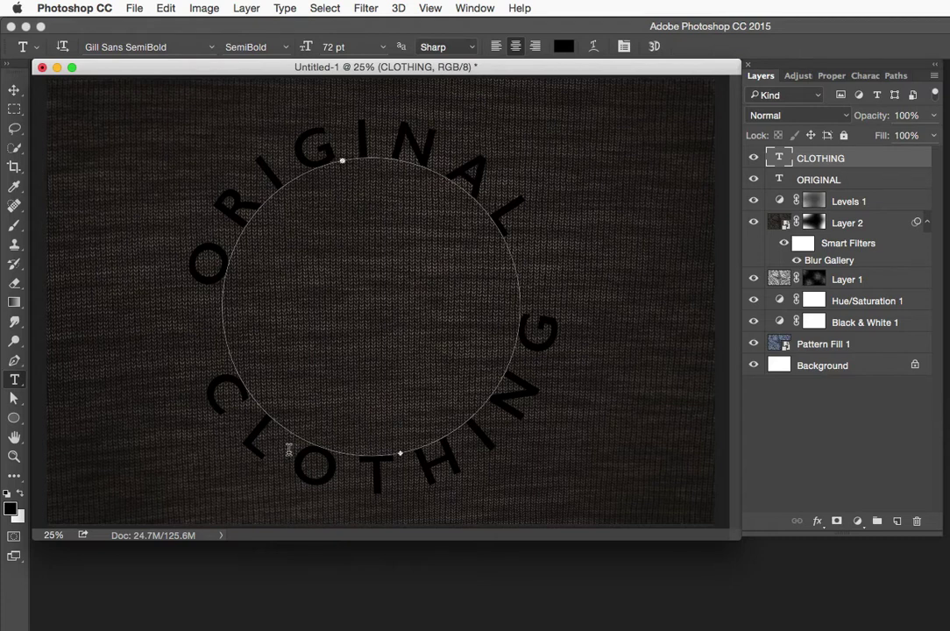
left_click(279, 450)
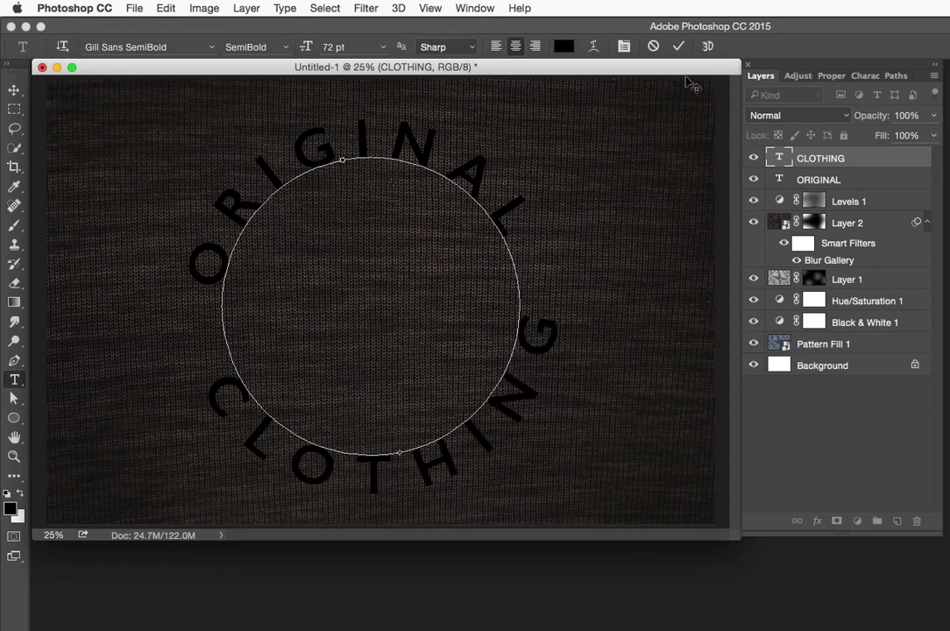
left_click(680, 49)
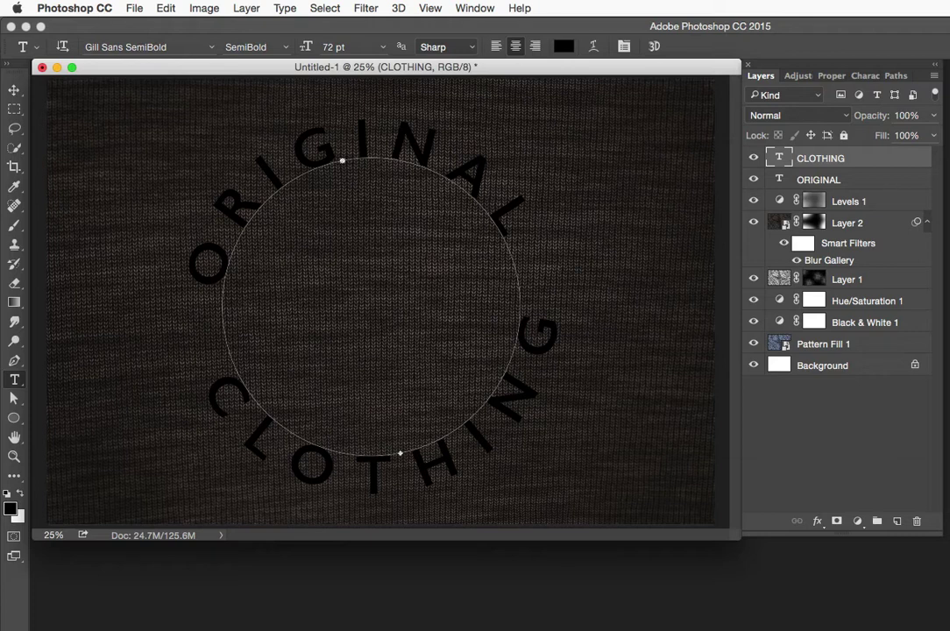
Add horizontal point text reading NYC on its own layer and move it inside the circle beneath ORIGINAL
left_click(15, 379)
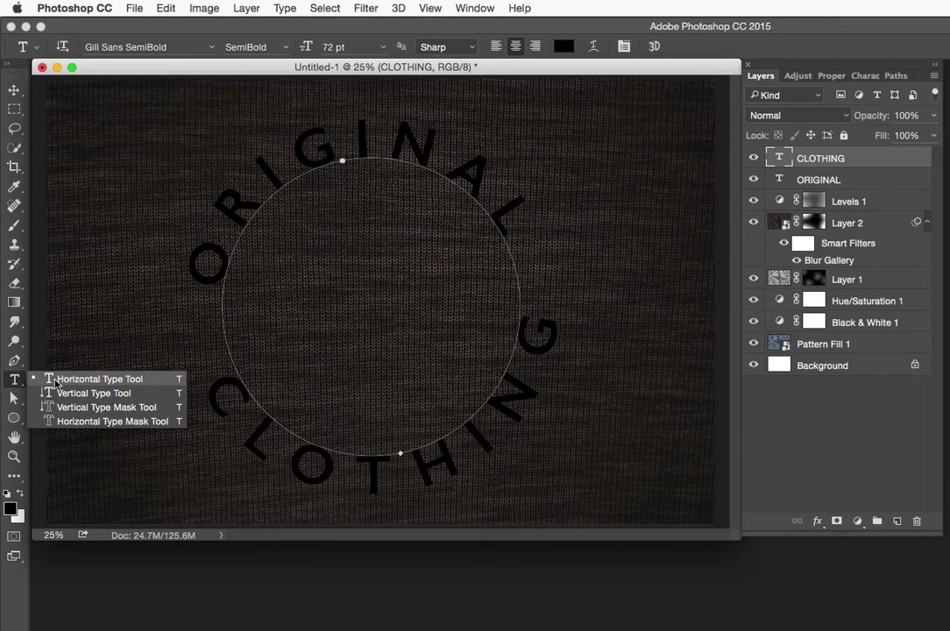
left_click(97, 379)
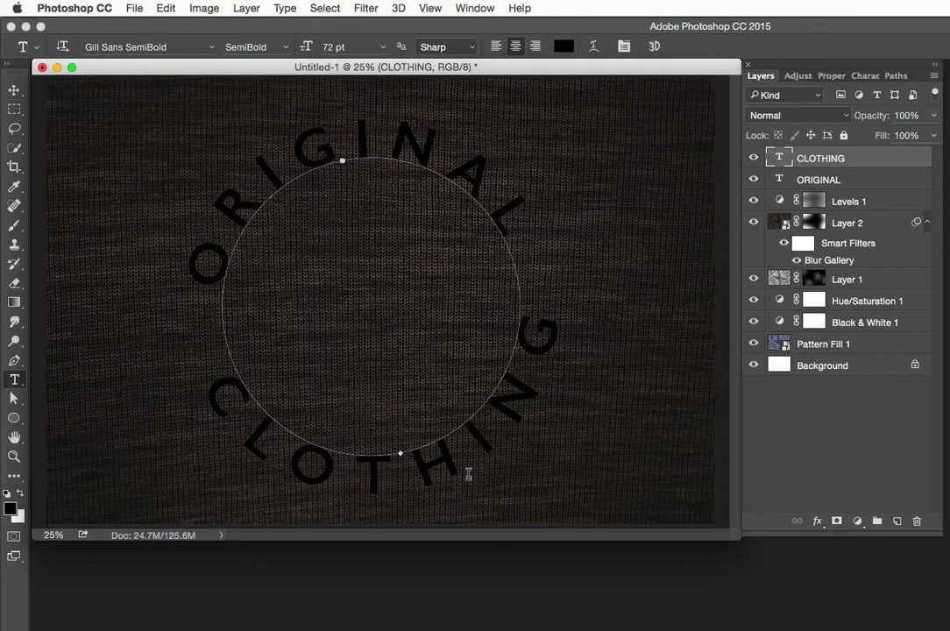
left_click(79, 128)
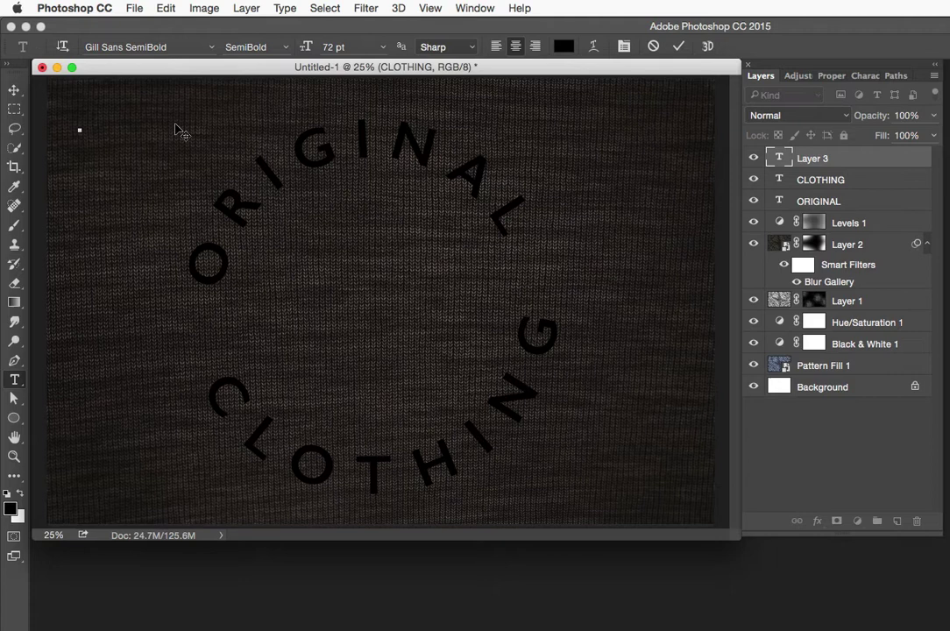
type("YC")
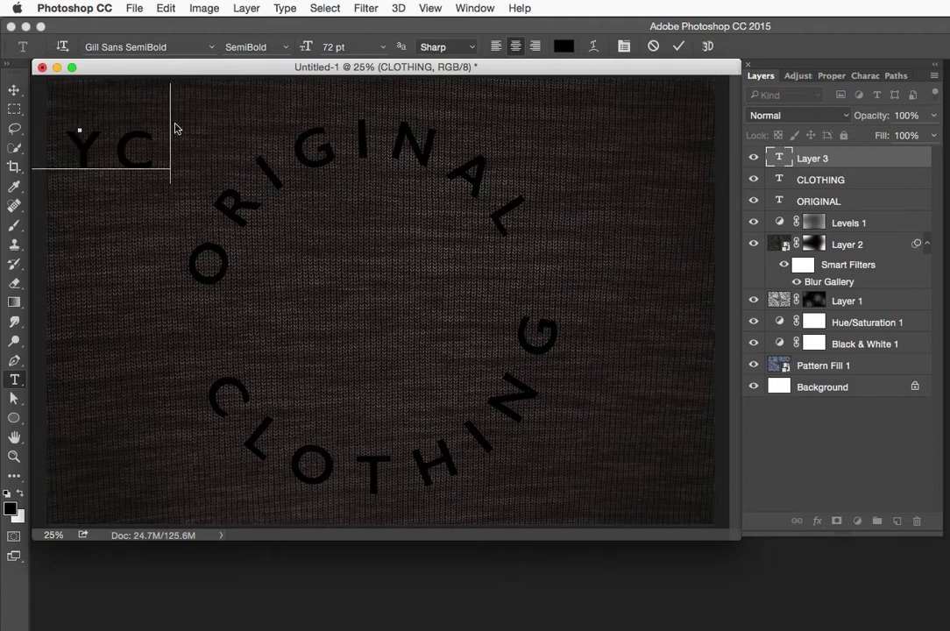
left_click(679, 47)
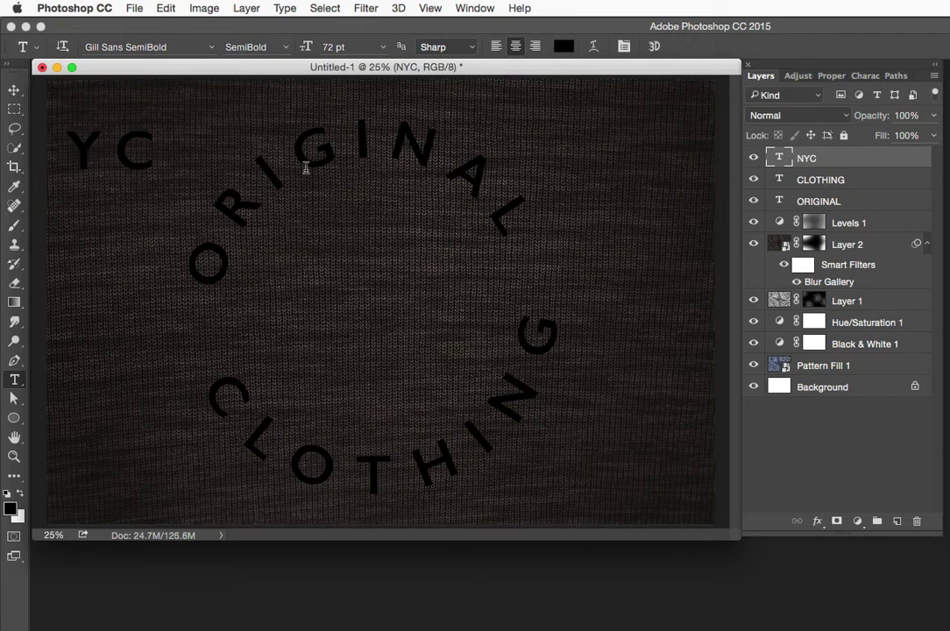
left_click(14, 90)
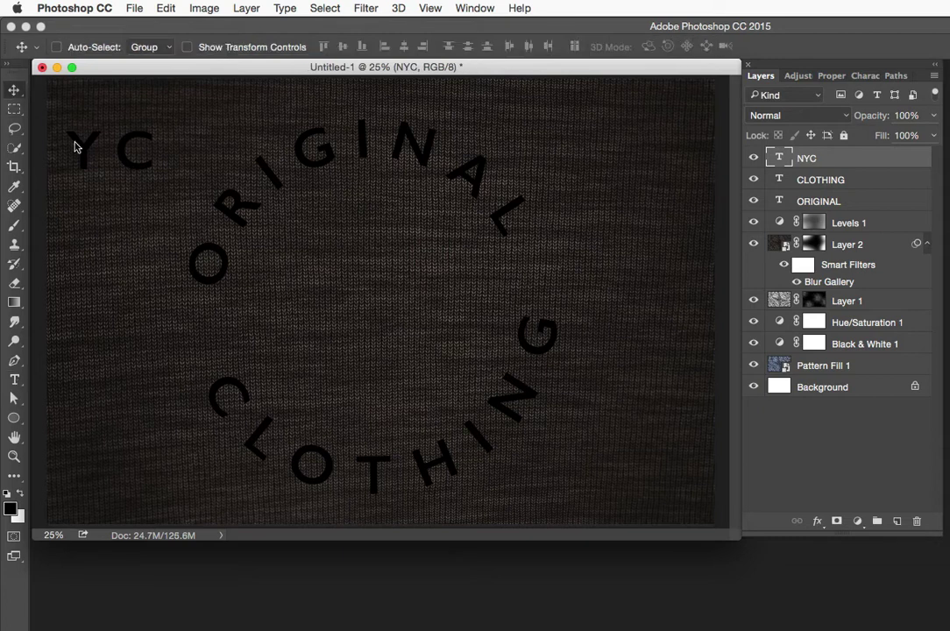
left_click_drag(99, 159, 360, 218)
Set the font size of the NYC text layer to 40 pt
left_click(14, 379)
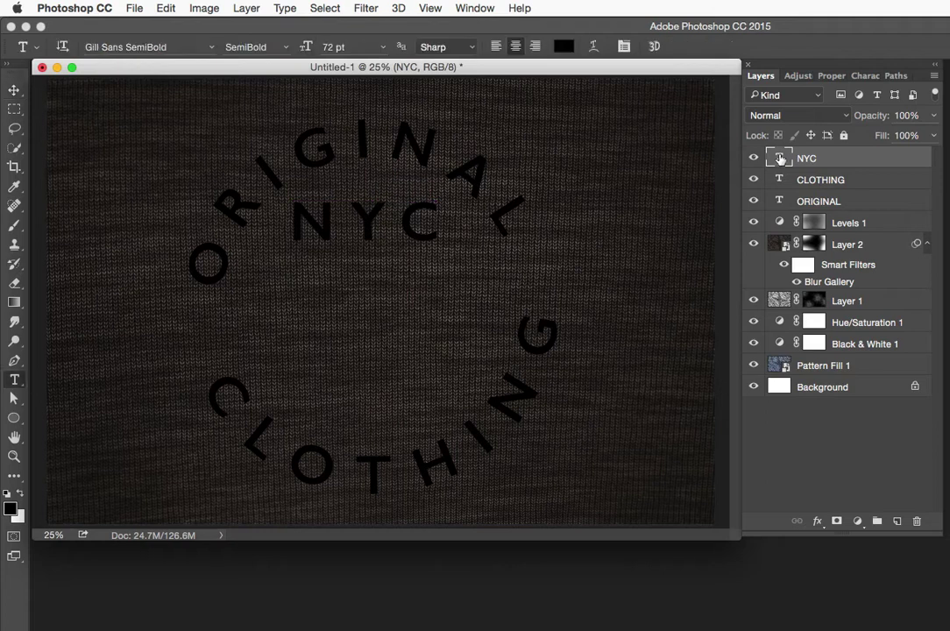
left_click(864, 77)
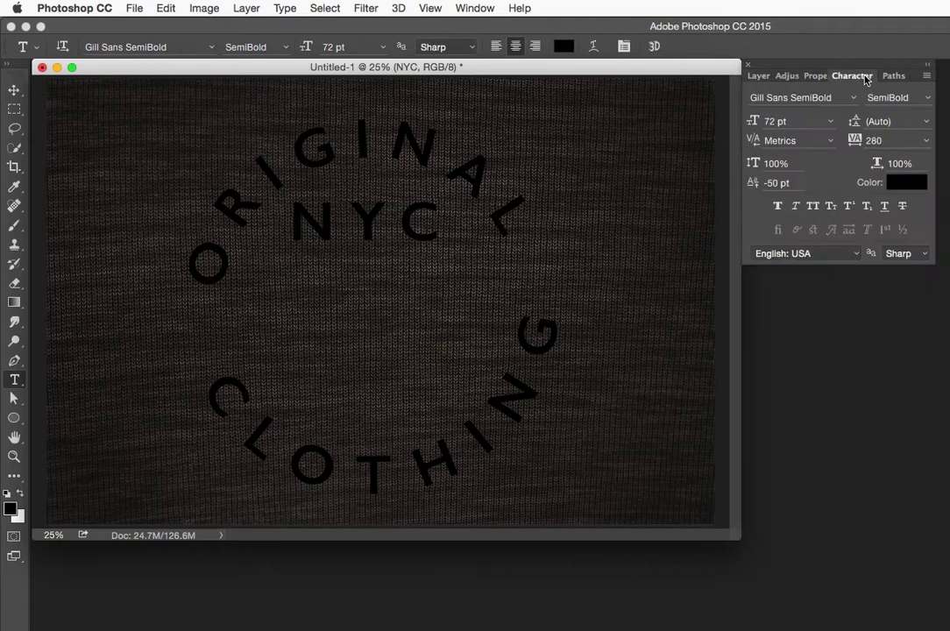
left_click(795, 121)
type("40")
key("Return")
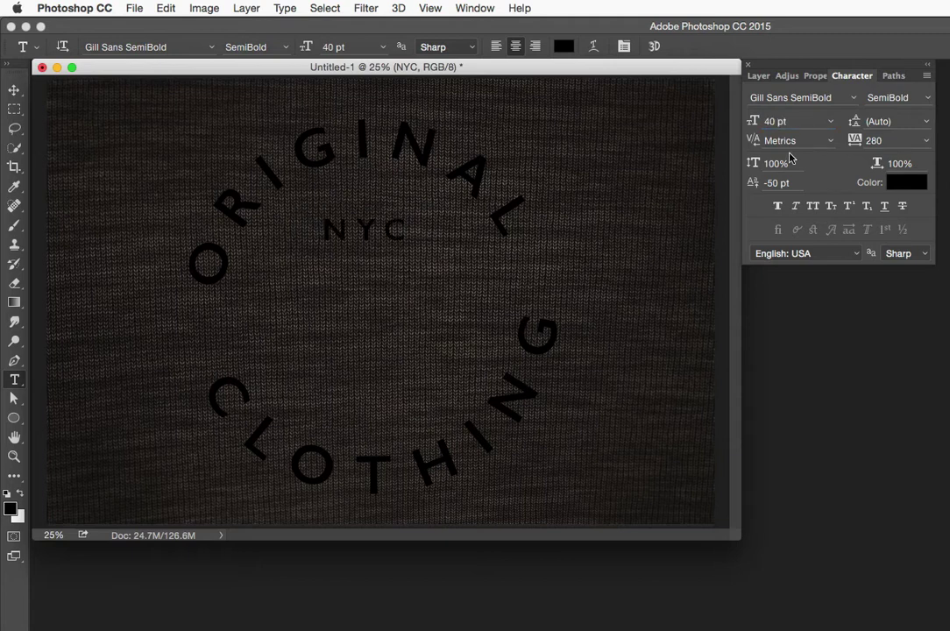
left_click(759, 76)
Rotate the NYC text by about -10.9° with Free Transform and move it slightly up and left, closer beneath ORIGINAL
left_click(165, 8)
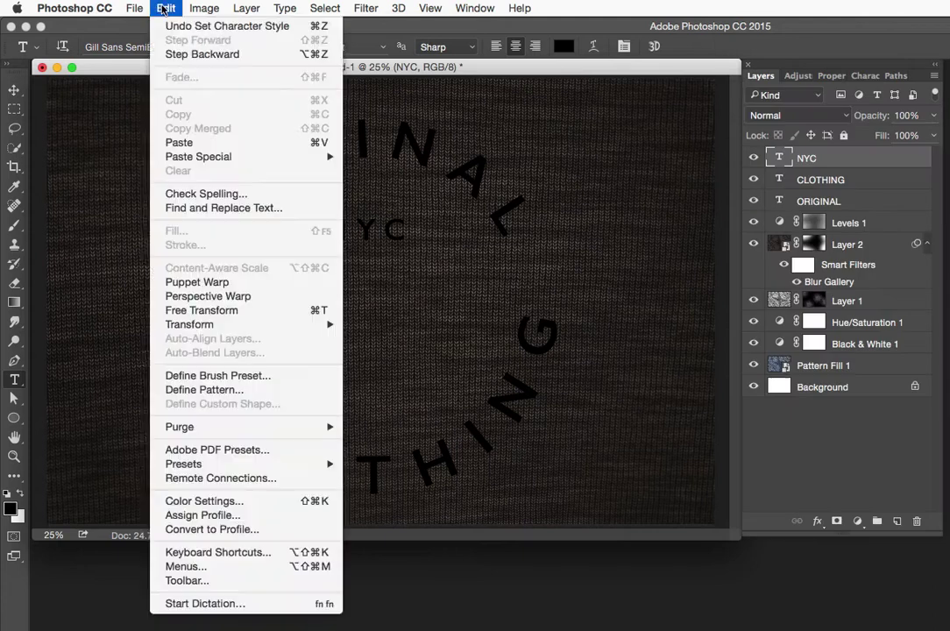
left_click(180, 310)
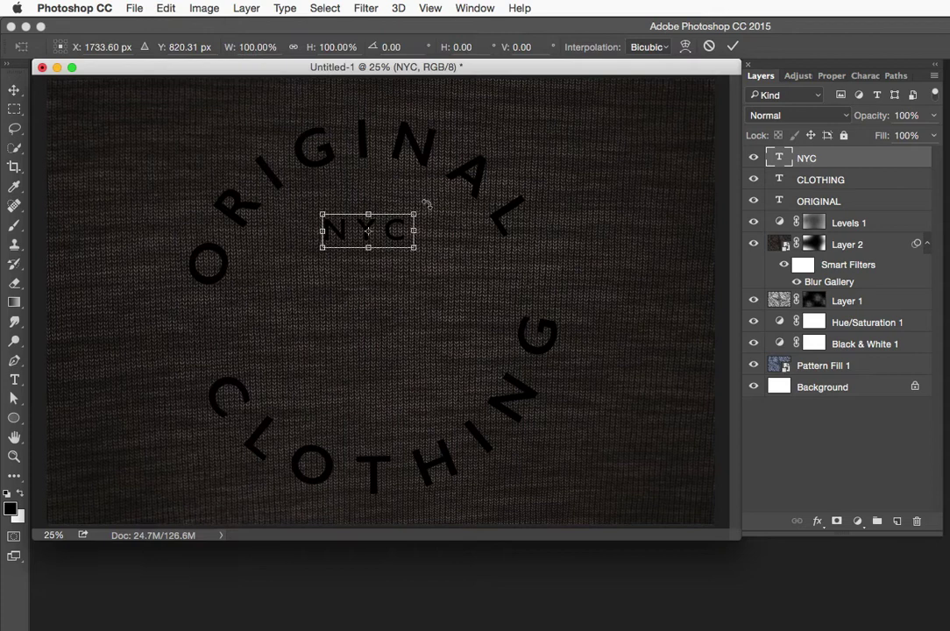
left_click_drag(426, 205, 422, 193)
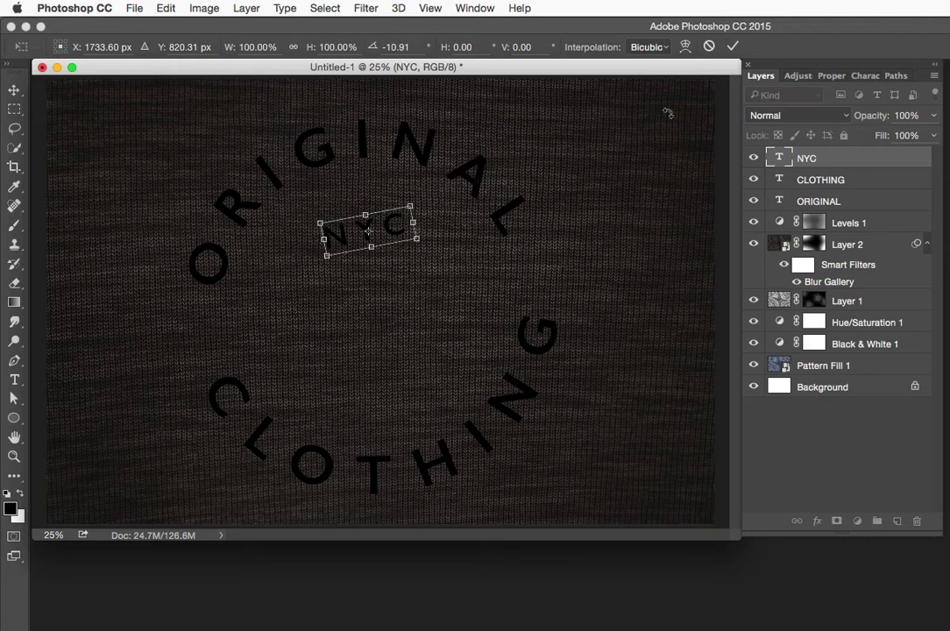
left_click(733, 46)
left_click(14, 89)
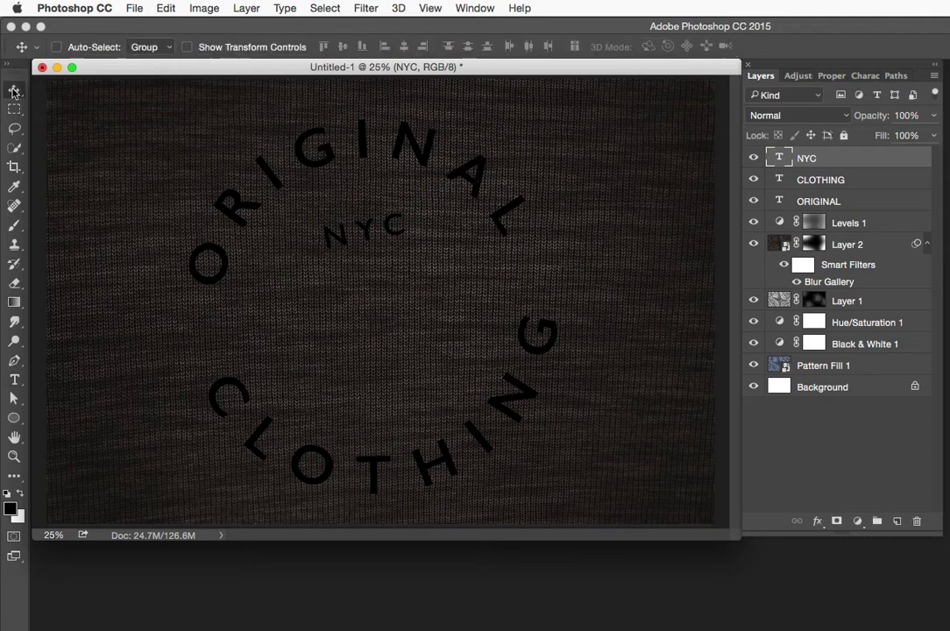
left_click_drag(373, 237, 363, 218)
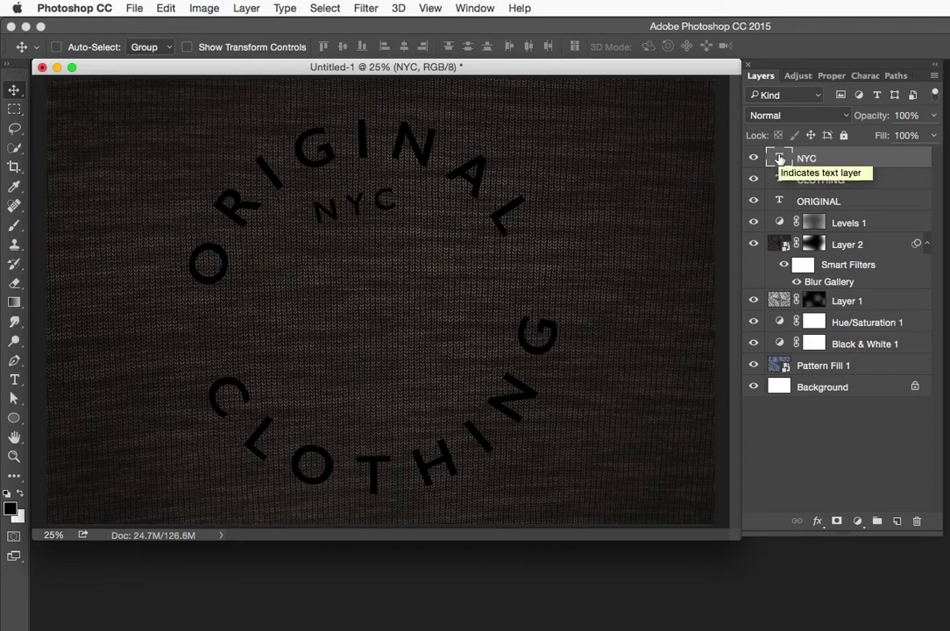
Duplicate the NYC text layer and move the copy down inside the circle, just above CLOTHING
key("super")
key("super+j")
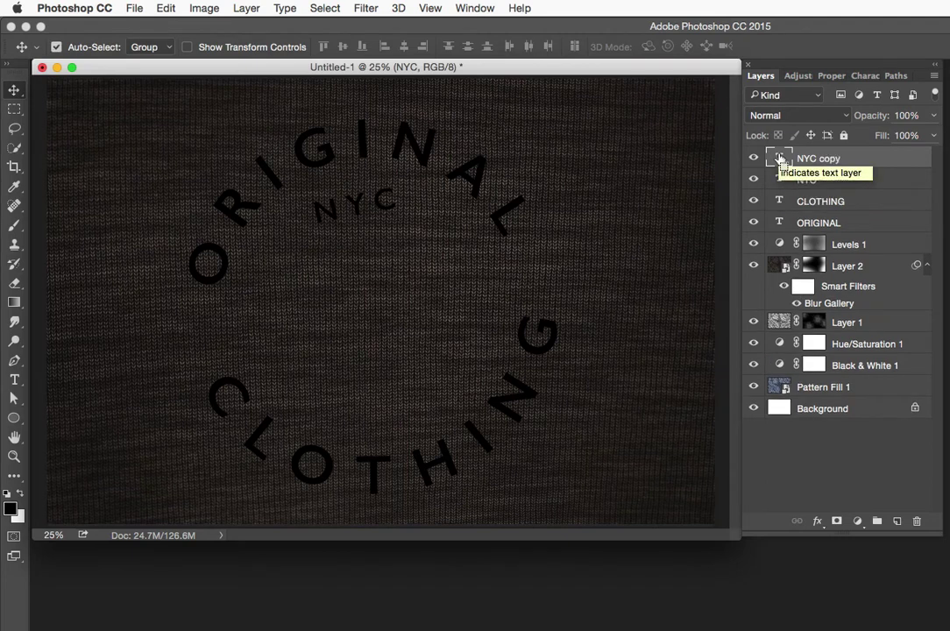
left_click_drag(361, 221, 392, 402)
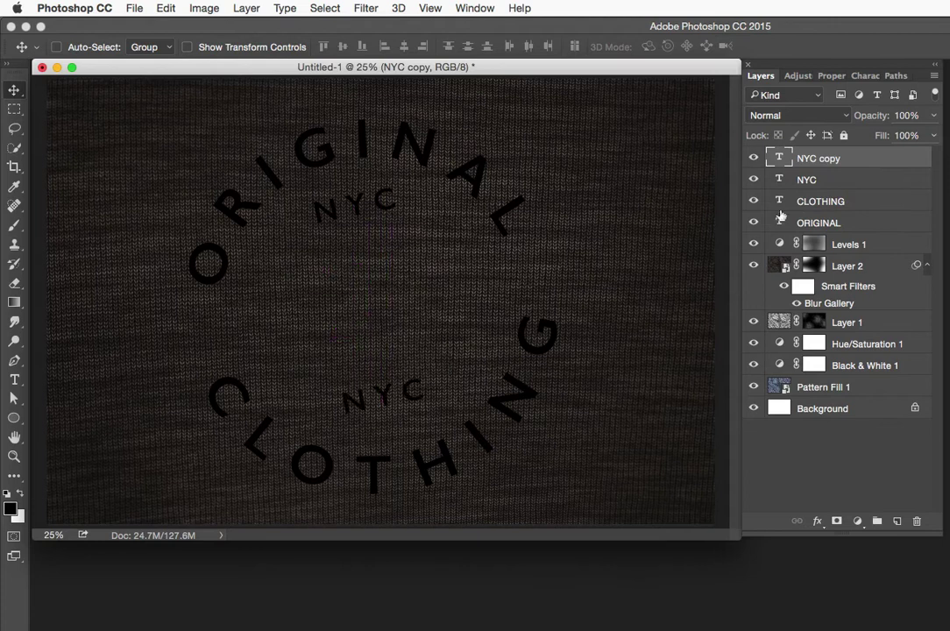
Select all the characters of the lower NYC copy for editing with the Type tool
left_click(19, 383)
left_click_drag(343, 398, 424, 383)
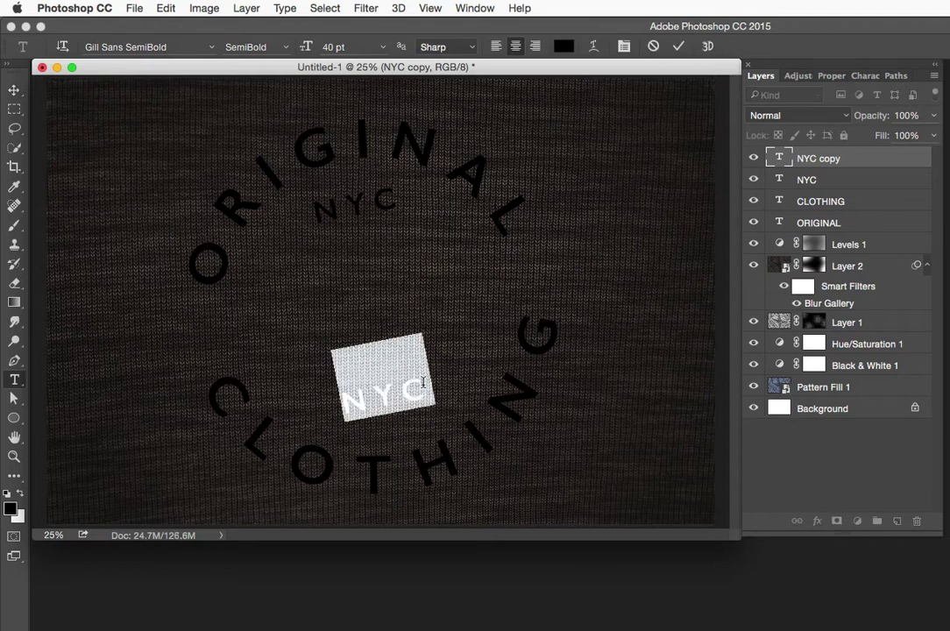
Replace the duplicated NYC text above CLOTHING with "CO.", formatted at 45 pt with tracking of 200
type("CO.")
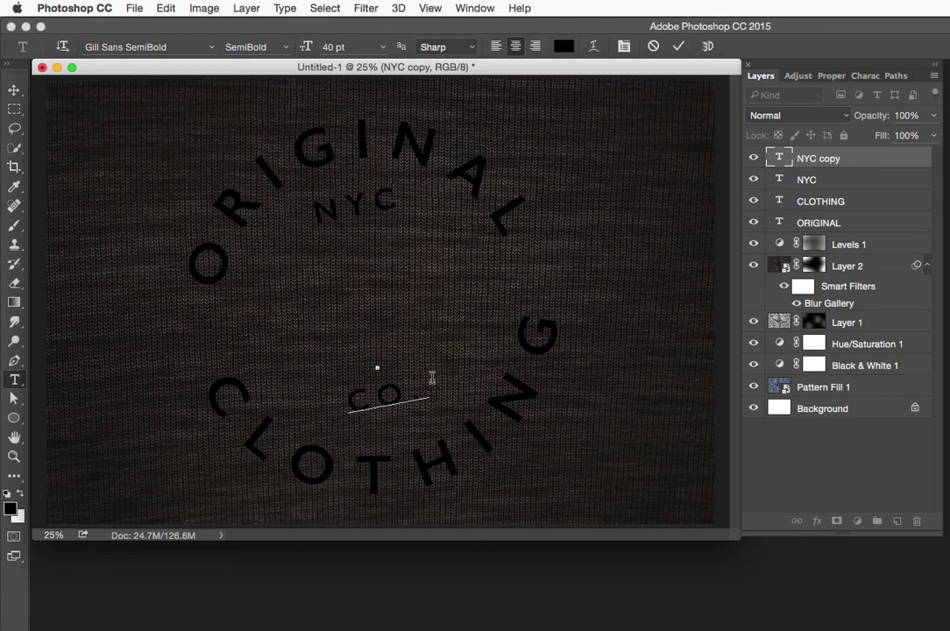
left_click(678, 46)
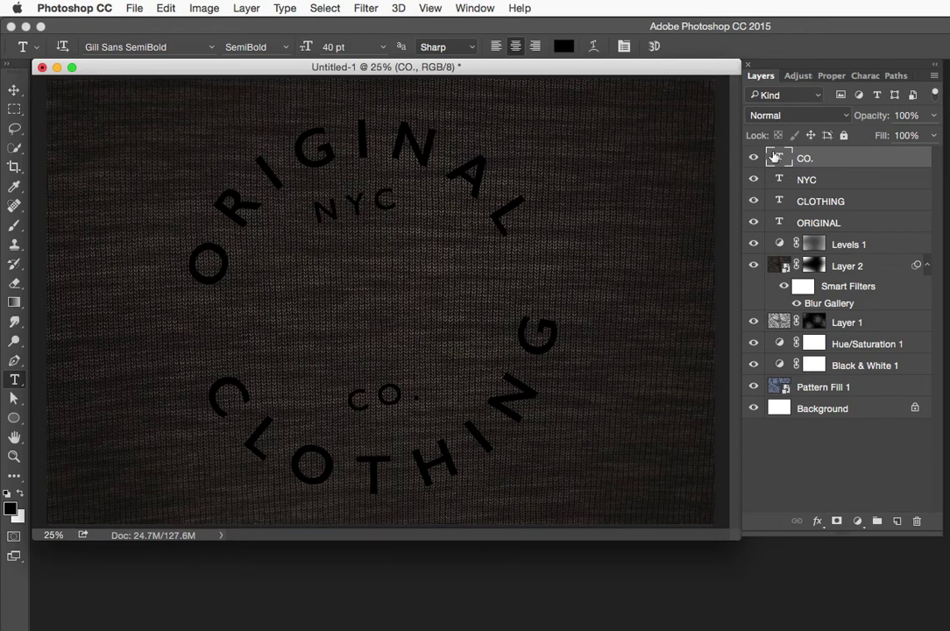
left_click(858, 77)
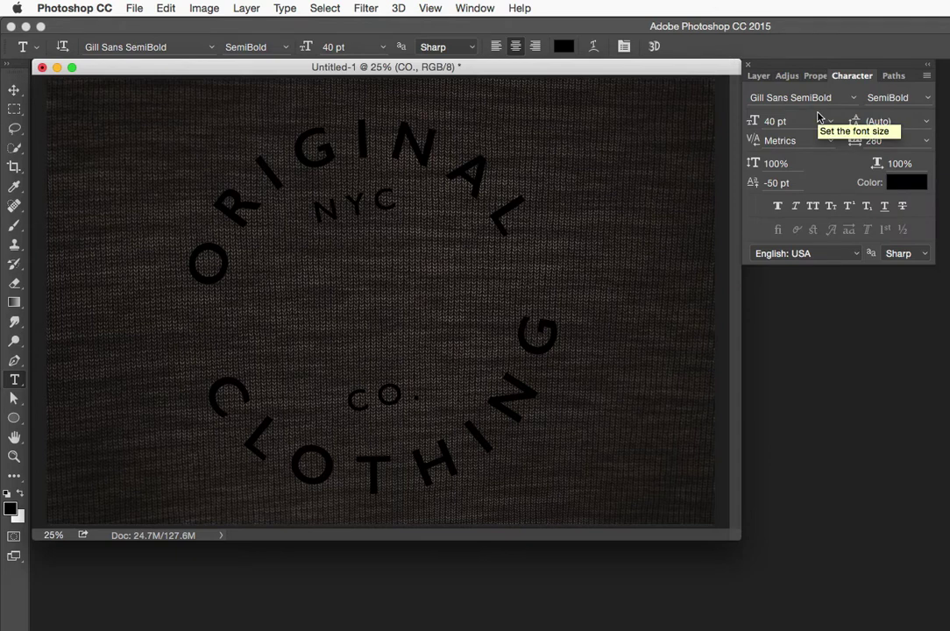
left_click(771, 121)
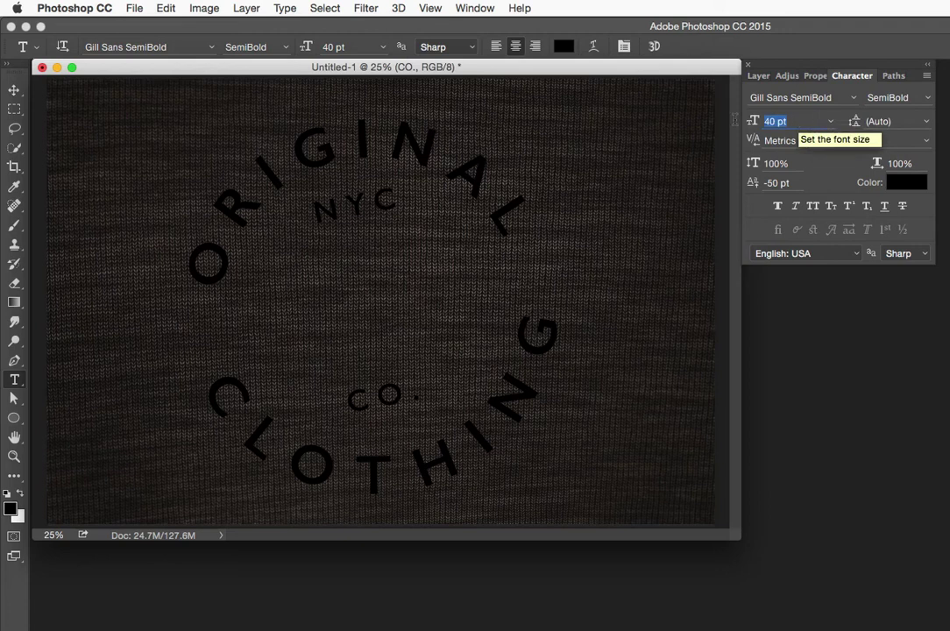
type("45")
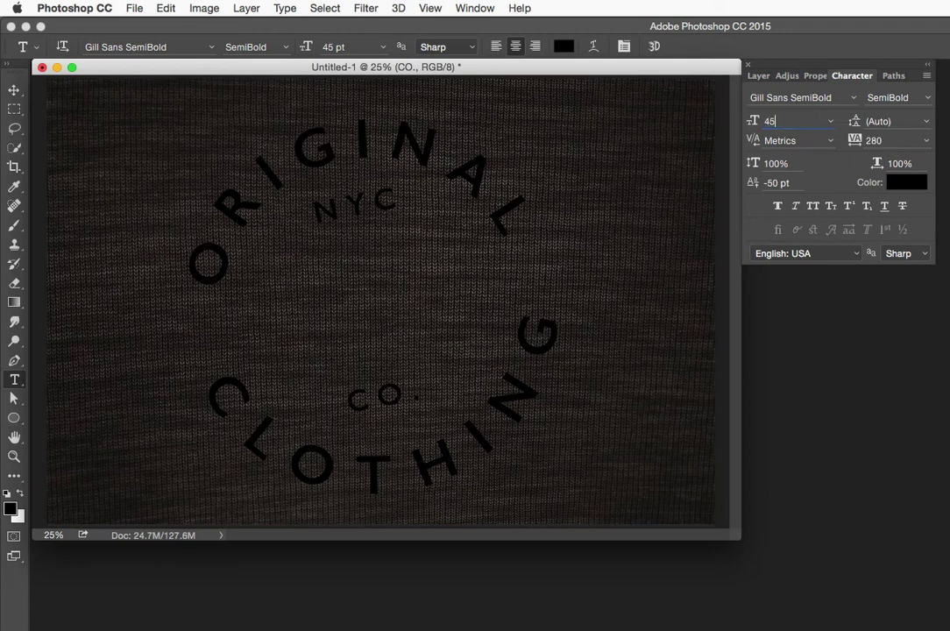
key("Return")
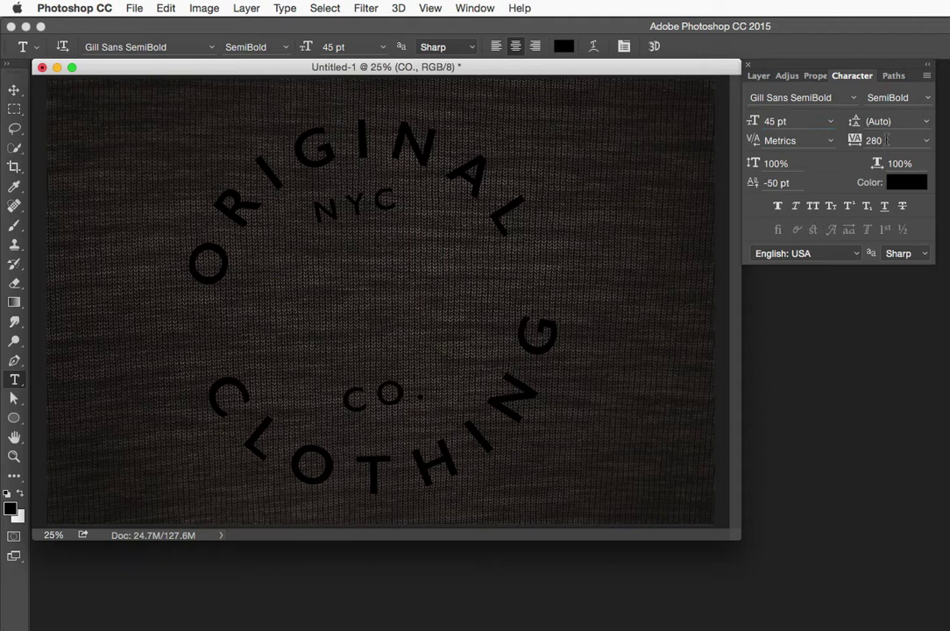
left_click(886, 140)
type("20")
Tighten the kerning before the period in CO. to -80 and nudge the text slightly up and to the right
left_click(412, 393)
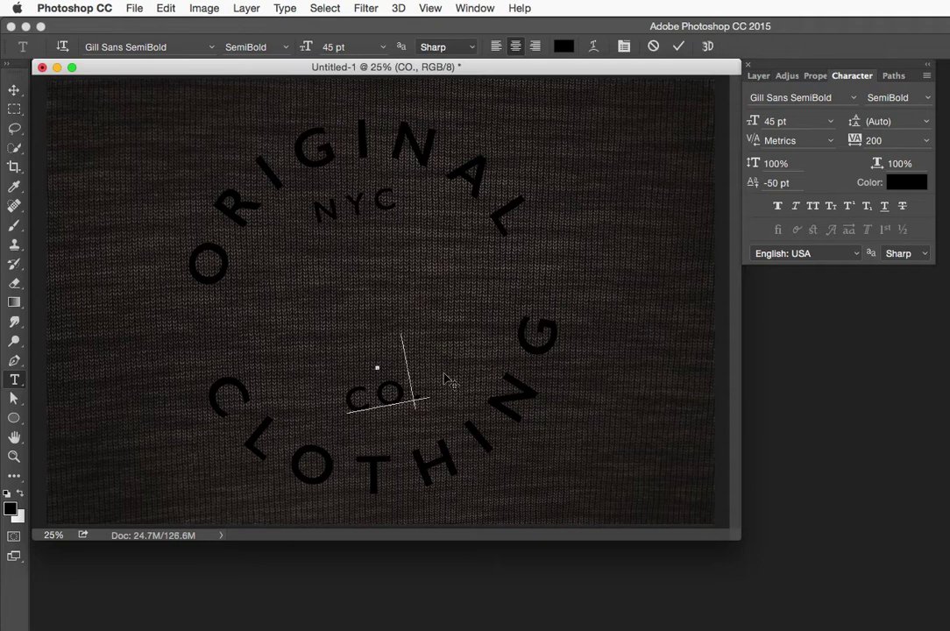
key("alt+Left")
key("alt+Left")
key("alt+Left")
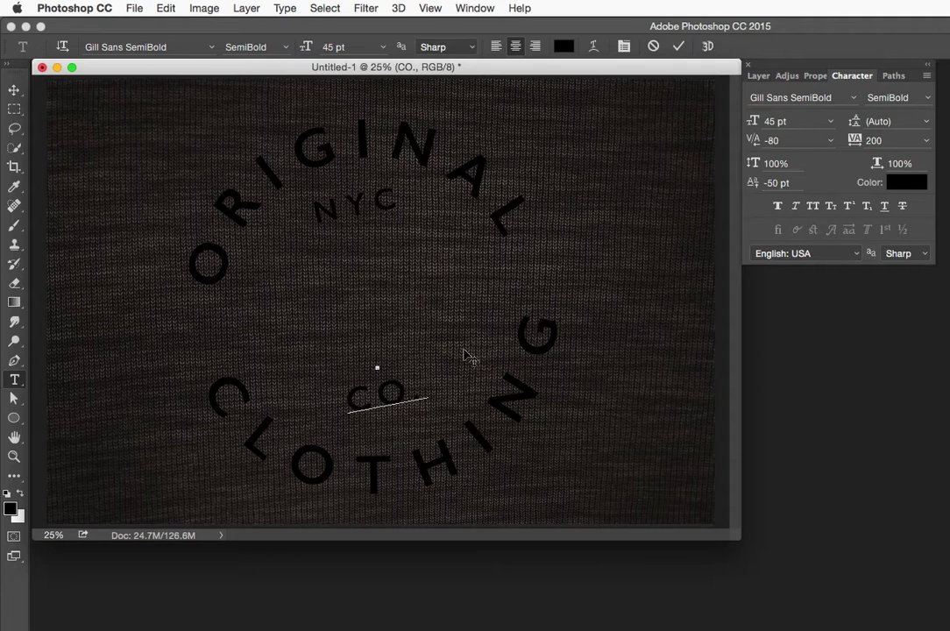
left_click(678, 47)
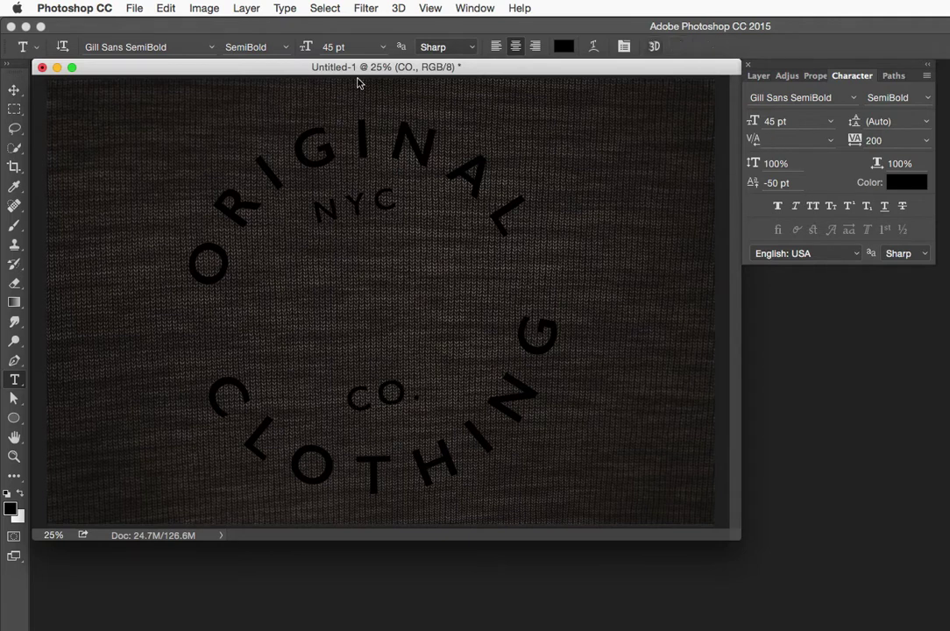
left_click(13, 92)
mouse_move(409, 401)
left_mouse_down()
mouse_move(397, 385)
mouse_move(405, 405)
left_mouse_up()
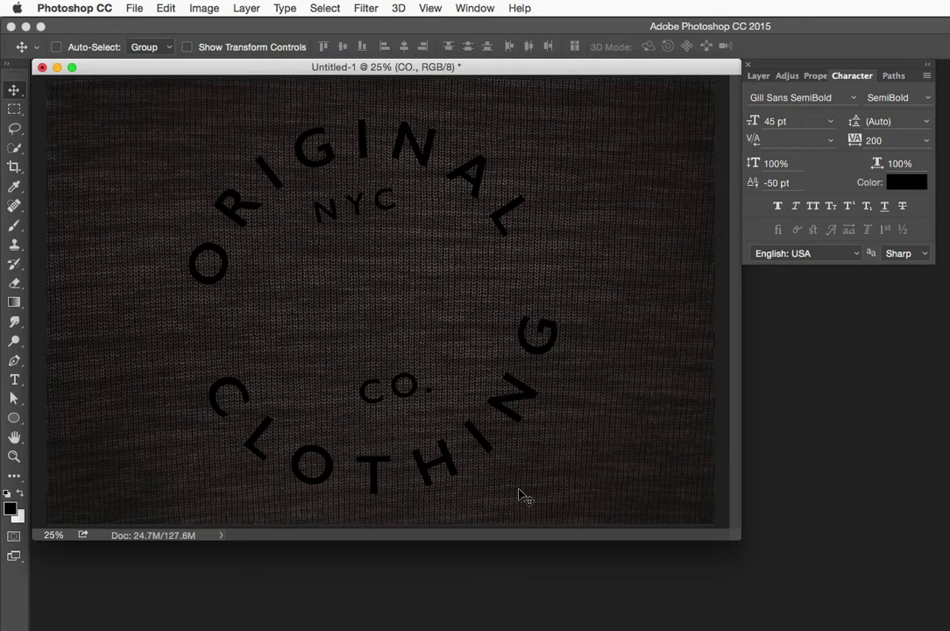
Set up the Rounded Rectangle tool in Shape mode with a black fill
key("F7")
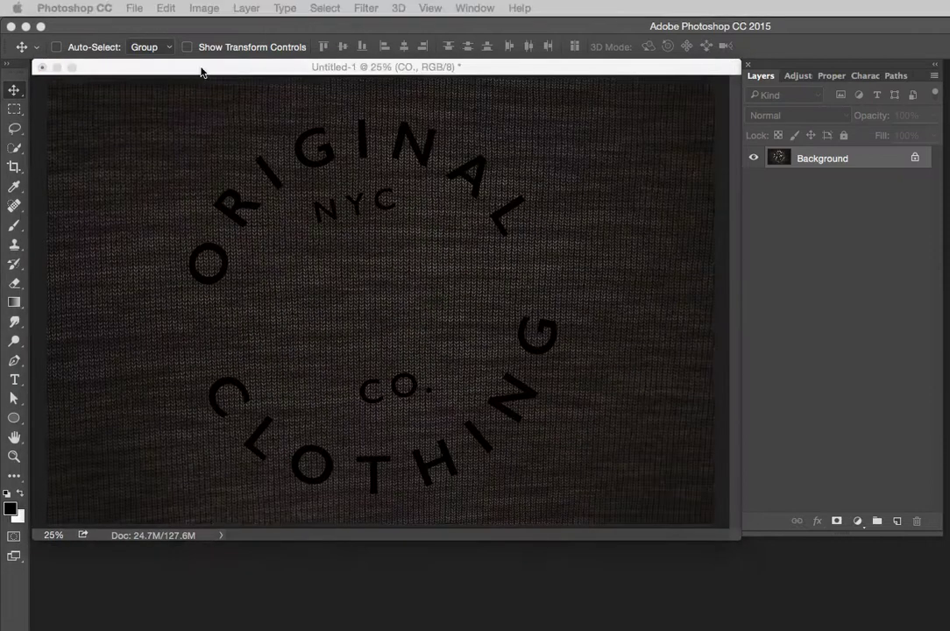
left_click(201, 72)
left_click(13, 419)
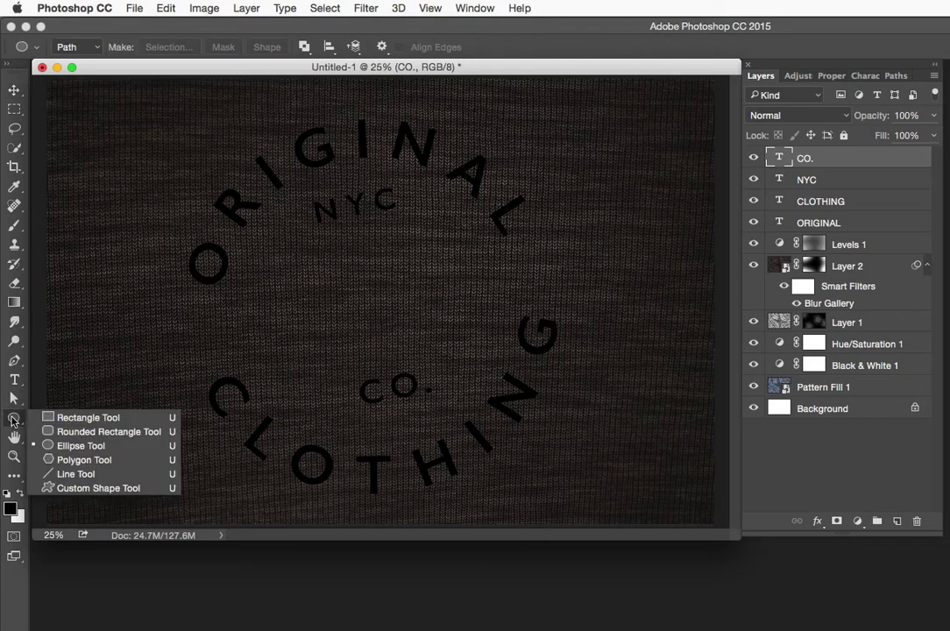
left_click(75, 432)
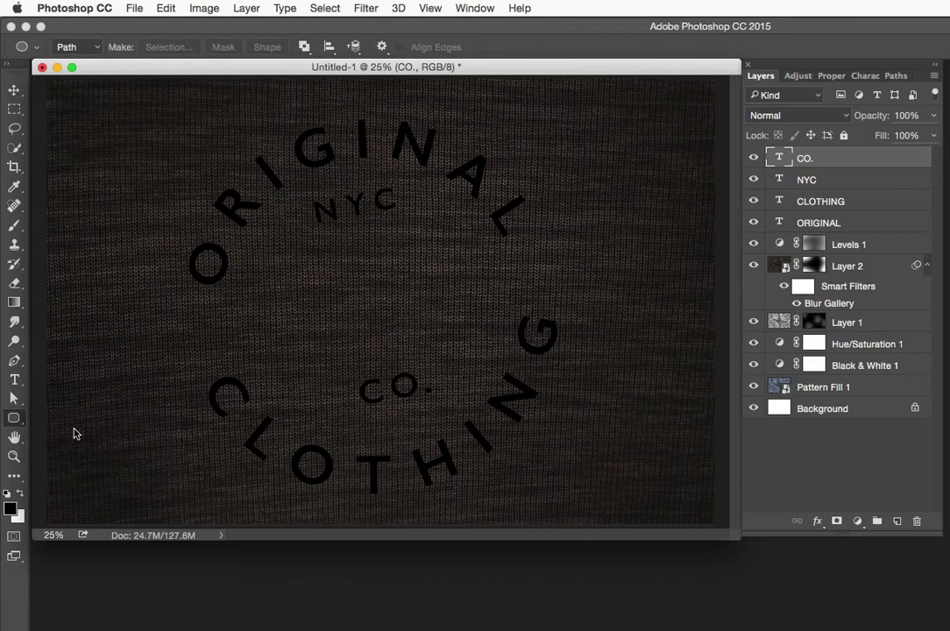
left_click(69, 47)
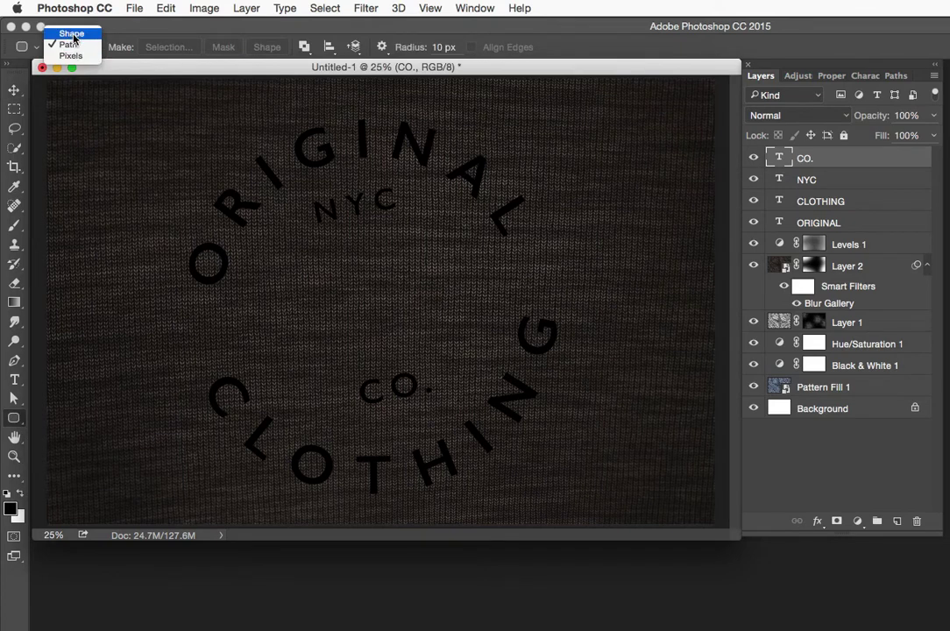
left_click(73, 35)
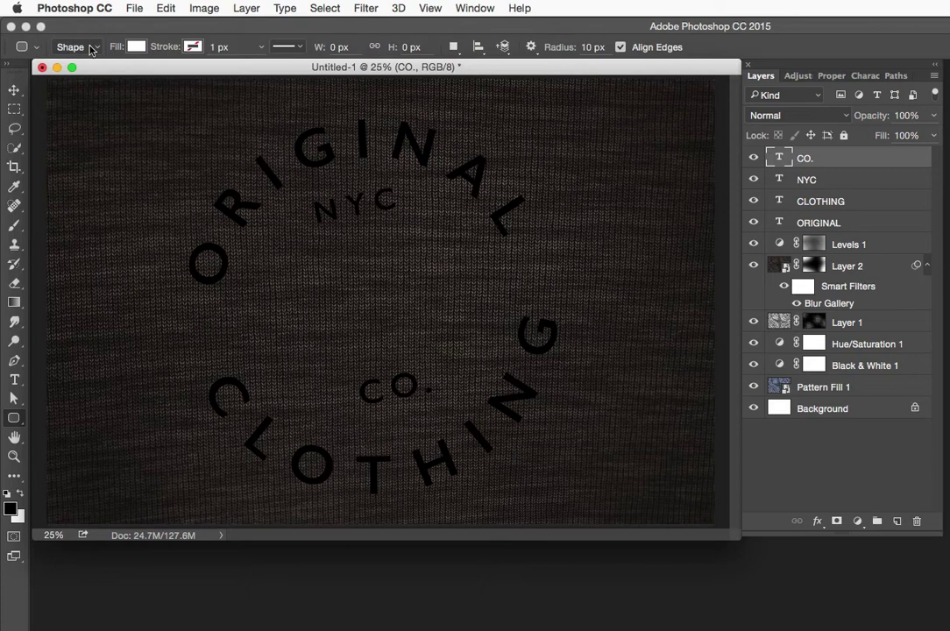
left_click(19, 495)
left_click(19, 495)
left_click(135, 45)
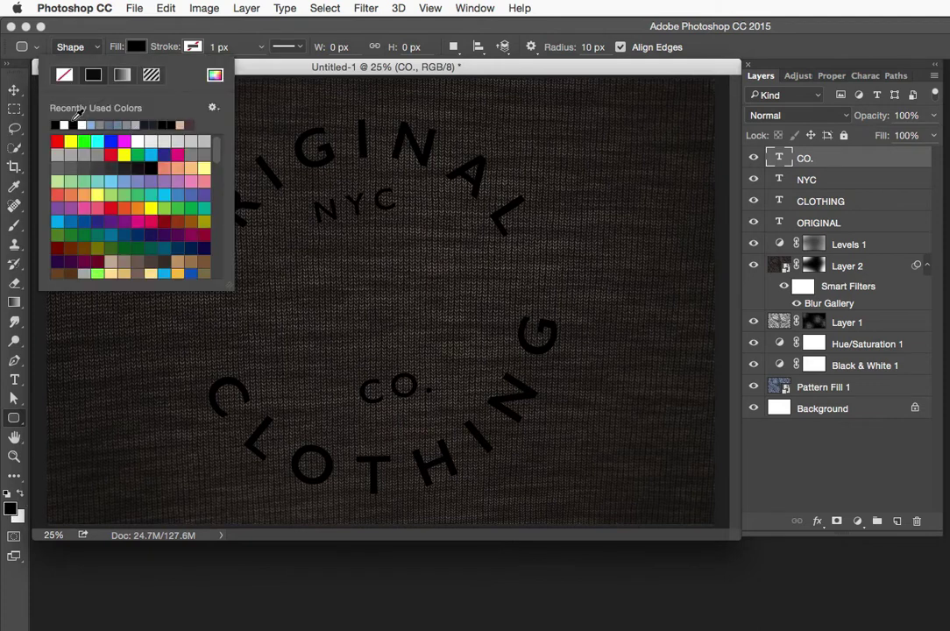
left_click(160, 33)
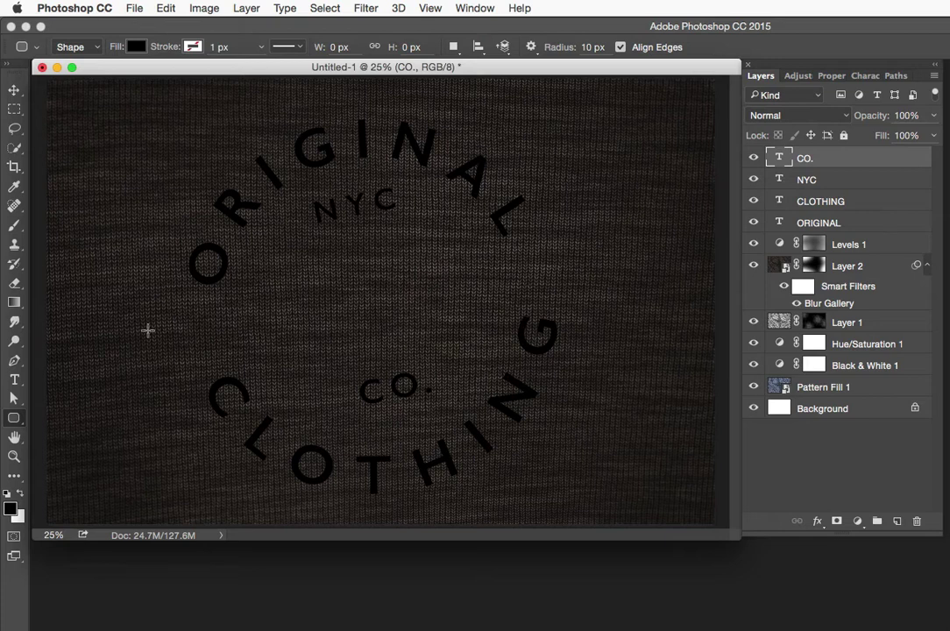
Draw a rounded rectangle about 210 by 28 px and place it in the gap between ORIGINAL's O and CLOTHING's C
left_click_drag(121, 331, 159, 333)
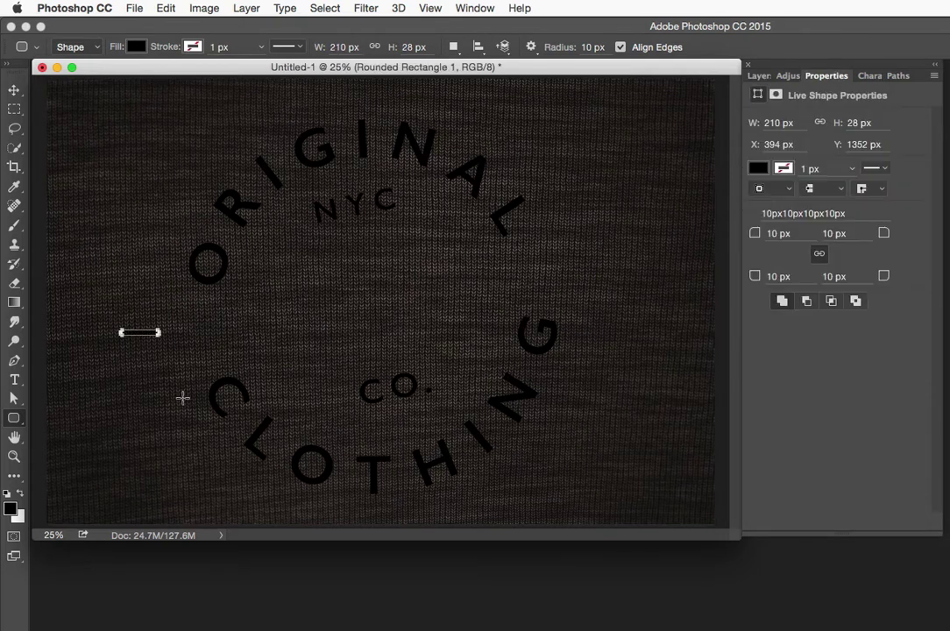
left_click(757, 76)
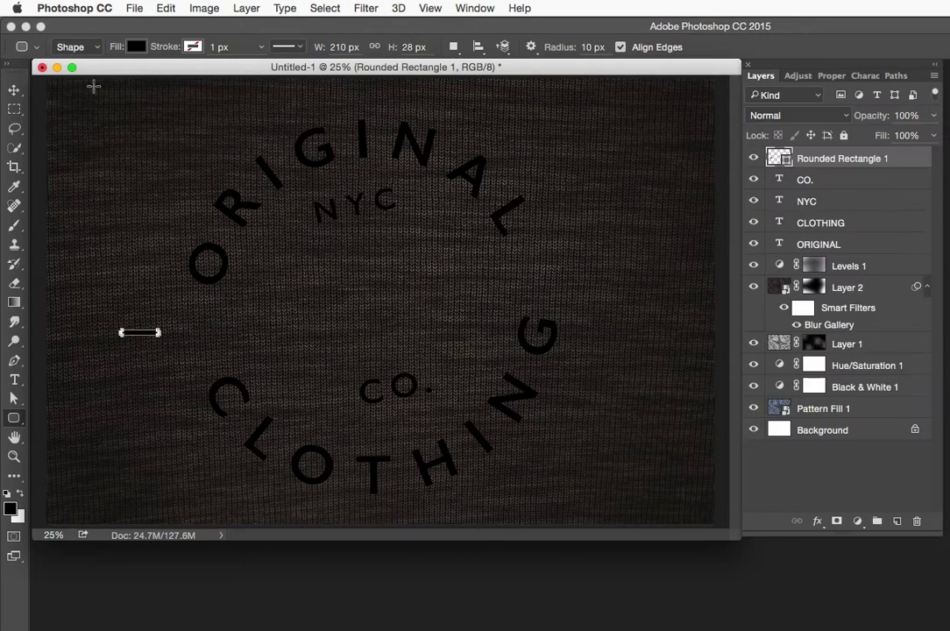
left_click(14, 90)
left_click_drag(150, 340, 216, 340)
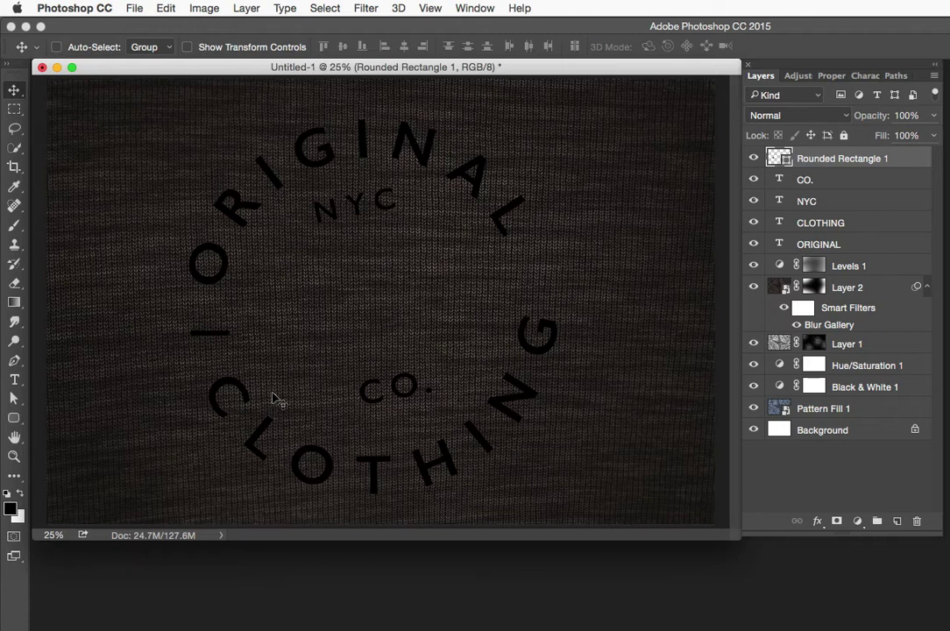
Rotate the rounded bar to about -11 degrees and place a copy in the gap between ORIGINAL's L and CLOTHING's G
key("super+t")
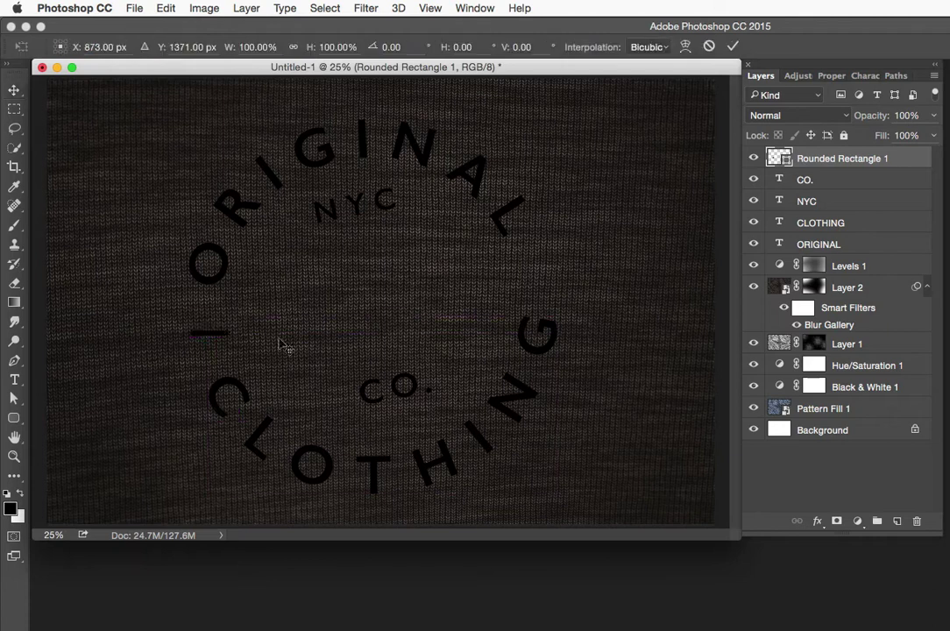
left_click_drag(237, 316, 235, 313)
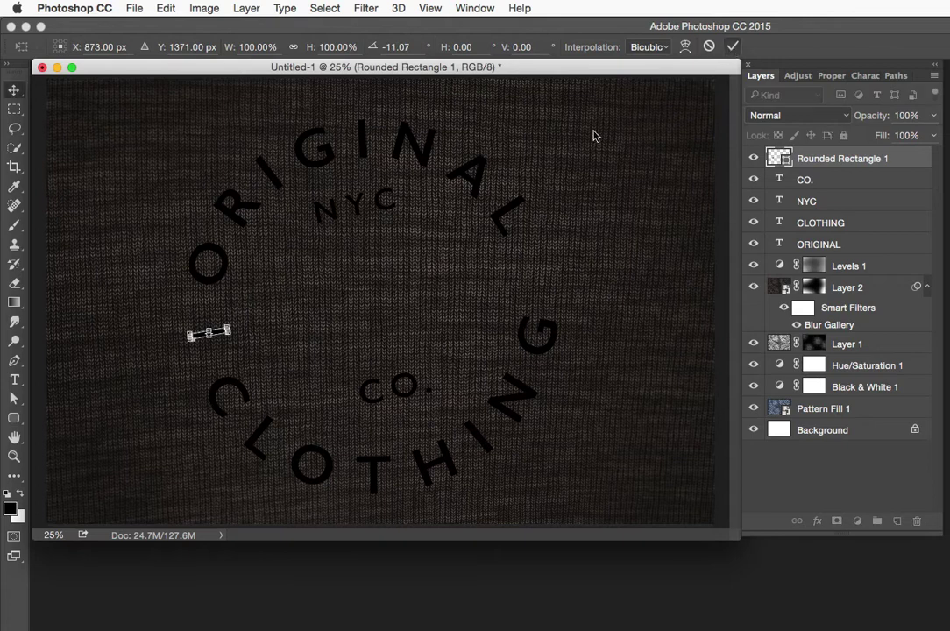
key("Return")
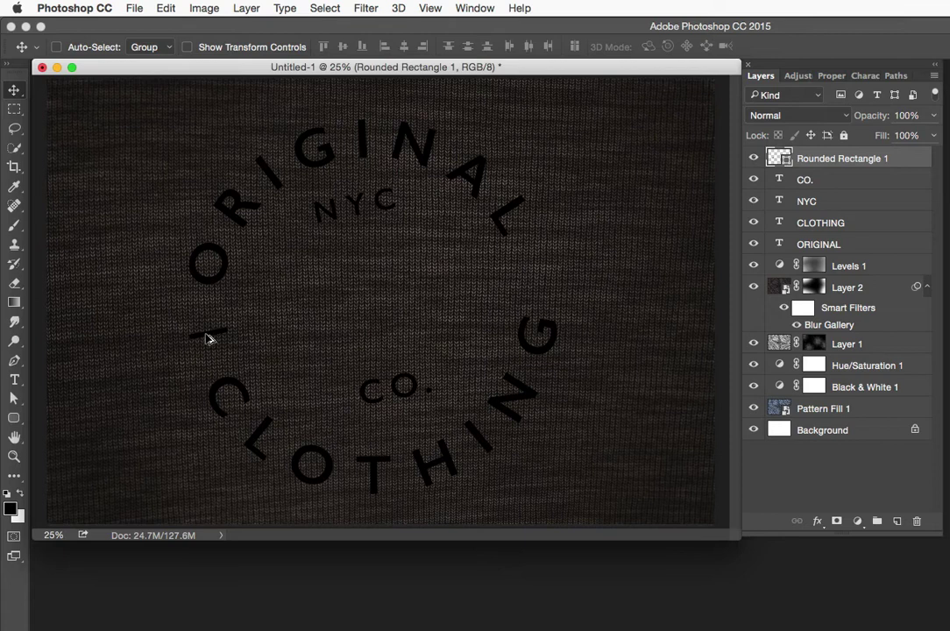
left_click_drag(208, 338, 526, 274)
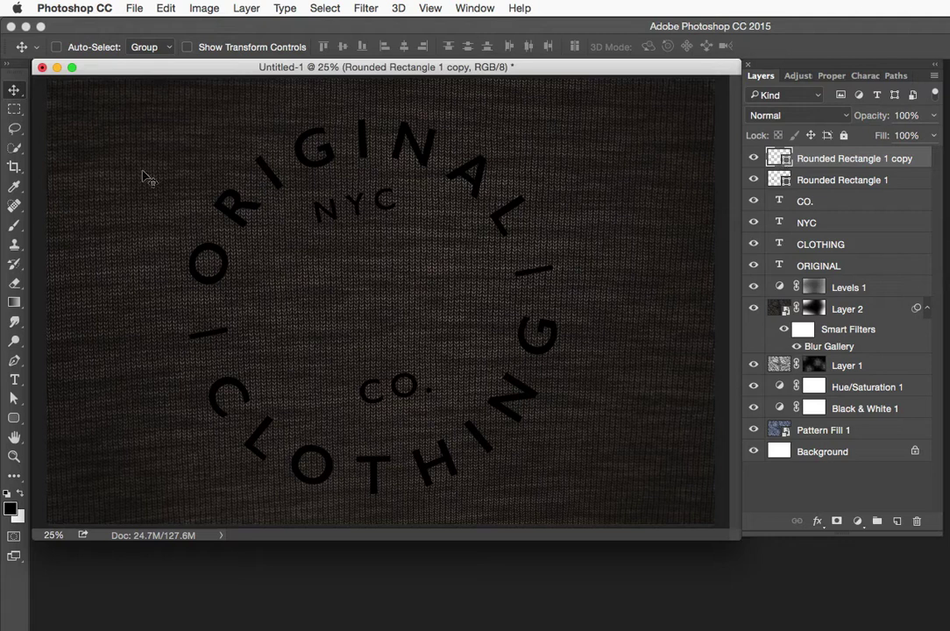
Add the text "Hustlers" near the upper-left corner of the canvas and bring up its character formatting
left_click(15, 380)
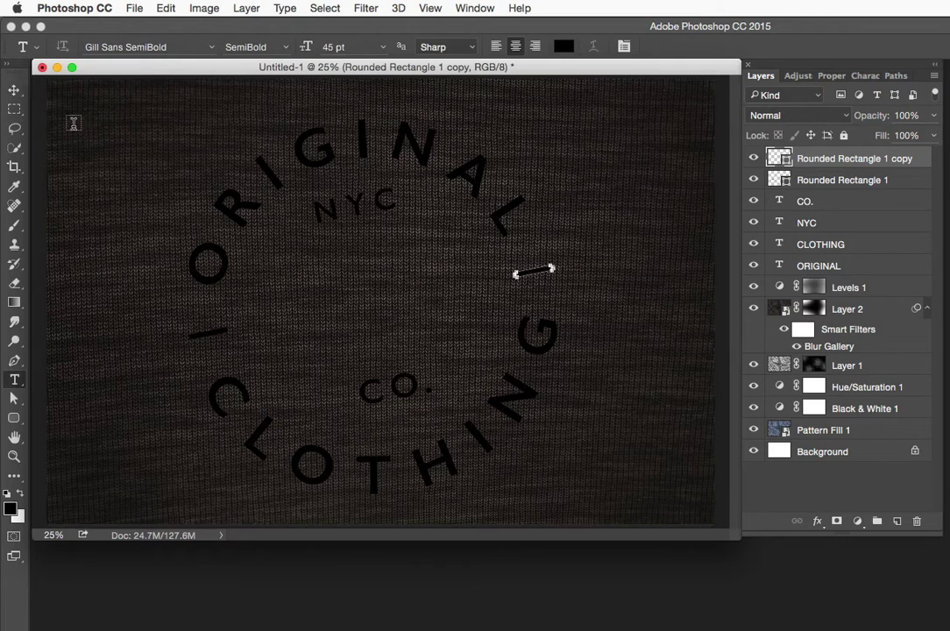
left_click(76, 128)
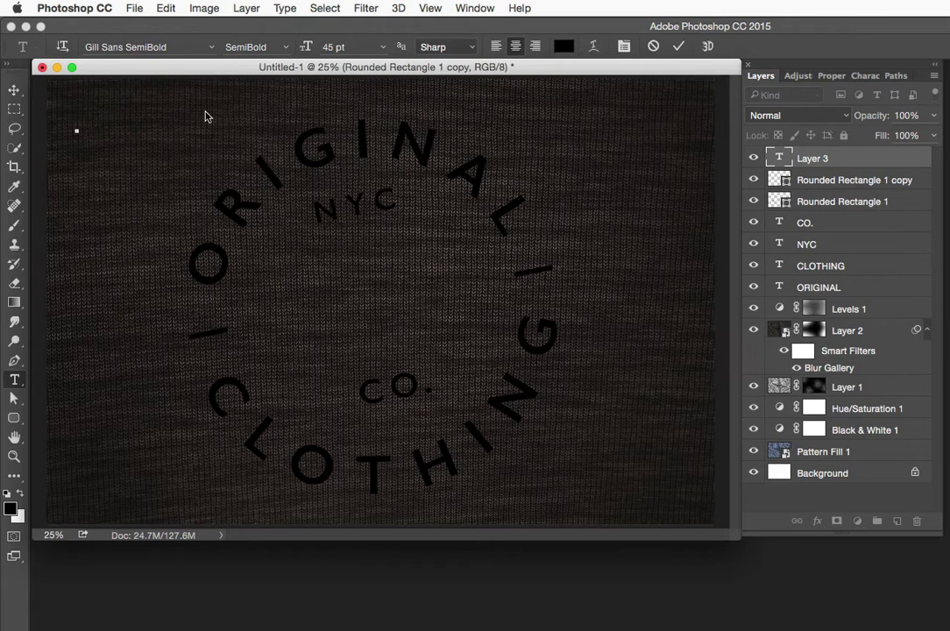
type("Hustler")
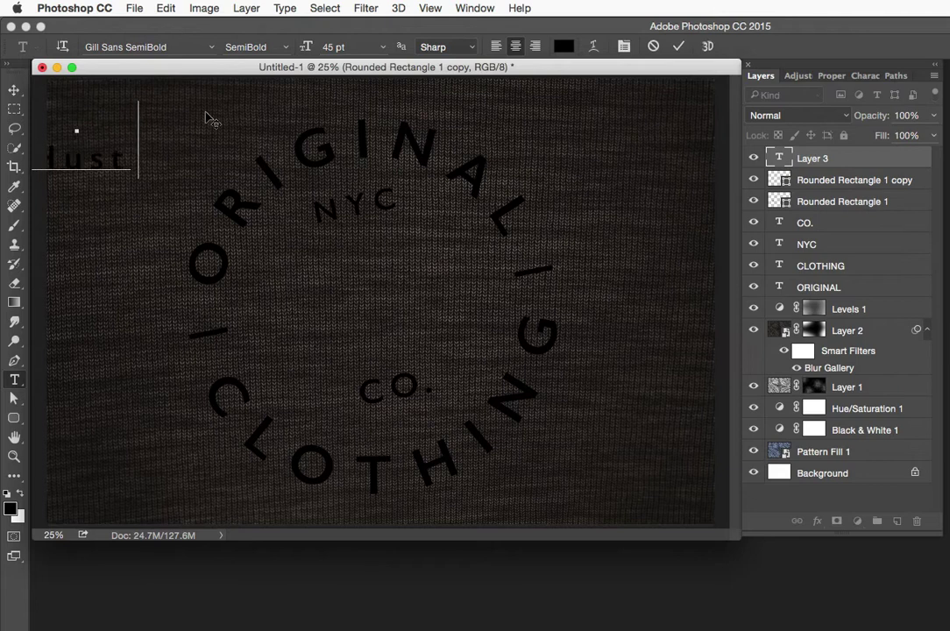
type("s")
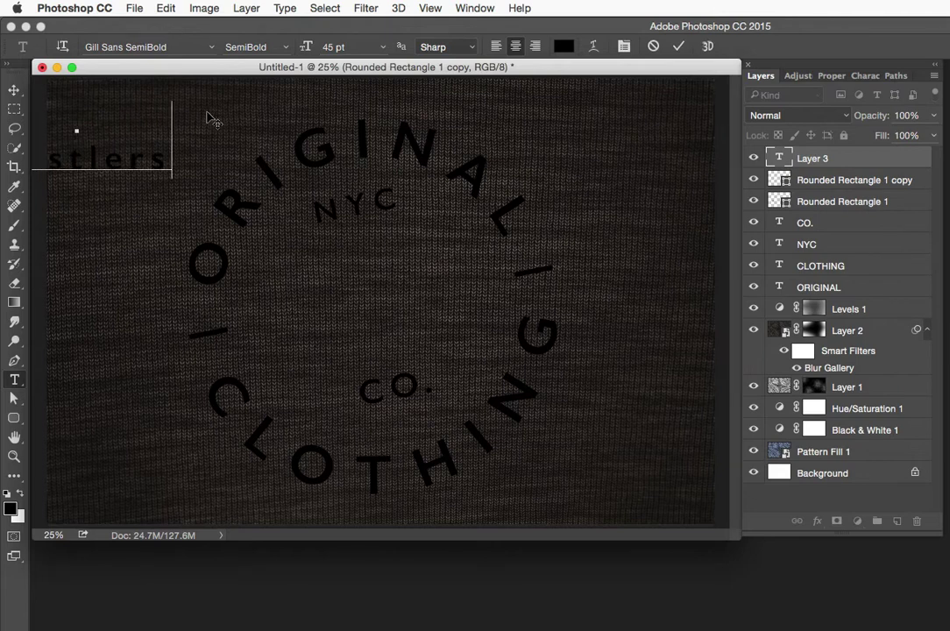
left_click(678, 49)
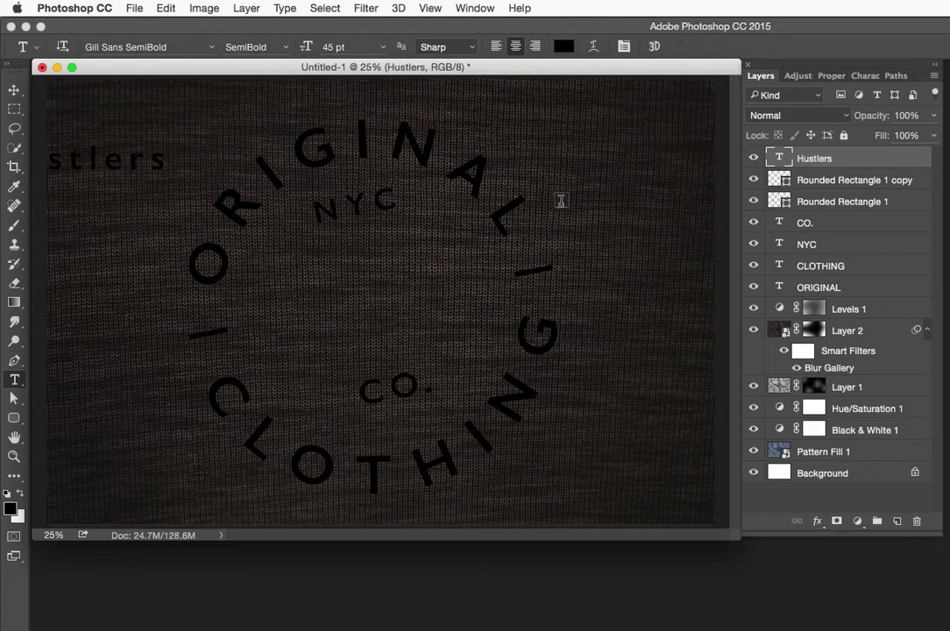
left_click(865, 75)
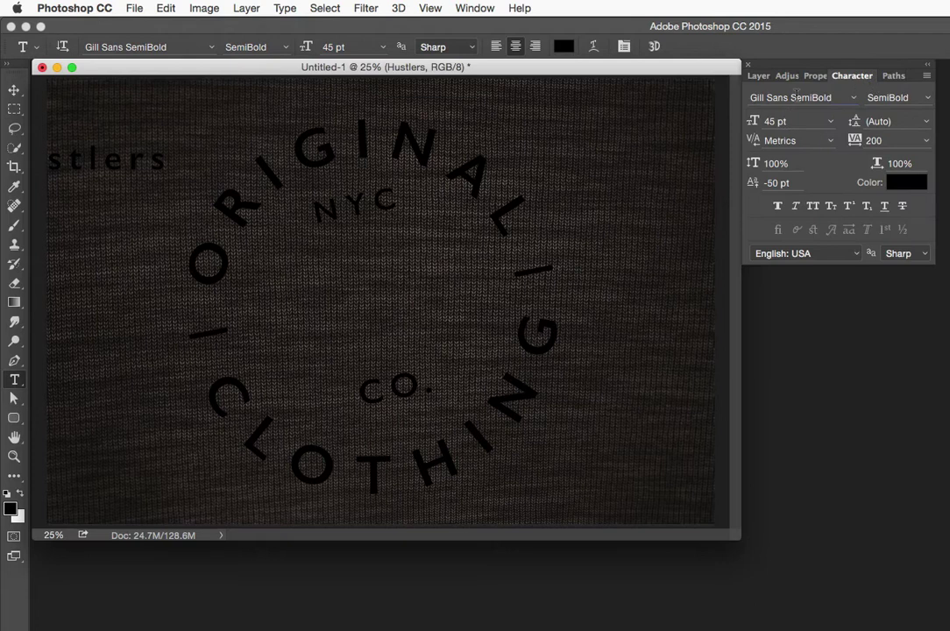
double_click(794, 98)
left_click(794, 97)
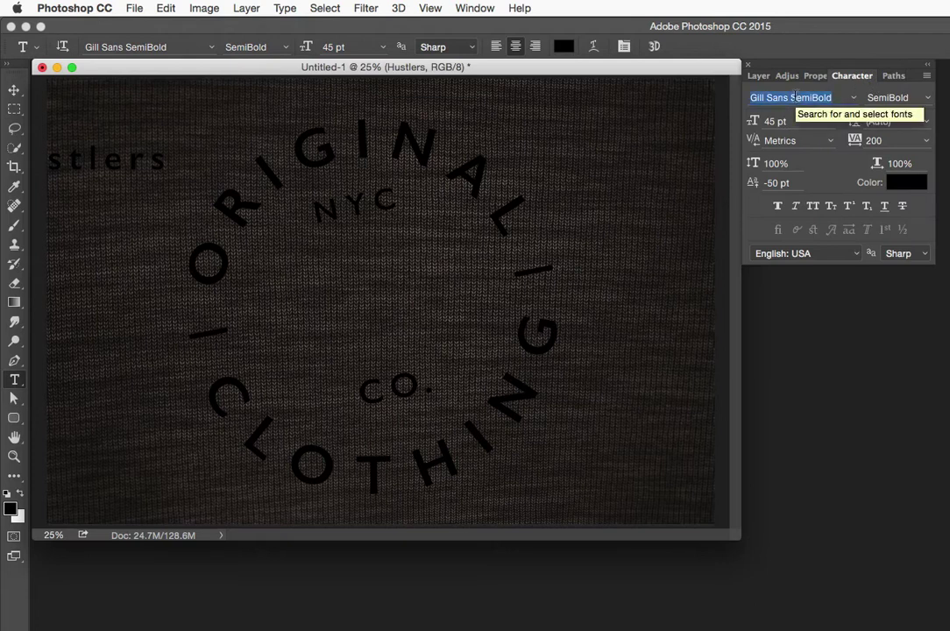
type("Insom")
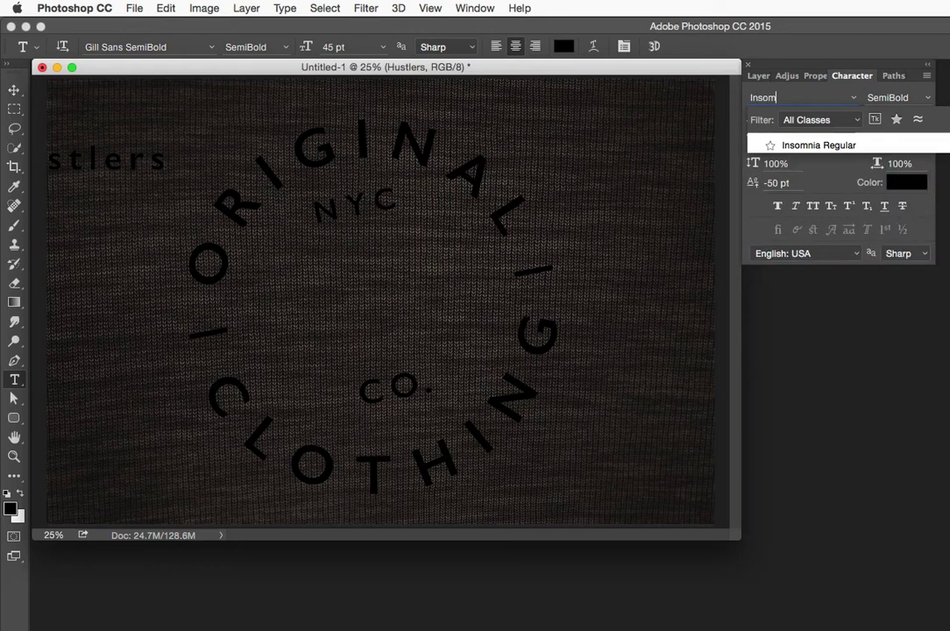
type("ia")
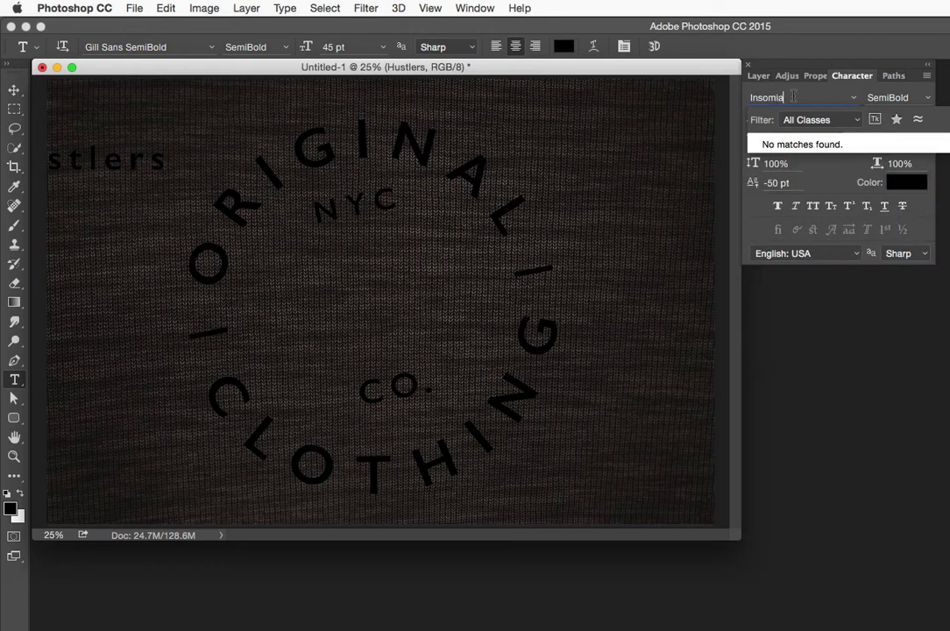
key("Escape")
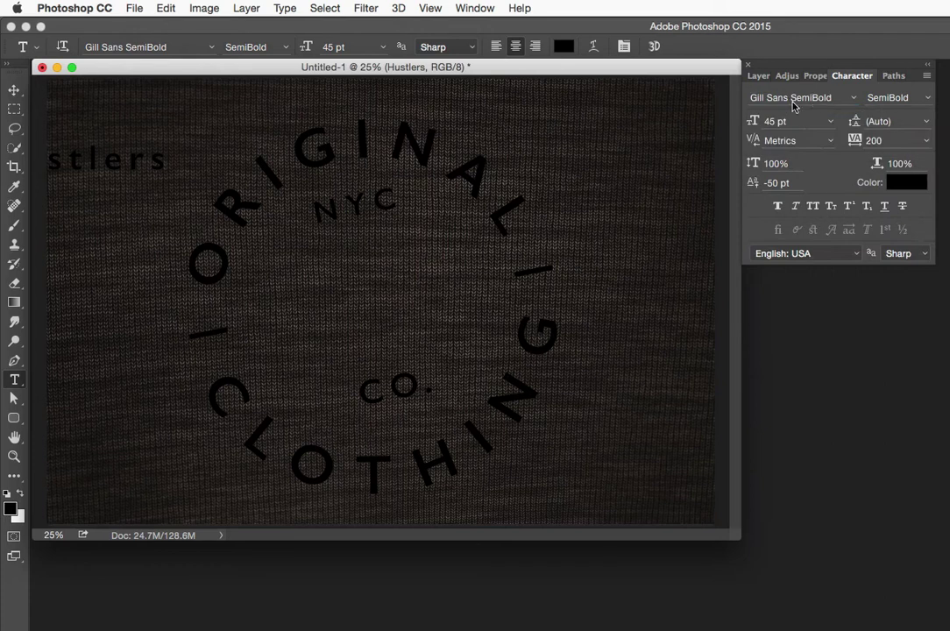
Change the font of the Hustlers text to Insomnia Regular
double_click(805, 97)
triple_click(805, 99)
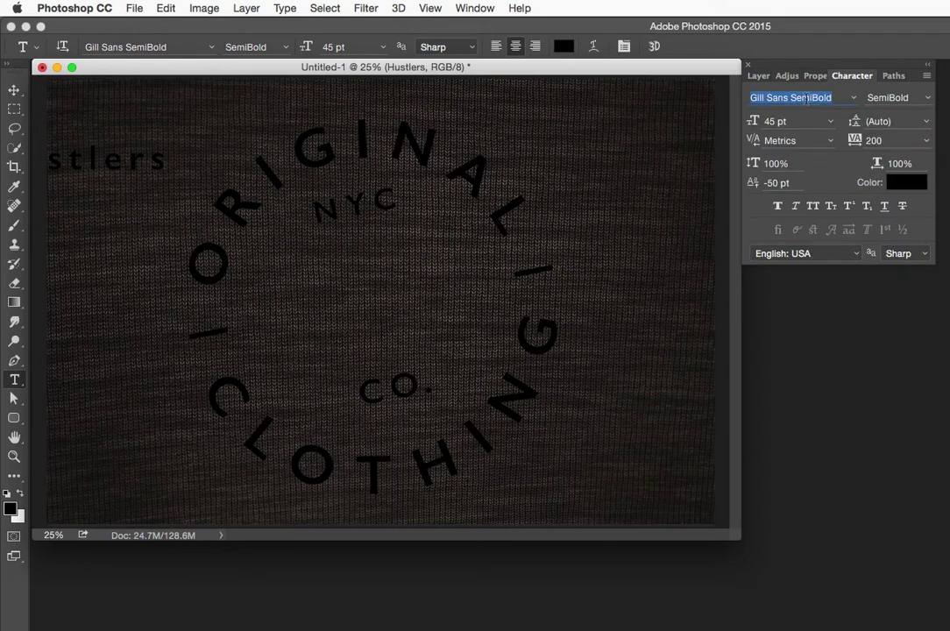
type("Ins")
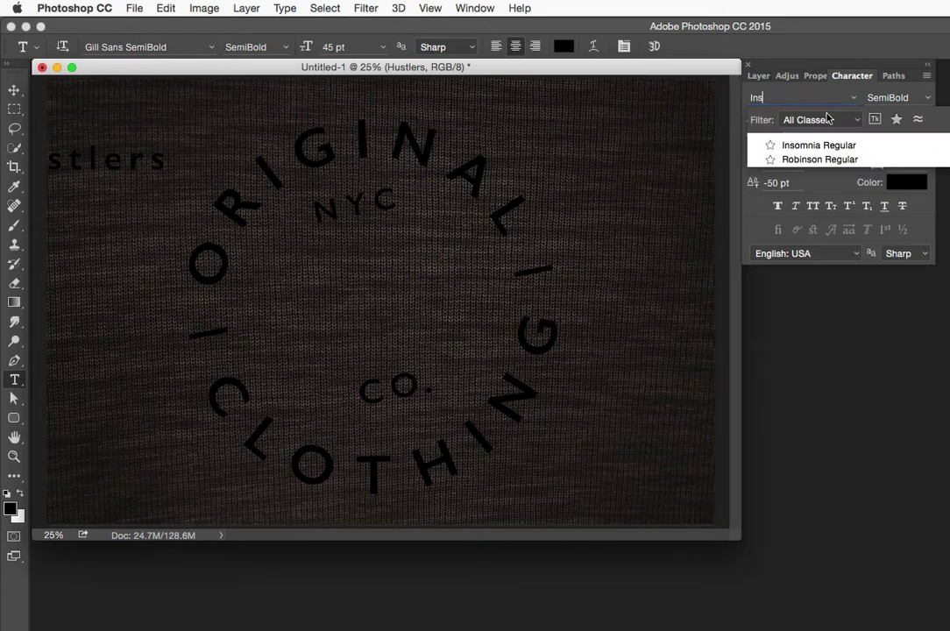
left_click(788, 145)
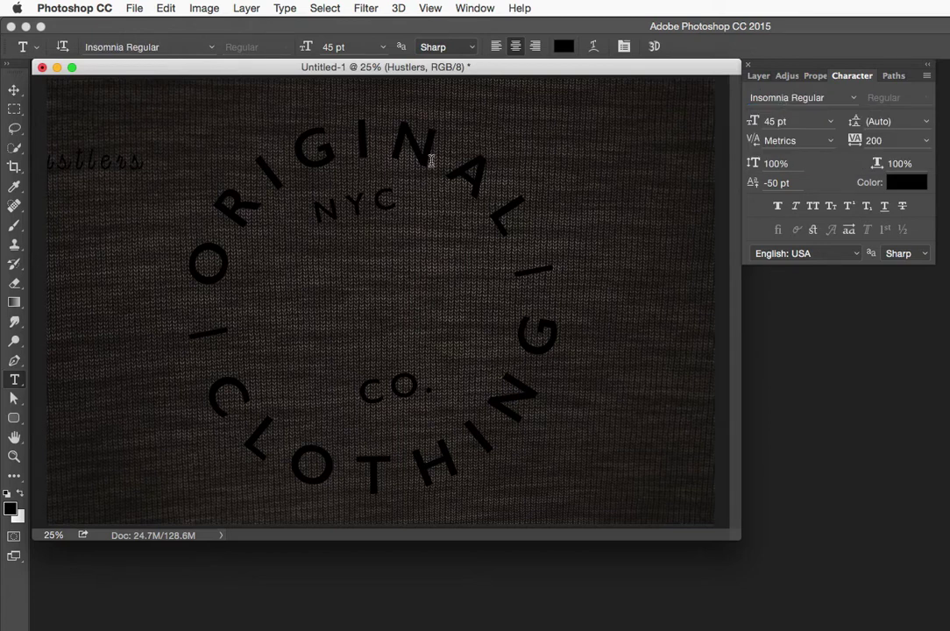
Set the Hustlers text size to 140 pt and its tracking to 0
left_click(794, 119)
type("140")
key("Return")
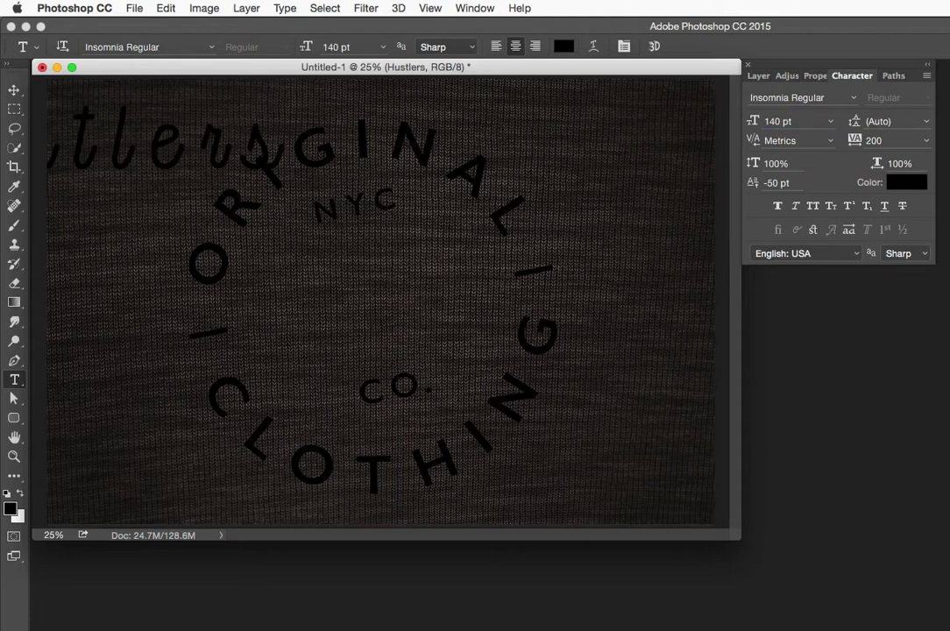
left_click(886, 140)
type("0")
key("Return")
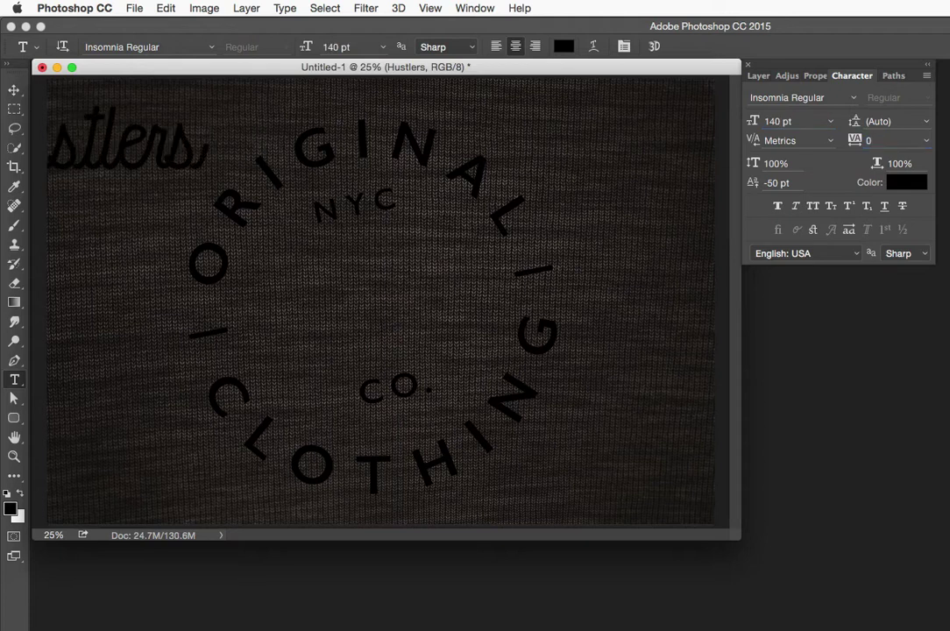
Move the Hustlers lettering into the centre of the circular text, between NYC and CO
left_click(15, 90)
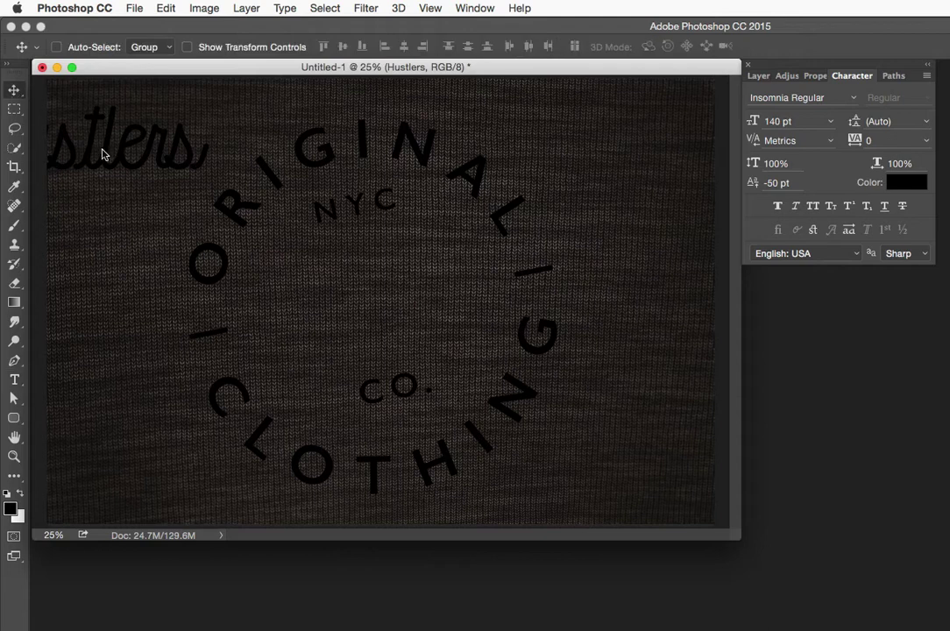
left_click_drag(101, 152, 403, 303)
key("shift+Left")
key("shift+Left")
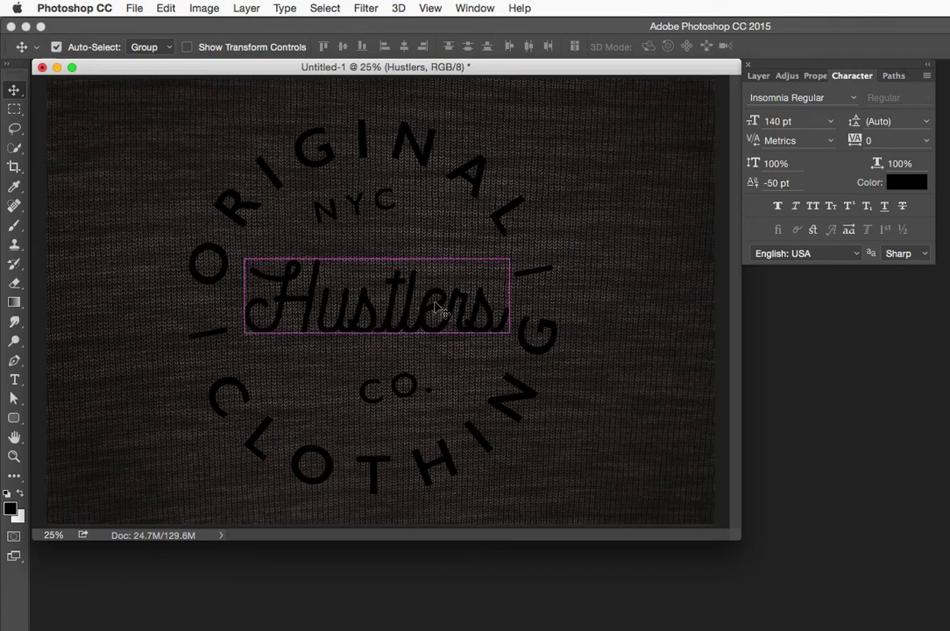
Rotate the Hustlers lettering to about -19 degrees and centre it between the two divider bars
key("ctrl+t")
left_click_drag(561, 222, 514, 161)
left_click_drag(430, 299, 415, 300)
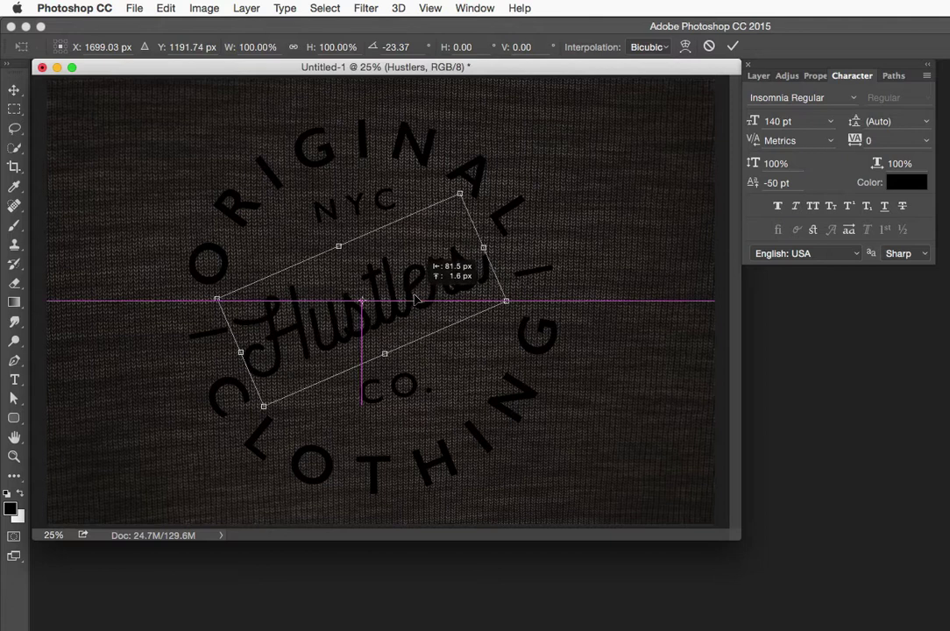
left_click_drag(495, 141, 503, 157)
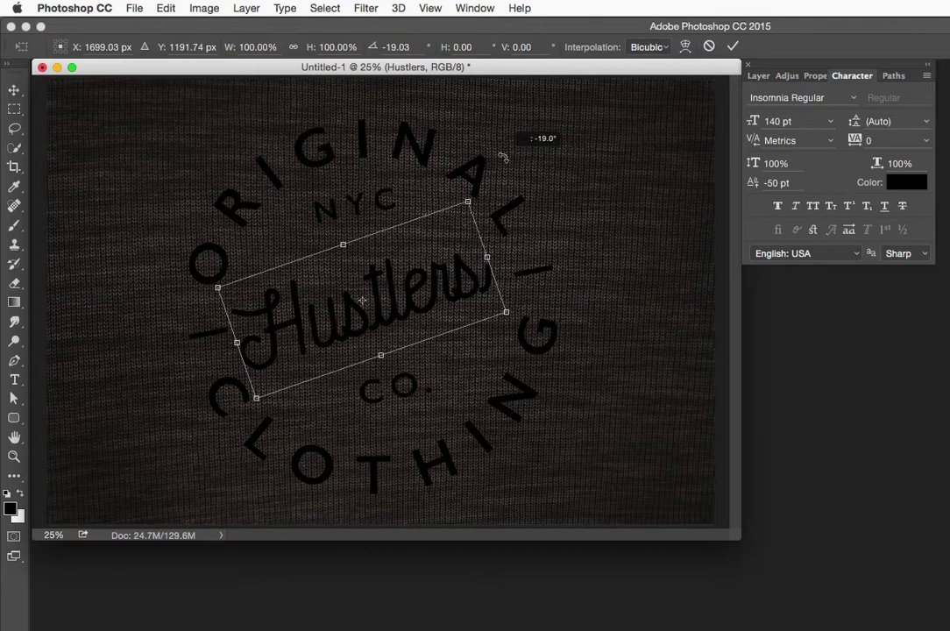
key("Return")
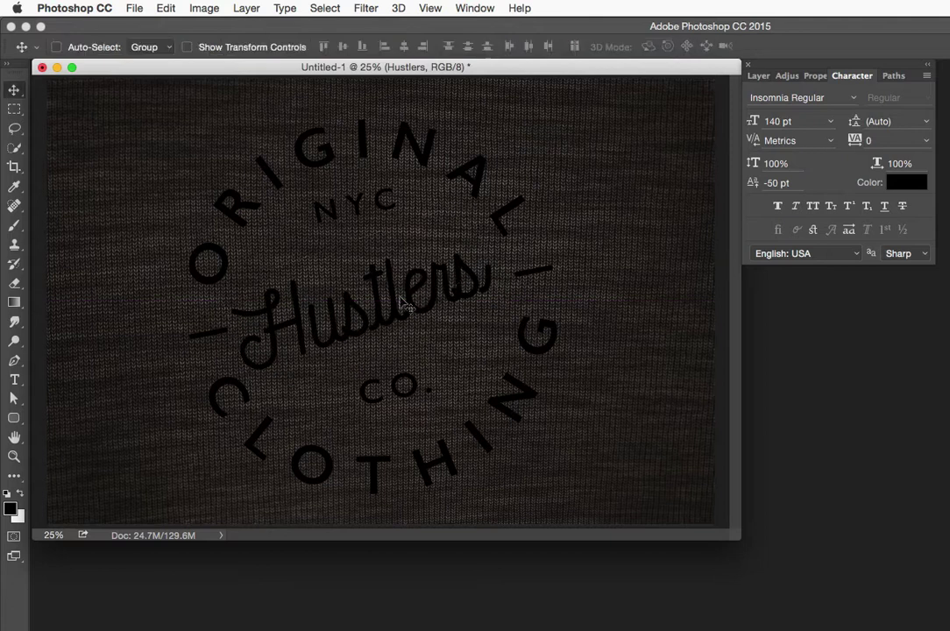
left_click_drag(326, 256, 333, 255)
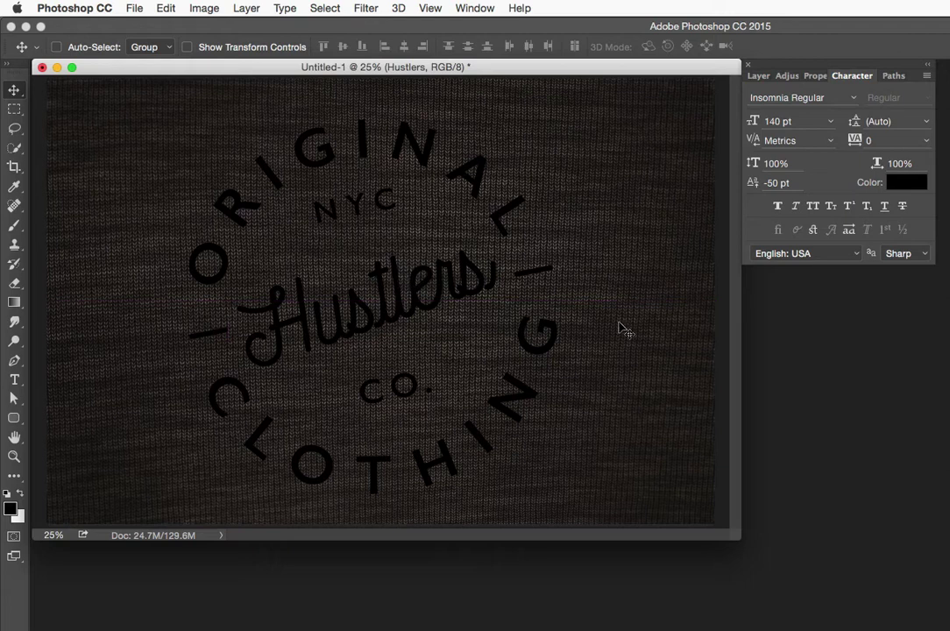
Move NYC slightly down and CO. slightly up so both sit closer to the Hustlers lettering
left_click(757, 76)
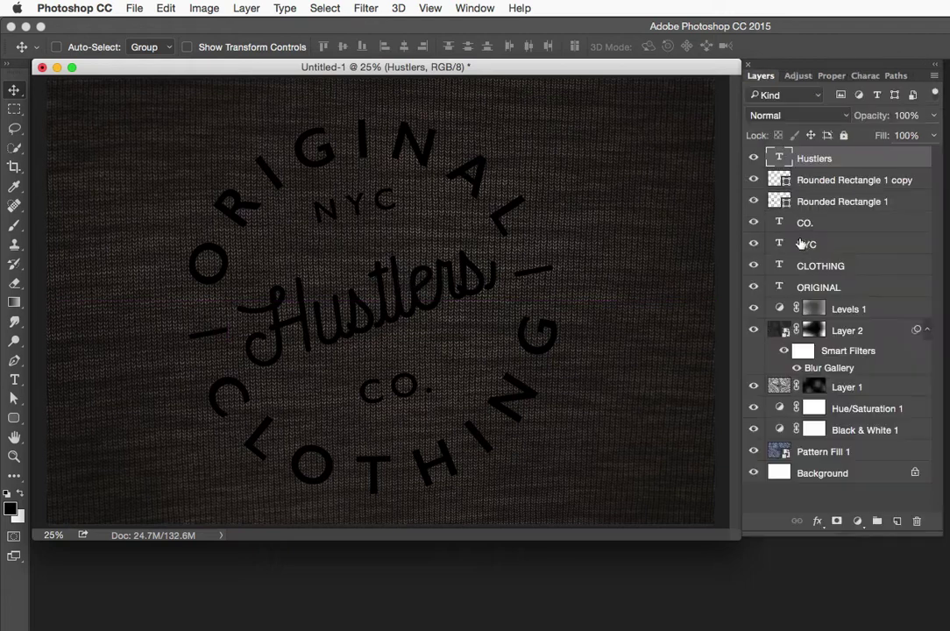
left_click_drag(367, 203, 368, 213)
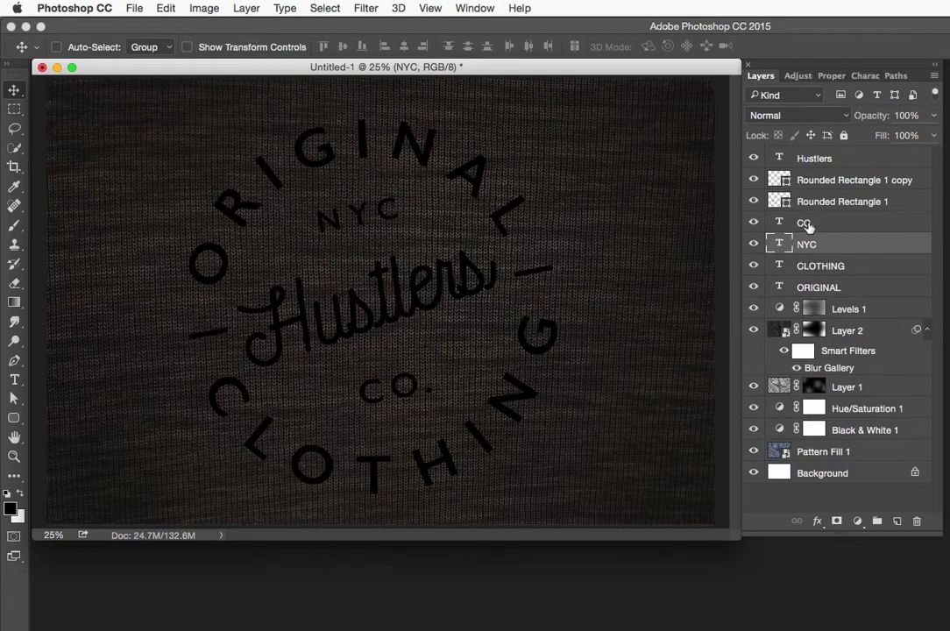
left_click(394, 376, "ctrl")
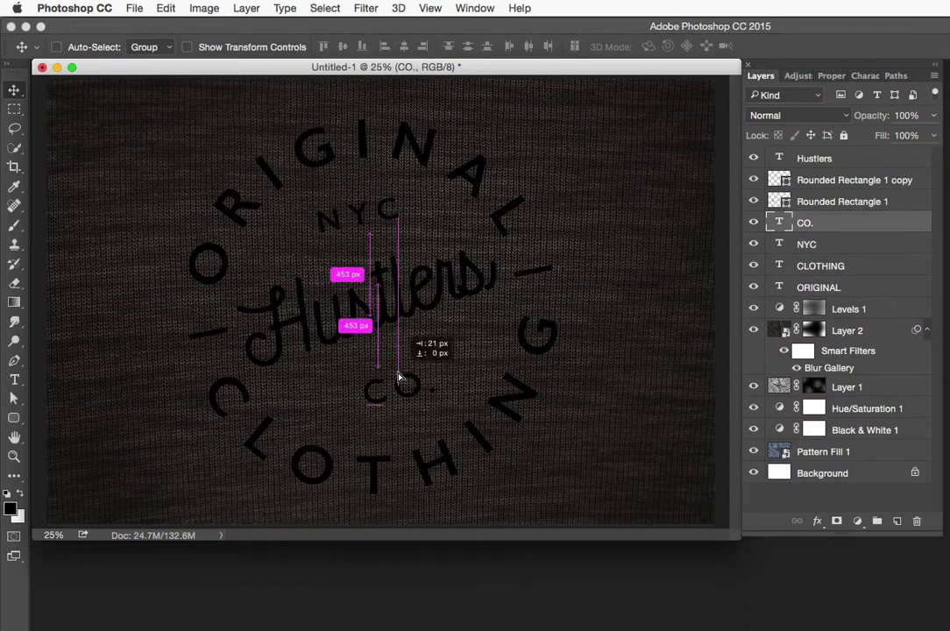
mouse_move(394, 377)
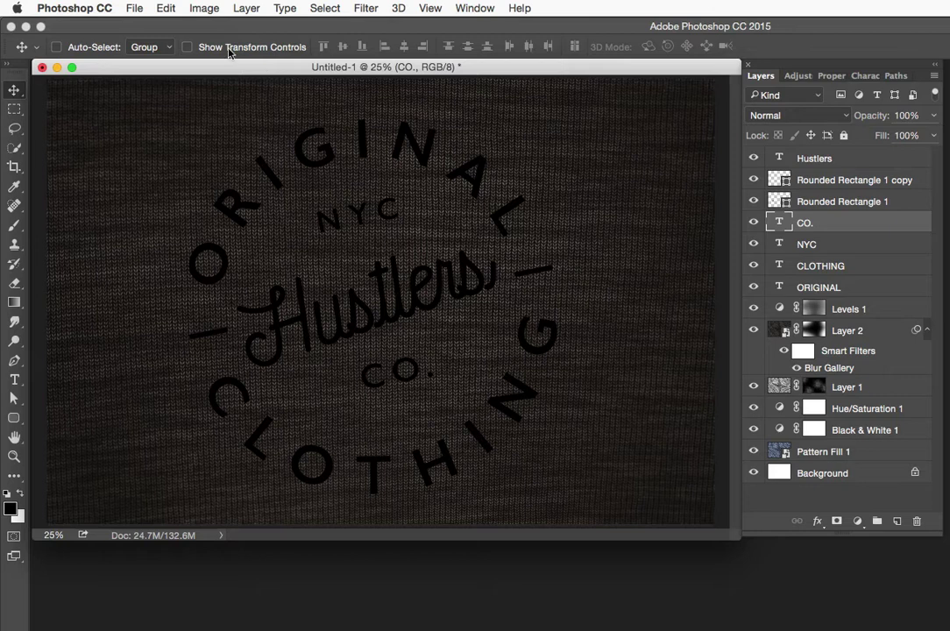
Create a new 3600 by 2400 px, 300 ppi RGB document with a white background and place its window over the label design
left_click(136, 8)
left_click(141, 28)
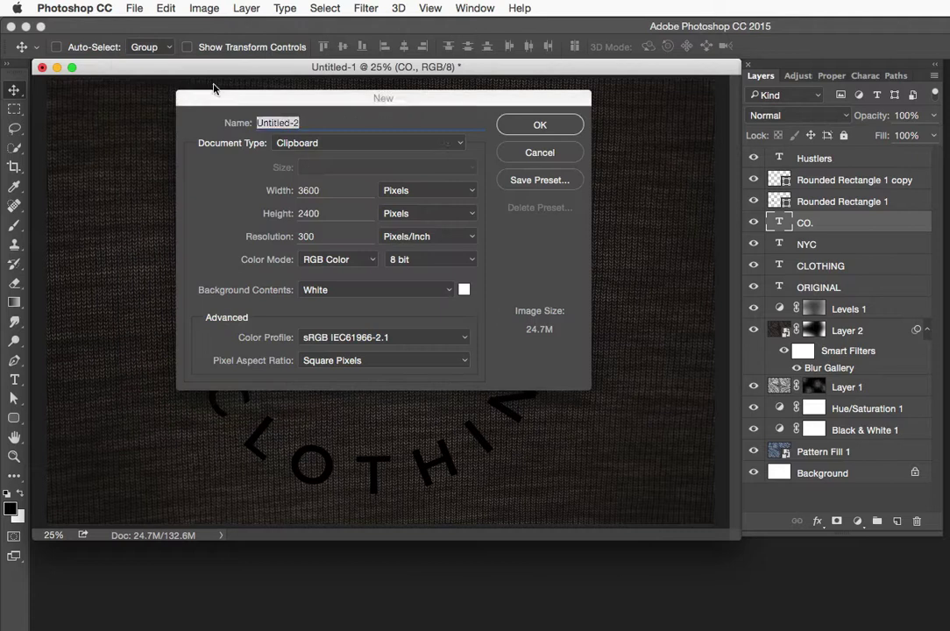
left_click(525, 129)
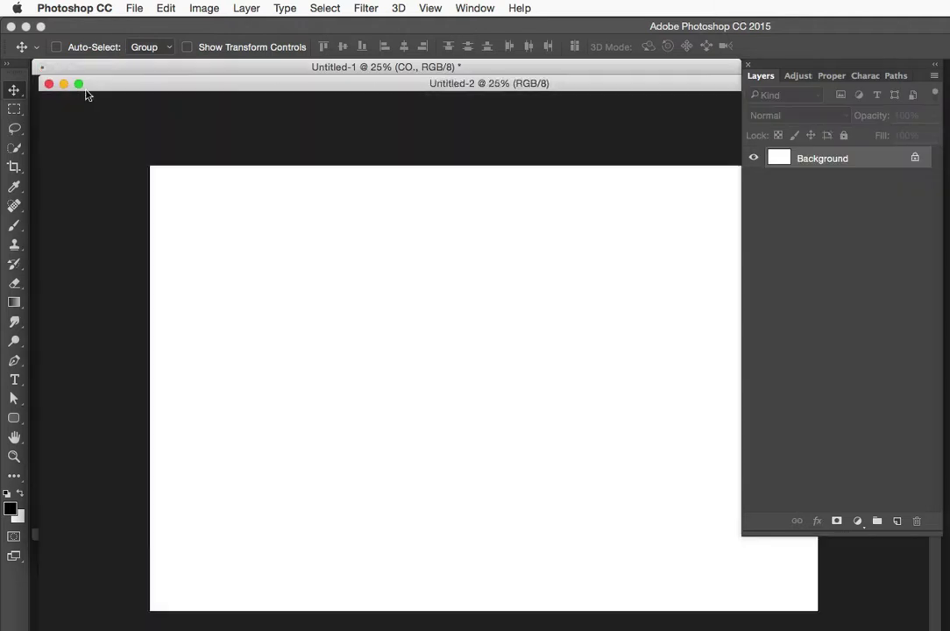
left_click(76, 84)
left_click_drag(104, 85, 99, 66)
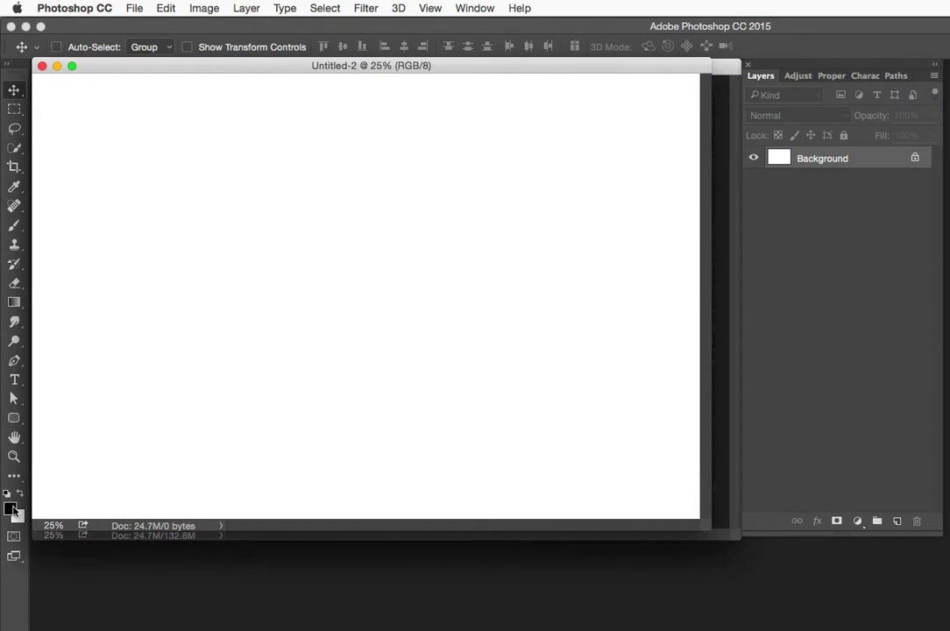
Render the Fibers filter on the white background with Variance 20 and Strength 64
left_click(366, 8)
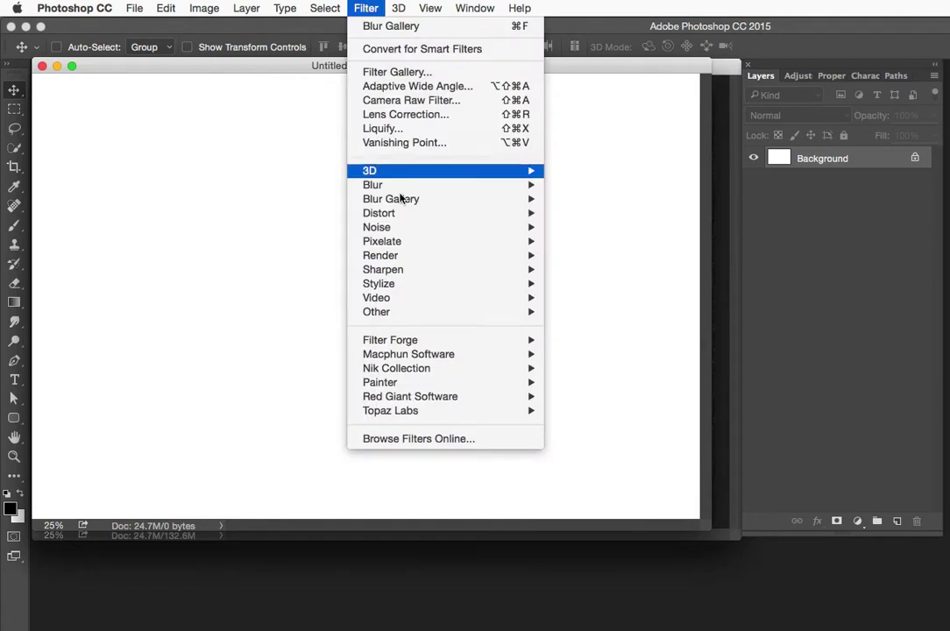
mouse_move(392, 258)
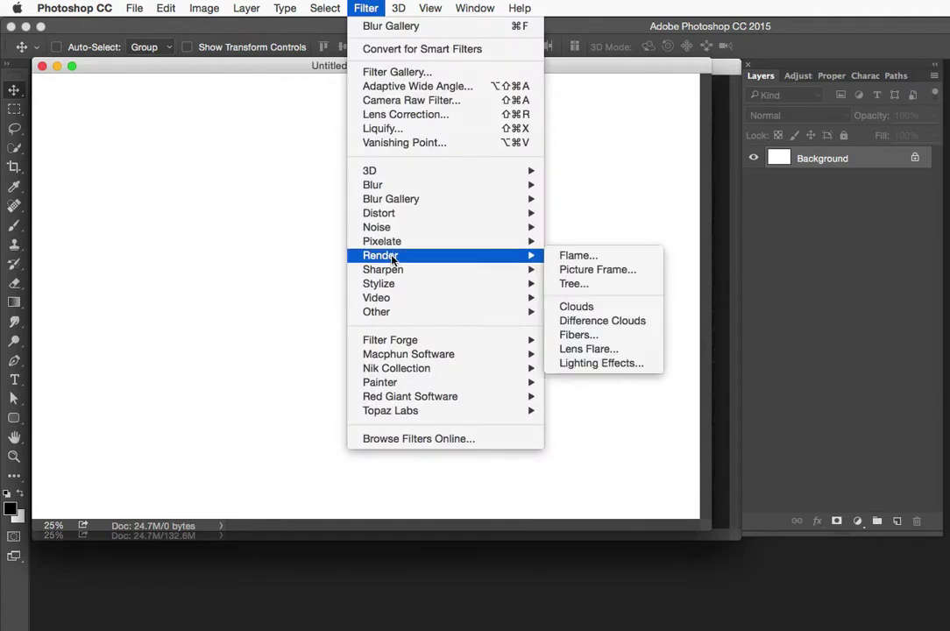
left_click(584, 336)
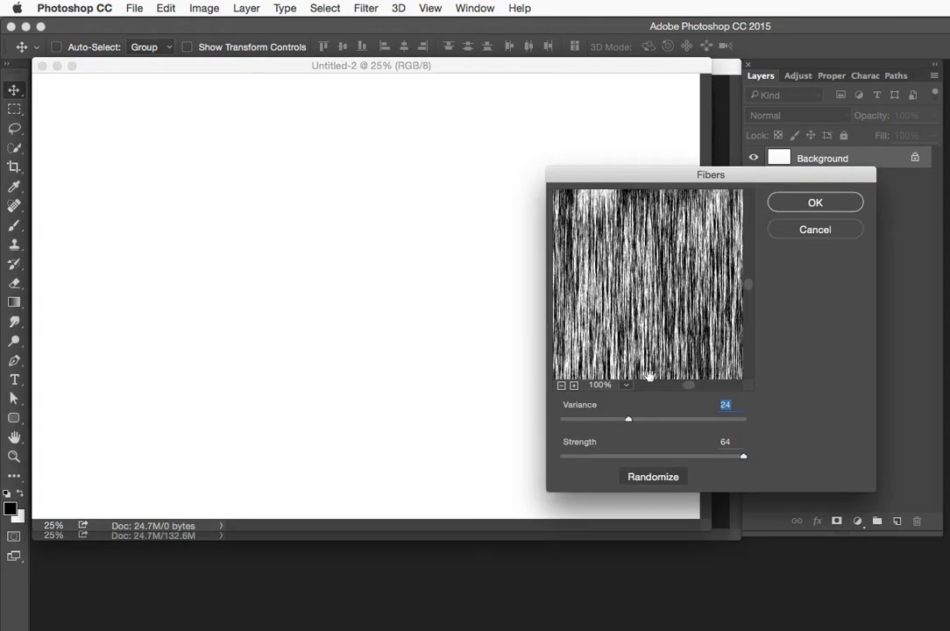
left_click_drag(628, 174, 623, 116)
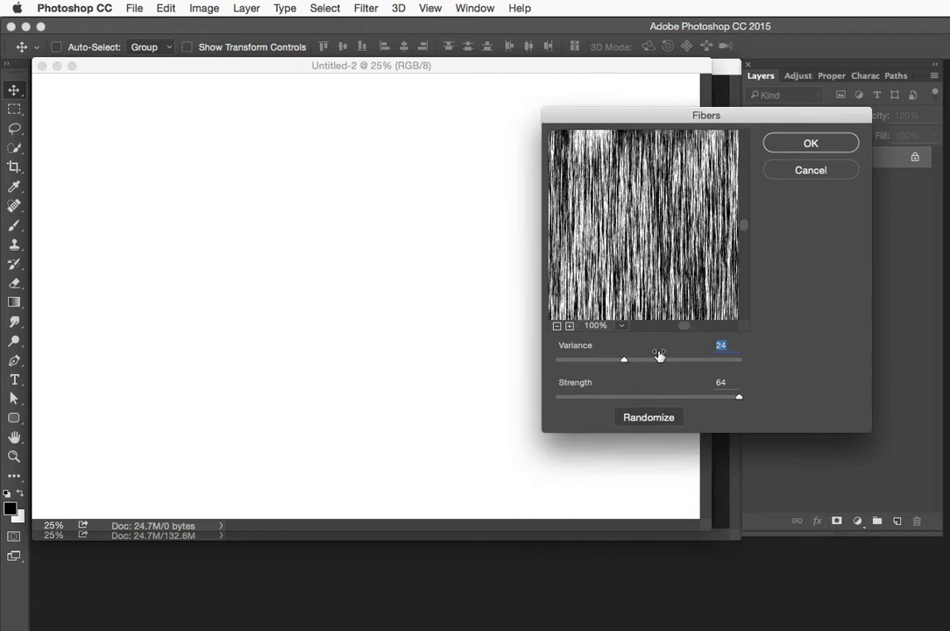
mouse_move(624, 361)
left_mouse_down()
mouse_move(695, 361)
mouse_move(570, 365)
mouse_move(627, 362)
mouse_move(592, 364)
mouse_move(614, 362)
left_mouse_up()
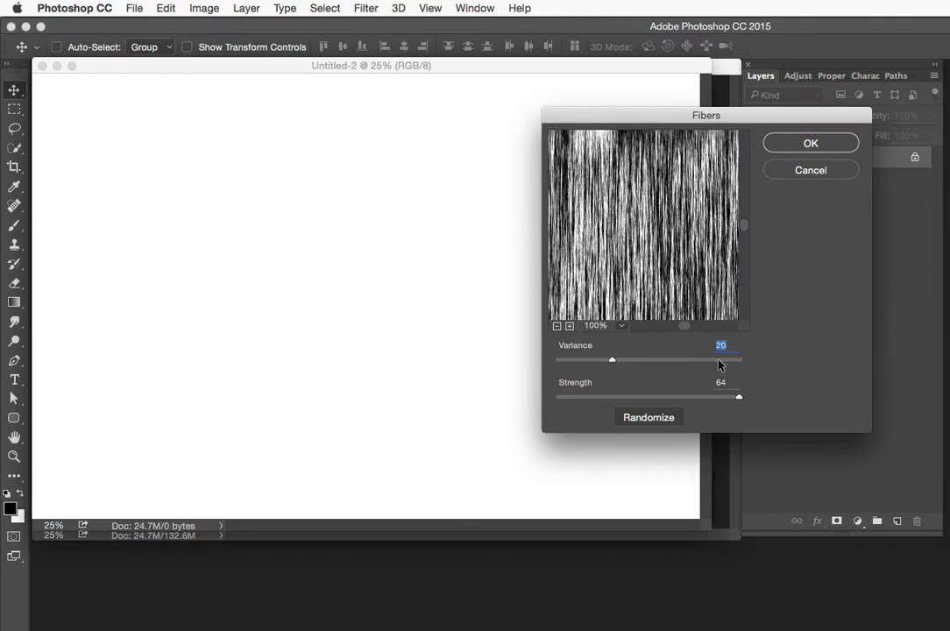
left_click_drag(740, 400, 596, 400)
left_click_drag(736, 398, 795, 394)
left_click(771, 145)
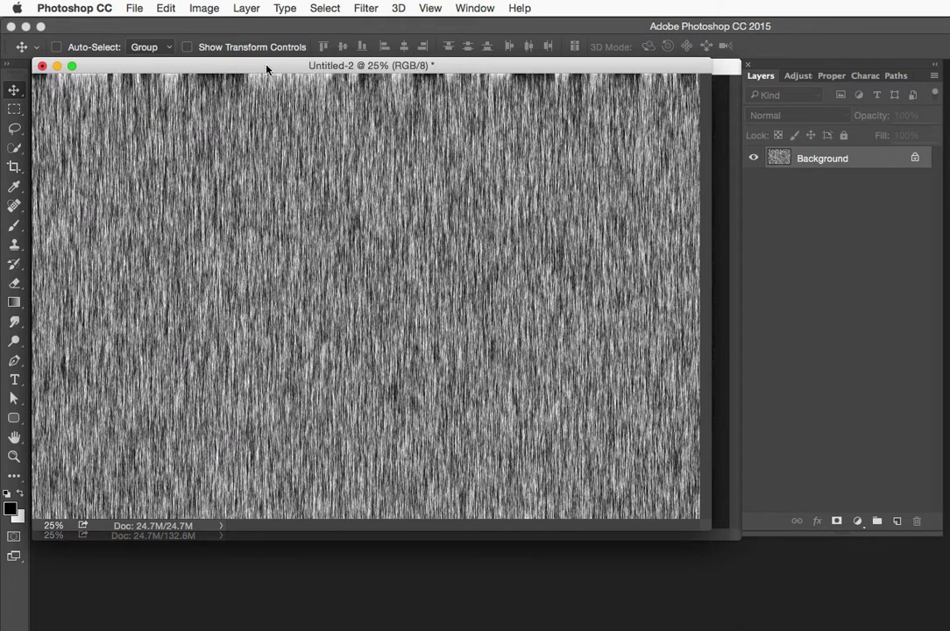
Unlock the Background of the fibers document so it becomes a regular layer
left_click_drag(267, 69, 261, 295)
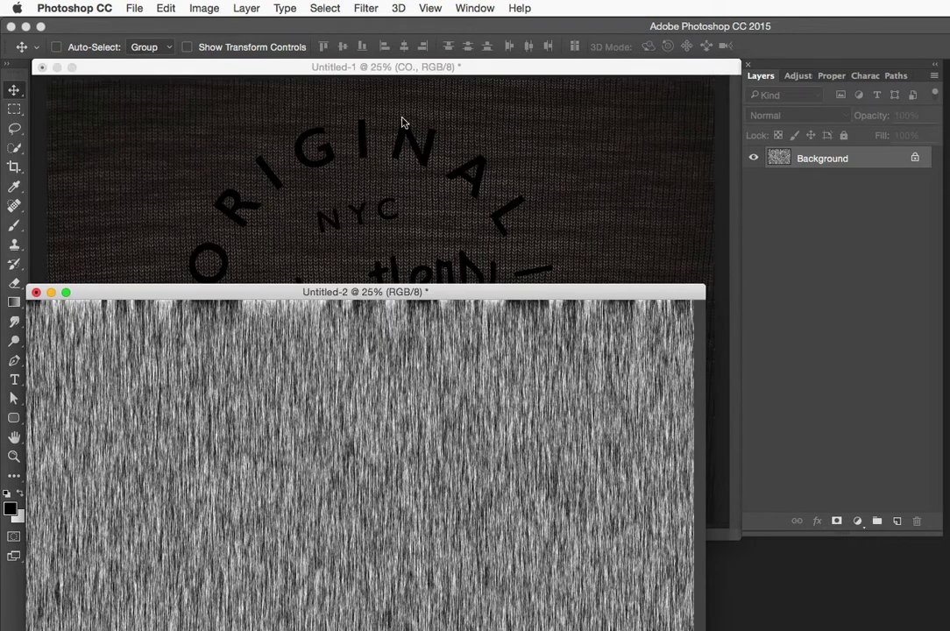
left_click_drag(284, 296, 290, 74)
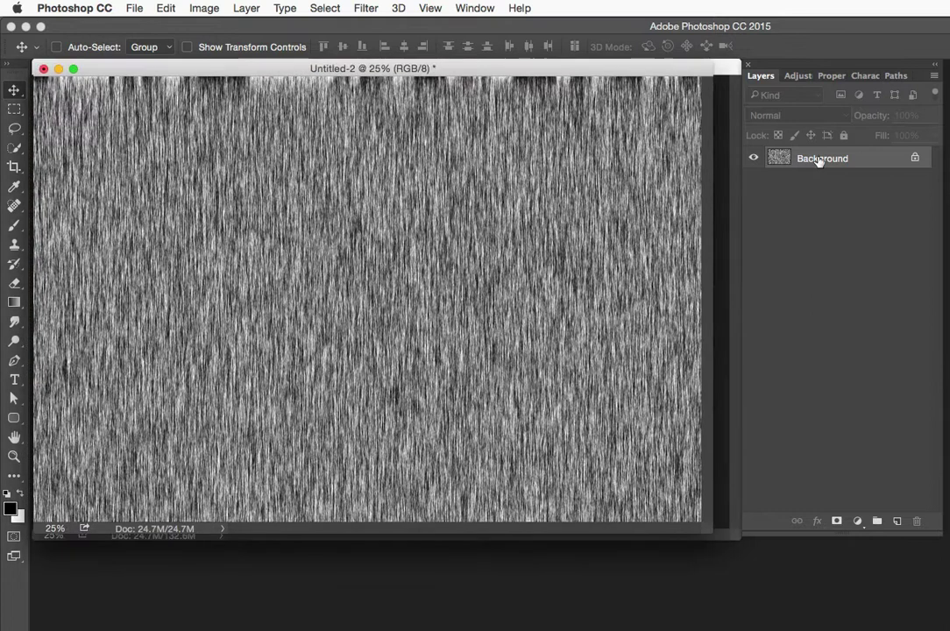
left_click(914, 159)
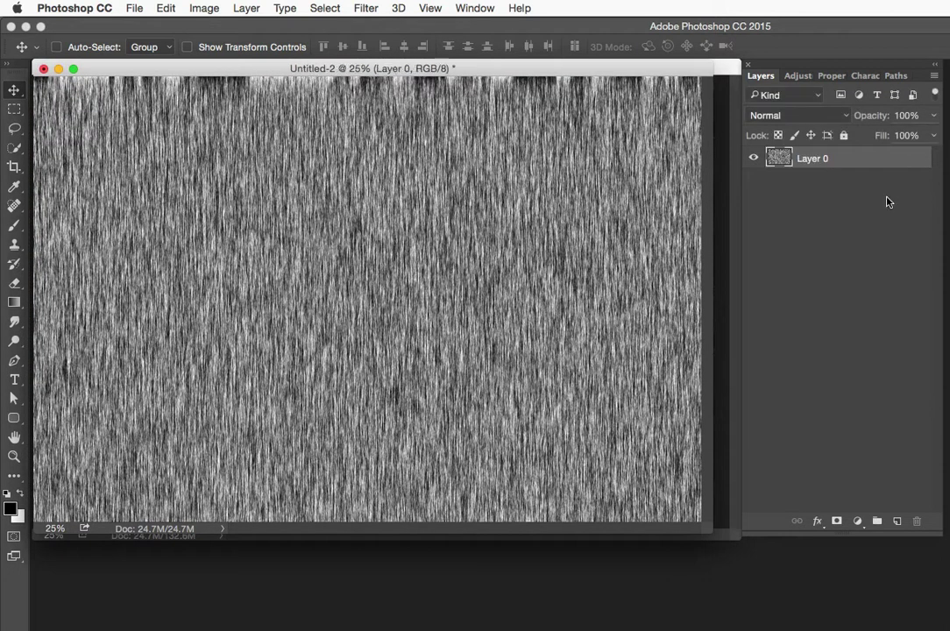
left_click_drag(530, 70, 534, 73)
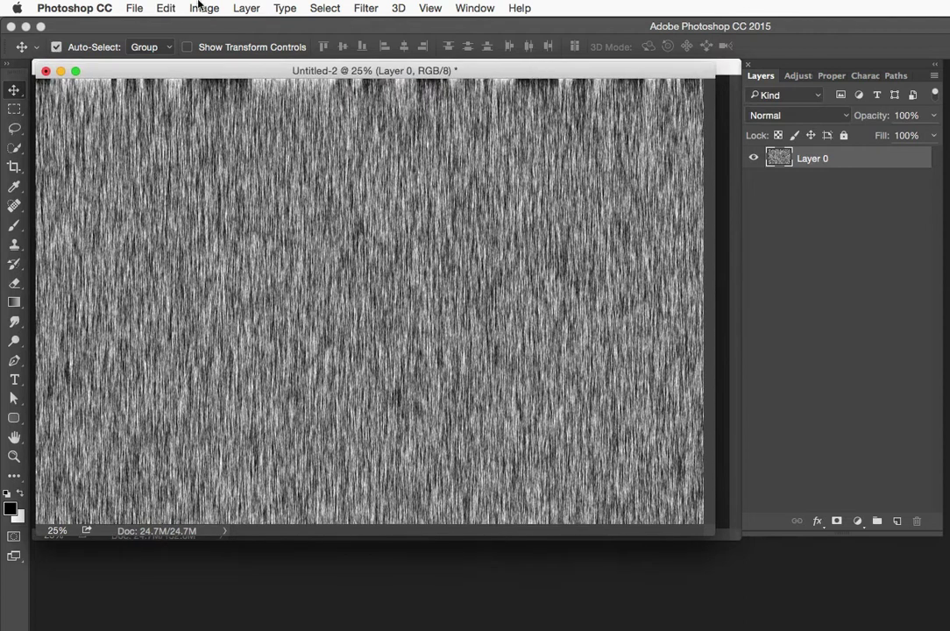
Rotate the fibers layer to about 78 degrees with Free Transform so its strands run nearly horizontally
key("super+t")
left_click(407, 181, "alt+super")
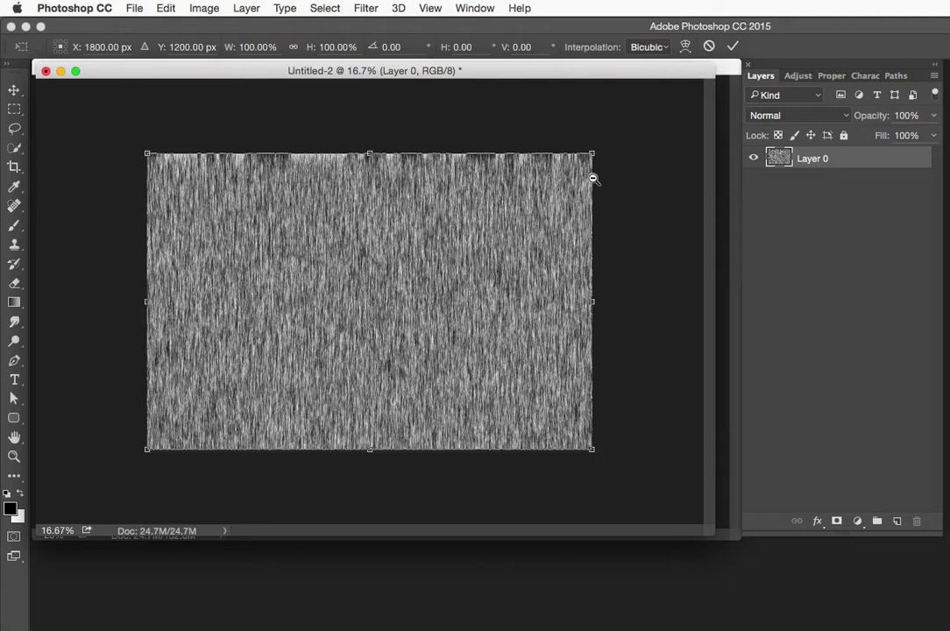
left_click(557, 179, "alt+super")
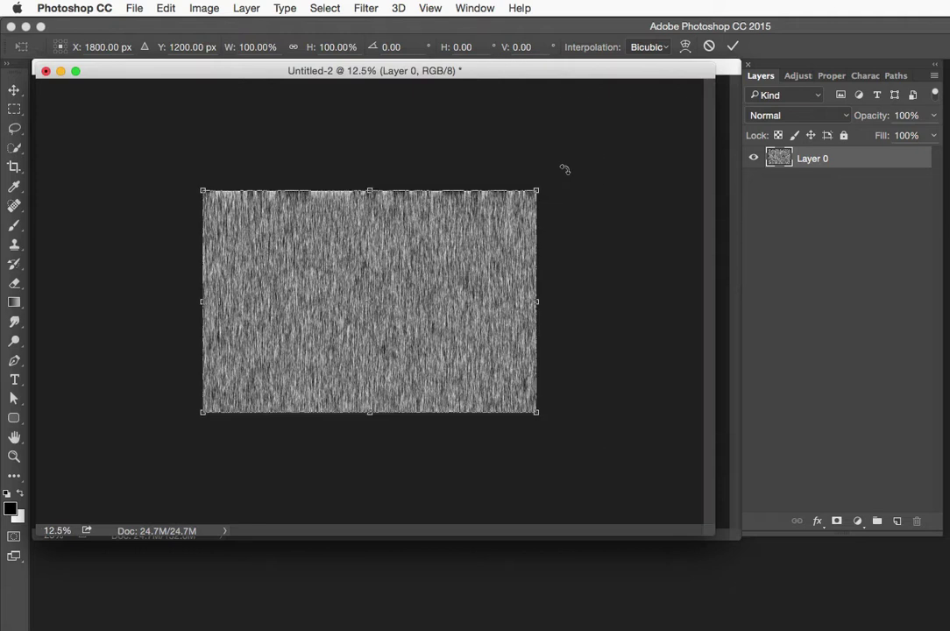
left_click_drag(562, 168, 474, 399)
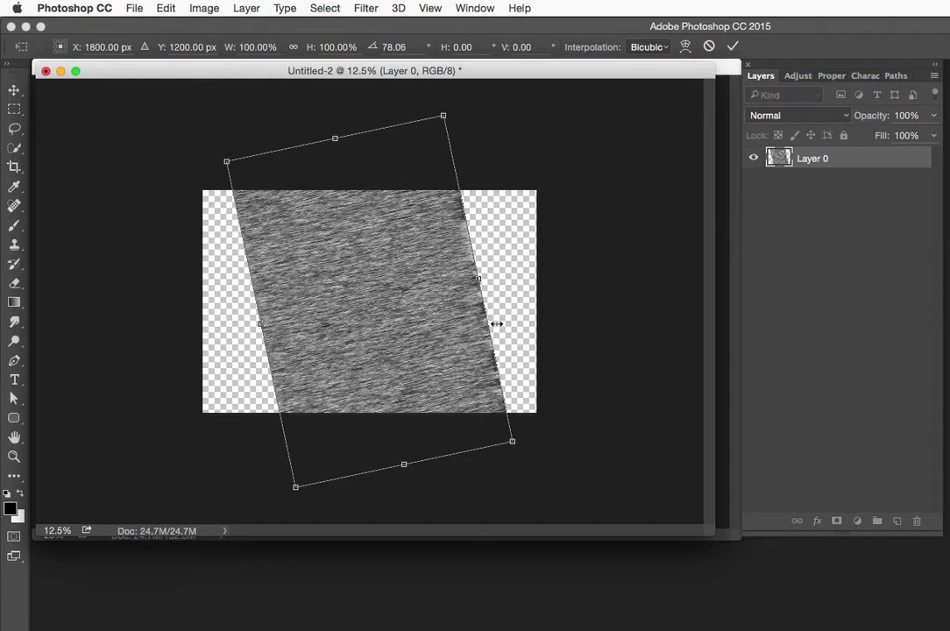
key("Return")
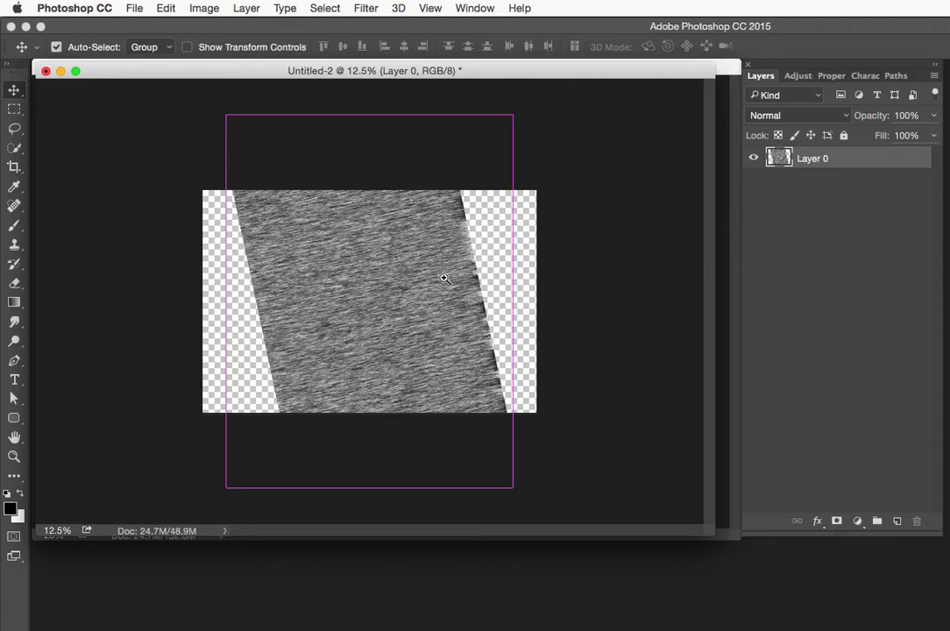
Crop the fibers document to a roughly square area inside the rotated texture, excluding all transparent edges
left_click(437, 265)
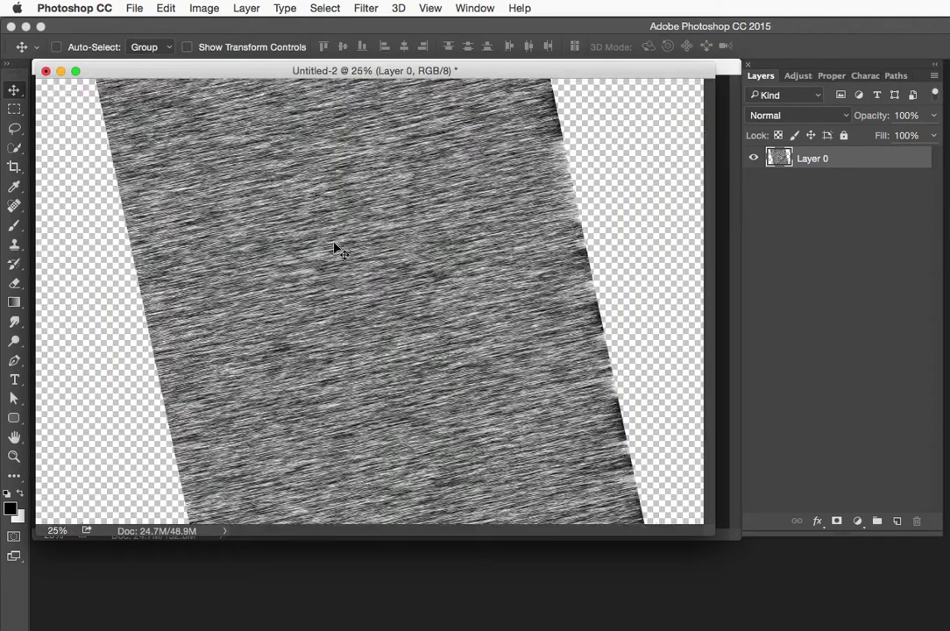
left_click(325, 238, "alt")
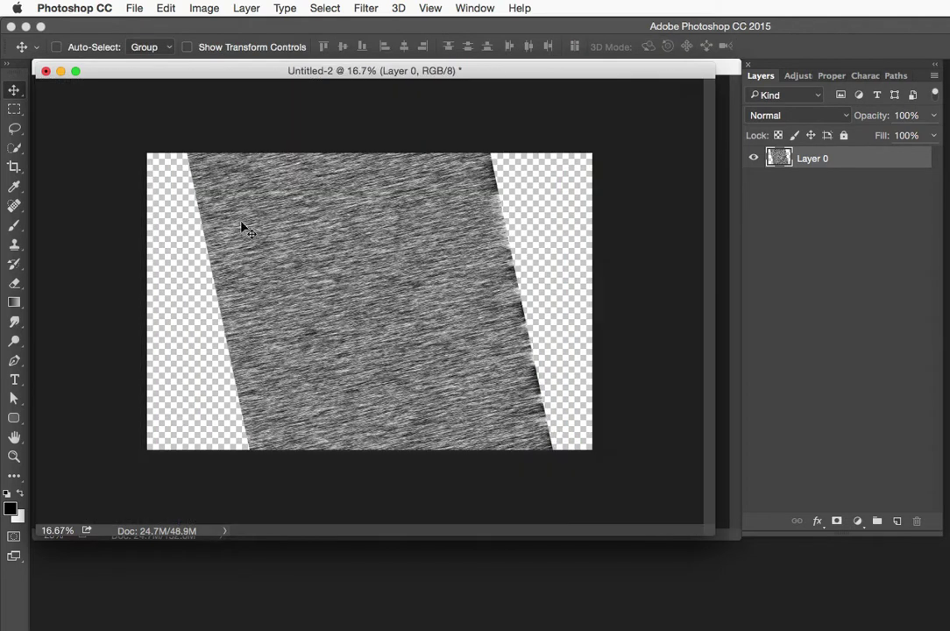
left_click(14, 166)
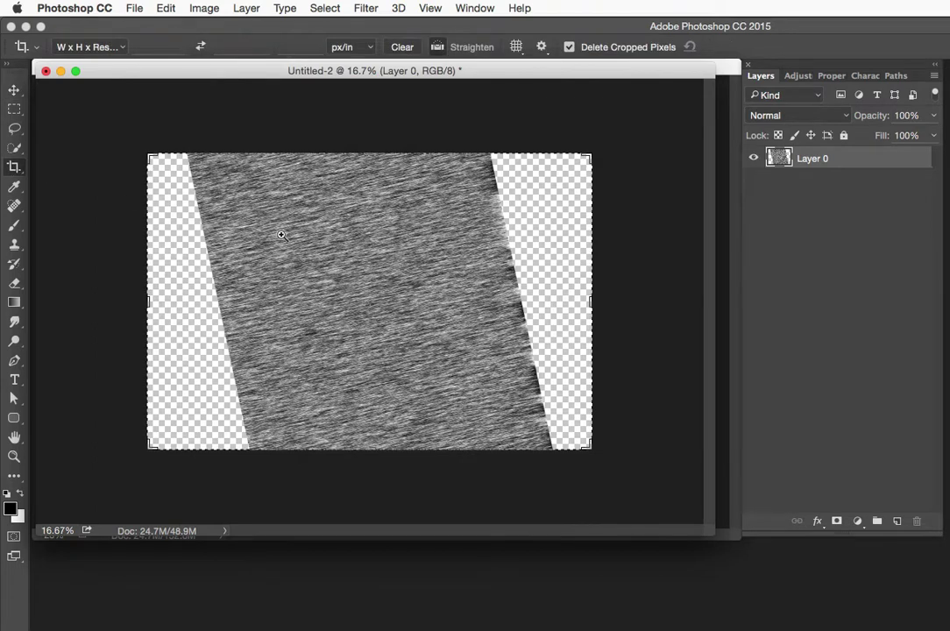
key("super+equal")
left_click(167, 237, "alt")
left_click_drag(147, 302, 249, 302)
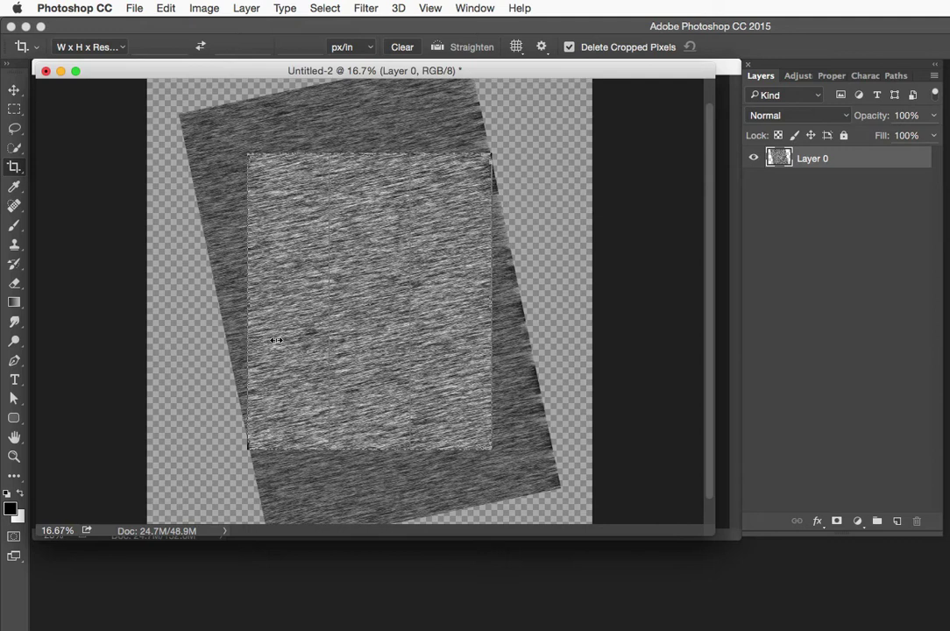
left_click_drag(367, 448, 370, 422)
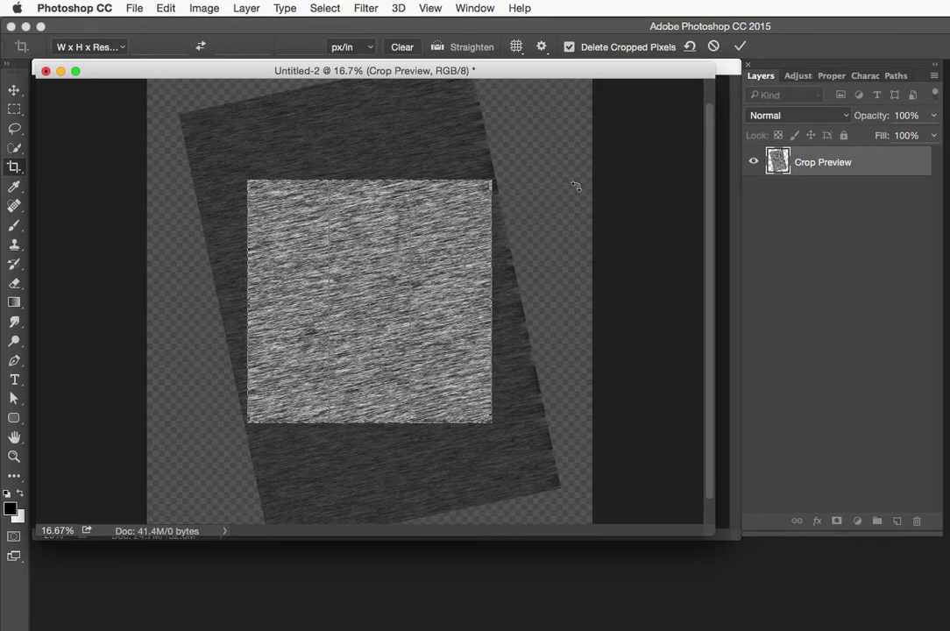
left_click(740, 50)
Define the cropped fibers texture as a pattern named Threads
left_click(400, 274, "super")
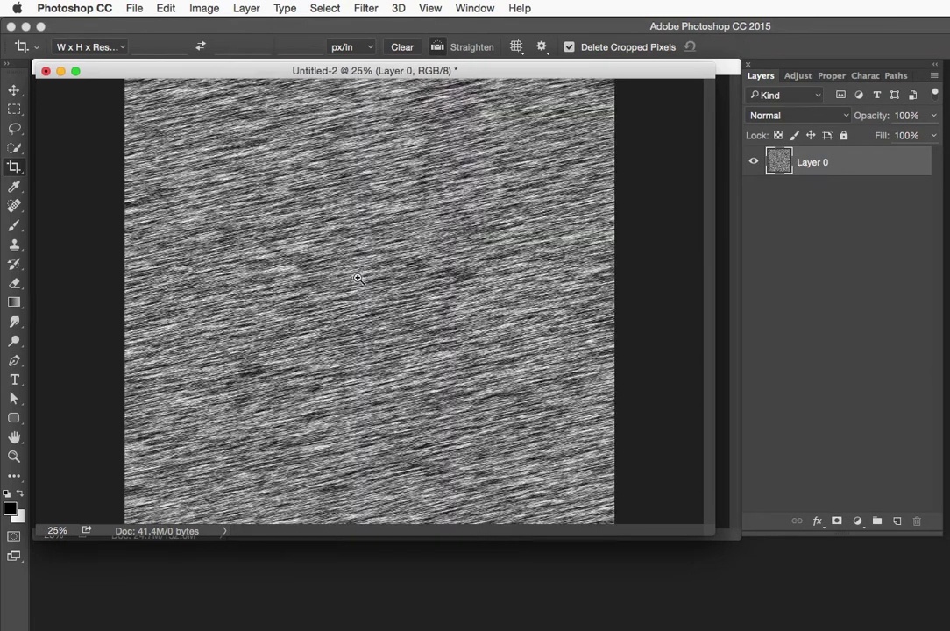
left_click(366, 274, "super")
left_click(347, 277, "super")
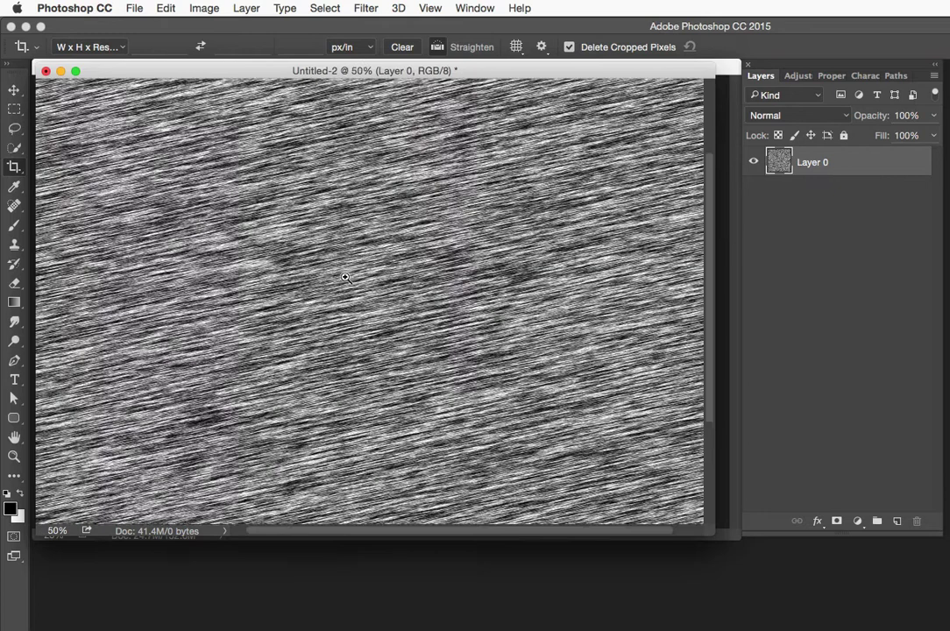
left_click(346, 277, "alt+super")
left_click(343, 276, "alt+super")
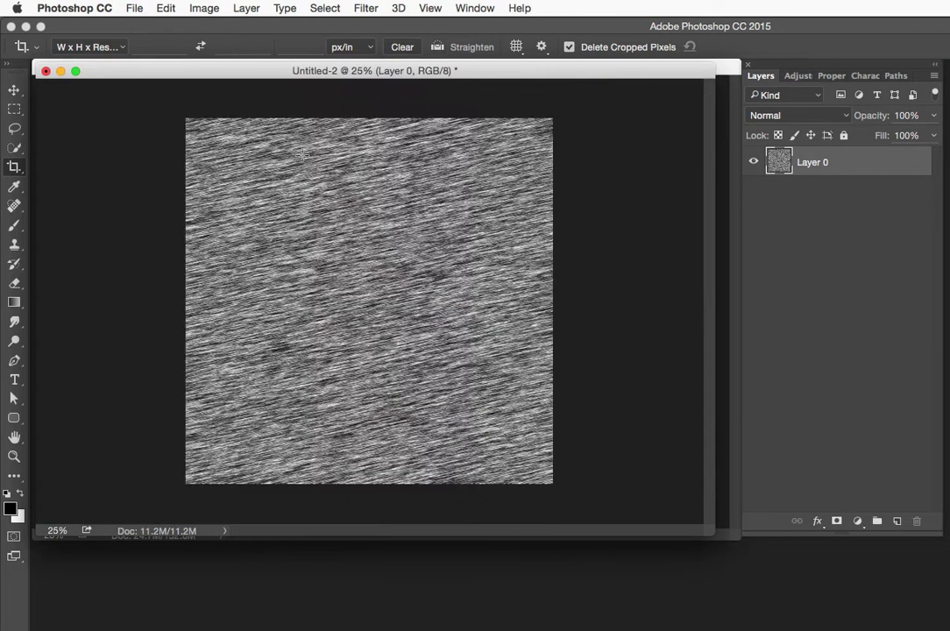
left_click(166, 8)
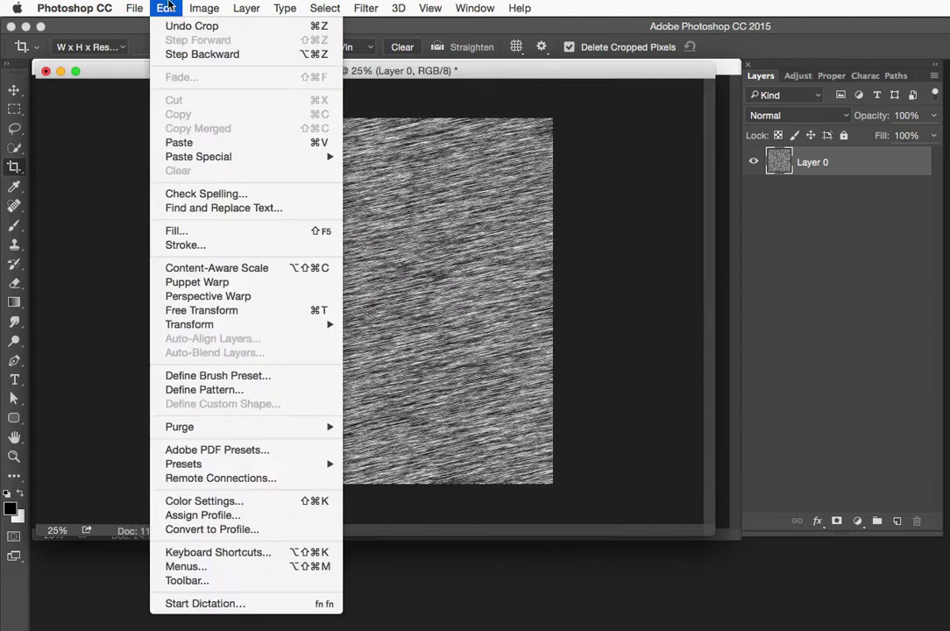
left_click(223, 390)
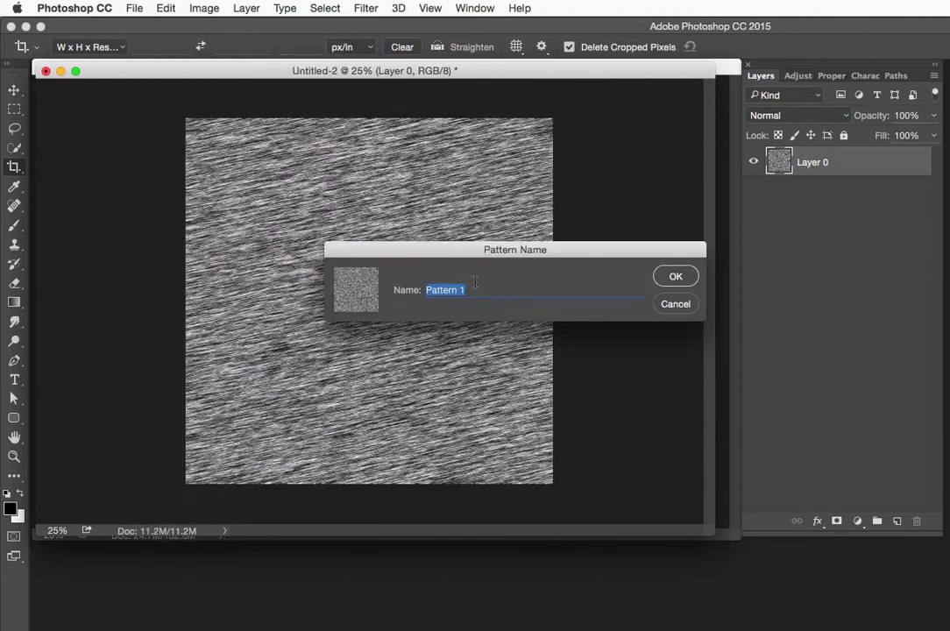
type("Threads")
left_click(675, 275)
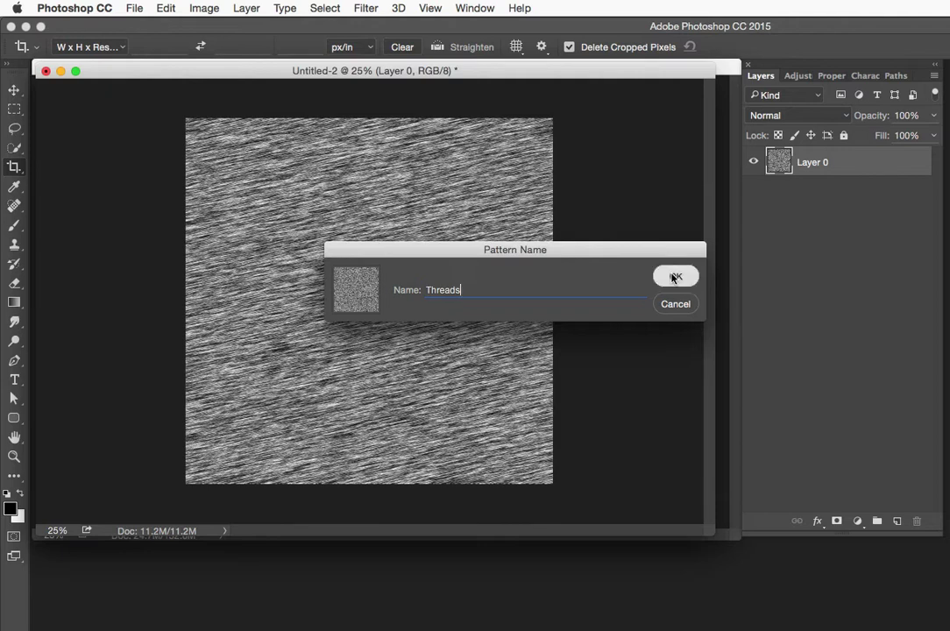
Minimize the fibers document to return to the label design and select the ORIGINAL text layer with the Move tool active
left_click(60, 72)
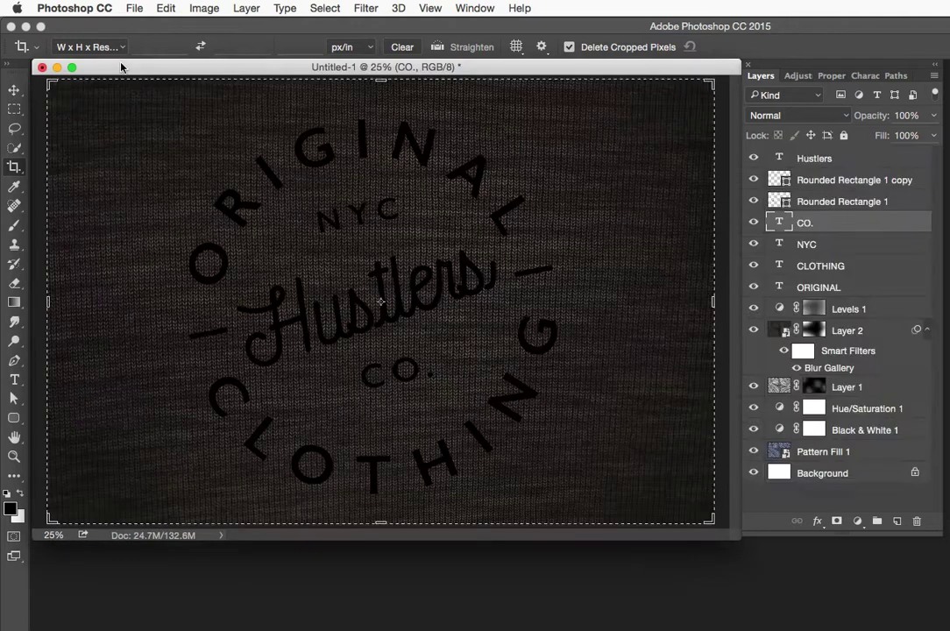
key("v")
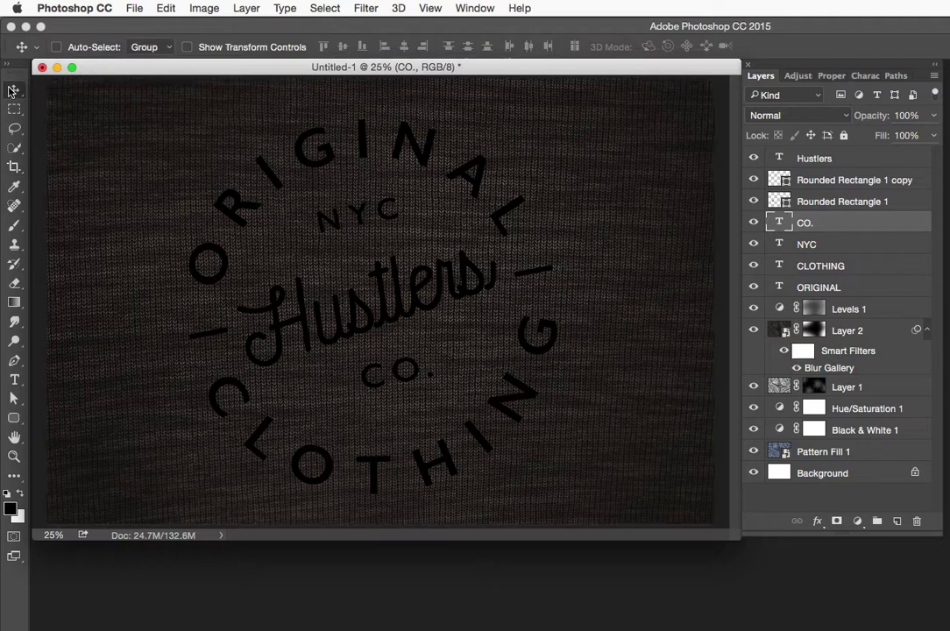
left_click(782, 287)
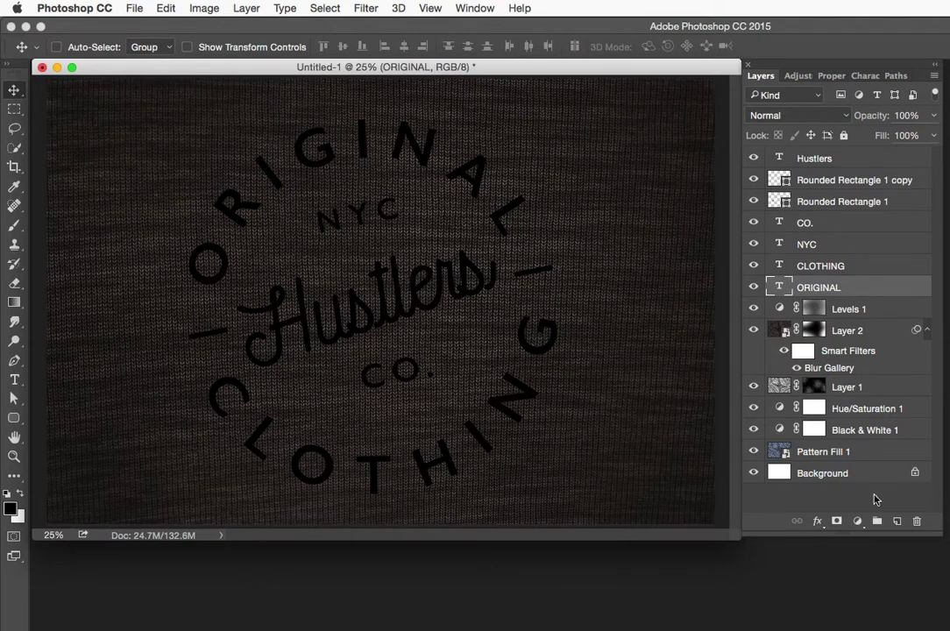
left_click(858, 523)
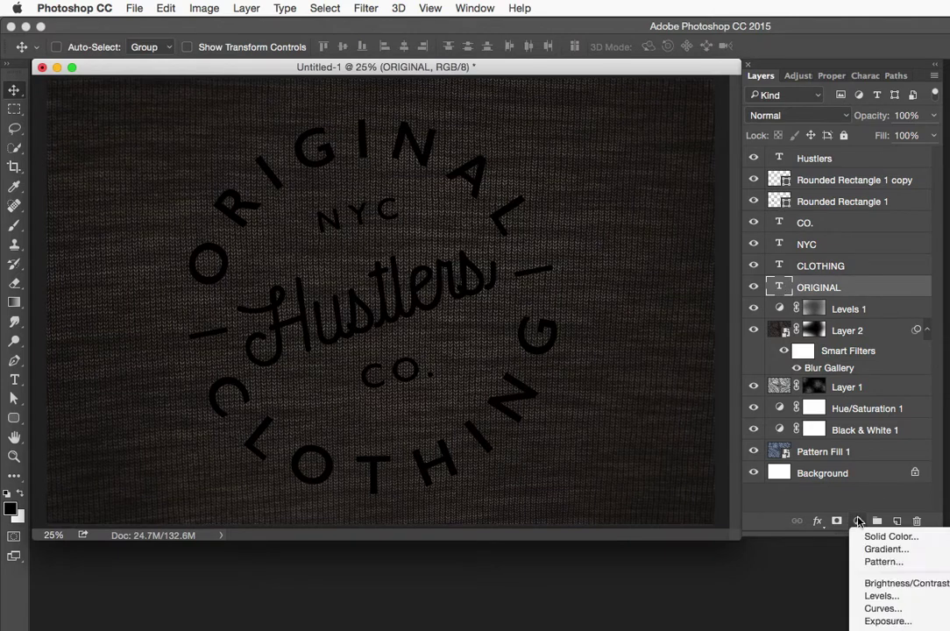
left_click(818, 526)
left_click(817, 523)
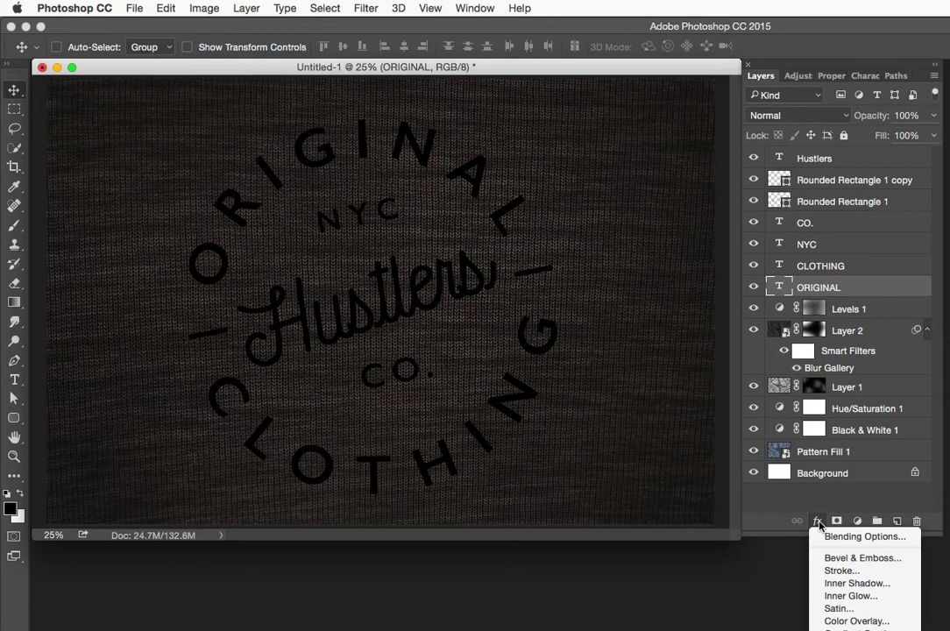
key("Escape")
Add a Pattern Overlay style to the ORIGINAL text layer using the newly defined Threads pattern
left_click(247, 8)
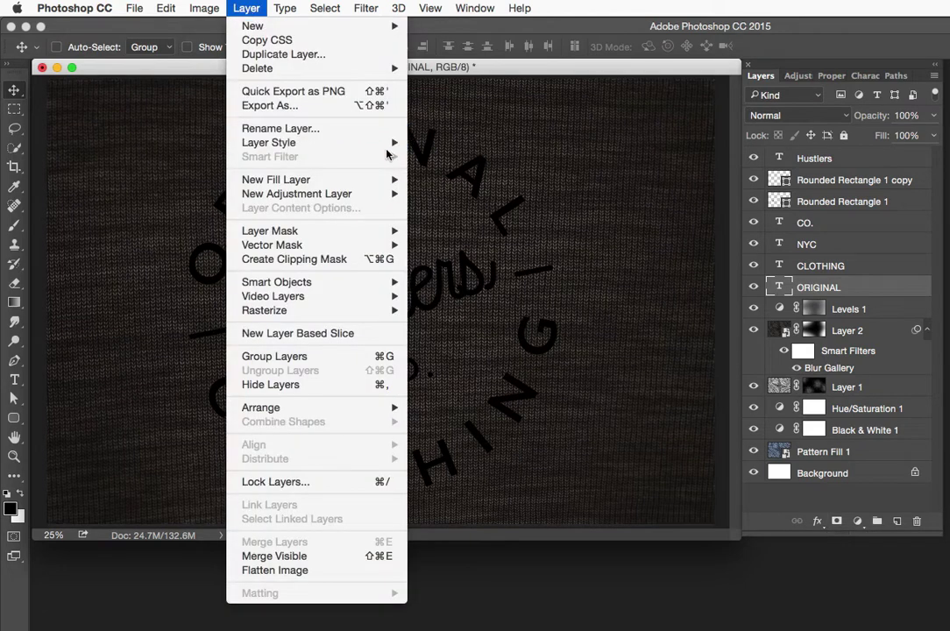
mouse_move(386, 142)
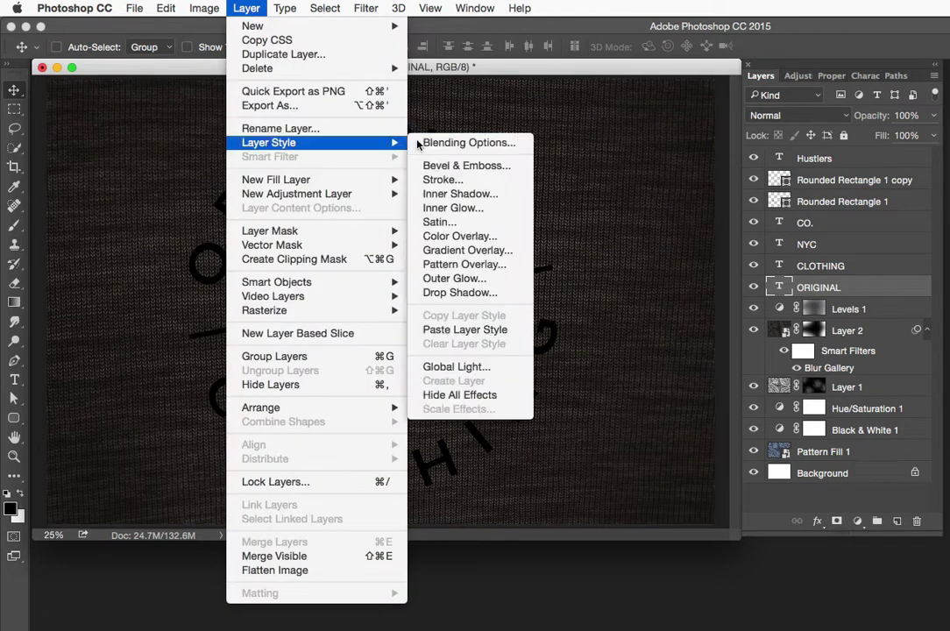
left_click(473, 264)
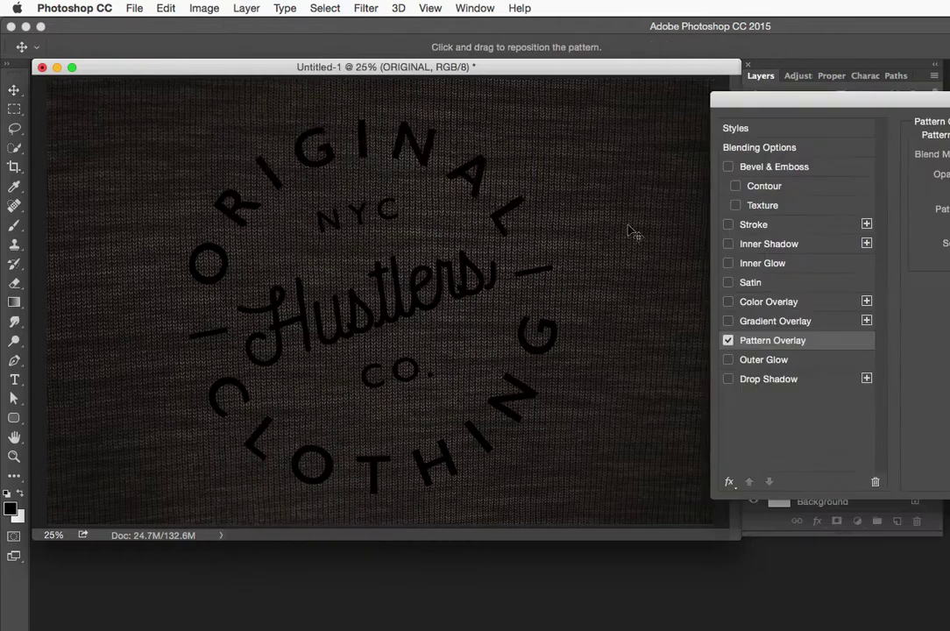
left_click_drag(752, 102, 525, 88)
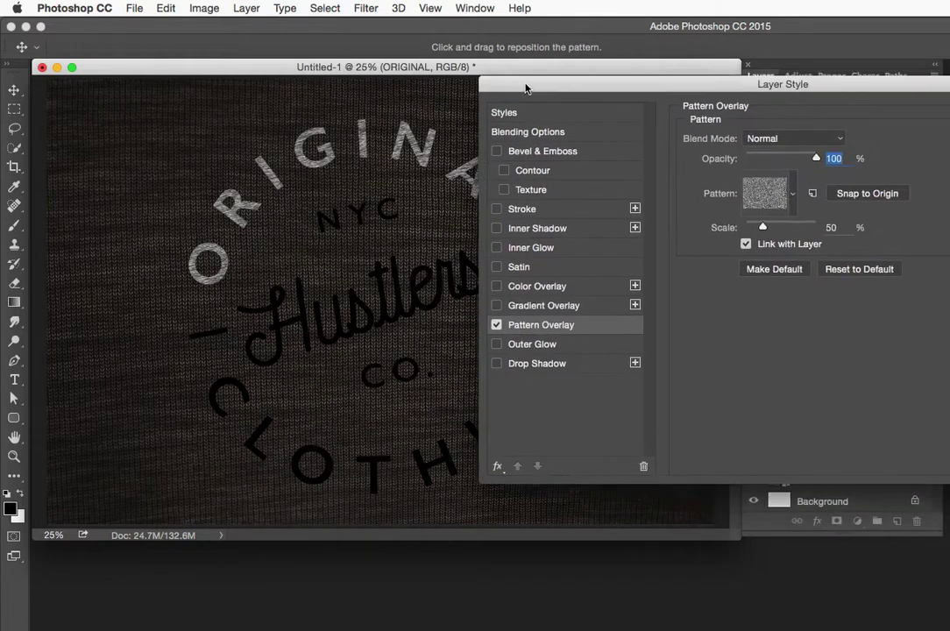
left_click(792, 196)
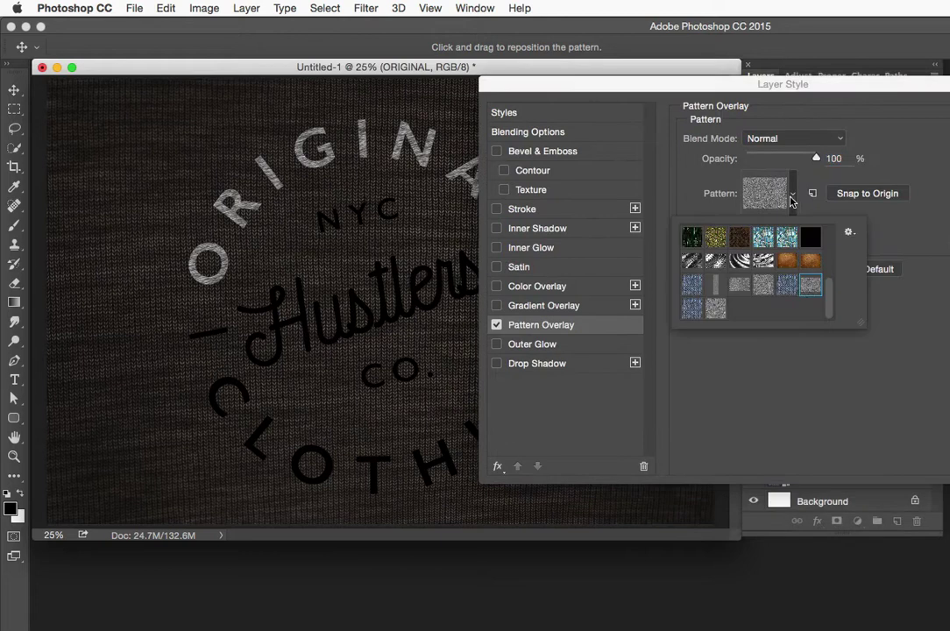
left_click(714, 310)
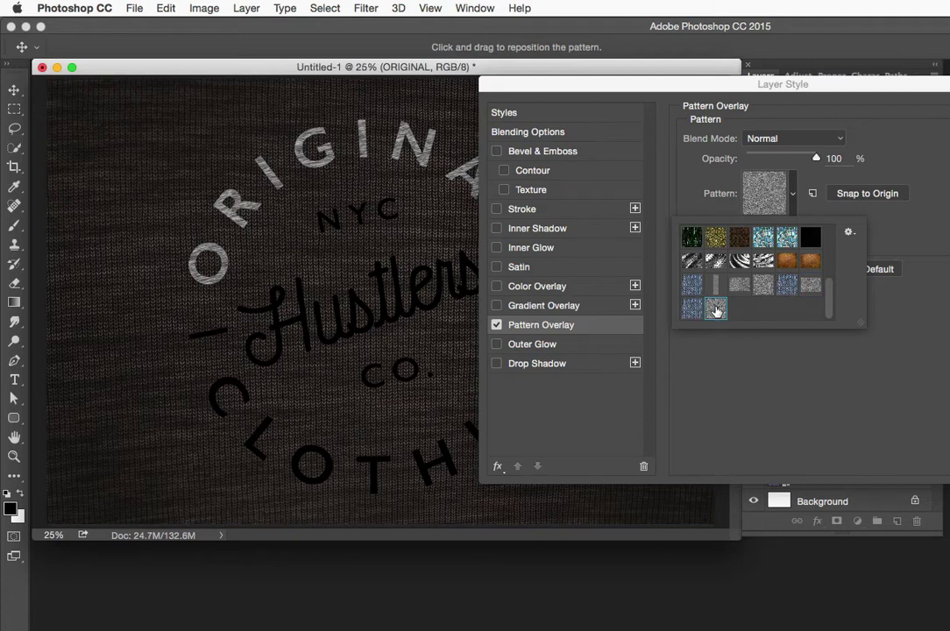
left_click(676, 191)
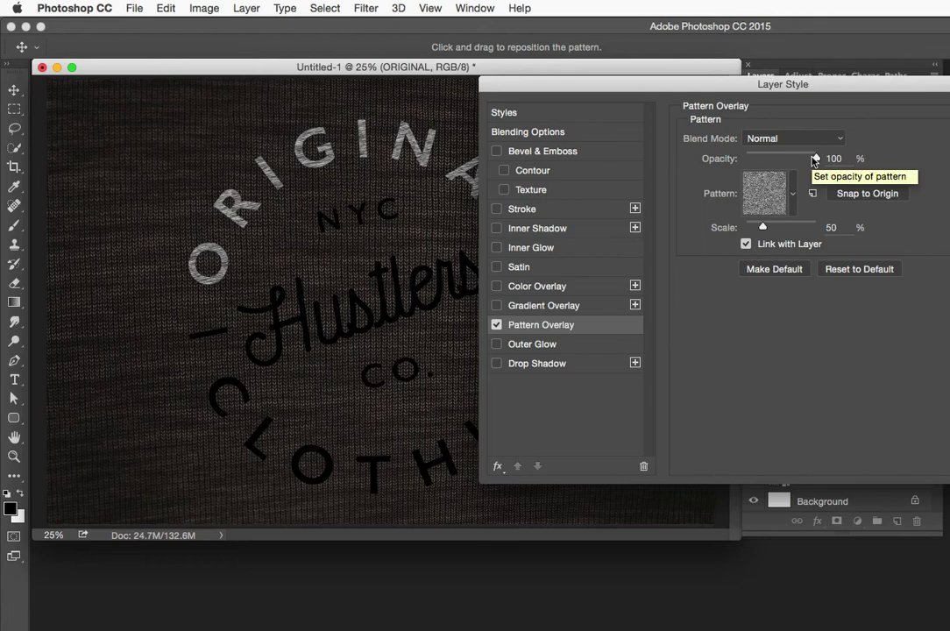
Set the Pattern Overlay scale to 100% and shift the Layer Style dialog on the canvas
double_click(839, 227)
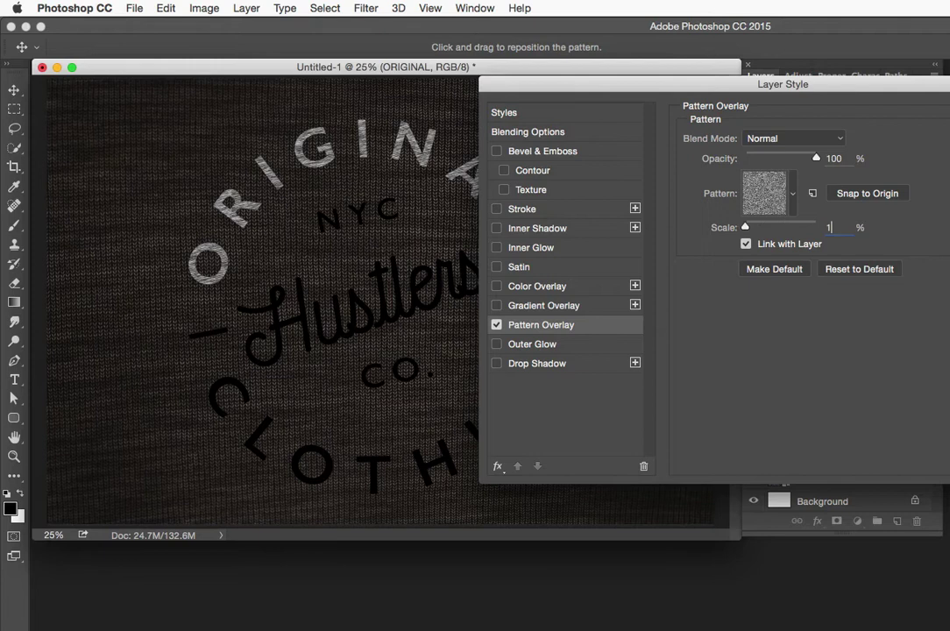
type("100")
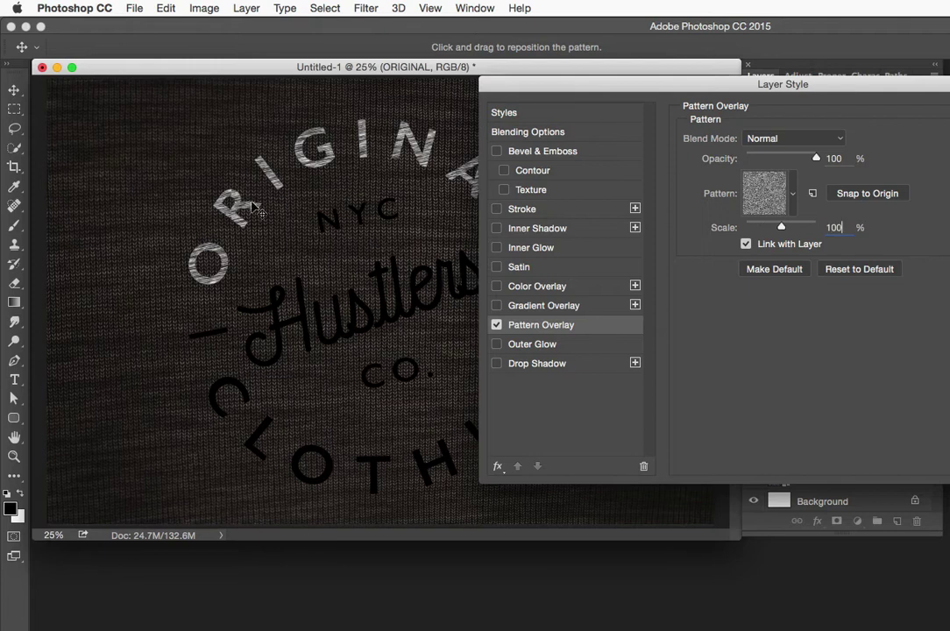
left_click_drag(543, 89, 480, 79)
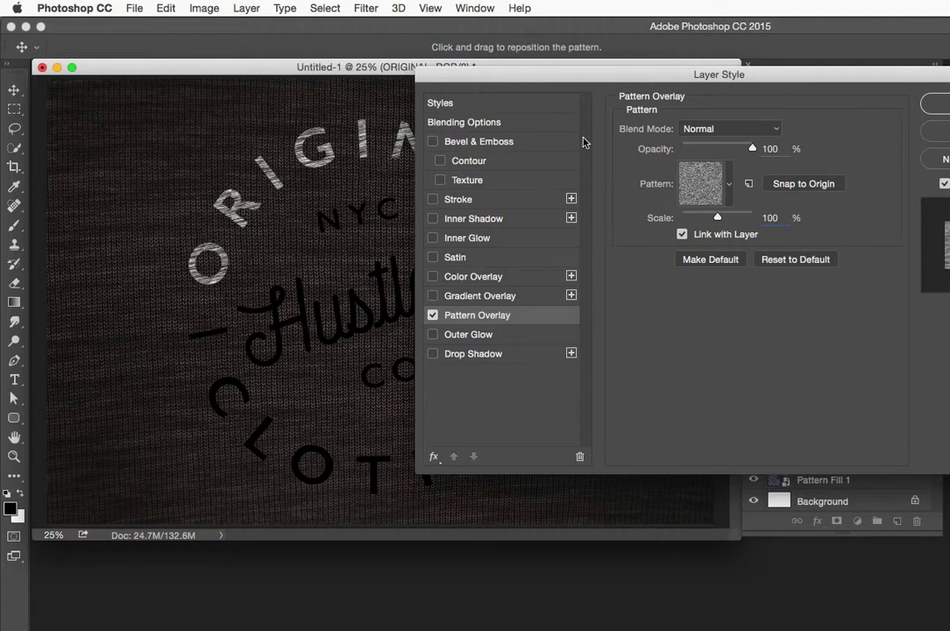
Try a Pattern Overlay scale of 50% for comparison and undo it
double_click(768, 217)
type("50")
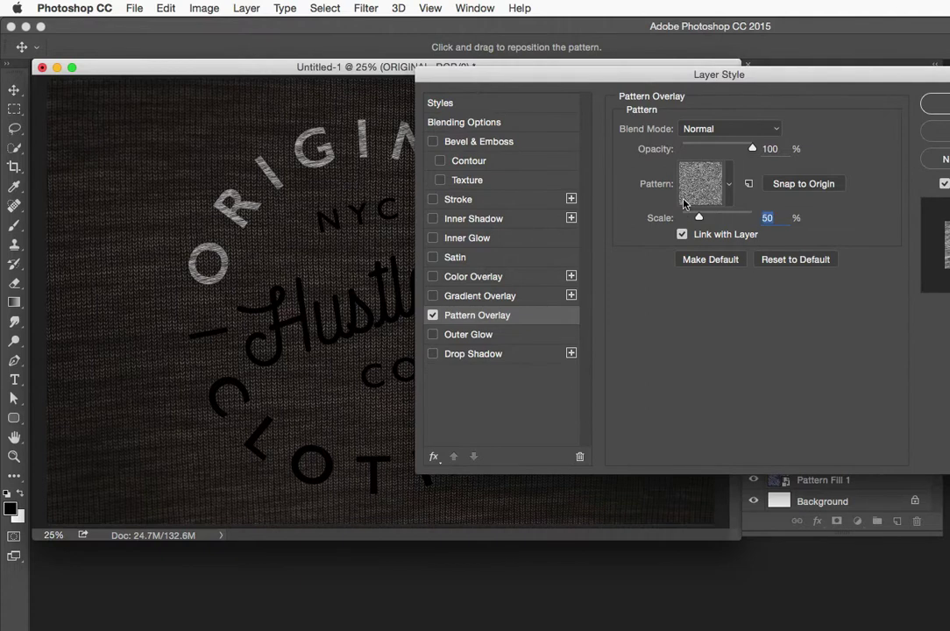
key("super+z")
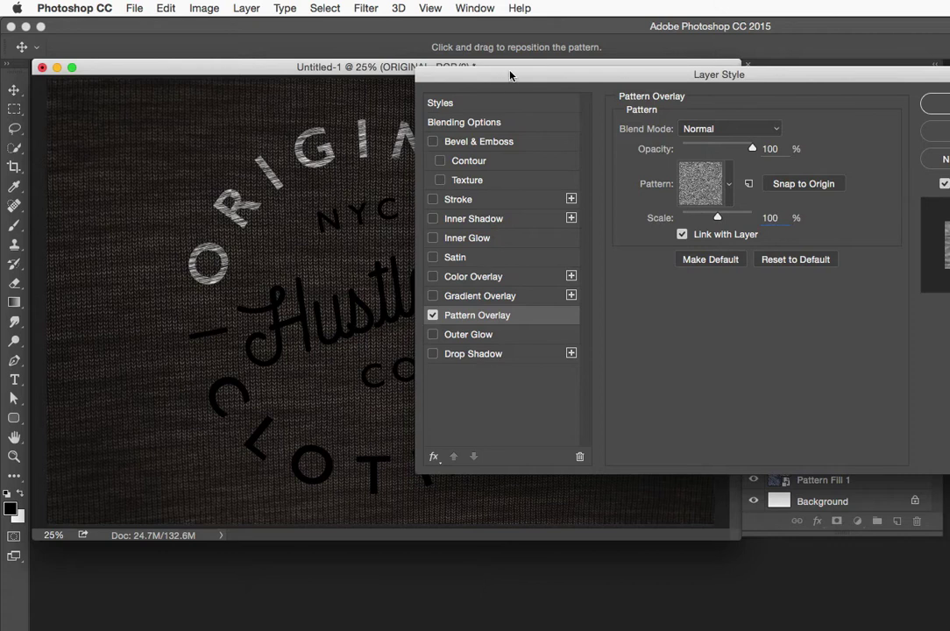
Enable Bevel & Emboss on the ORIGINAL text as a smooth Inner Bevel, direction Down, with Depth 240% and Size 10 px
left_click_drag(509, 76, 394, 102)
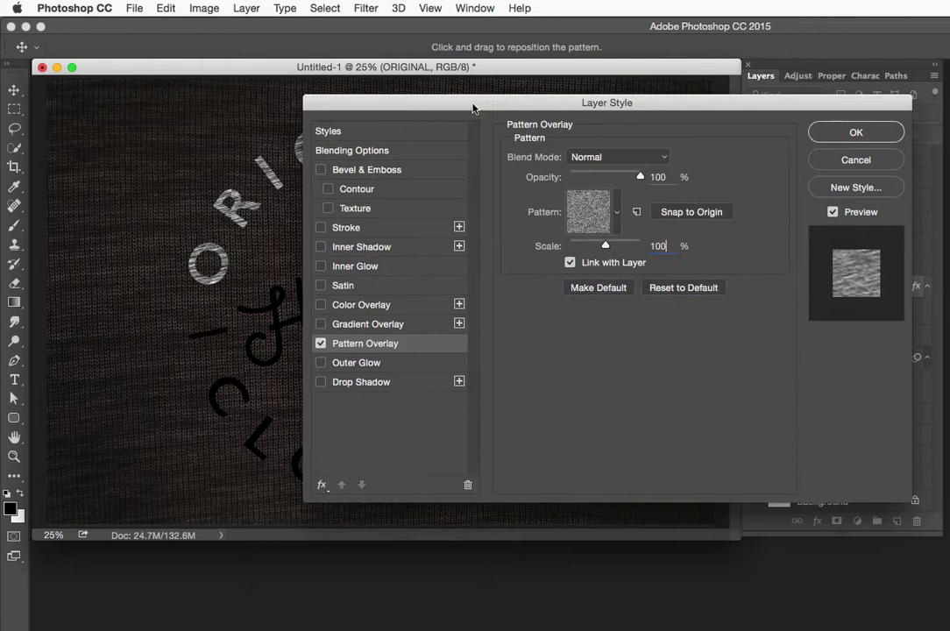
left_click_drag(472, 108, 520, 102)
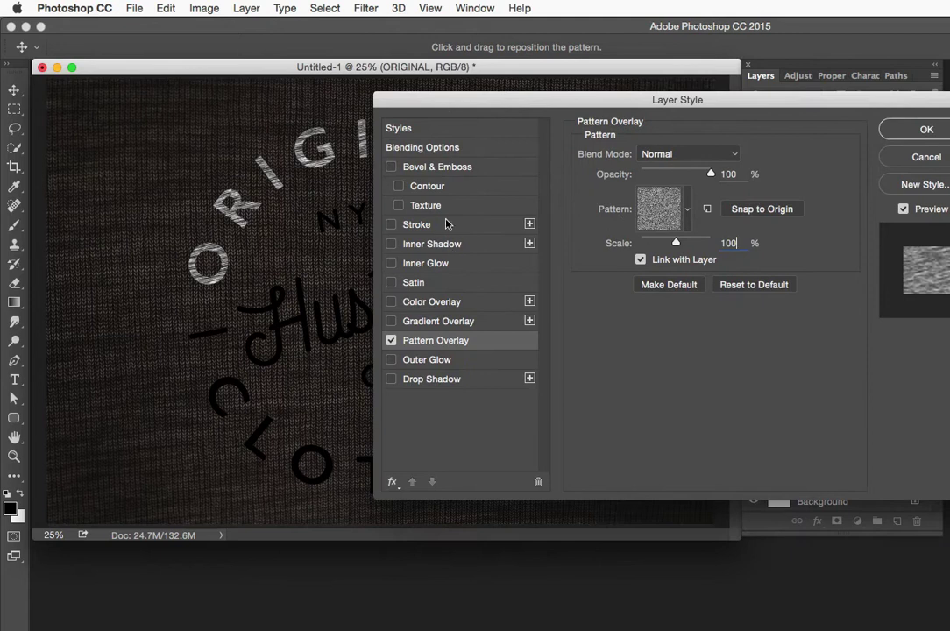
left_click_drag(439, 99, 510, 106)
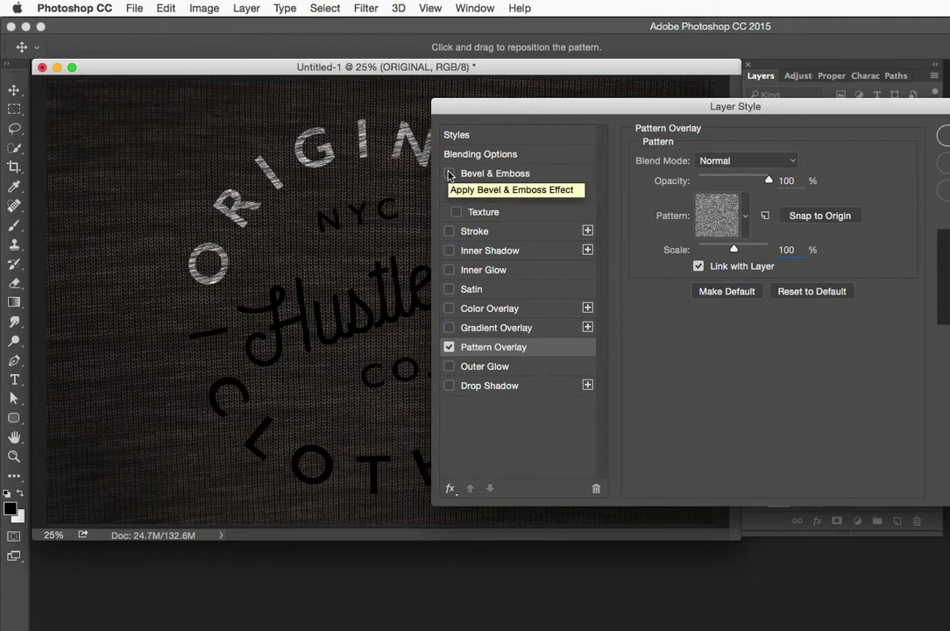
left_click(448, 174)
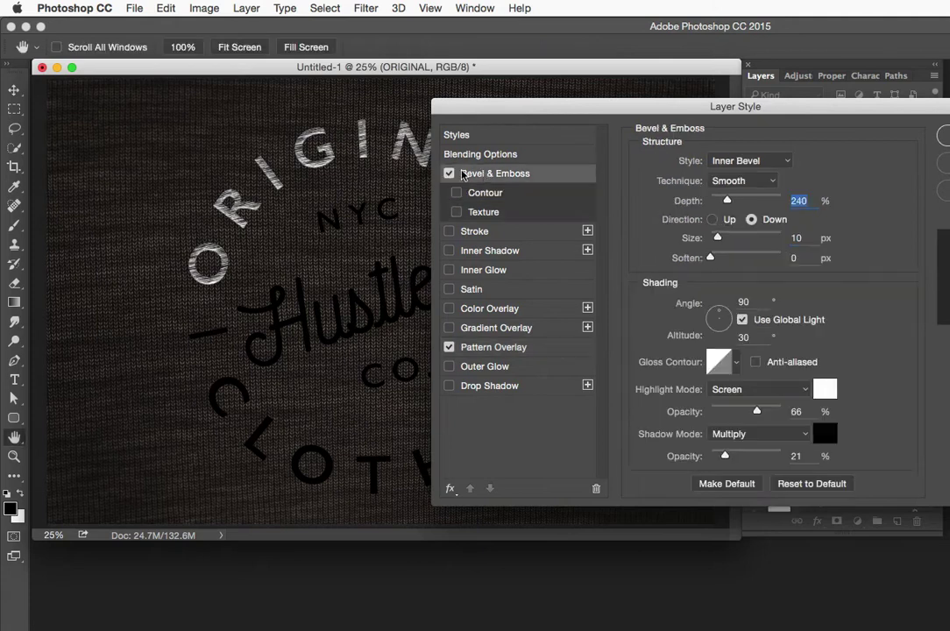
left_click_drag(497, 106, 469, 115)
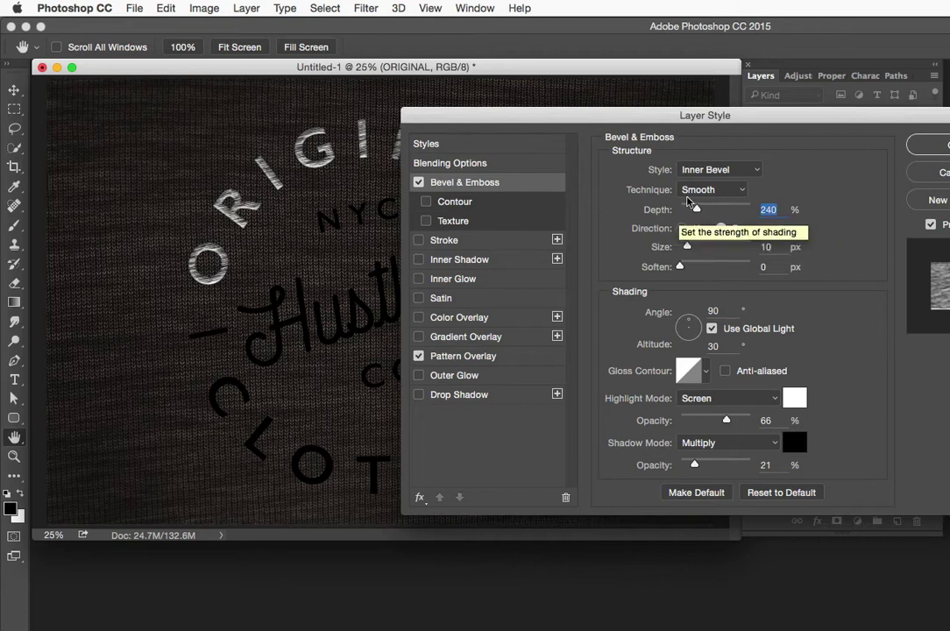
mouse_move(699, 210)
left_mouse_down()
mouse_move(732, 213)
mouse_move(664, 211)
mouse_move(741, 211)
mouse_move(697, 210)
left_mouse_up()
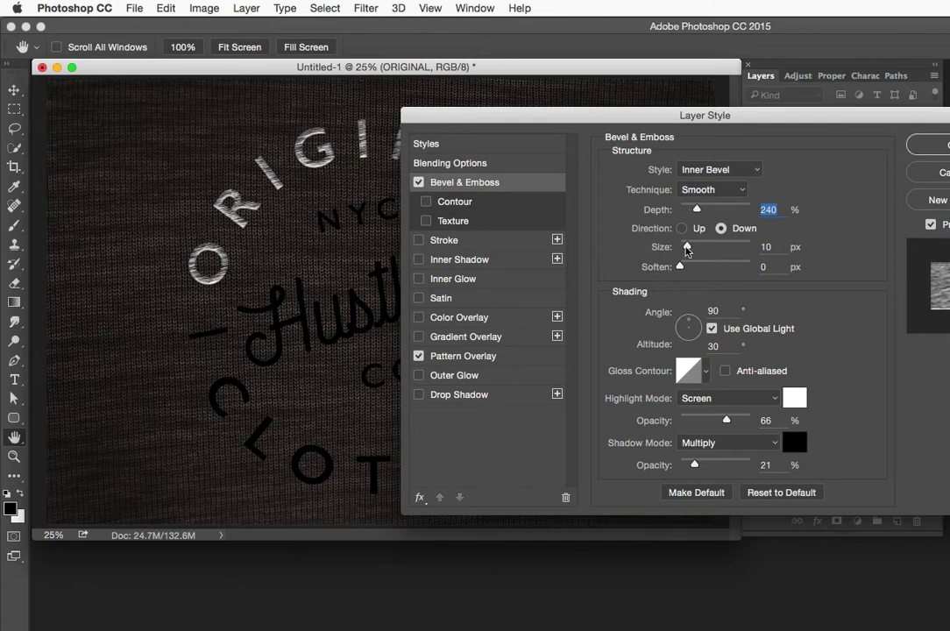
mouse_move(686, 247)
left_mouse_down()
mouse_move(722, 250)
mouse_move(686, 248)
left_mouse_up()
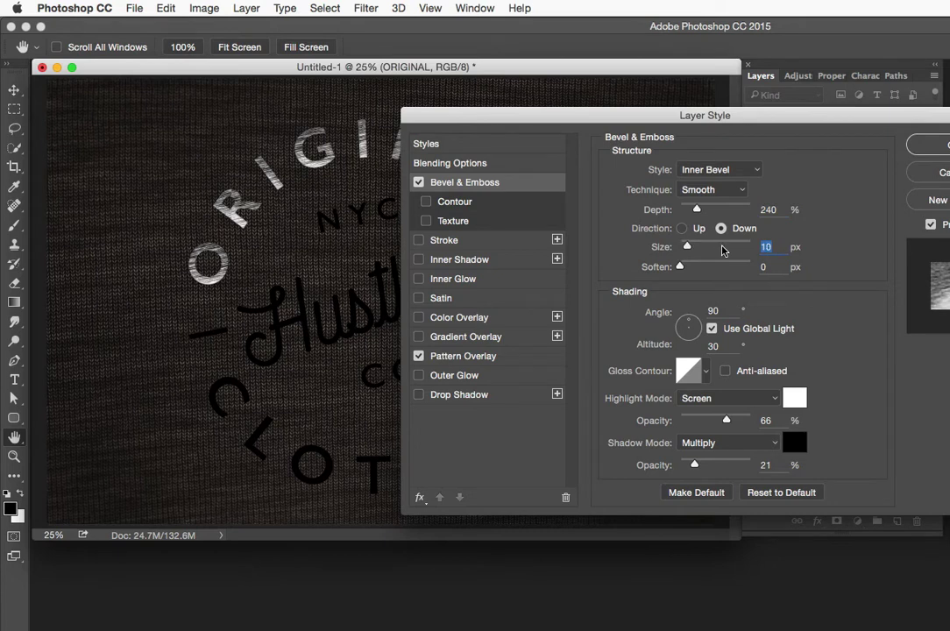
Compare the Up bevel direction, return to Down, and set the bevel's shading angle to 51° and altitude to 21°
left_click(682, 228)
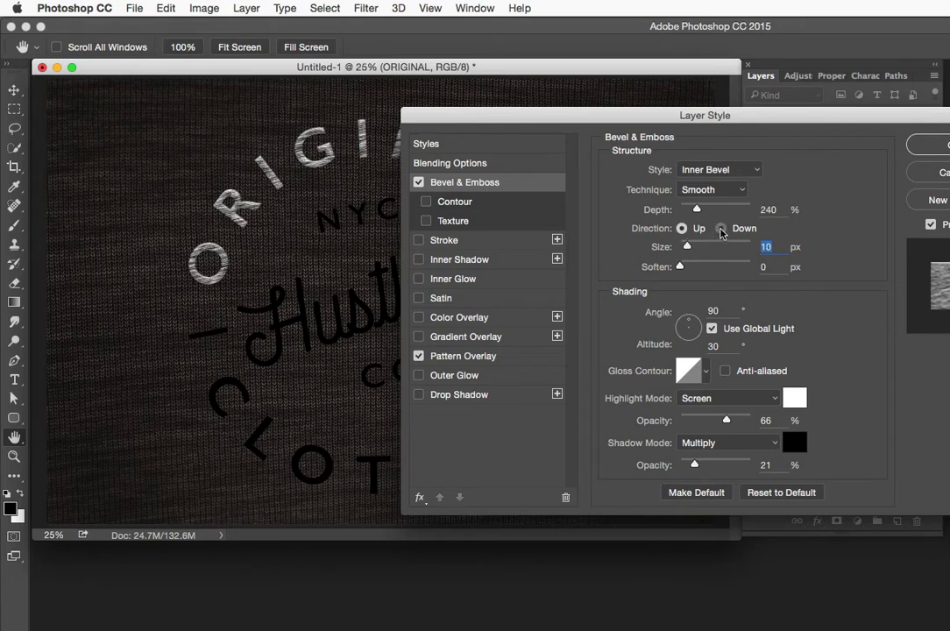
left_click(720, 229)
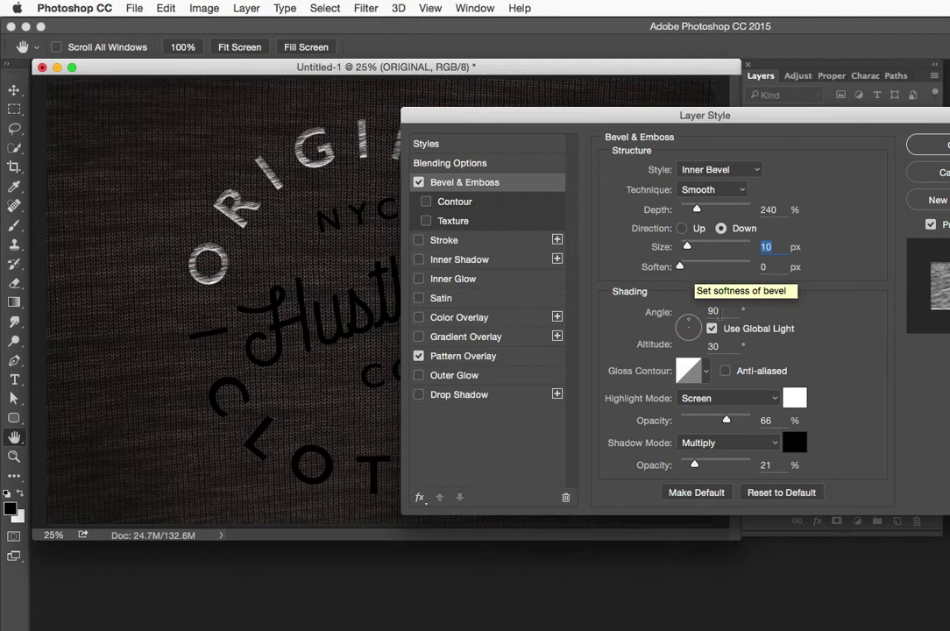
left_click(689, 325)
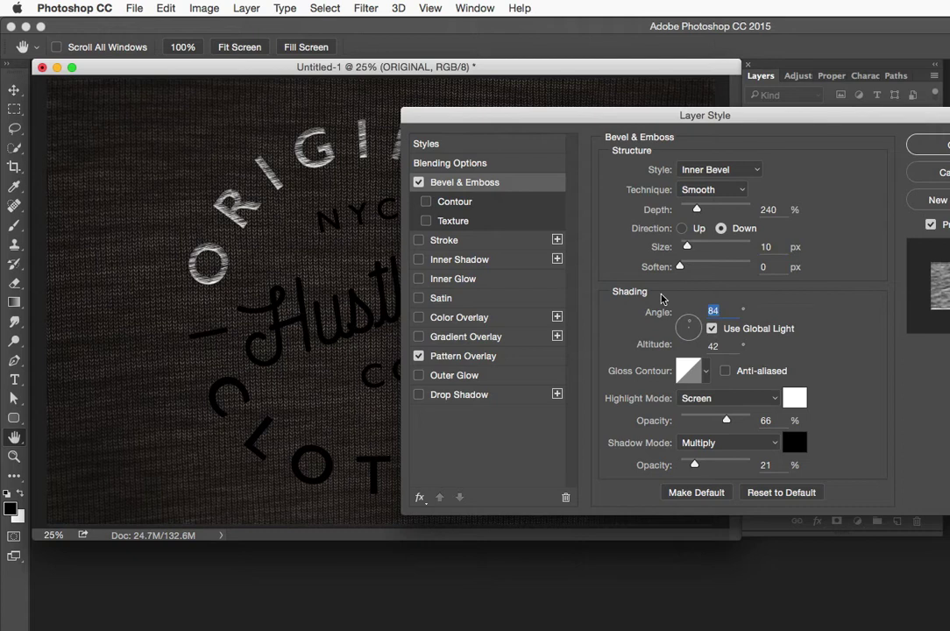
type("51")
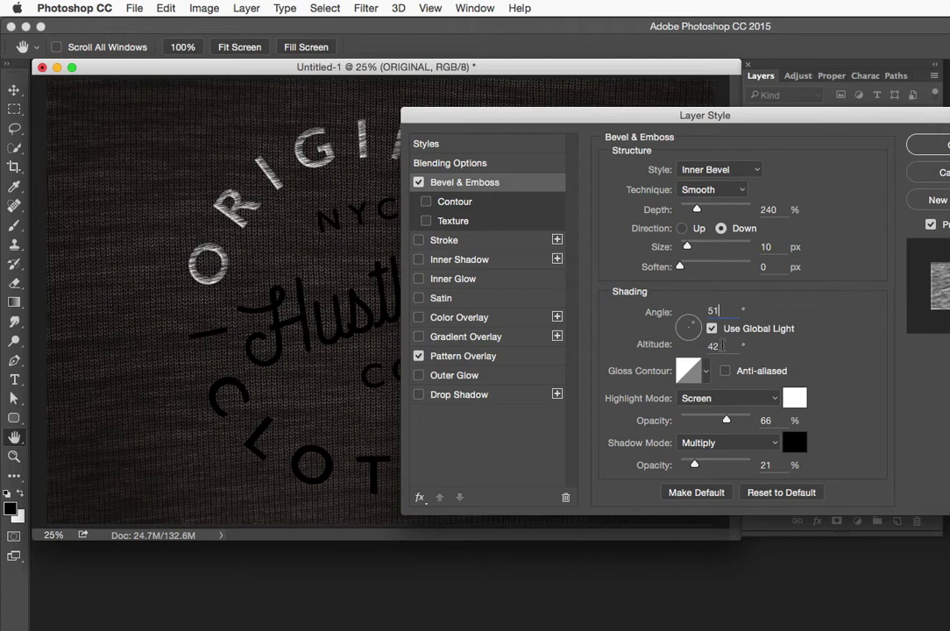
key("Tab")
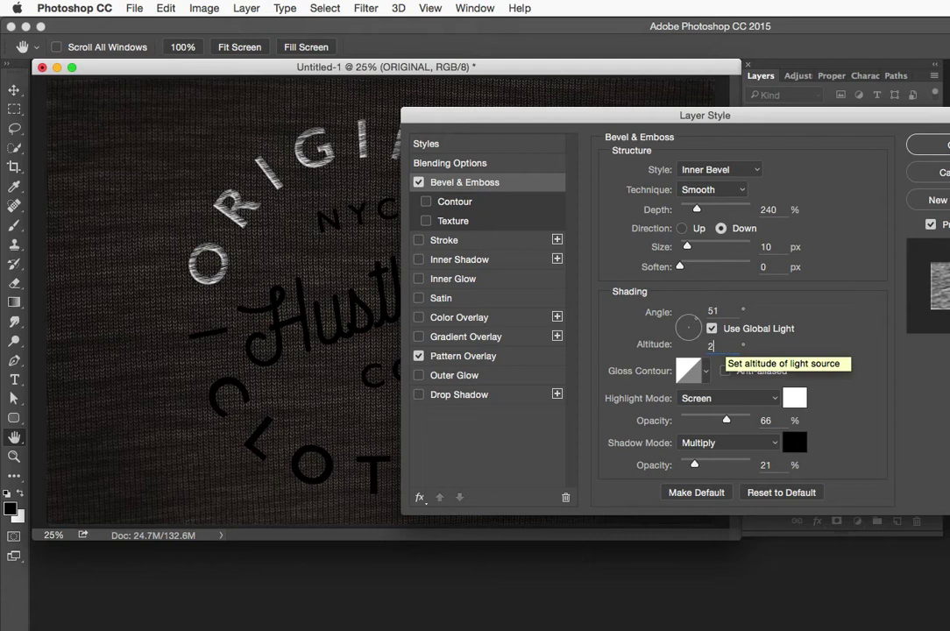
type("21")
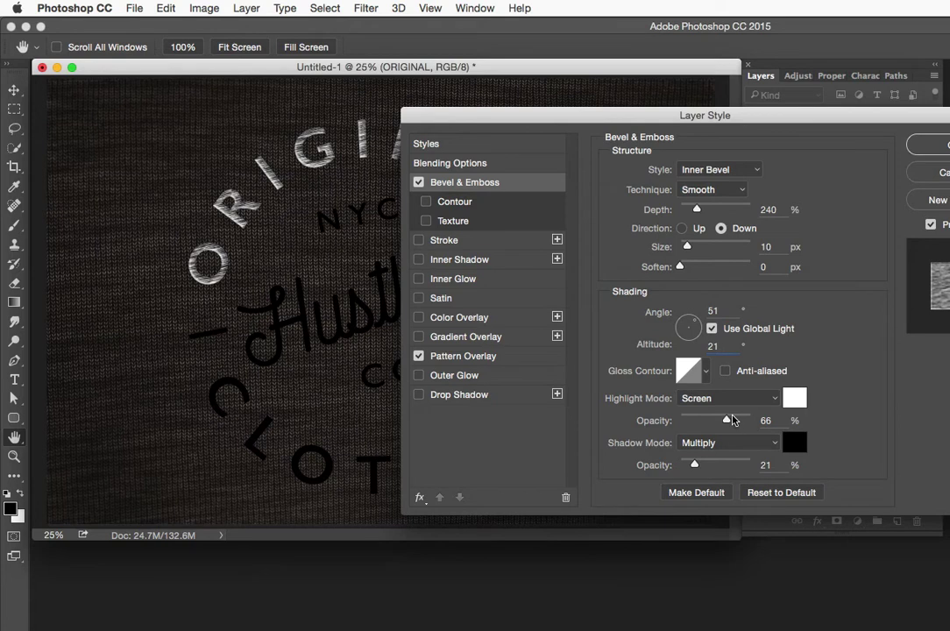
Try a bevel highlight opacity of 100% and undo it
mouse_move(732, 420)
left_mouse_down()
mouse_move(723, 420)
mouse_move(751, 422)
left_mouse_up()
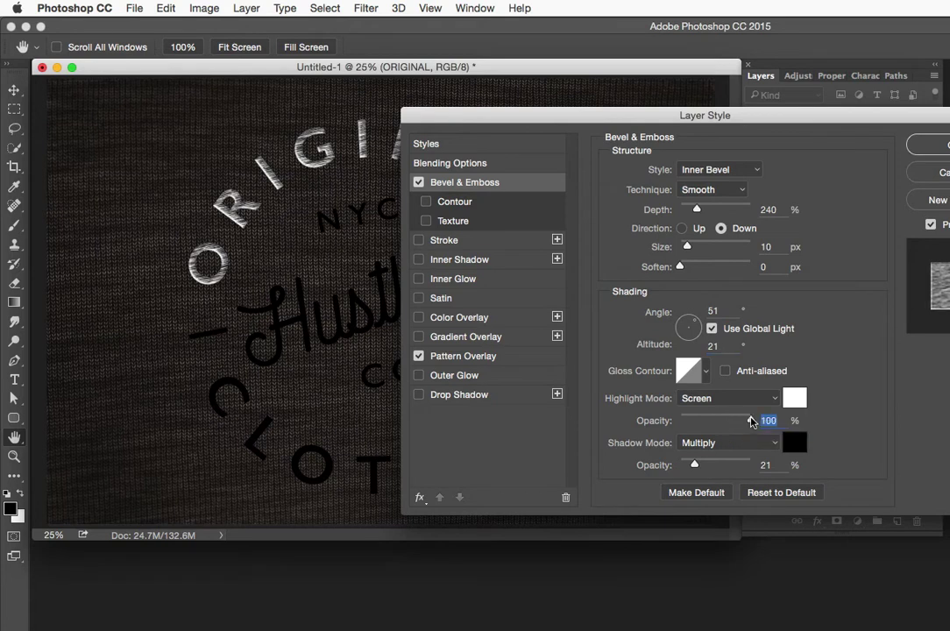
key("ctrl+z")
left_click_drag(420, 112, 424, 114)
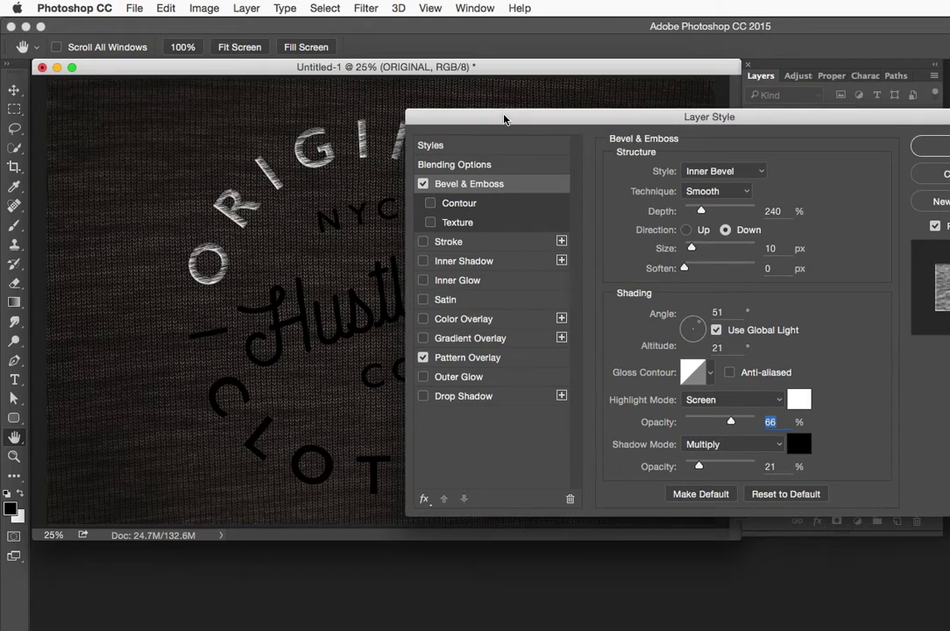
left_click_drag(518, 116, 520, 110)
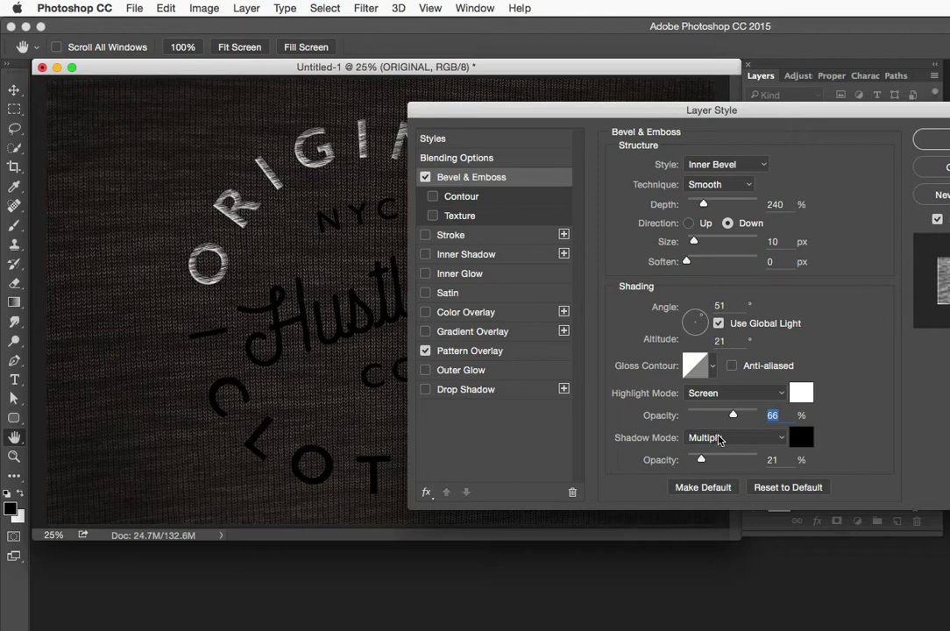
Switch the layer style preview off and on to compare the ORIGINAL text with and without its effects
left_click(936, 220)
left_click(937, 220)
left_click(937, 220)
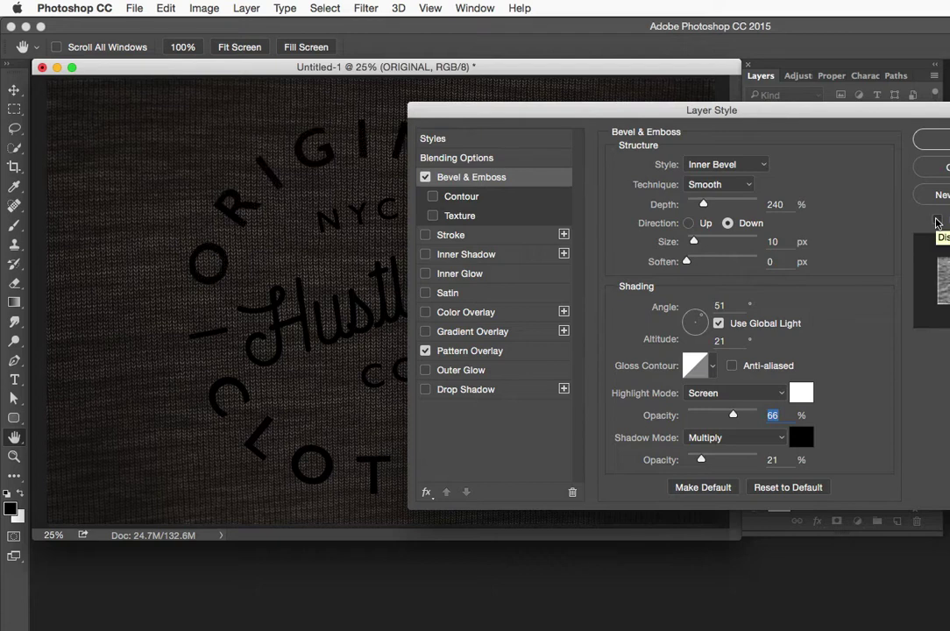
left_click(937, 220)
Enable Satin on the ORIGINAL text with Vivid Light blending, colour #ccb385, 50% opacity, angle 117°, distance 50 px and size 79 px
left_click_drag(540, 110, 587, 102)
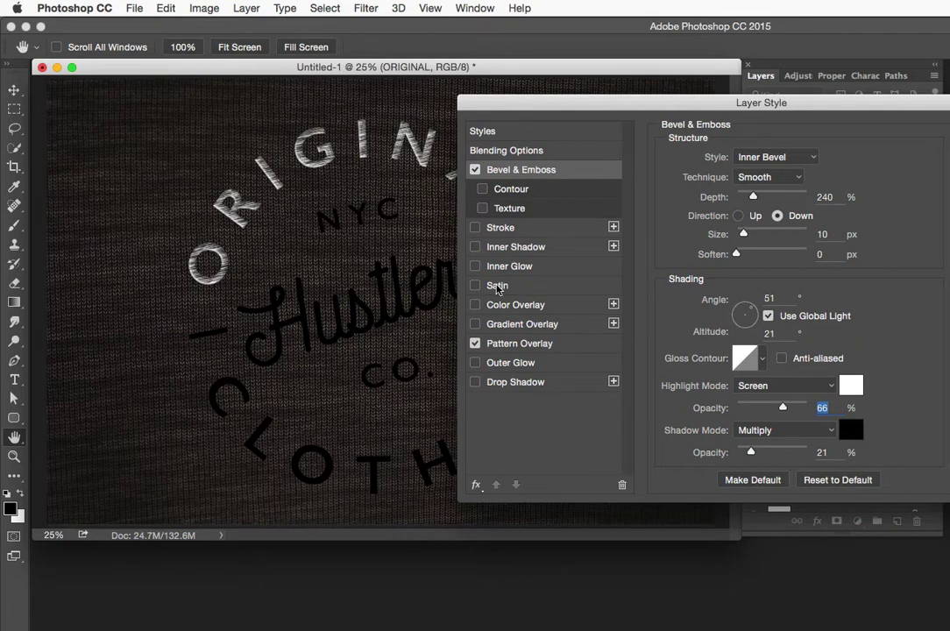
left_click(495, 285)
left_click_drag(536, 106, 516, 115)
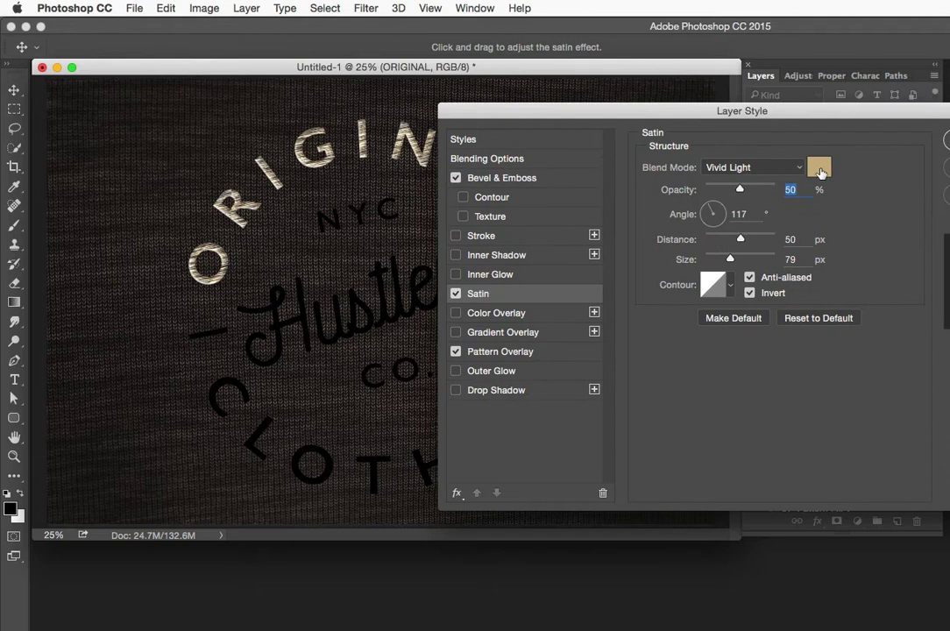
left_click(820, 171)
left_click_drag(905, 549, 695, 137)
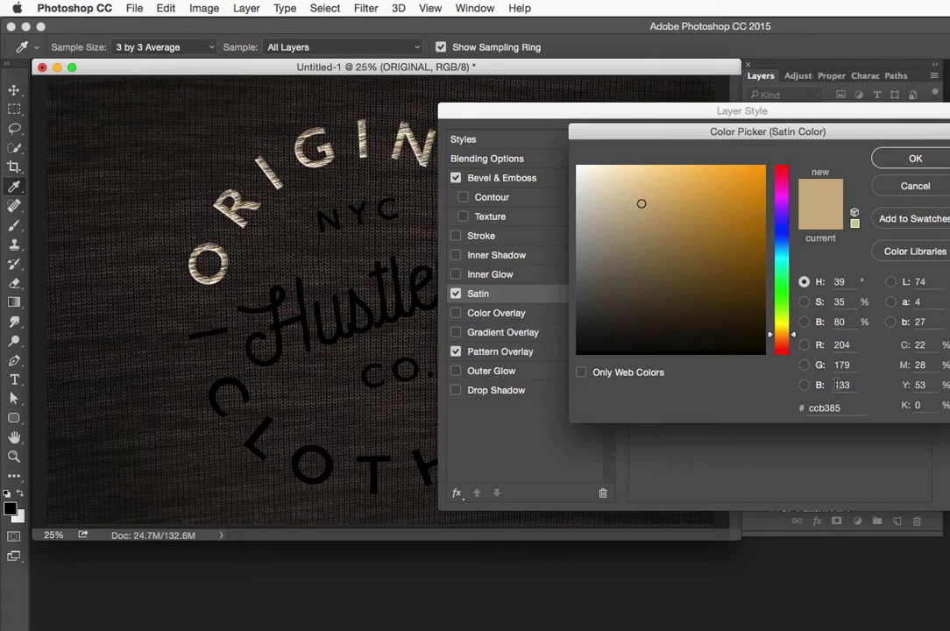
left_click(884, 159)
Try the Overlay and Hard Light blend modes on the Satin effect, and return to Vivid Light
left_click(746, 169)
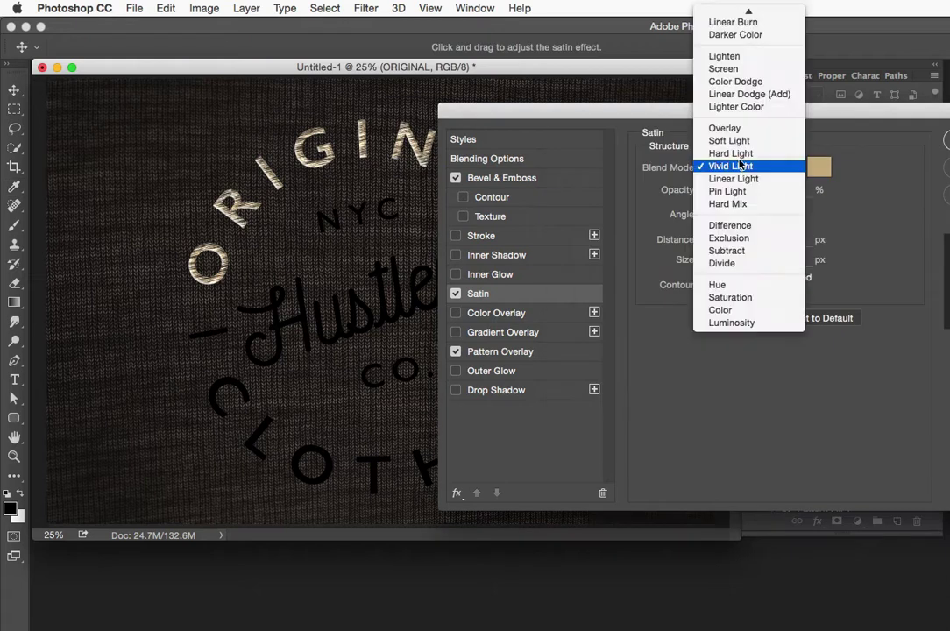
left_click(734, 140)
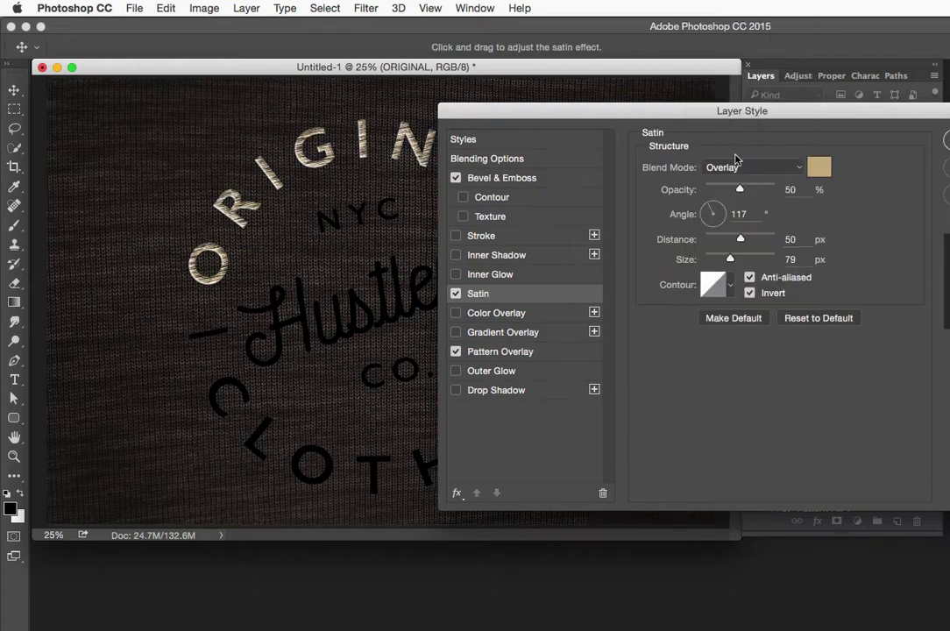
left_click(736, 166)
left_click(733, 192)
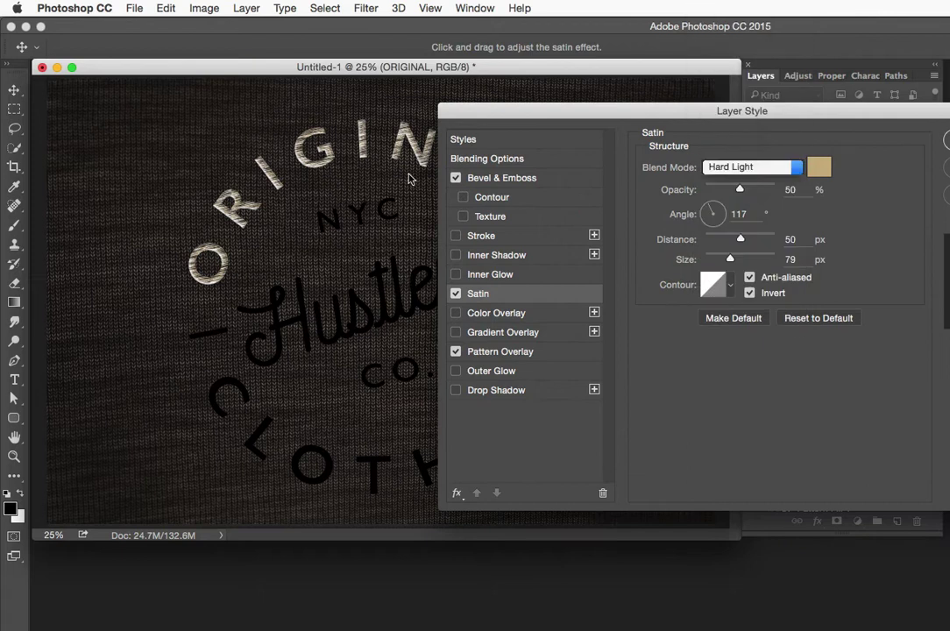
left_click(751, 166)
left_click(742, 179)
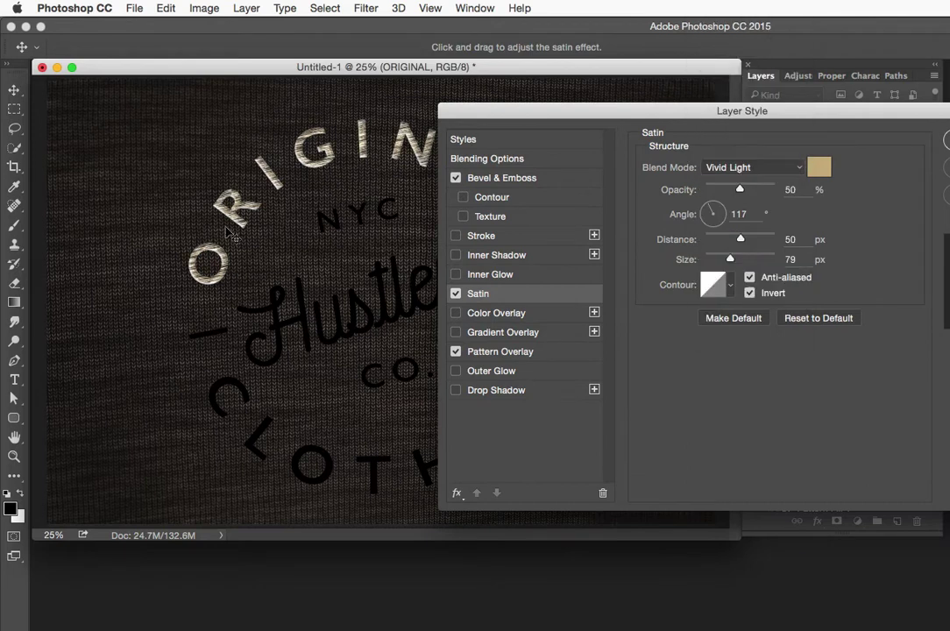
left_click_drag(502, 112, 503, 114)
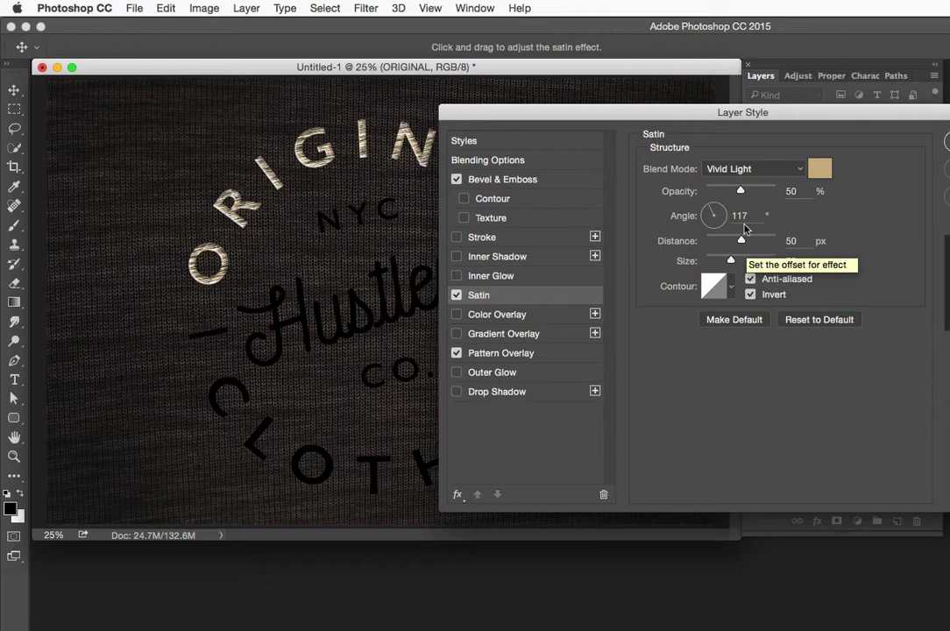
left_click_drag(666, 122, 669, 122)
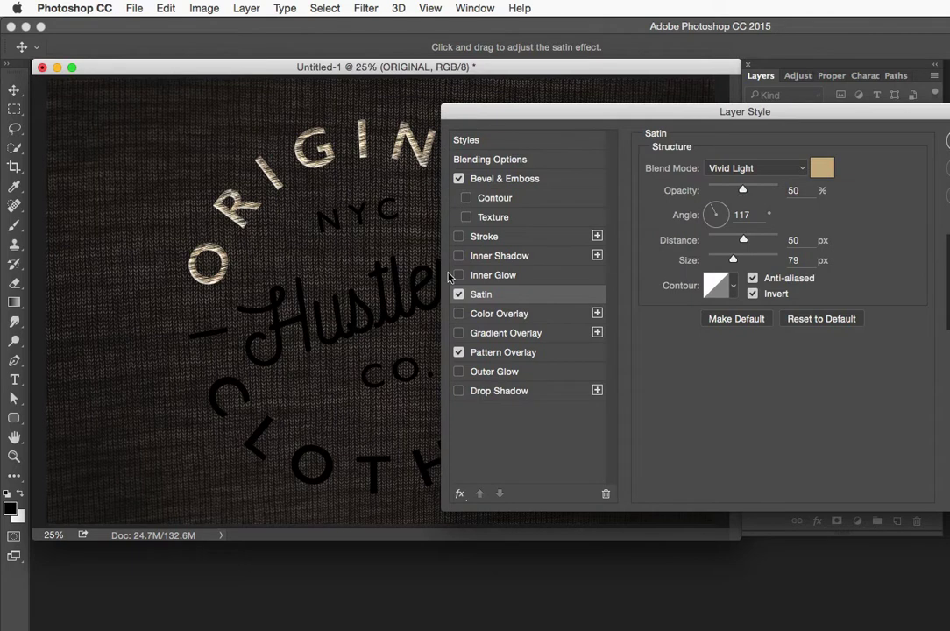
left_click_drag(486, 120, 491, 112)
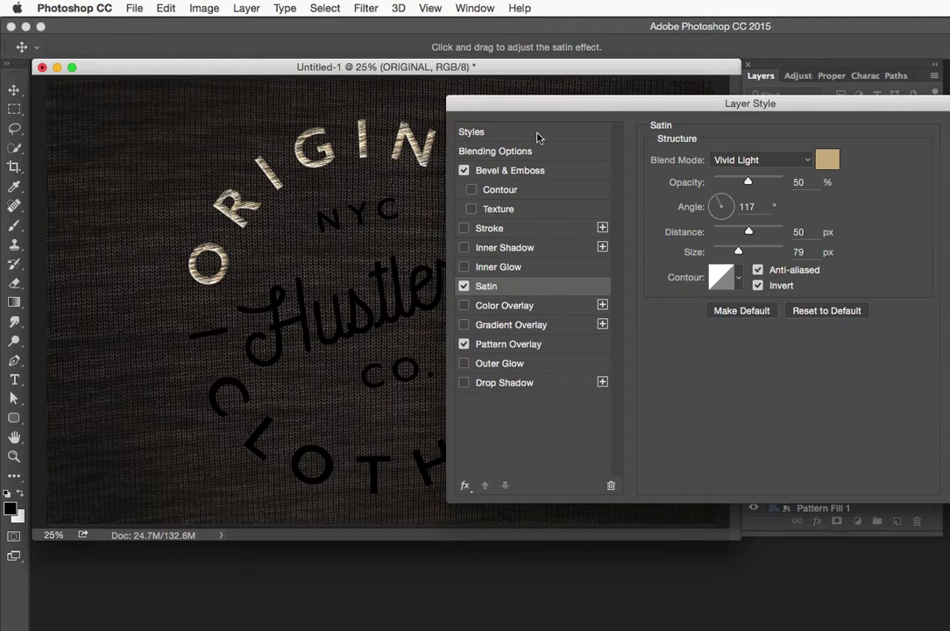
Enable a white-to-black Gradient Overlay on the ORIGINAL text with Soft Light blending, 100% opacity, Reflected style and angle 114°
left_click_drag(527, 113, 555, 99)
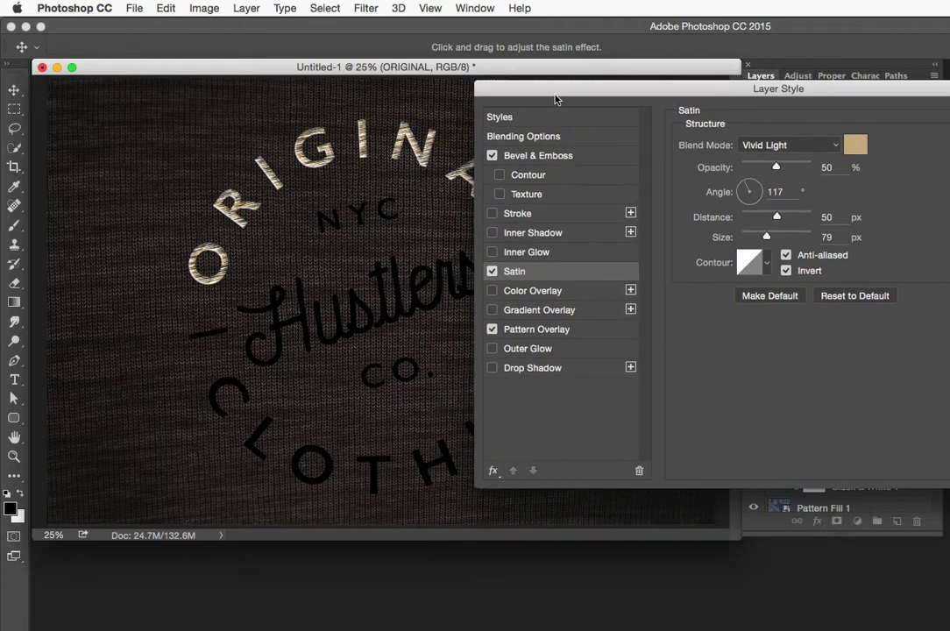
left_click(517, 313)
left_click_drag(561, 90, 467, 244)
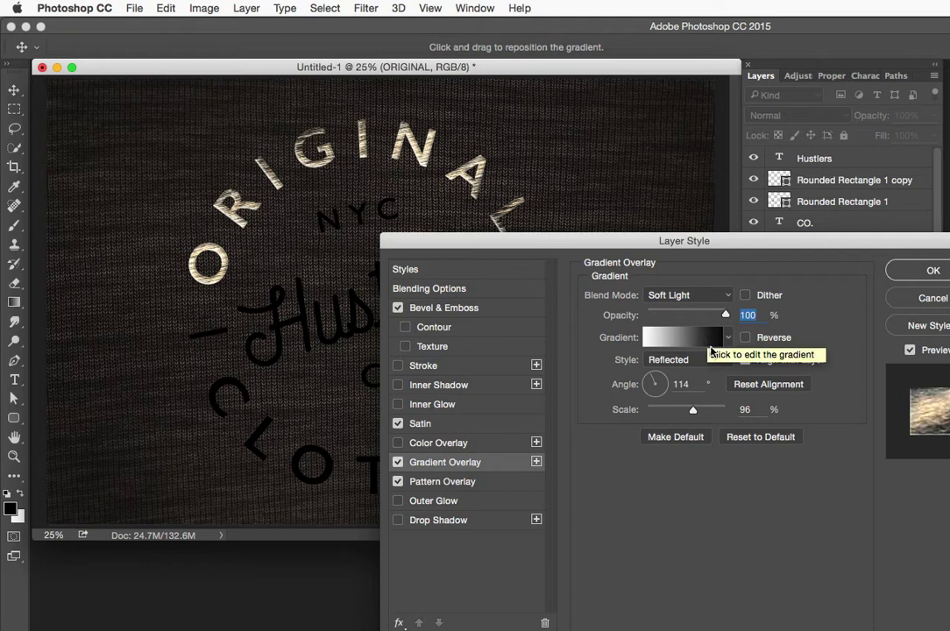
left_click(673, 360)
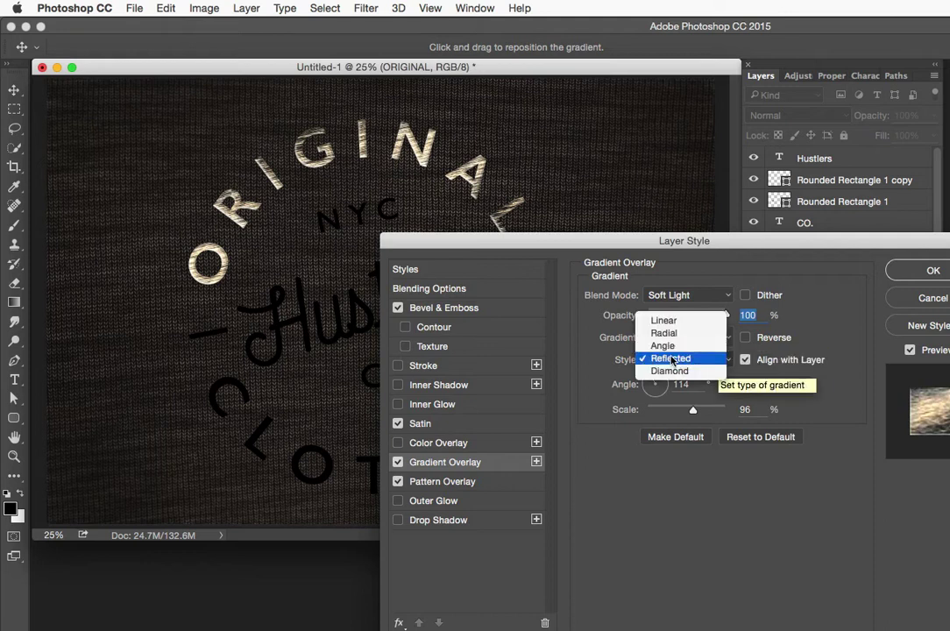
left_click(672, 359)
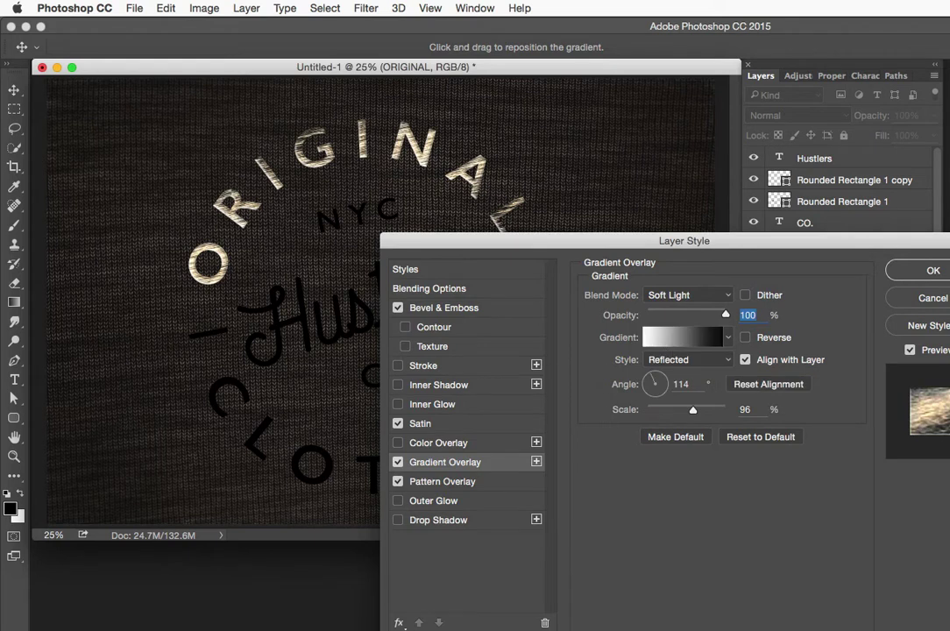
left_click_drag(906, 244, 851, 204)
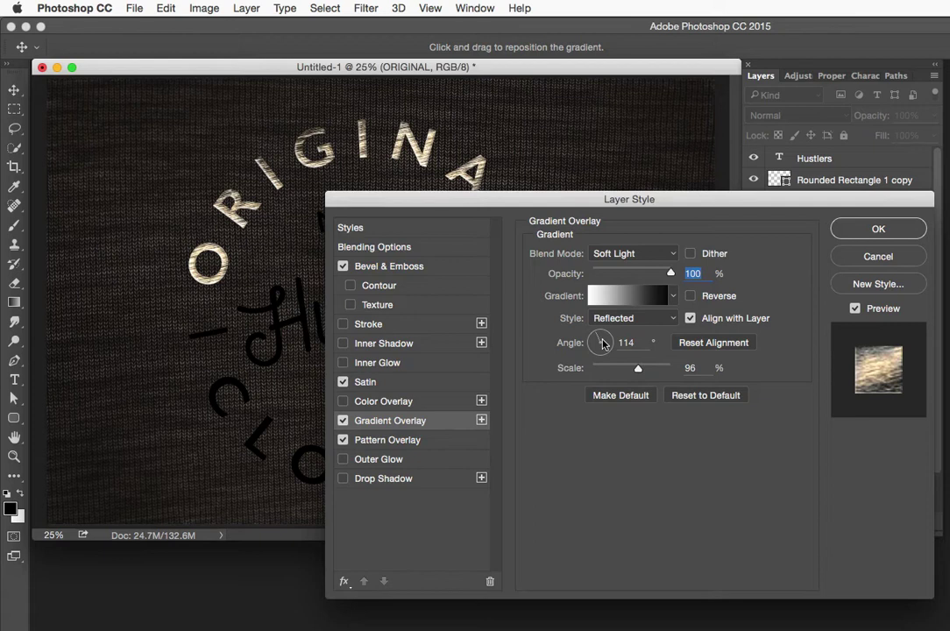
Reposition the gradient across the ORIGINAL lettering and set the Gradient Overlay scale to 137%
left_click_drag(638, 369, 661, 372)
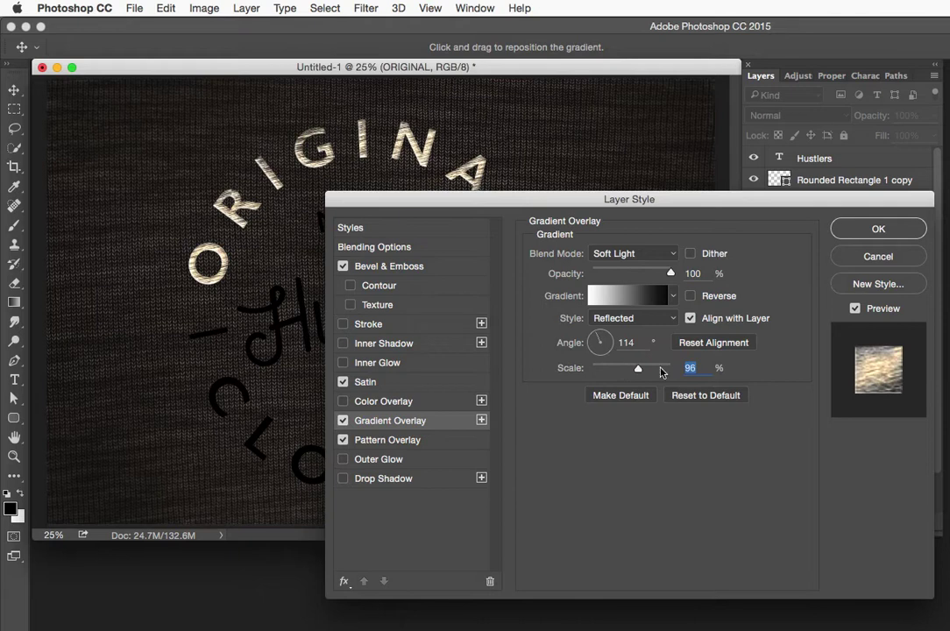
left_click_drag(456, 197, 620, 277)
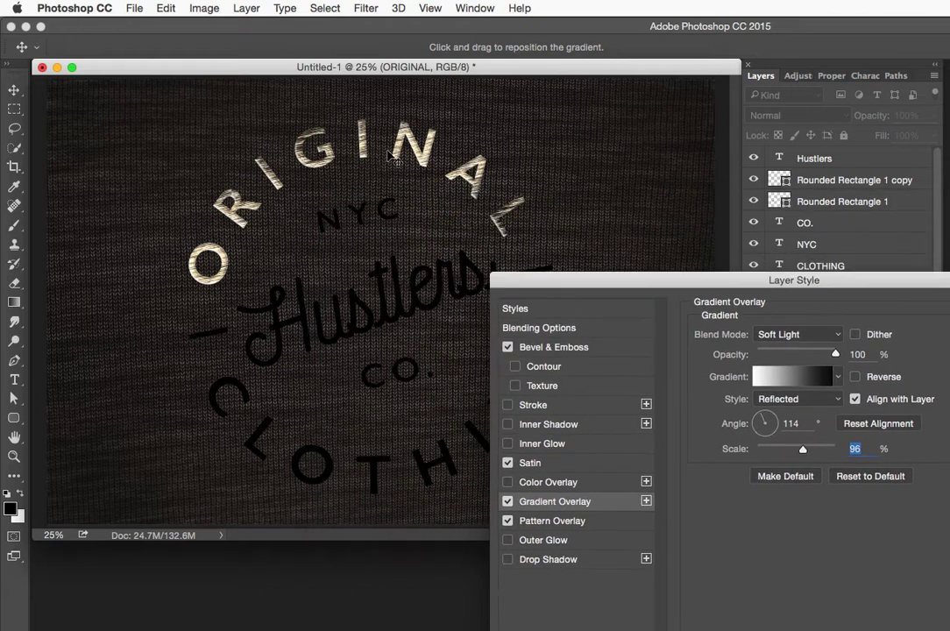
left_click_drag(391, 155, 546, 233)
left_click_drag(569, 279, 481, 133)
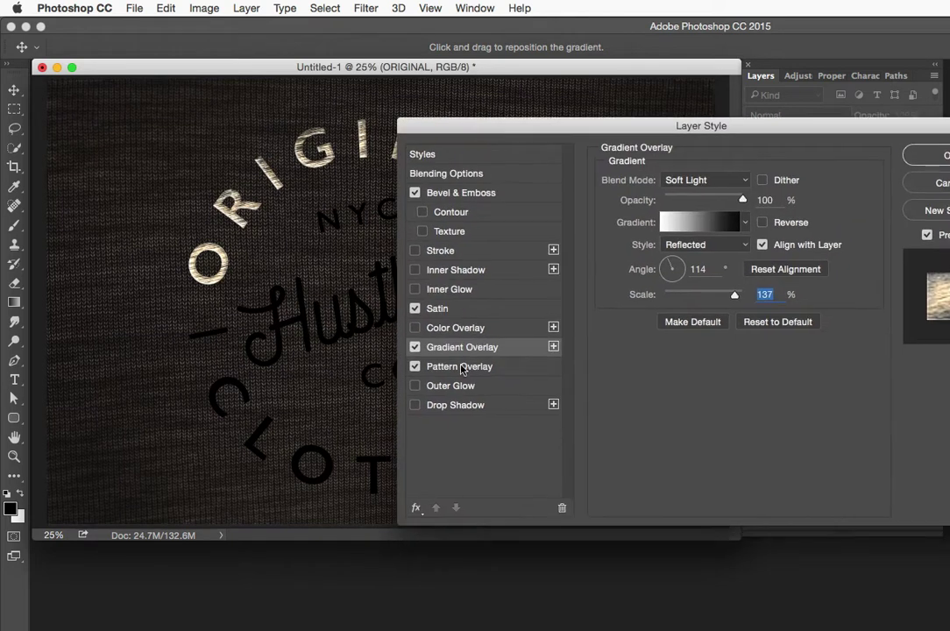
Enable a black Outer Glow on the ORIGINAL text with Color Burn blending, 8% opacity, Softer technique and 29 px size
left_click(454, 388)
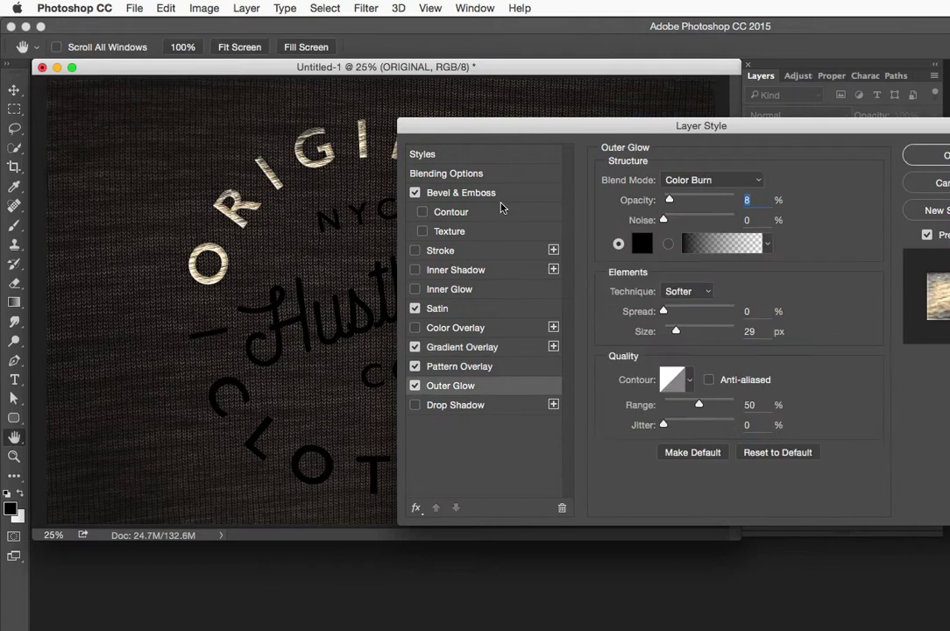
mouse_move(513, 135)
left_mouse_down()
mouse_move(517, 179)
mouse_move(505, 203)
left_mouse_up()
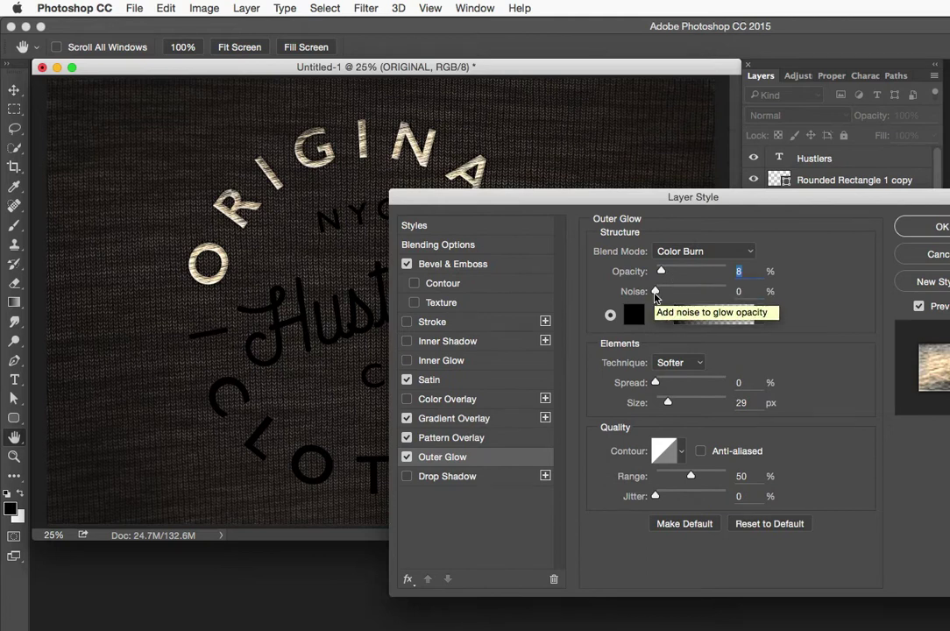
left_click(633, 314)
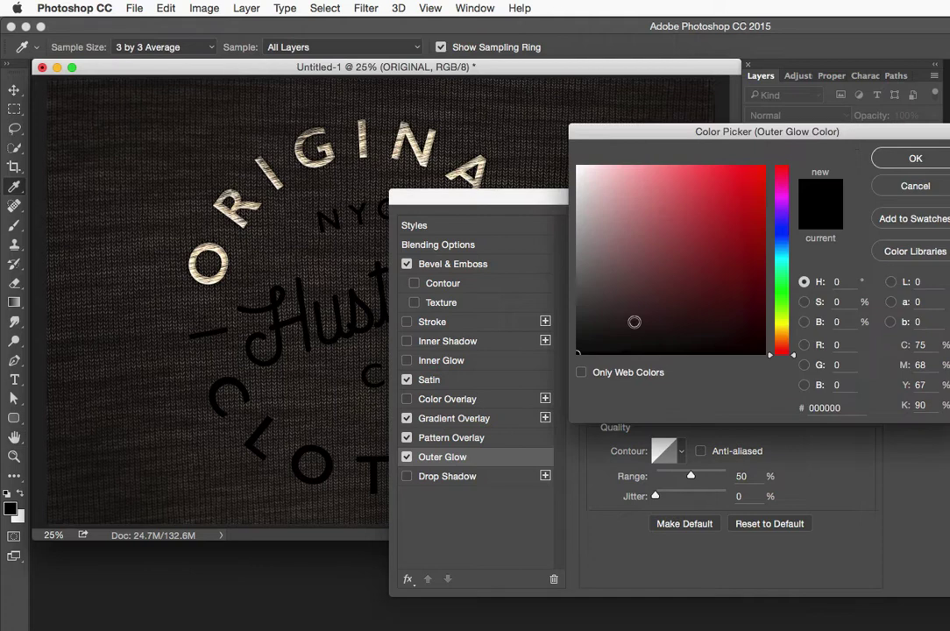
left_click(883, 164)
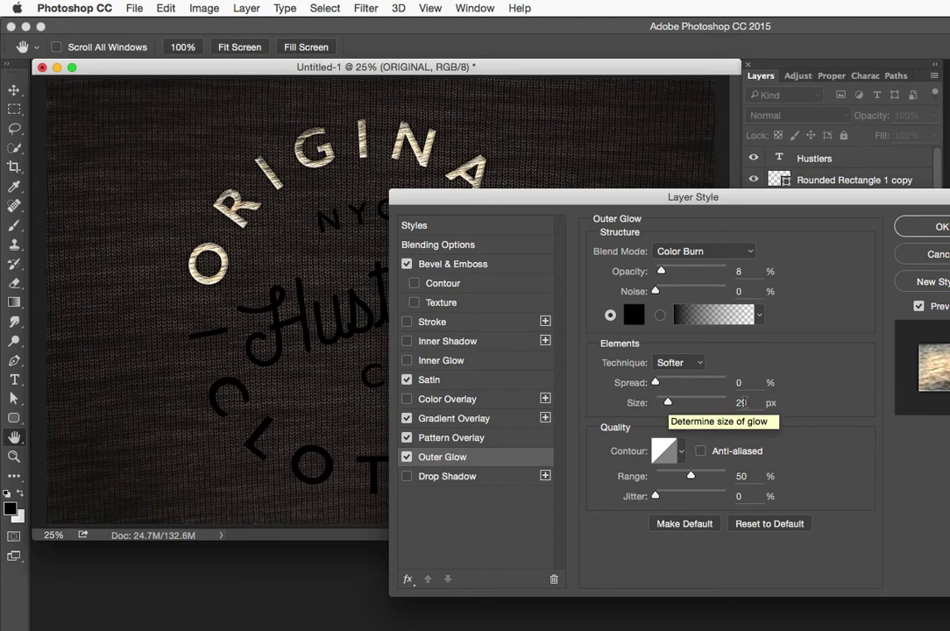
Switch the Outer Glow off and on to compare its effect on the lettering, leaving it enabled
left_click_drag(666, 196, 667, 192)
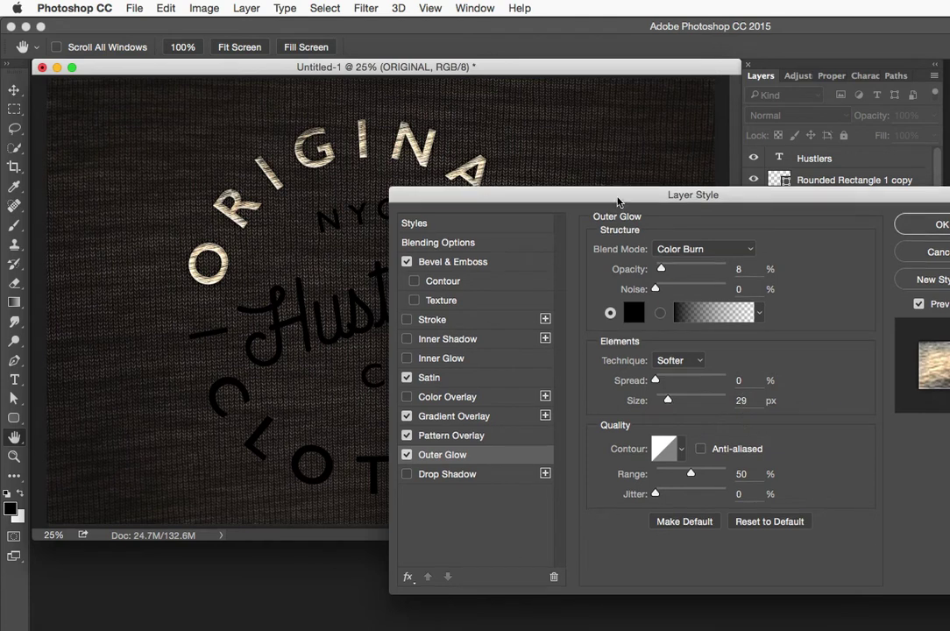
left_click(408, 453)
left_click(408, 453)
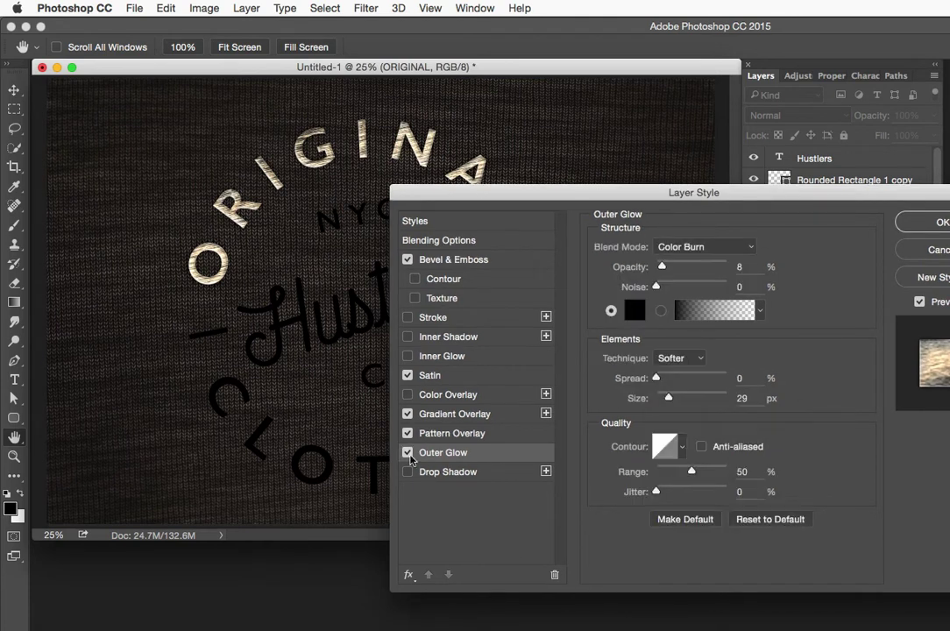
left_click_drag(454, 205, 488, 162)
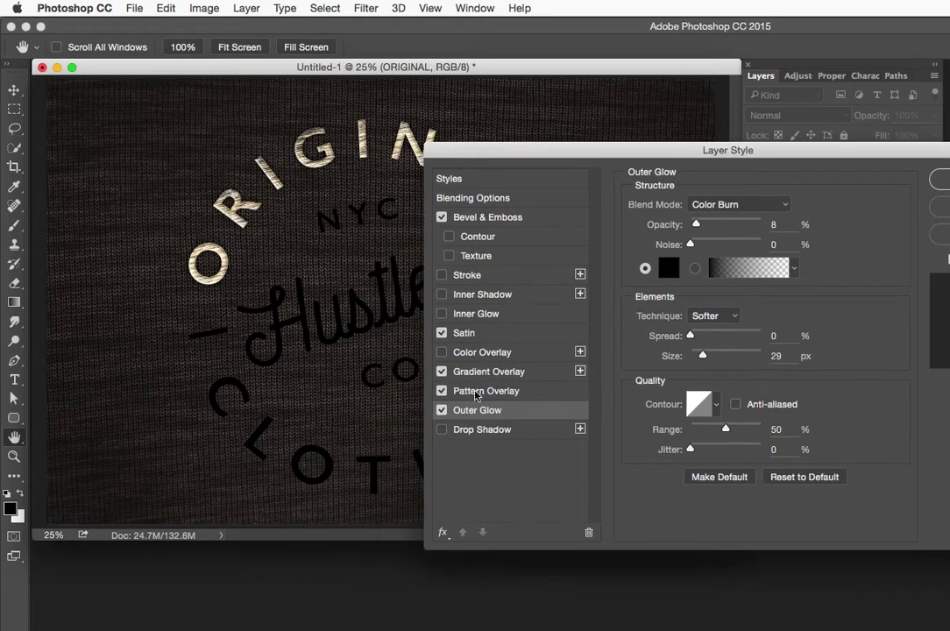
Enable a black Drop Shadow on the ORIGINAL text with Multiply blending, 36% opacity, 51° angle, 17 px distance and 8 px size
left_click(471, 430)
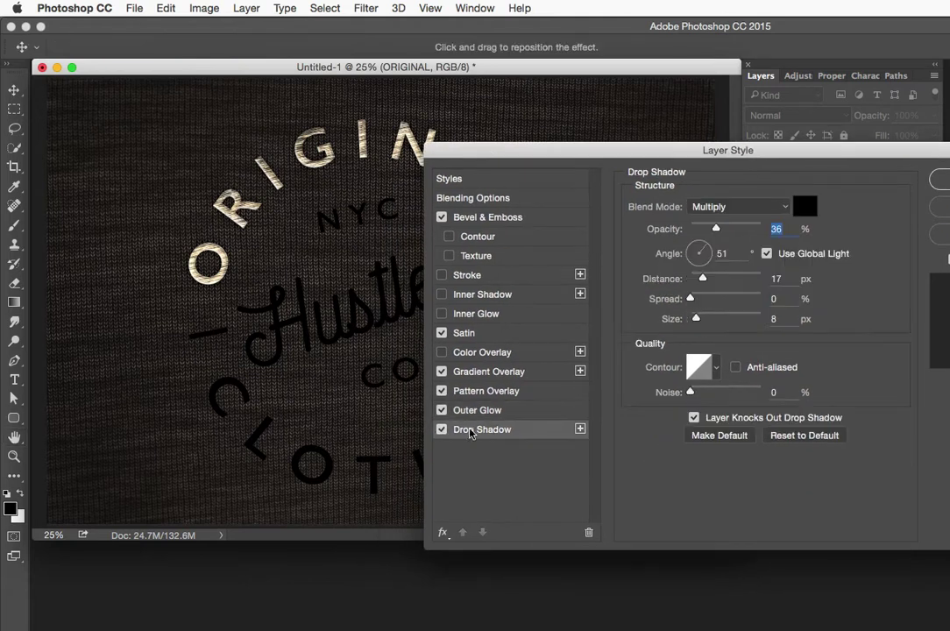
left_click_drag(486, 157, 455, 179)
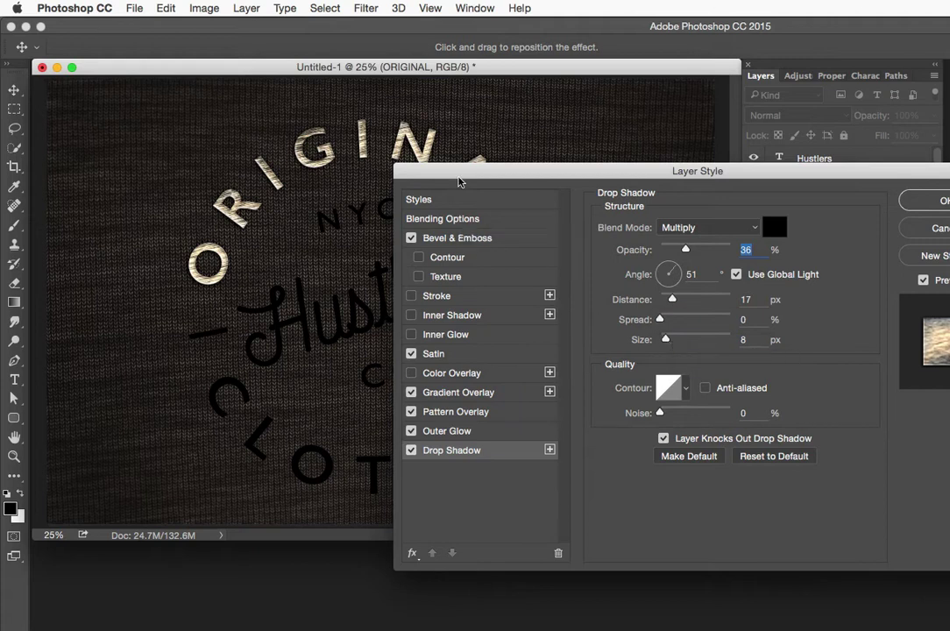
left_click_drag(461, 175, 606, 122)
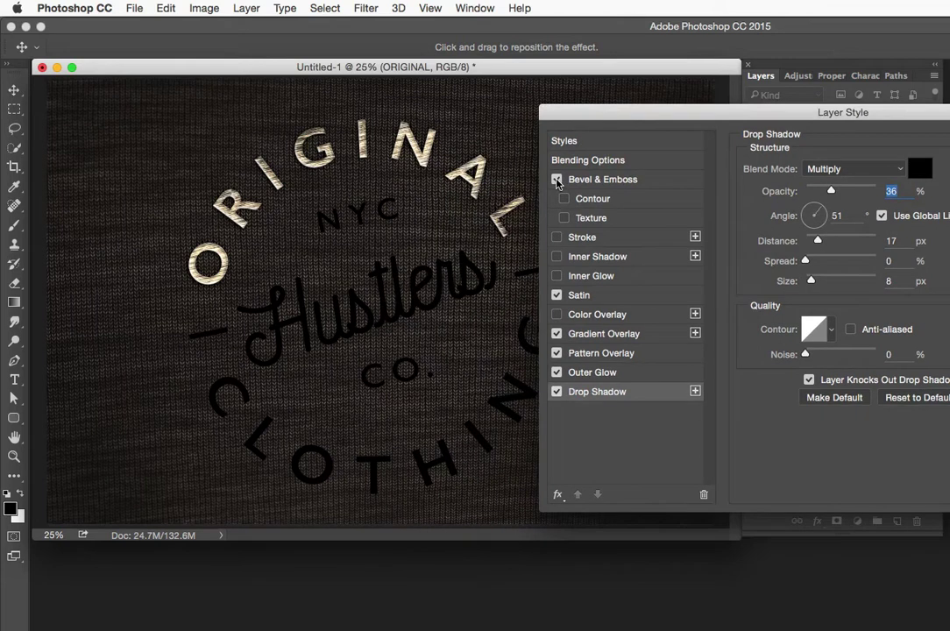
Switch off every ORIGINAL effect except Pattern Overlay, and turn them back on one by one to compare their contributions
left_click(556, 180)
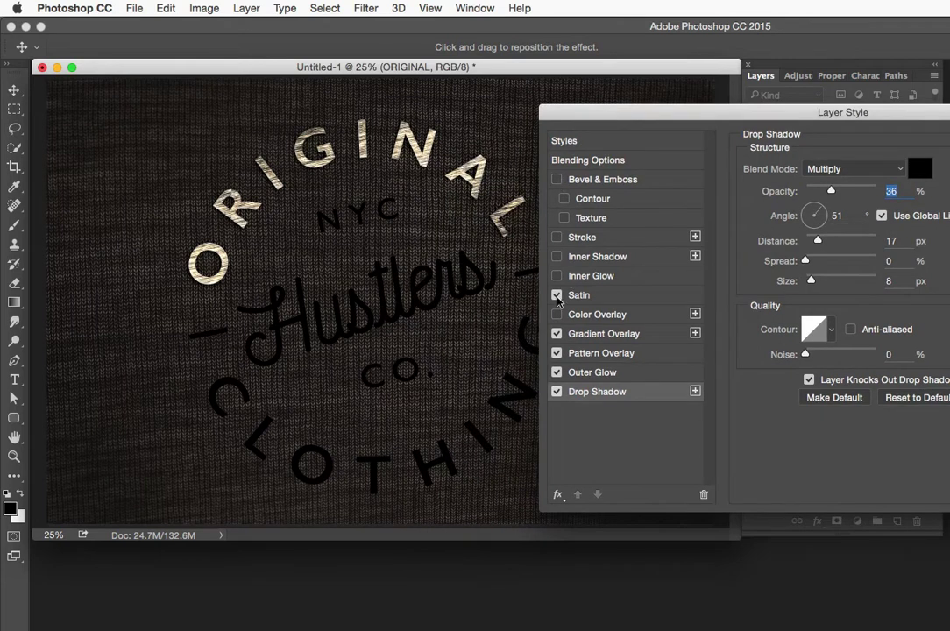
left_click(556, 353)
left_click(556, 373)
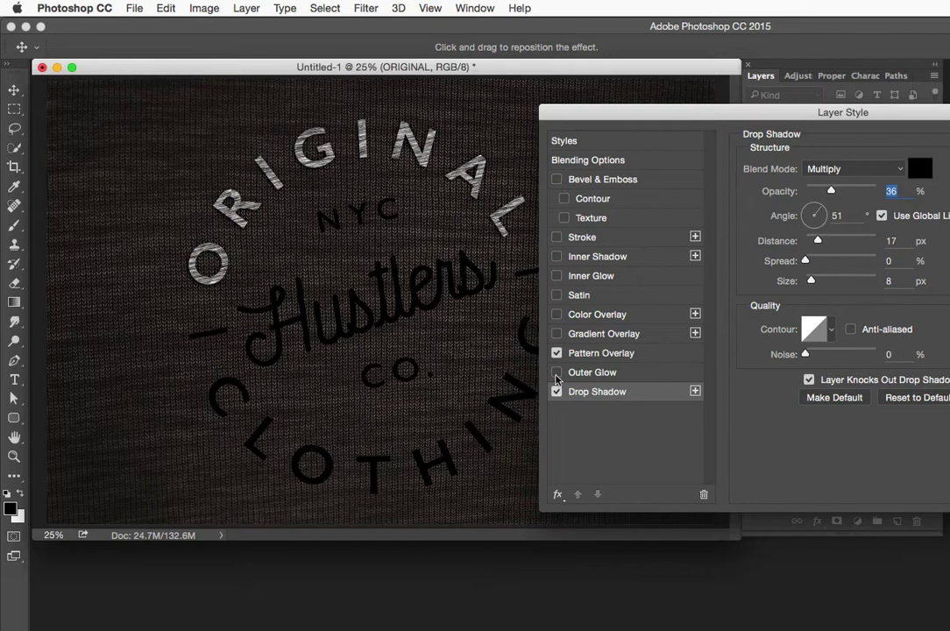
left_click(555, 392)
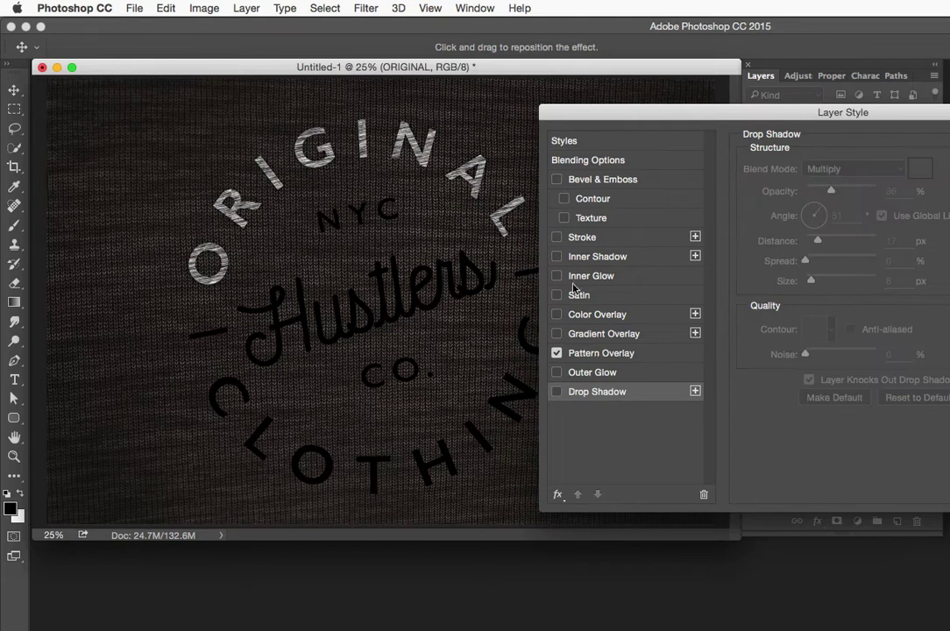
left_click(557, 180)
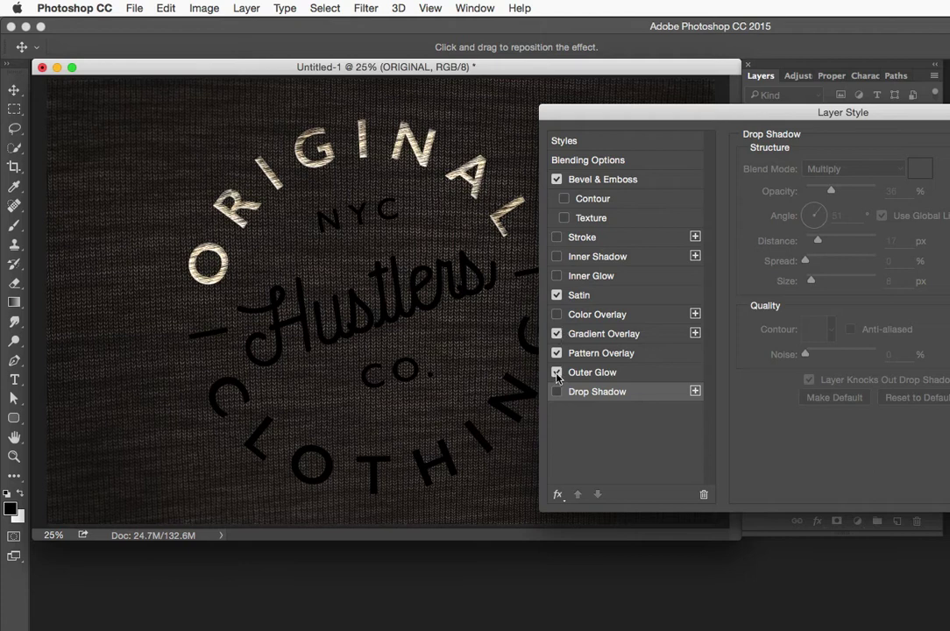
left_click(556, 374)
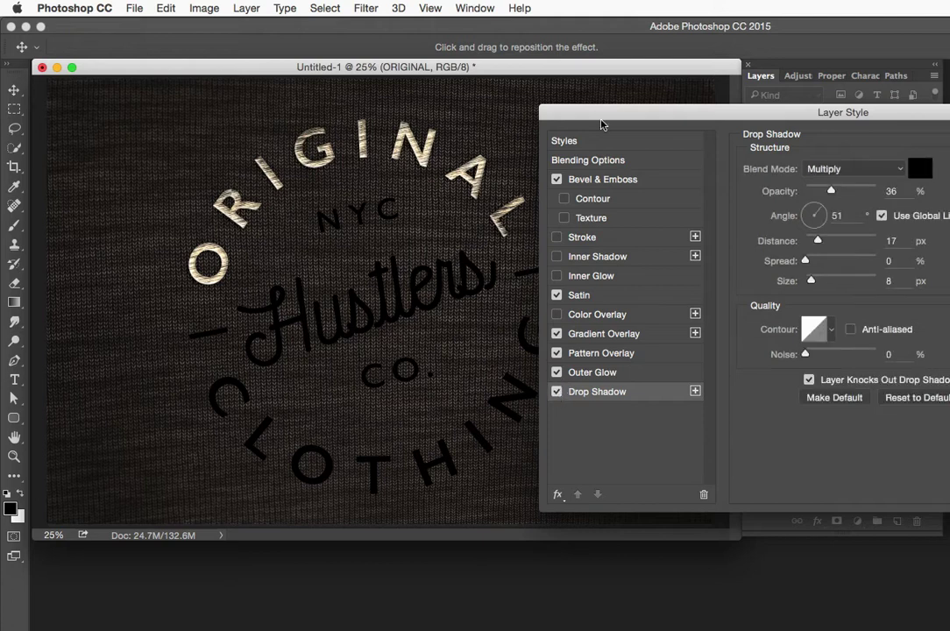
Toggle the layer style preview off and on to compare the plain and styled ORIGINAL lettering
left_click_drag(596, 118, 545, 115)
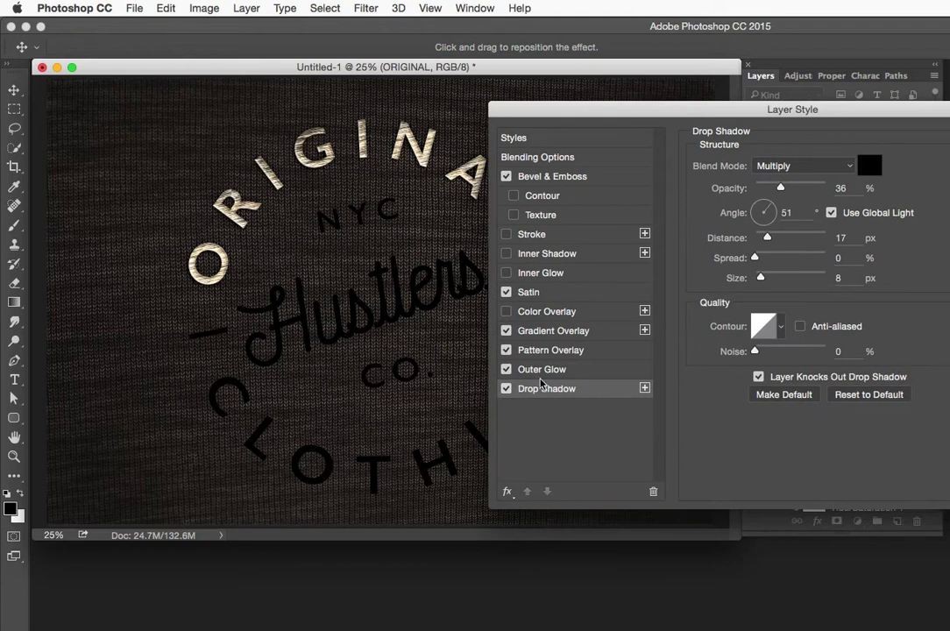
left_click_drag(701, 115, 521, 376)
left_click(838, 480)
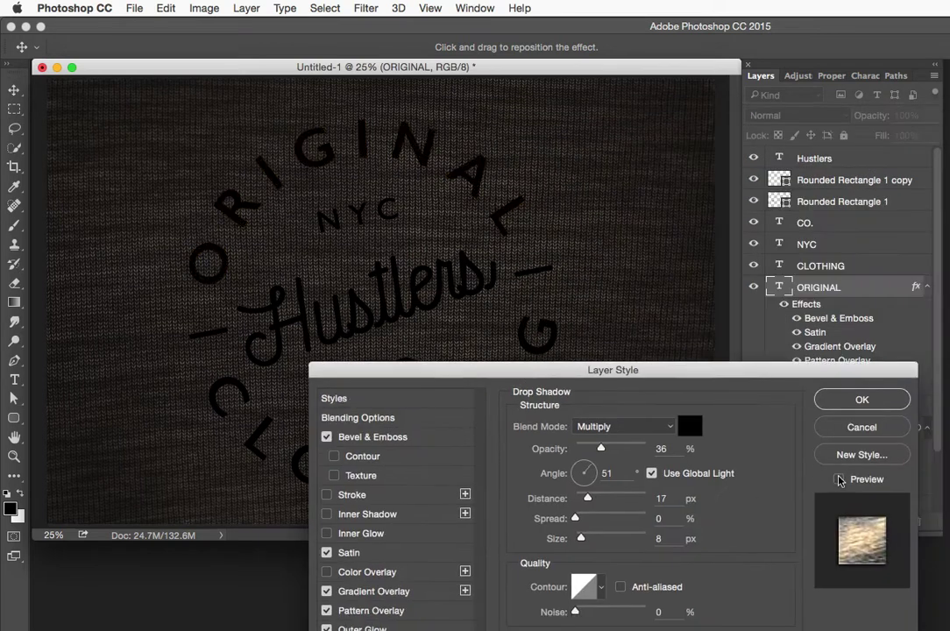
left_click(838, 480)
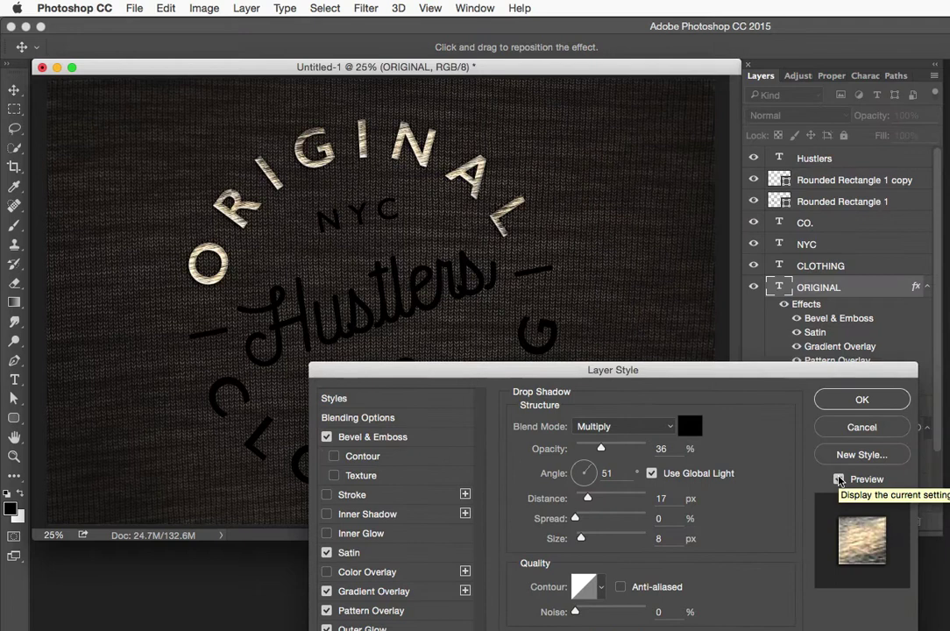
left_click_drag(590, 370, 667, 149)
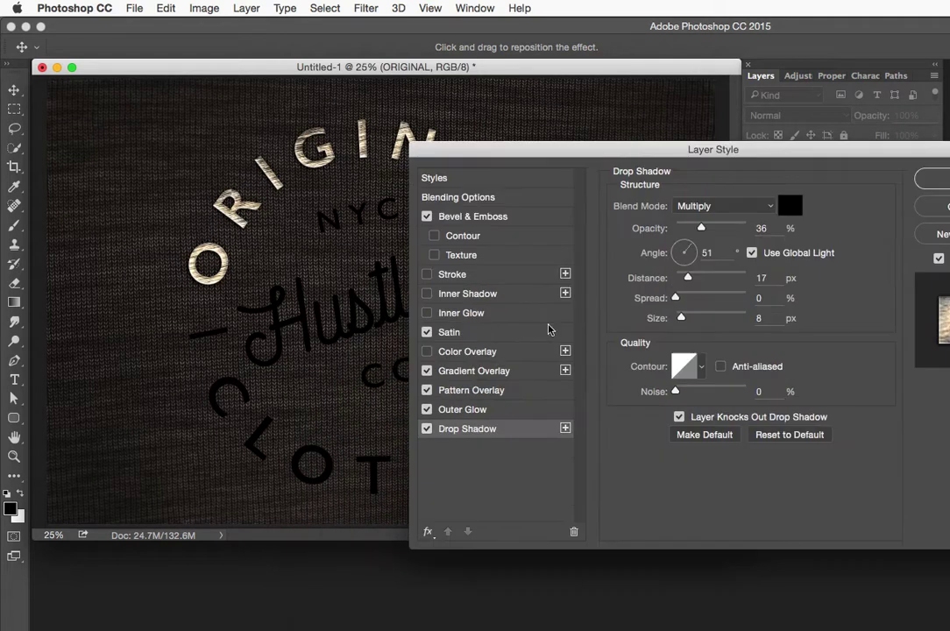
Try a 50% Pattern Overlay scale on the ORIGINAL text and restore it to 100%
left_click(464, 392)
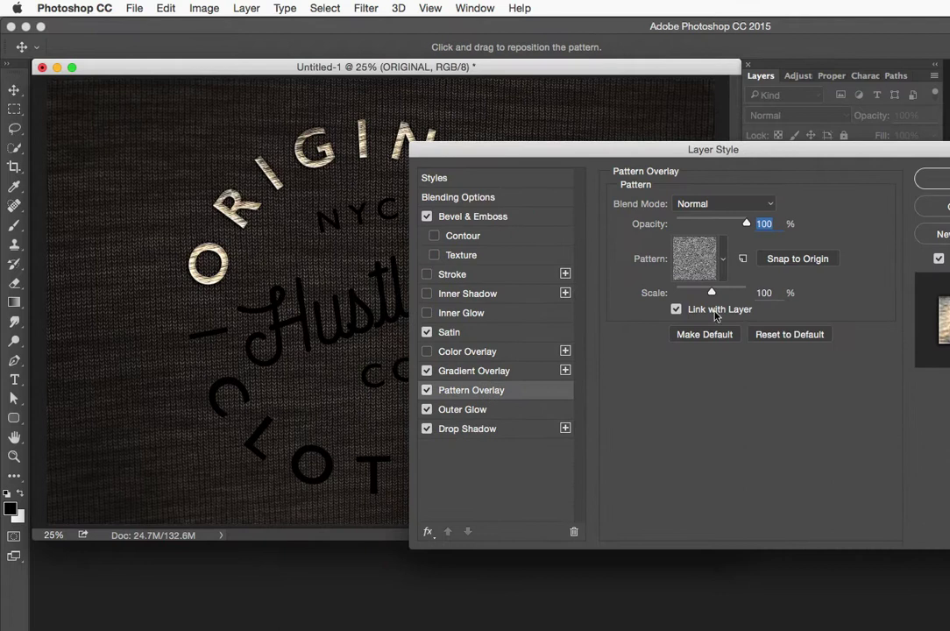
left_click(706, 286)
type("50")
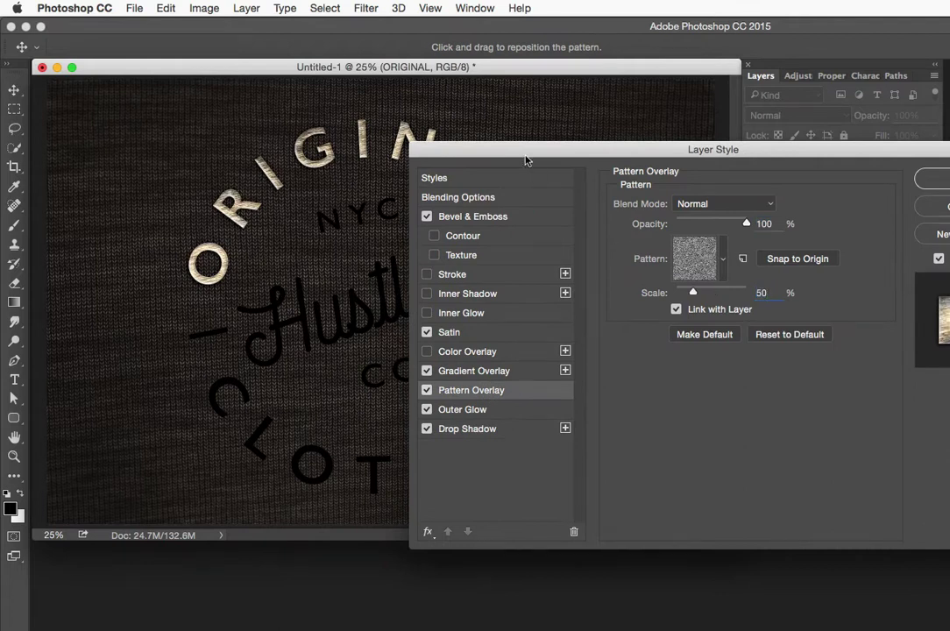
left_click_drag(526, 158, 452, 252)
left_click(696, 387)
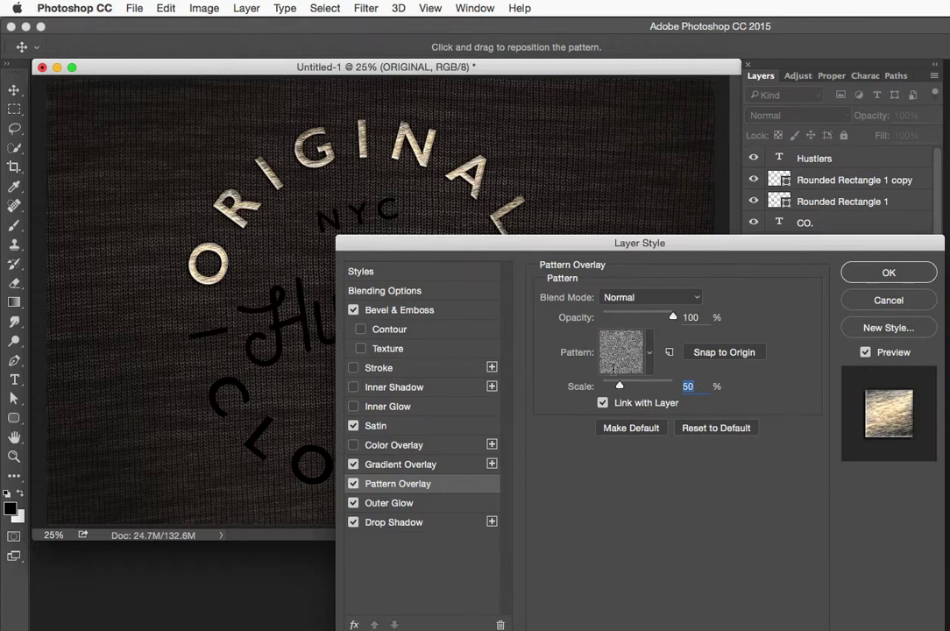
type("100")
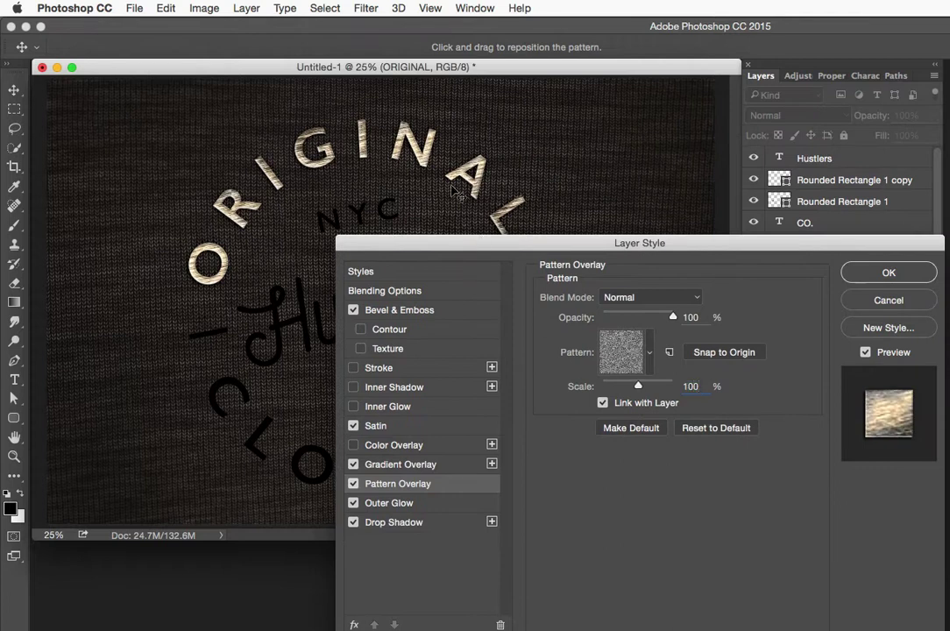
Examine the thread texture and edges of the ORIGINAL letters up close at different magnifications
left_click_drag(538, 247, 592, 232)
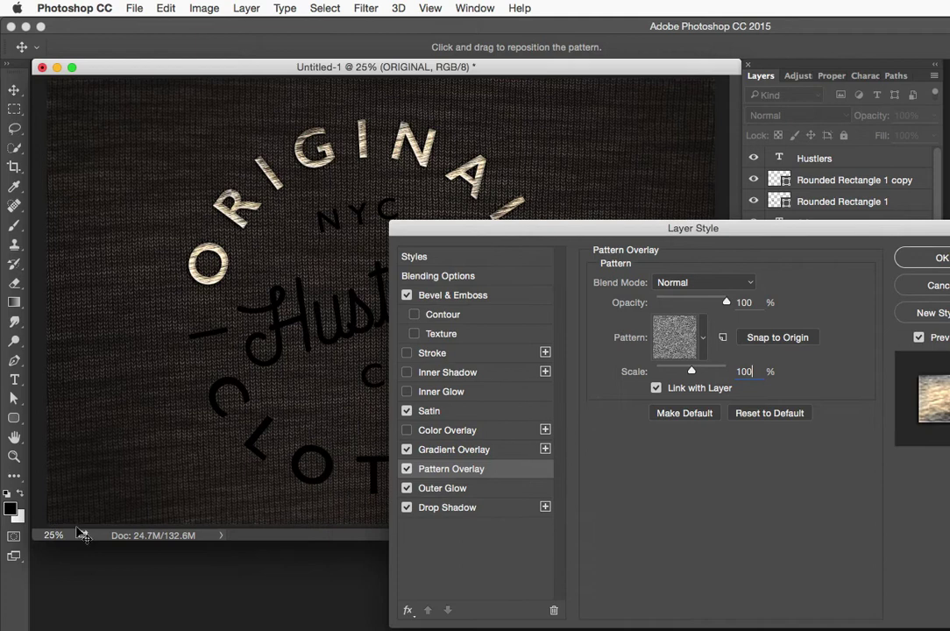
left_click_drag(483, 230, 549, 221)
left_click(346, 200)
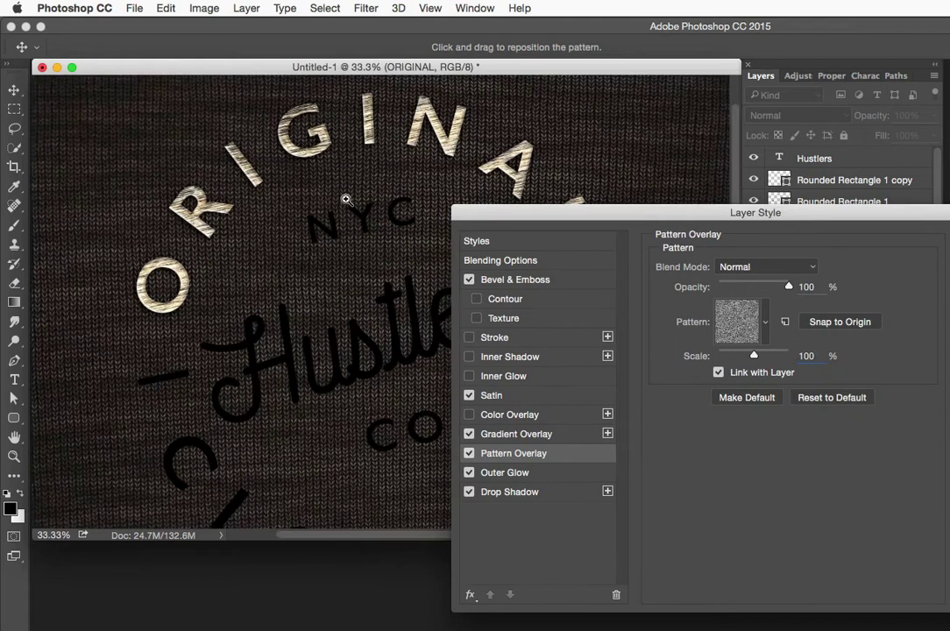
left_click(346, 199)
left_click(346, 199)
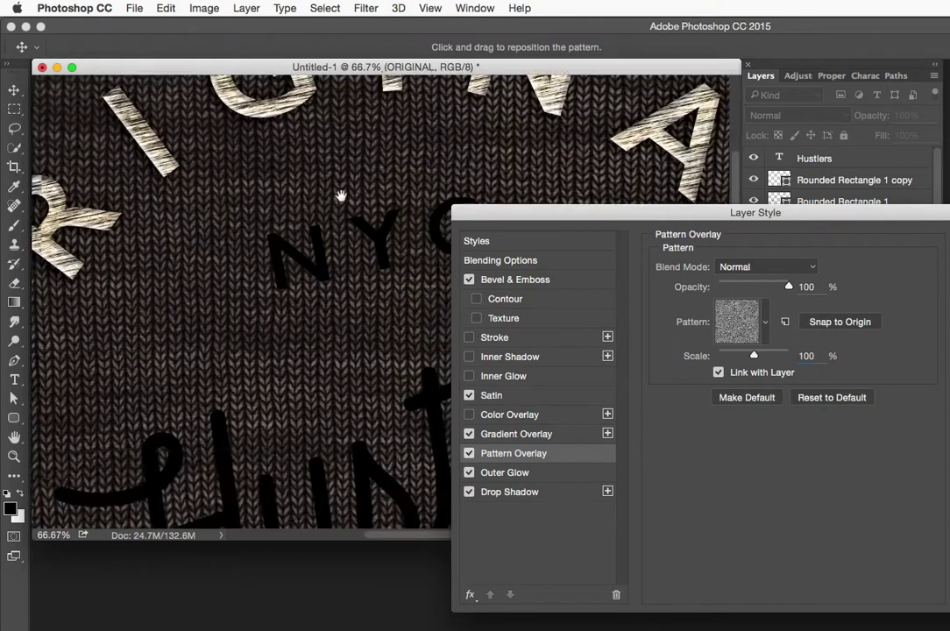
left_click_drag(322, 195, 308, 213)
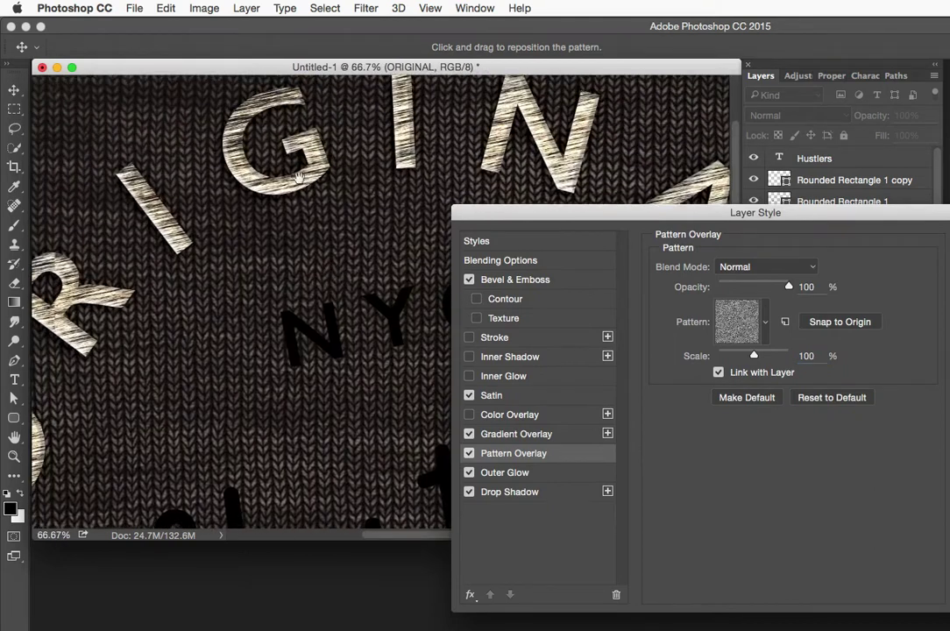
left_click(319, 227, "alt")
left_click(322, 230, "alt")
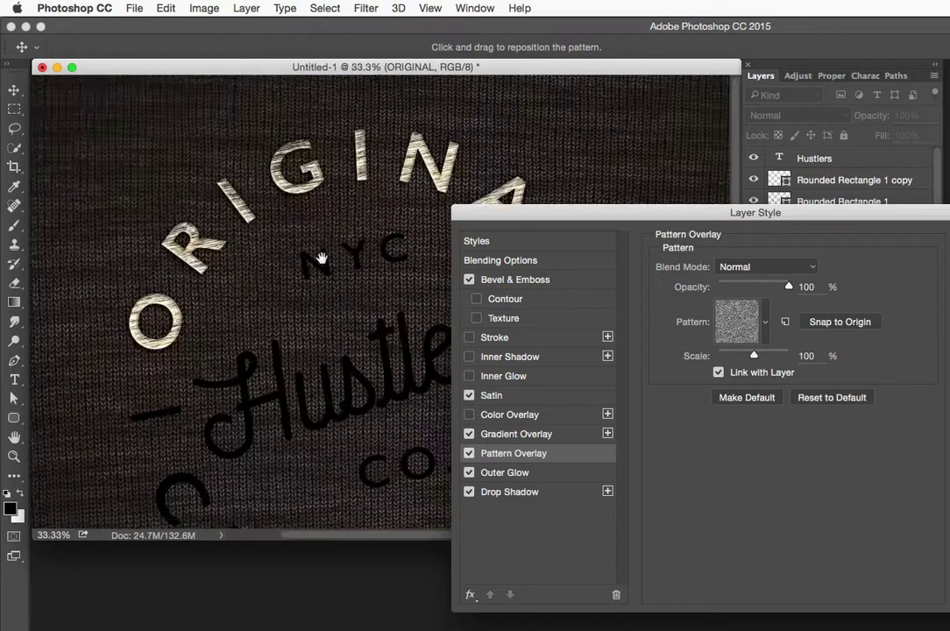
left_click(321, 256)
left_click(320, 256)
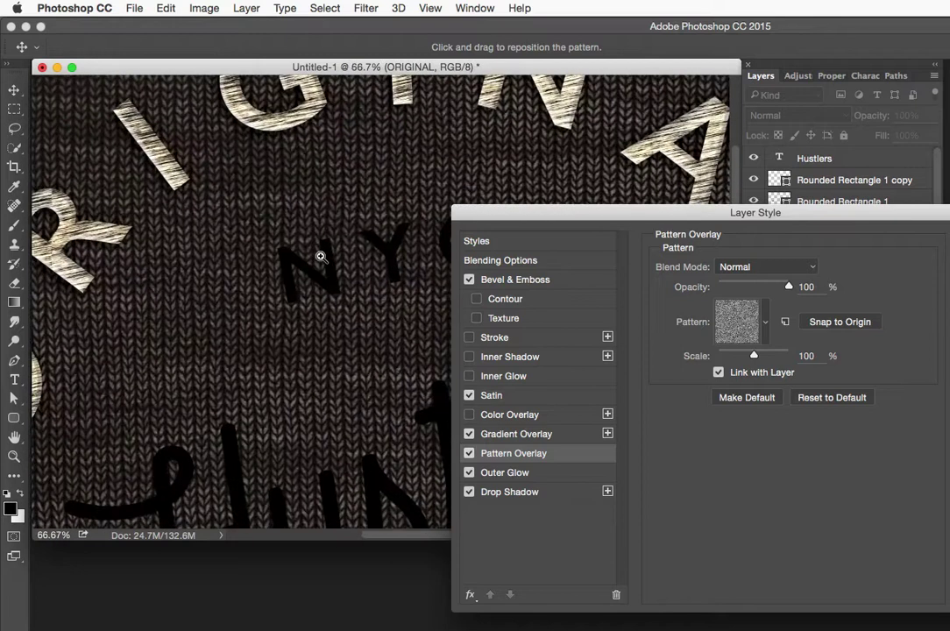
left_click(367, 354)
left_click_drag(367, 356, 349, 329)
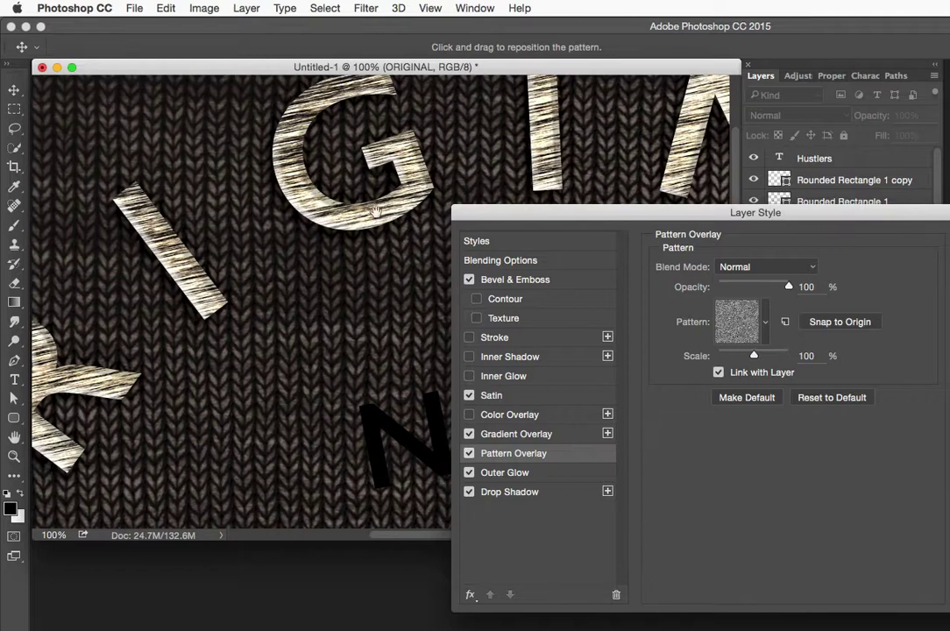
left_click(350, 277, "alt")
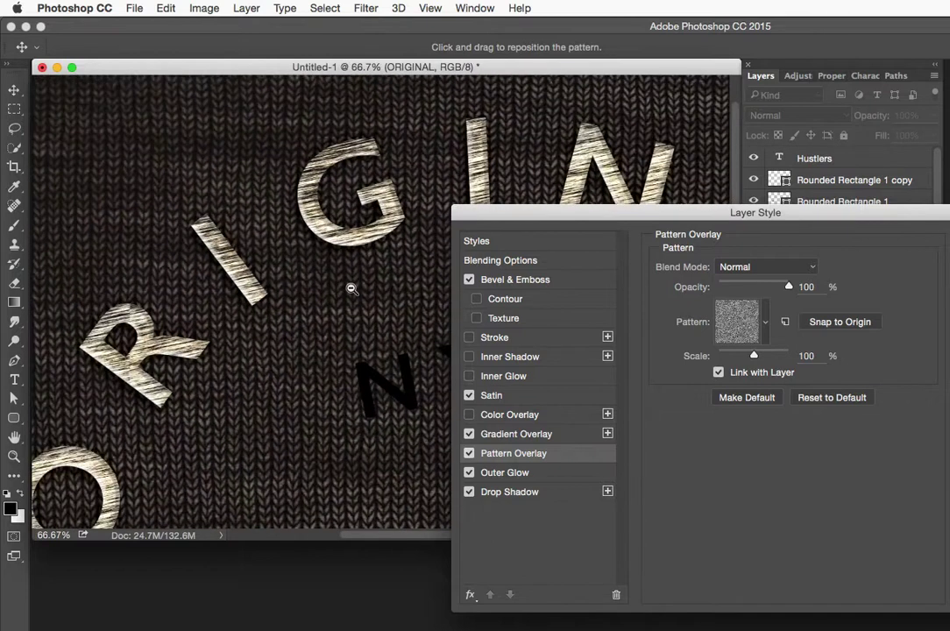
left_click(350, 284, "alt")
left_click_drag(351, 292, 322, 239)
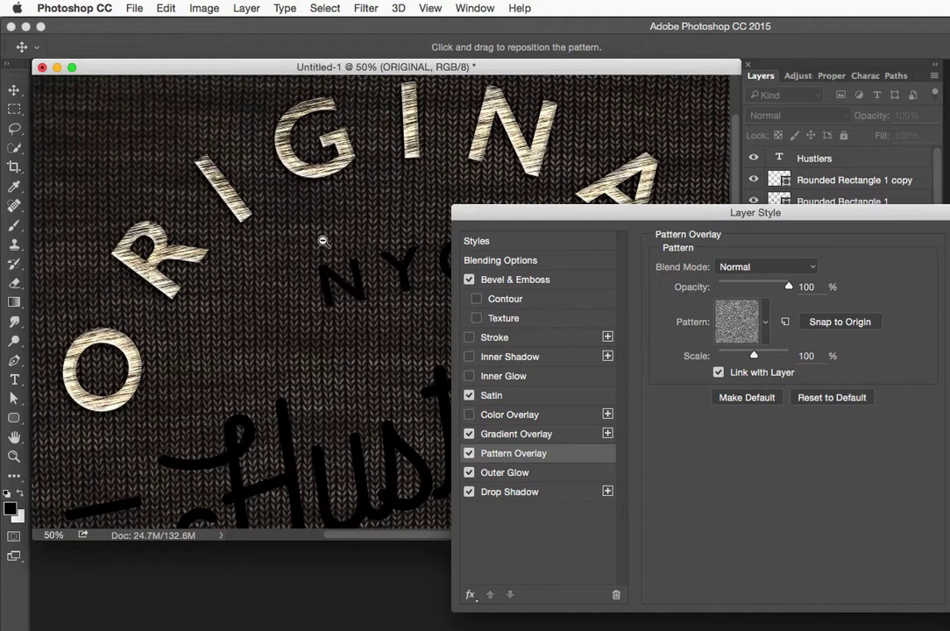
left_click(322, 239, "alt")
left_click(321, 242, "alt")
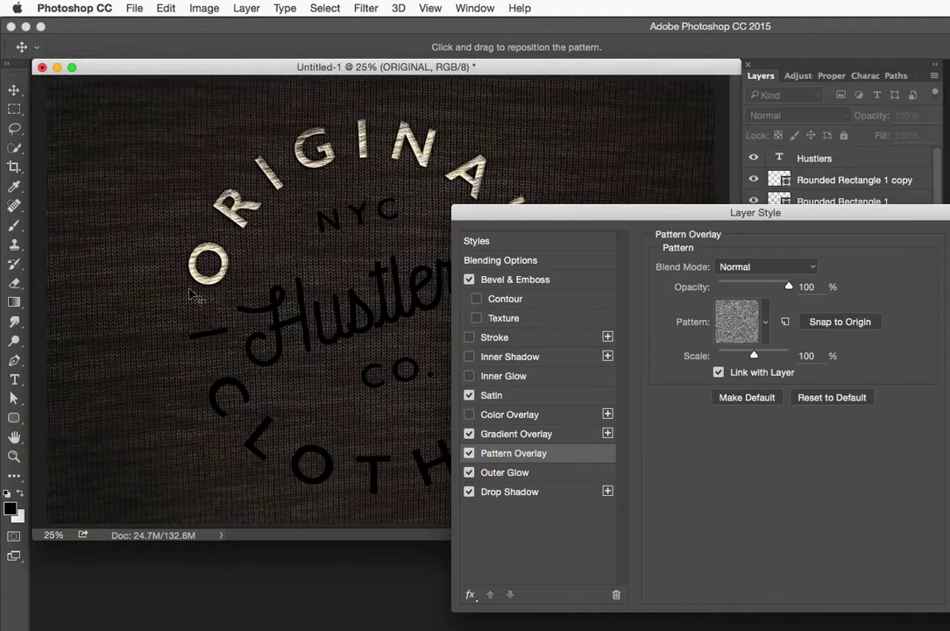
Apply the finished layer style to the ORIGINAL text and copy that style from its layer
left_click_drag(530, 214, 367, 207)
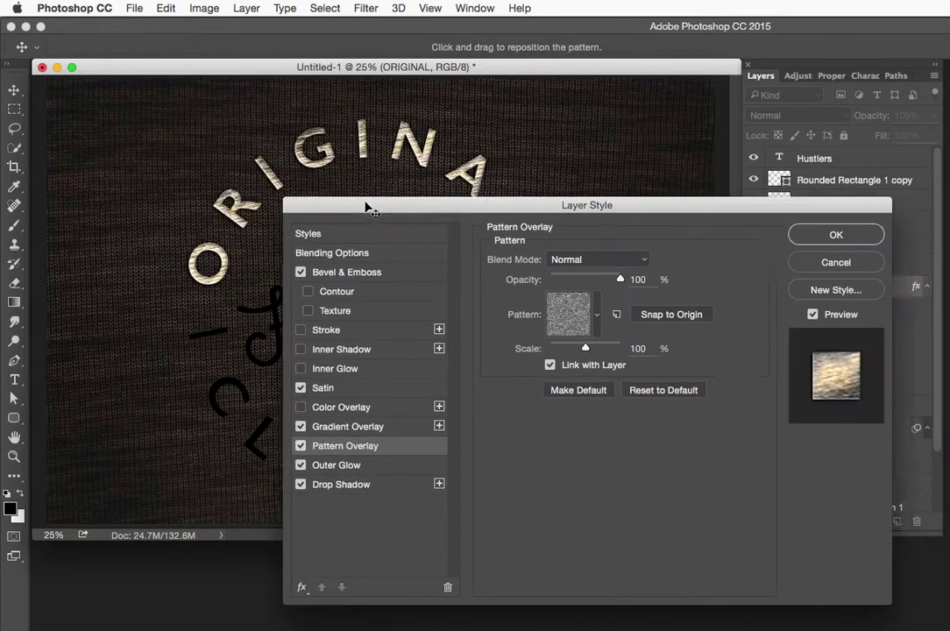
left_click(834, 234)
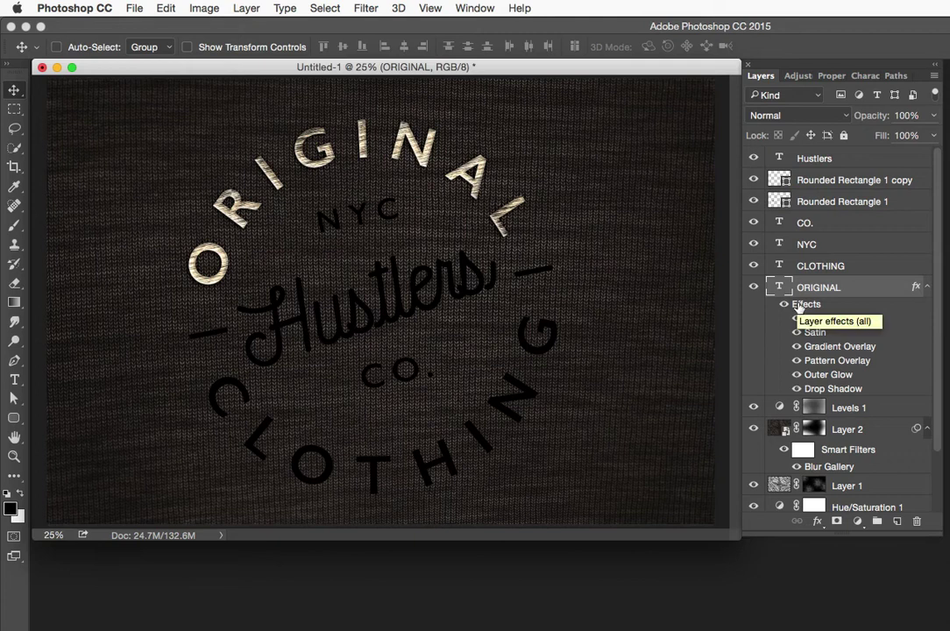
right_click(796, 304)
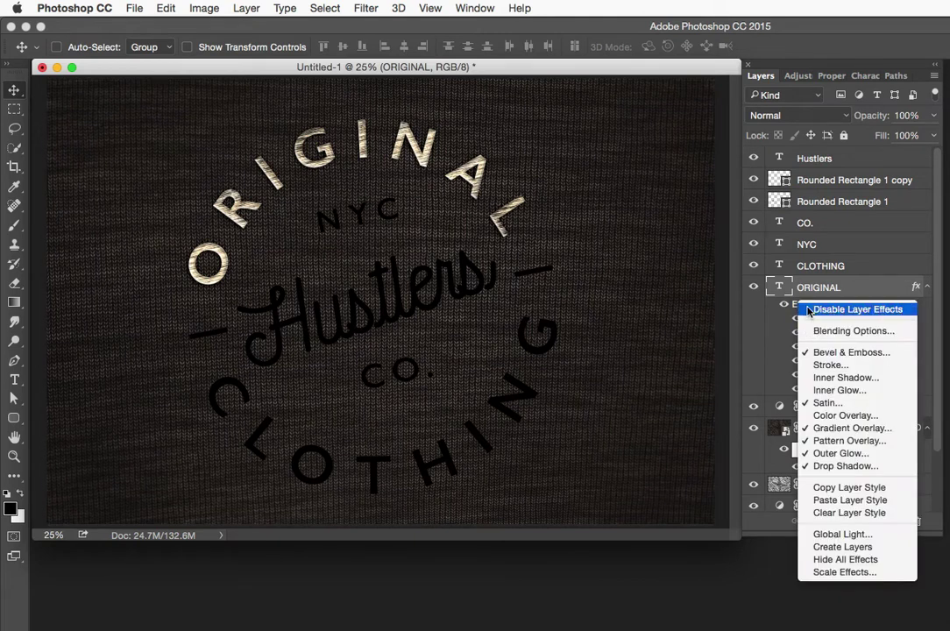
left_click(832, 487)
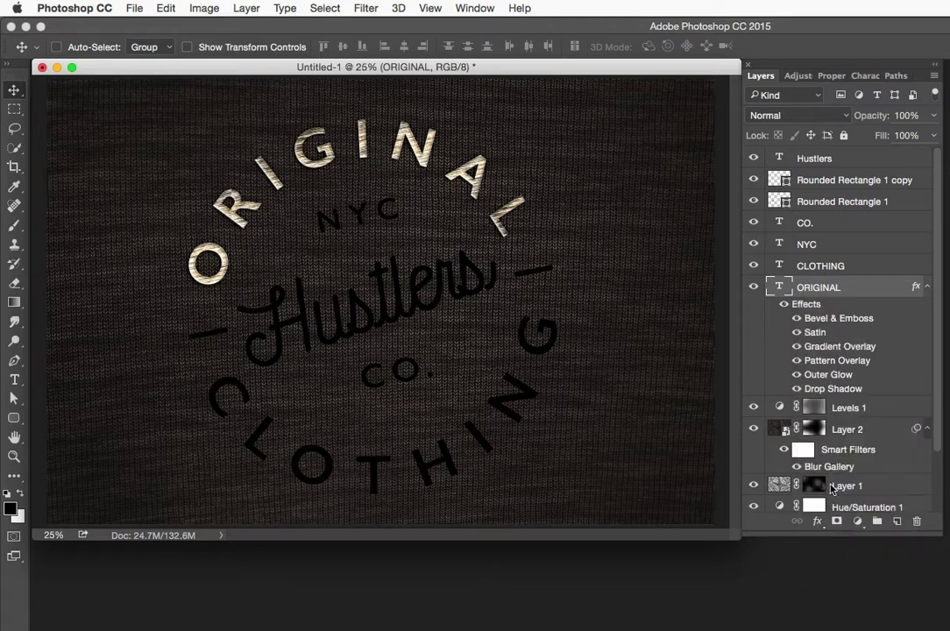
Paste the copied layer style onto the CLOTHING, NYC, CO., Hustlers and two Rounded Rectangle layers
left_click(812, 267)
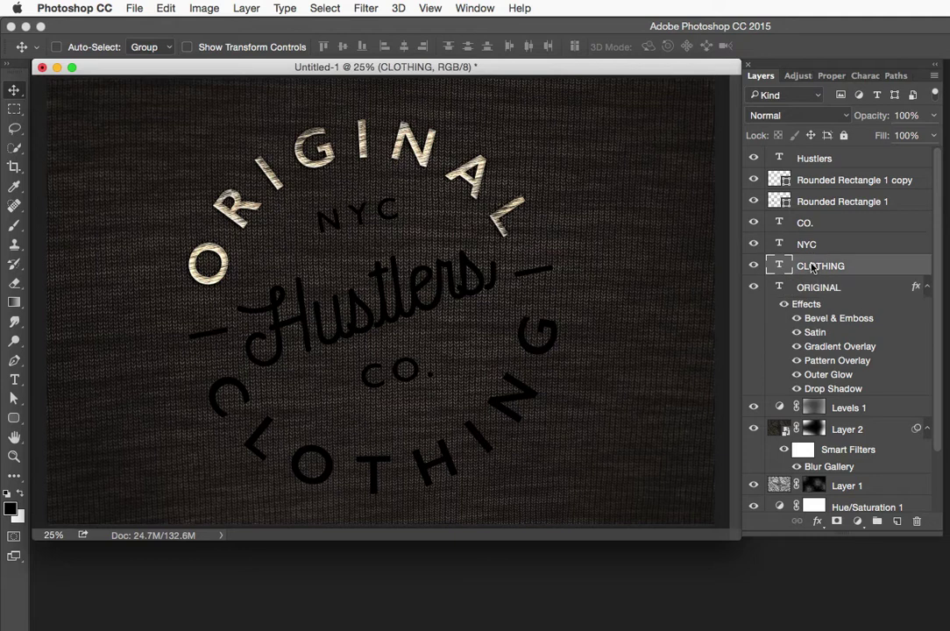
left_click(817, 159, "shift")
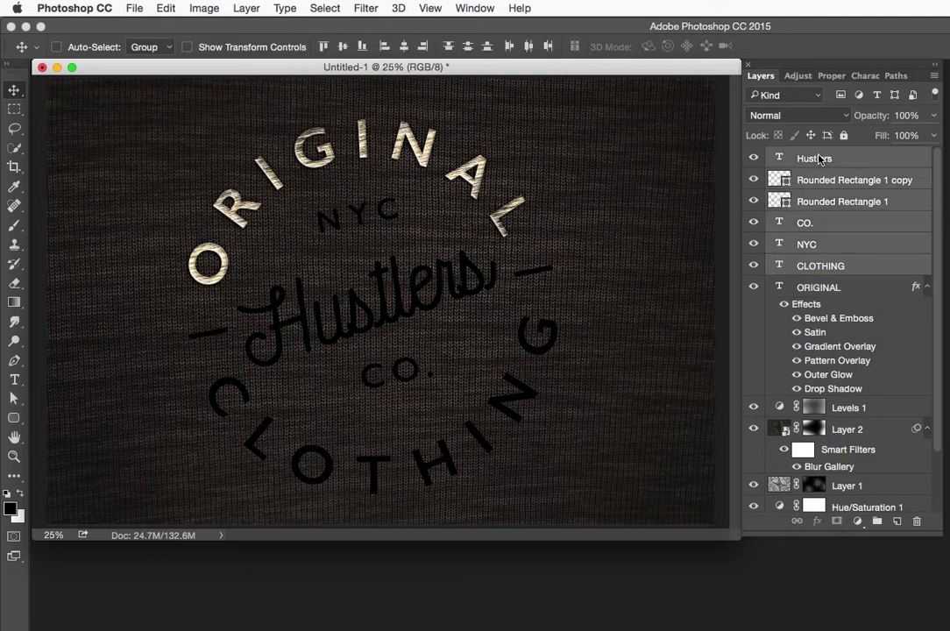
right_click(790, 156)
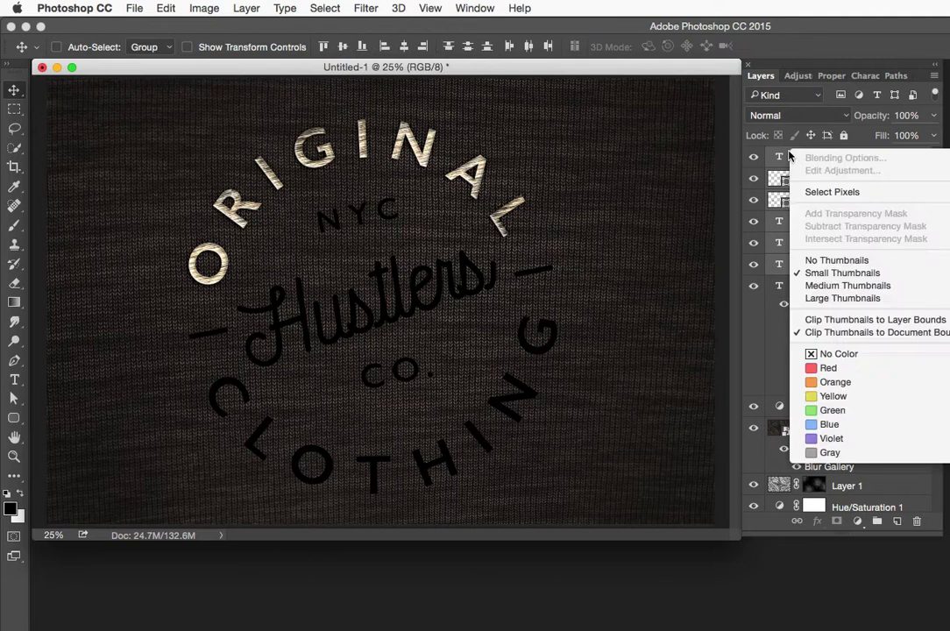
left_click(789, 157)
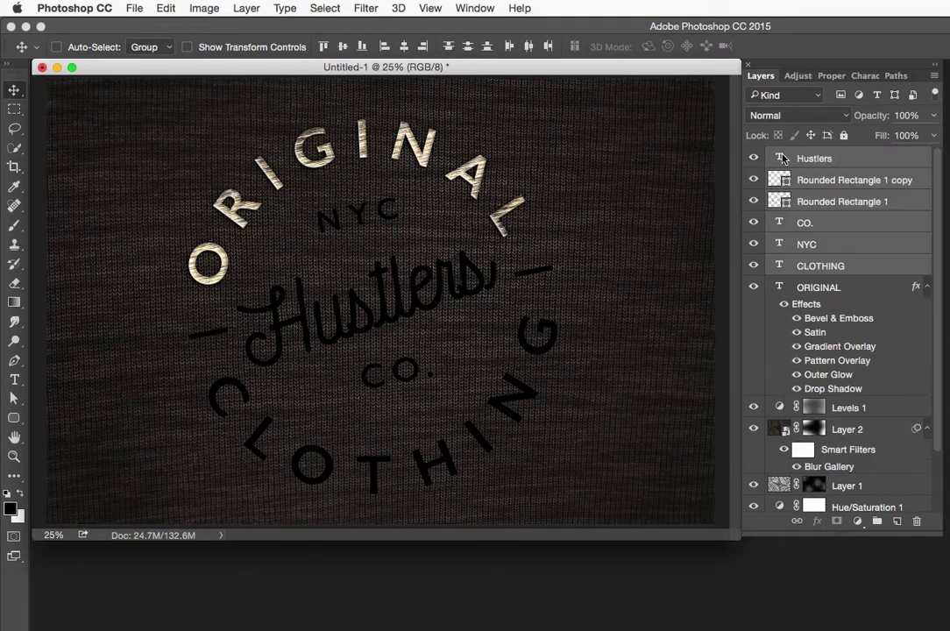
right_click(828, 157)
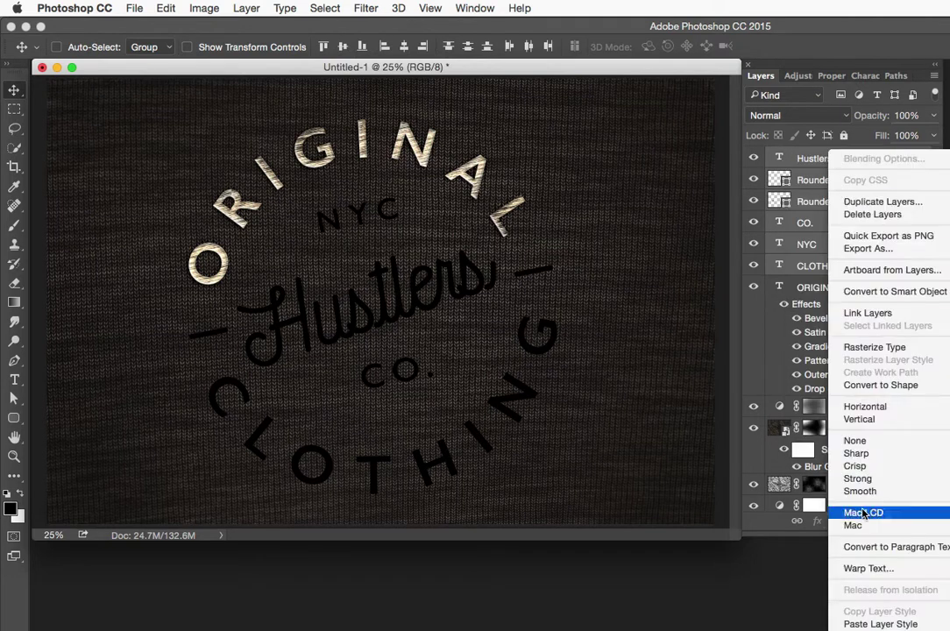
left_click(757, 159)
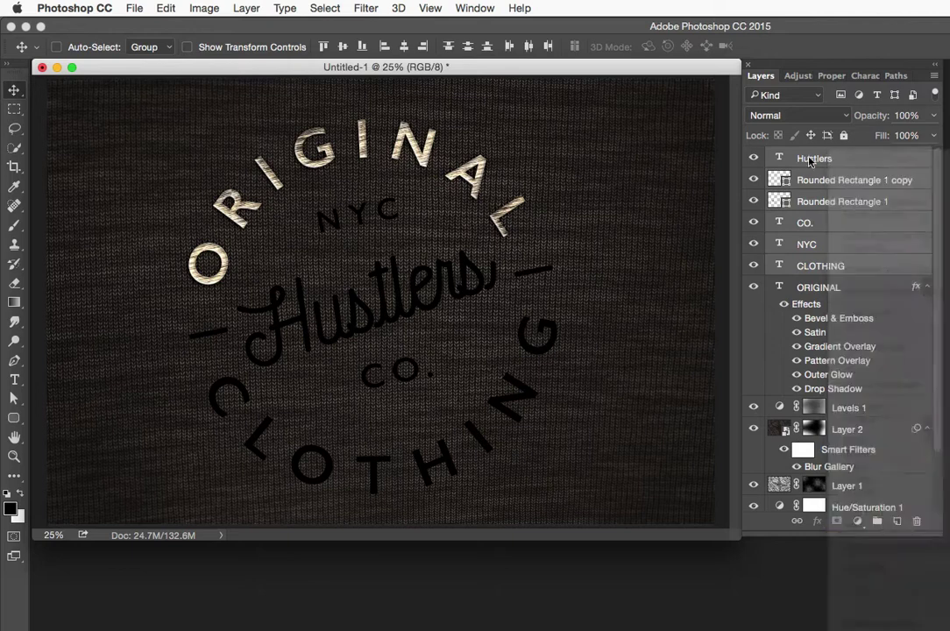
right_click(799, 155)
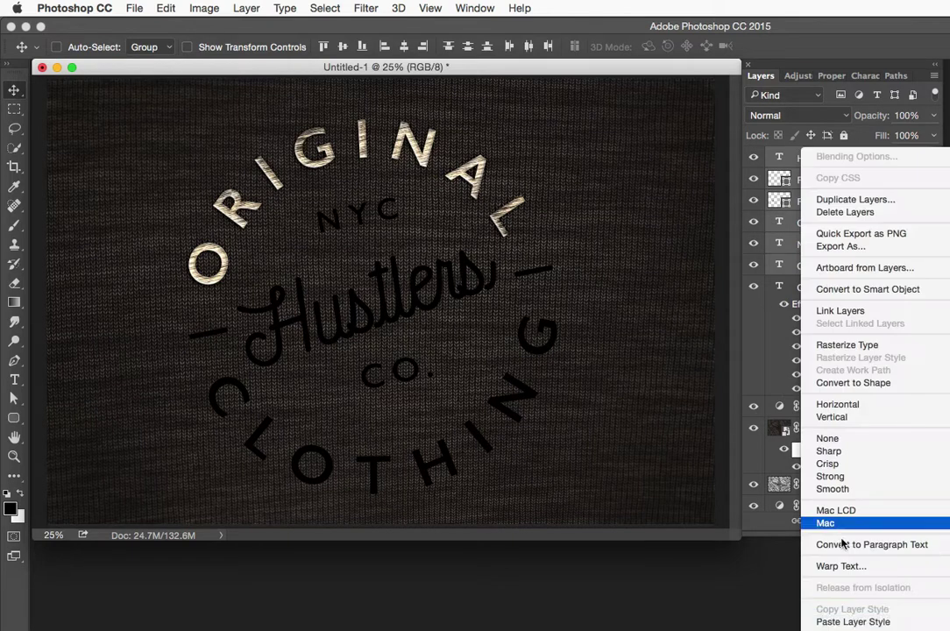
left_click(830, 621)
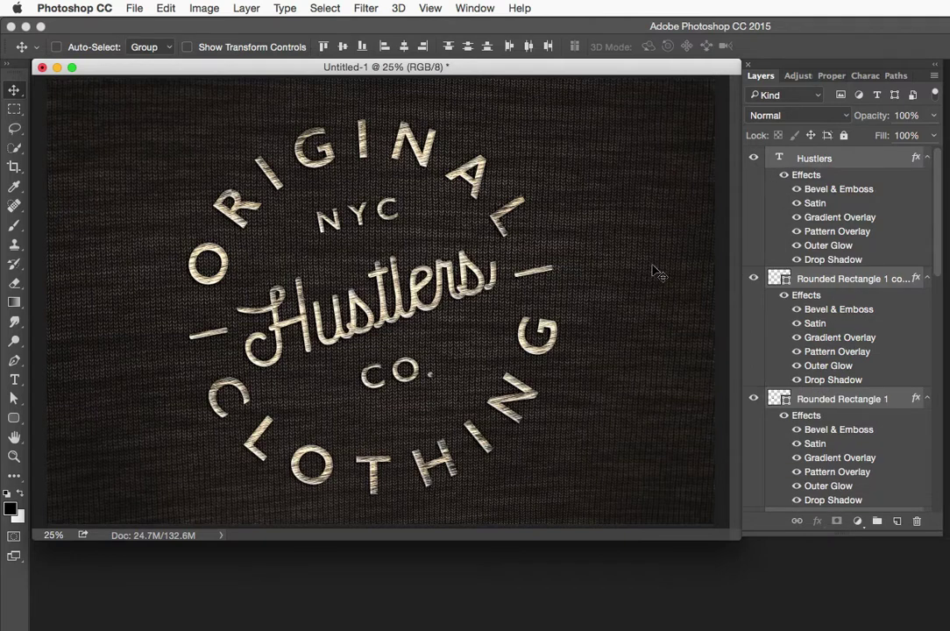
Add ORIGINAL to the selected lettering and dash layers and try the Dissolve blend mode on all of them
scroll(394, 226, "up", 1)
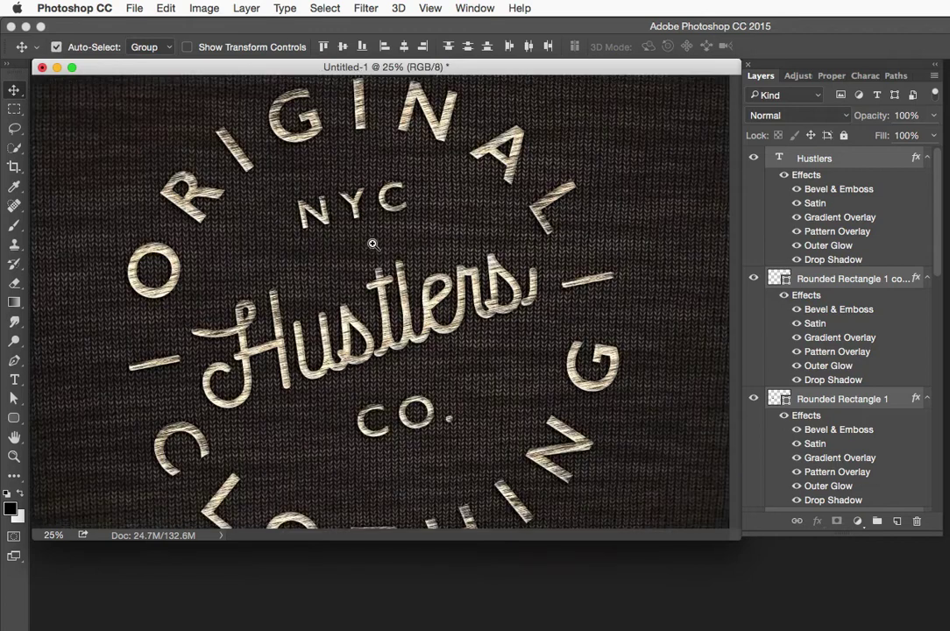
left_click_drag(394, 226, 401, 257)
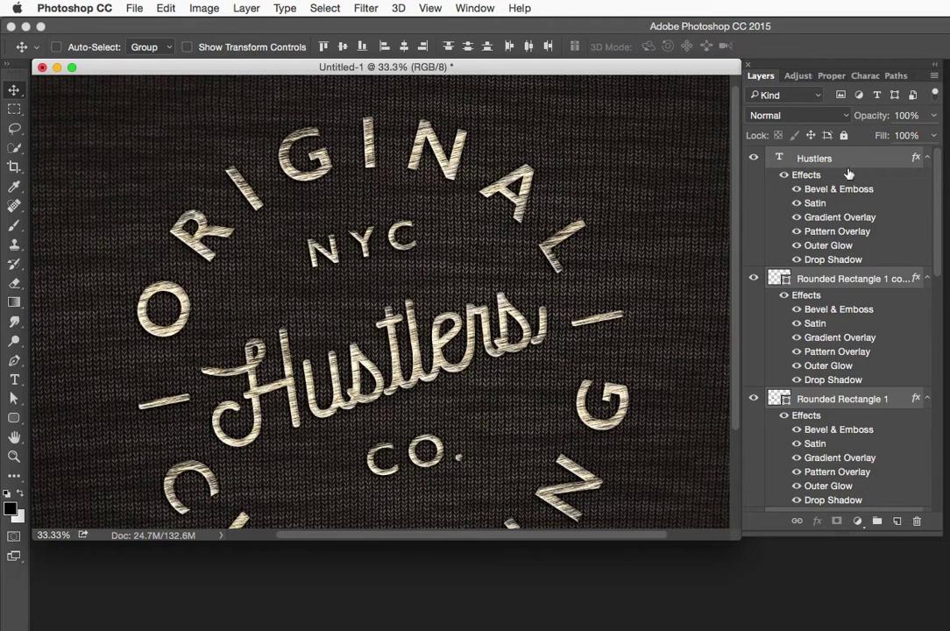
scroll(848, 175, "down", 5)
scroll(848, 318, "down", 7)
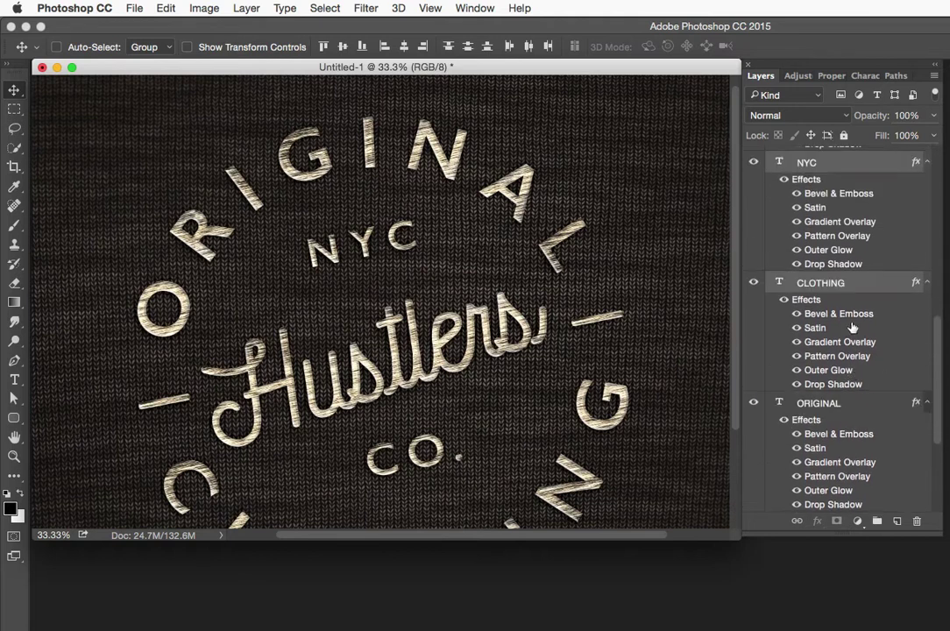
key("super")
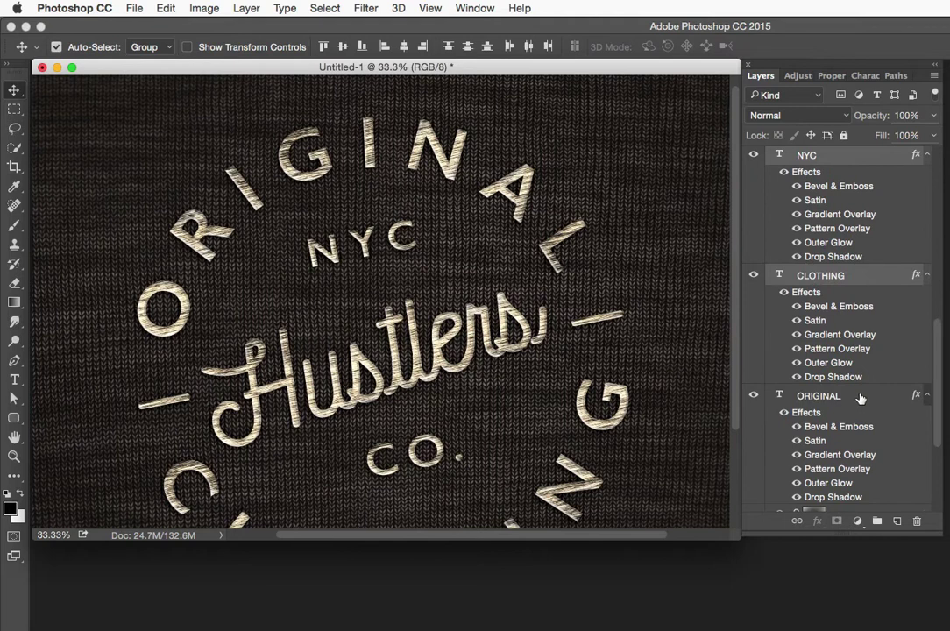
mouse_move(881, 399)
left_mouse_down()
mouse_move(780, 398)
mouse_move(863, 397)
left_mouse_up()
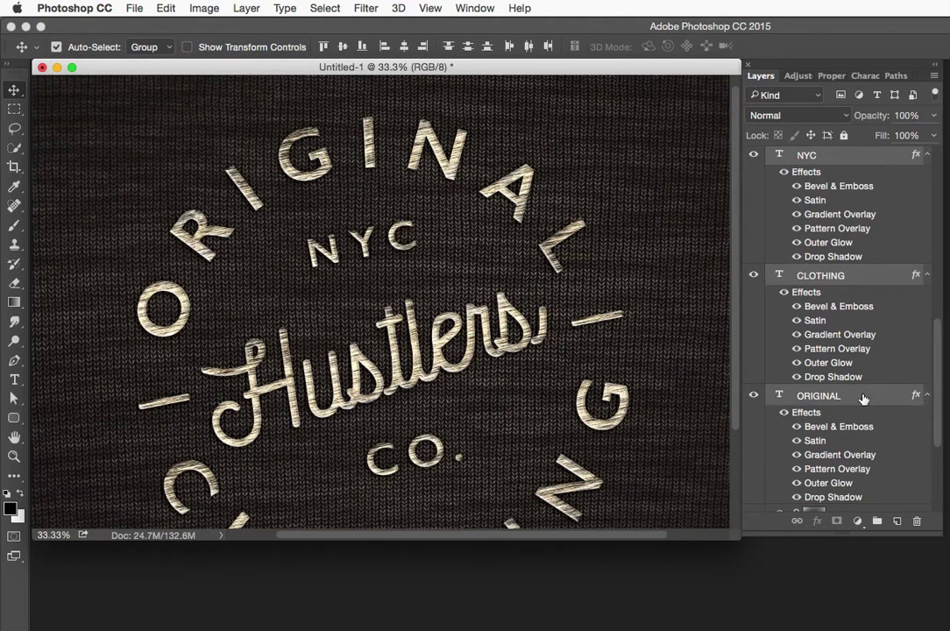
scroll(858, 396, "down", 3)
scroll(841, 361, "up", 10)
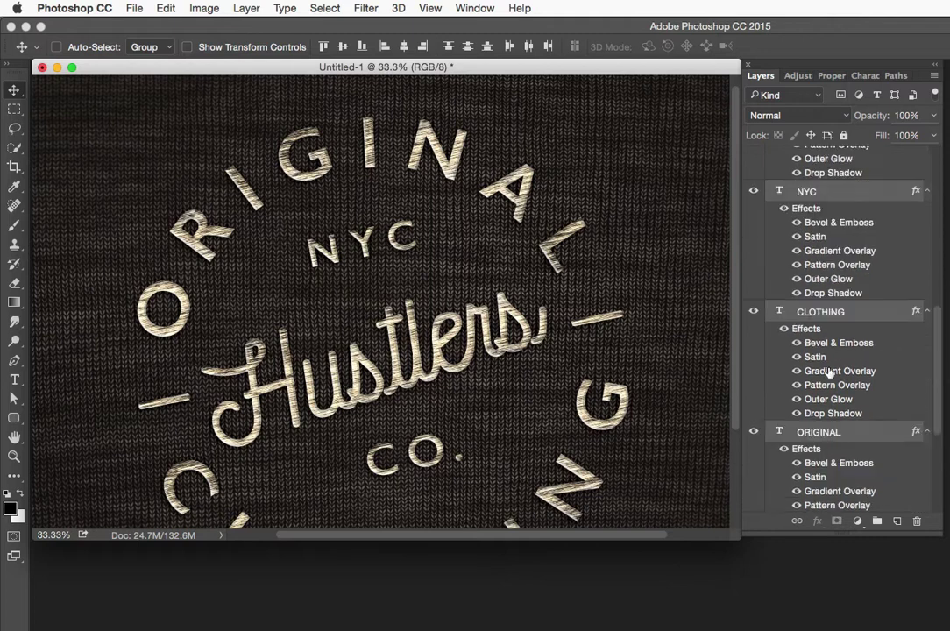
scroll(828, 359, "up", 2)
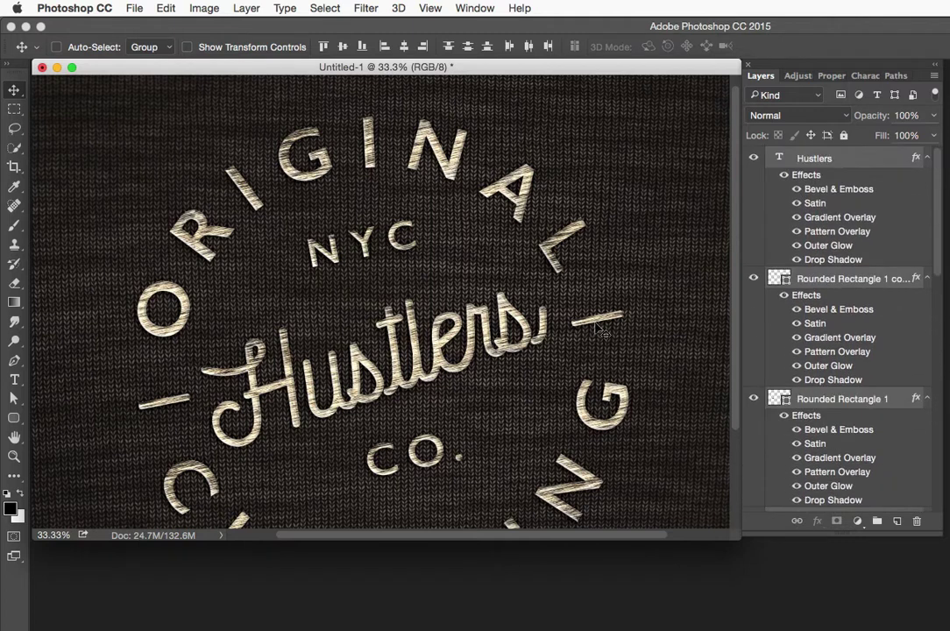
left_click(767, 116)
left_click(767, 128)
Check the letters around NYC up close and return the selected layers to the Normal blend mode
scroll(438, 236, "up", 2)
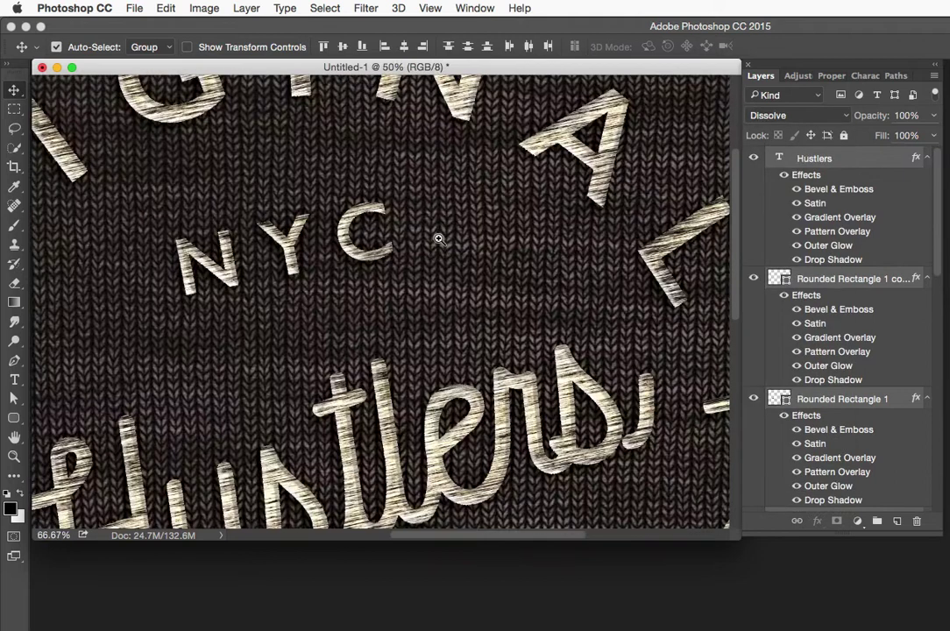
key("super")
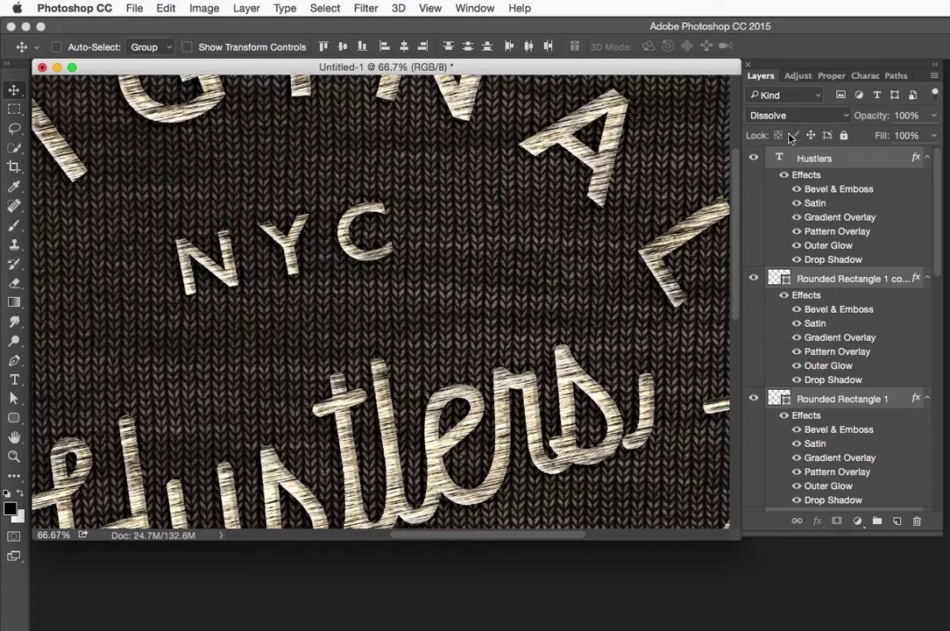
left_click(610, 150, "super")
Select only the ORIGINAL text layer and set its blend mode to Dissolve
scroll(812, 294, "down", 5)
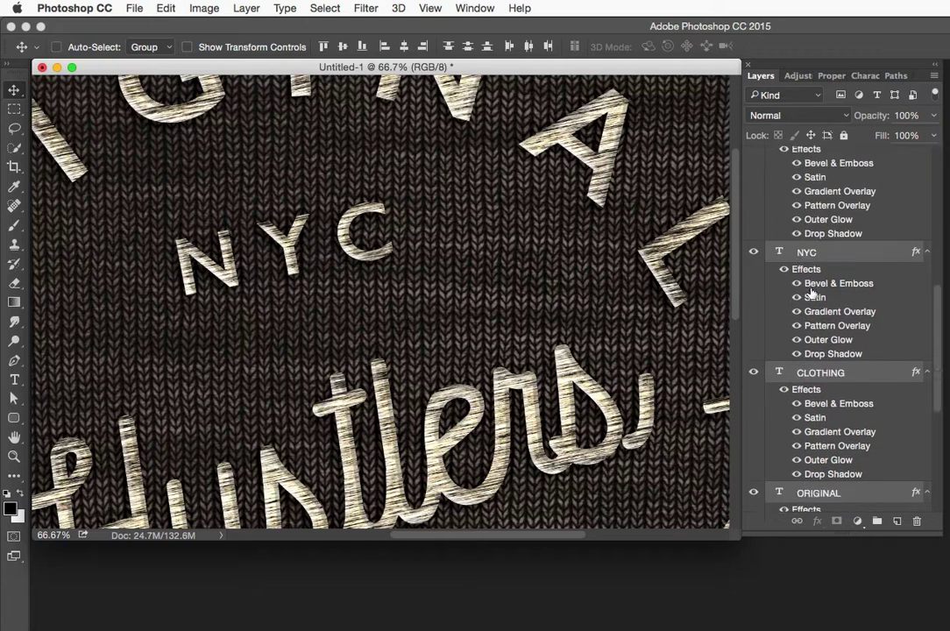
scroll(811, 294, "down", 5)
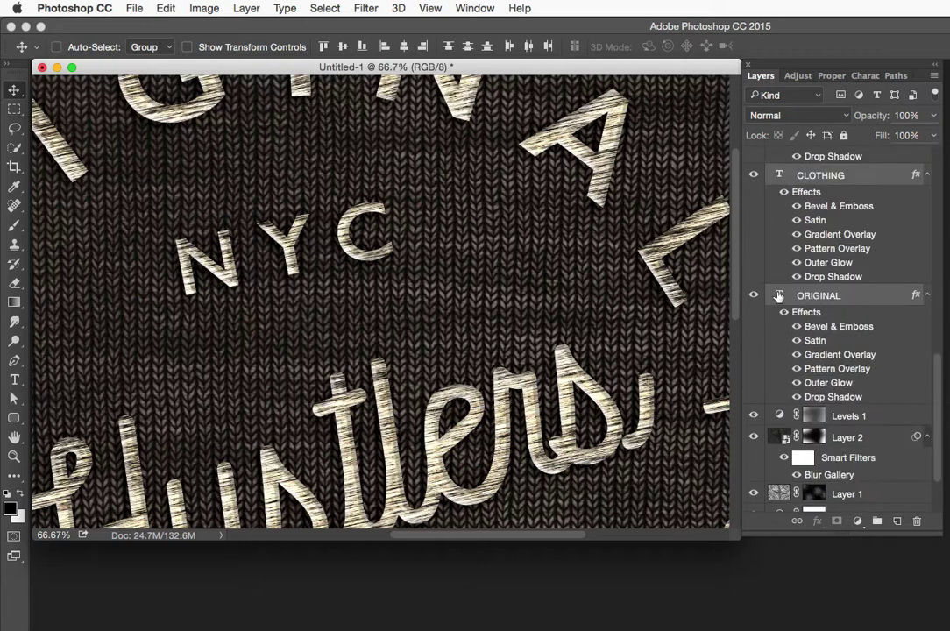
left_click(729, 274, "super")
scroll(456, 140, "up", 5)
scroll(456, 141, "left", 2)
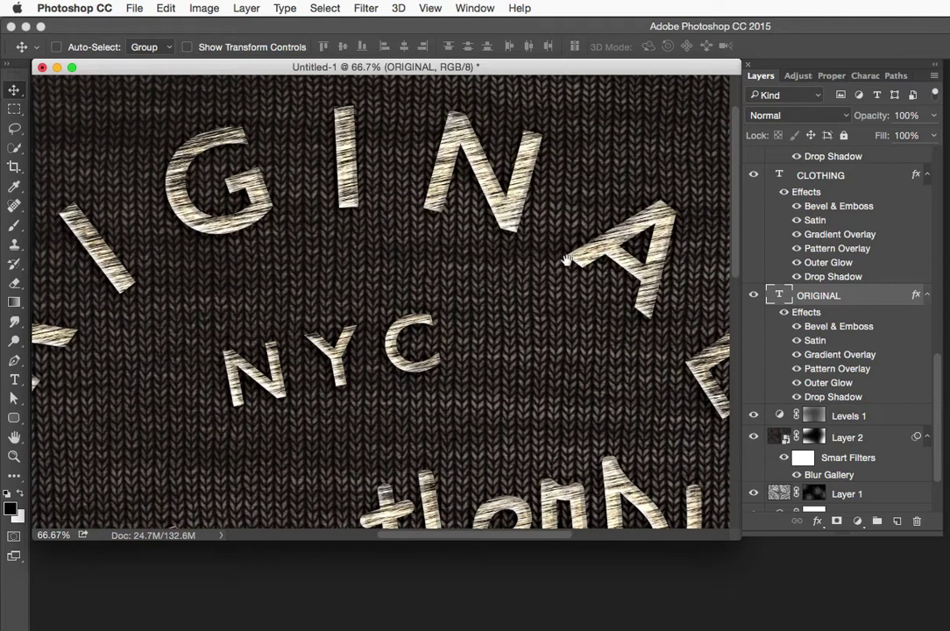
left_click(528, 212, "alt+super")
left_click(788, 114)
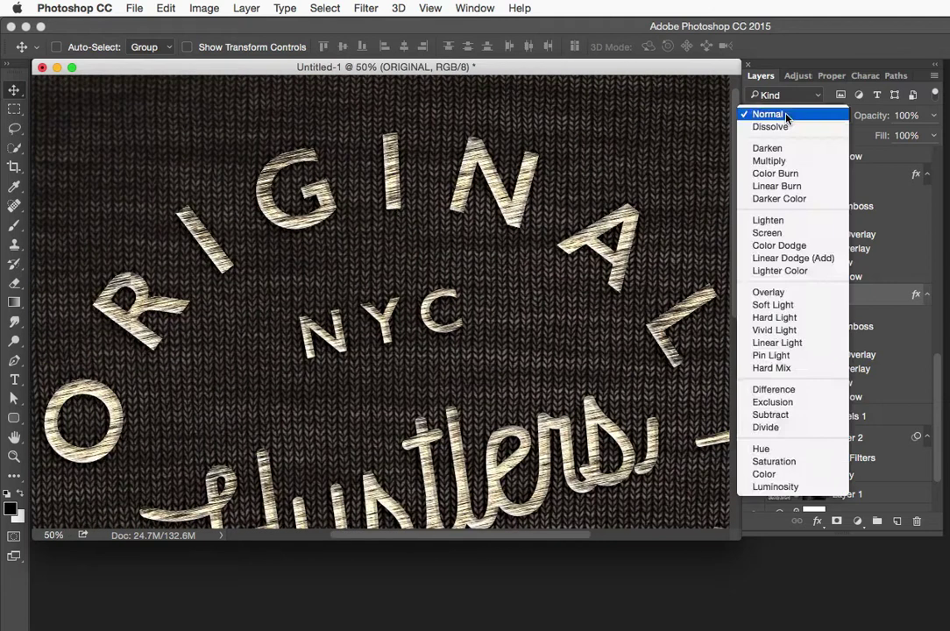
left_click(780, 126)
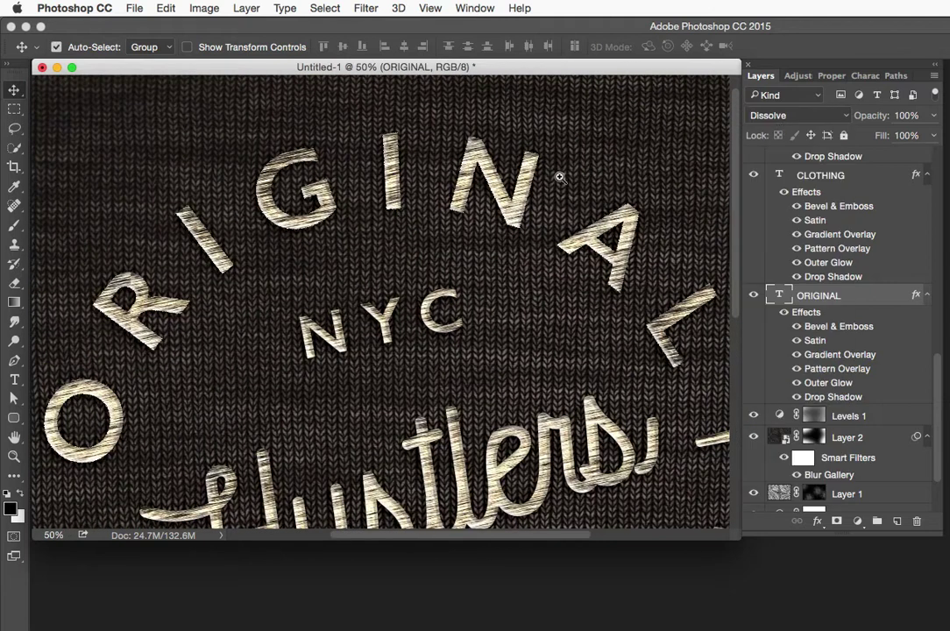
Compare Normal and Dissolve blending on the N of ORIGINAL at 200% and return the layer to Dissolve
left_click(557, 180, "super")
left_click(549, 178, "super")
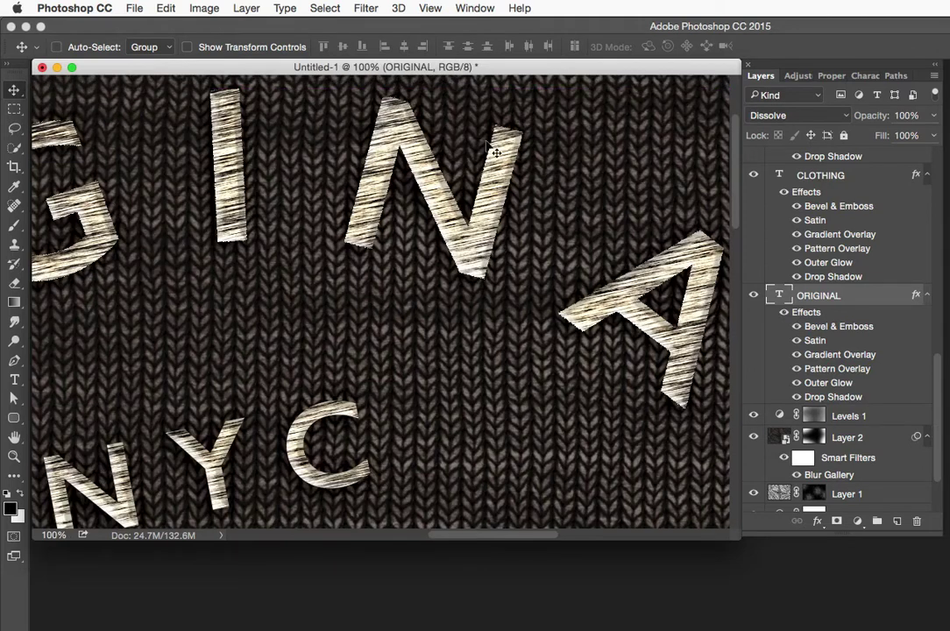
left_click(485, 208, "super")
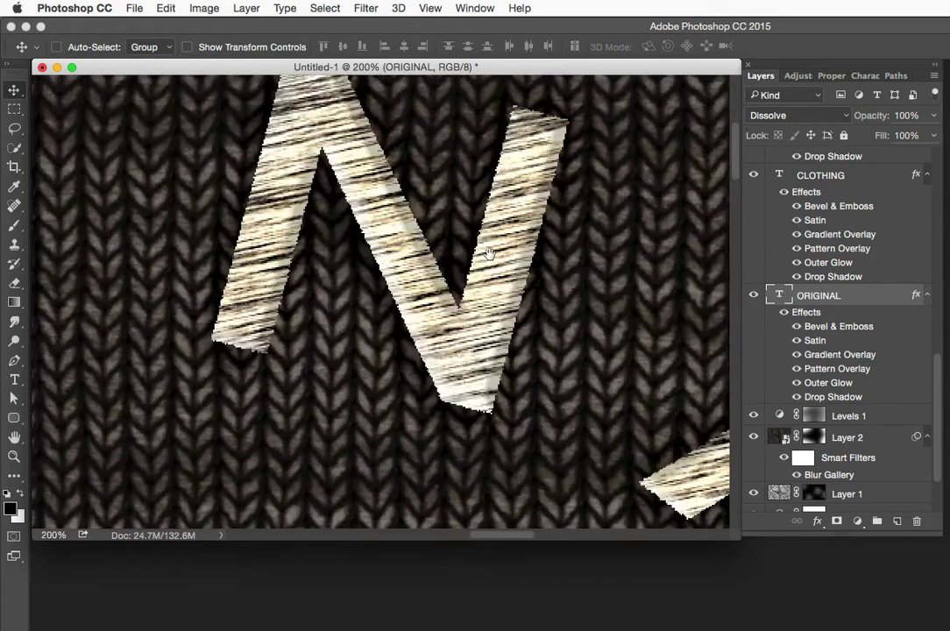
left_click(768, 115)
left_click(766, 105)
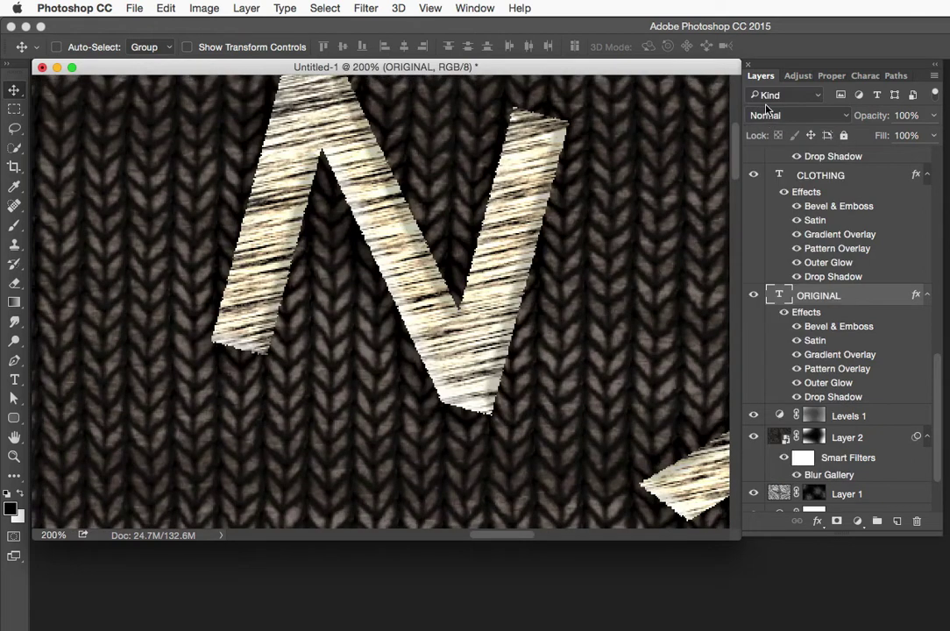
left_click(768, 114)
left_click(768, 125)
left_click(543, 295, "alt+super")
left_click(543, 296, "alt+super")
left_click(544, 295, "alt+super")
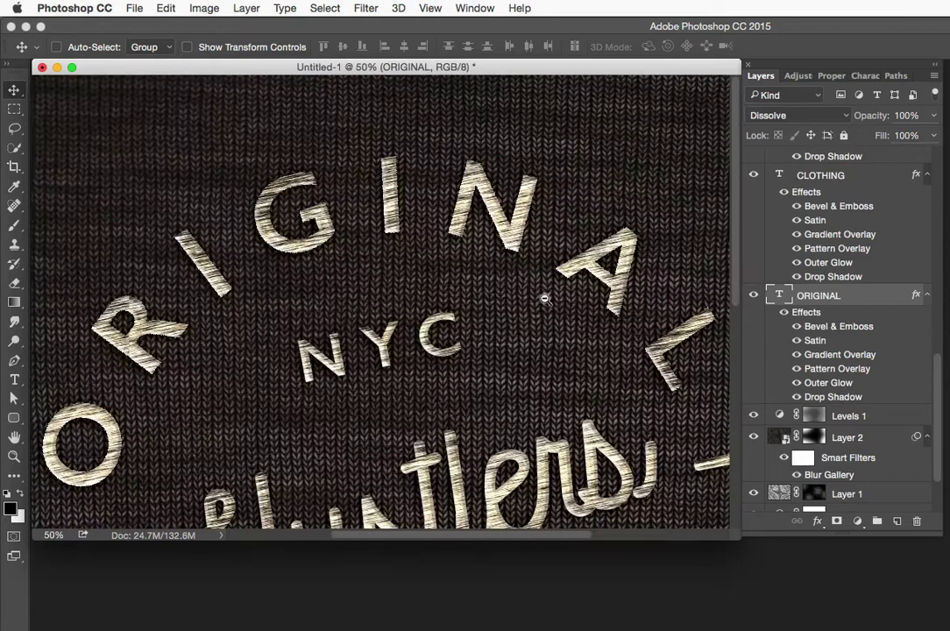
Set the blend mode of all layers from CLOTHING up to Hustlers to Dissolve
scroll(815, 205, "up", 1)
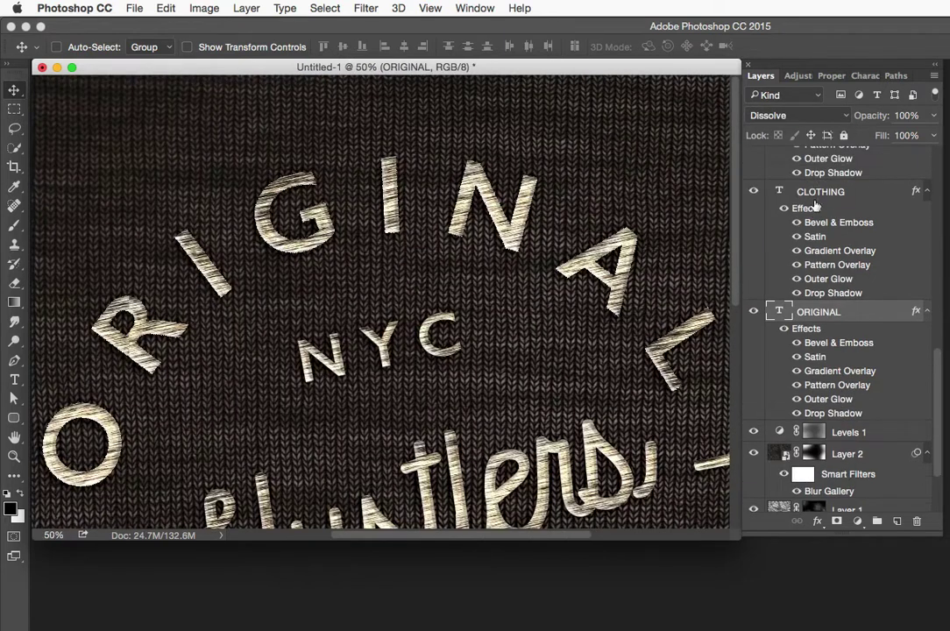
left_click(814, 199)
scroll(811, 197, "up", 10)
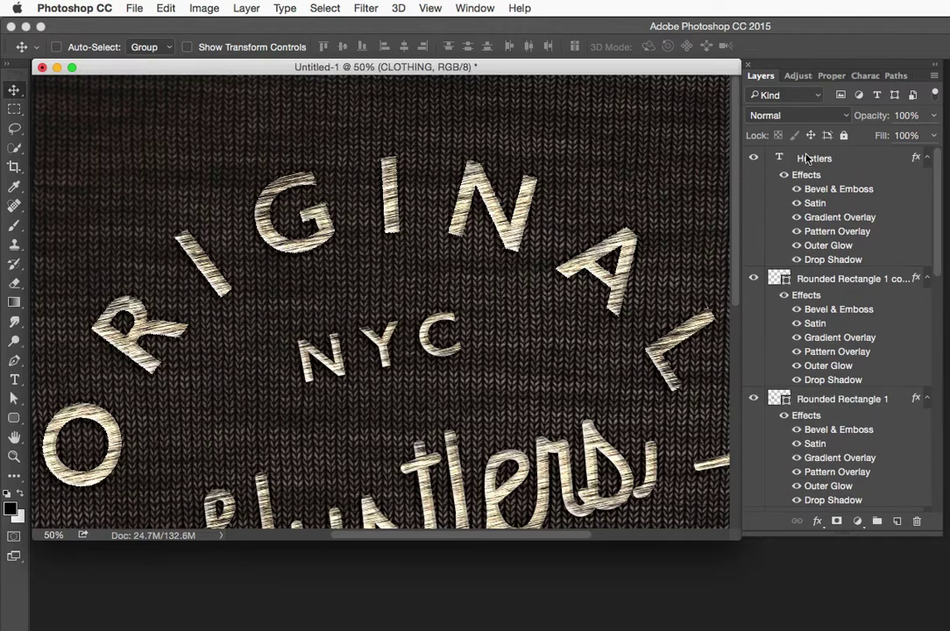
left_click(807, 159, "super")
left_click(779, 115)
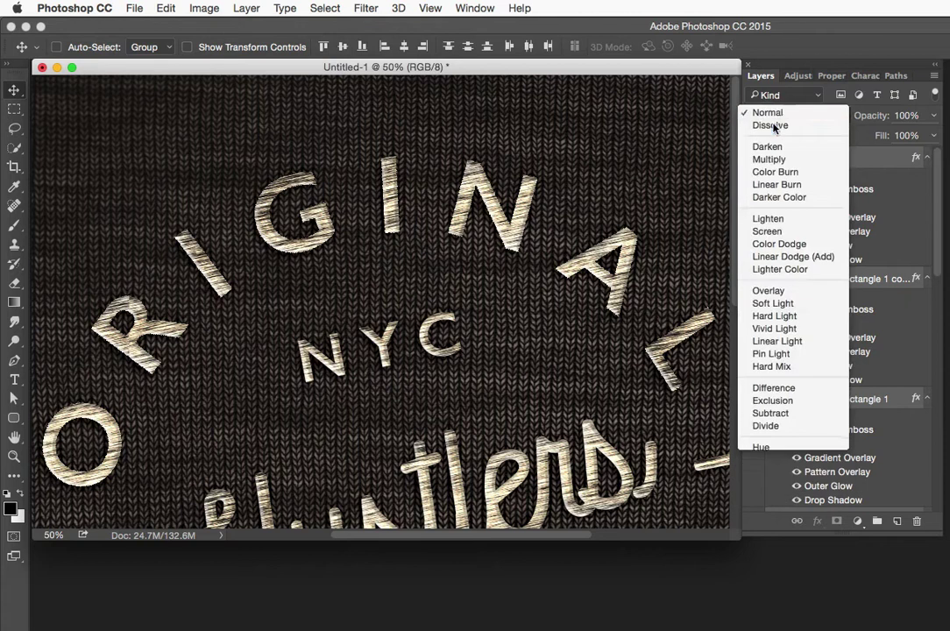
left_click(771, 125)
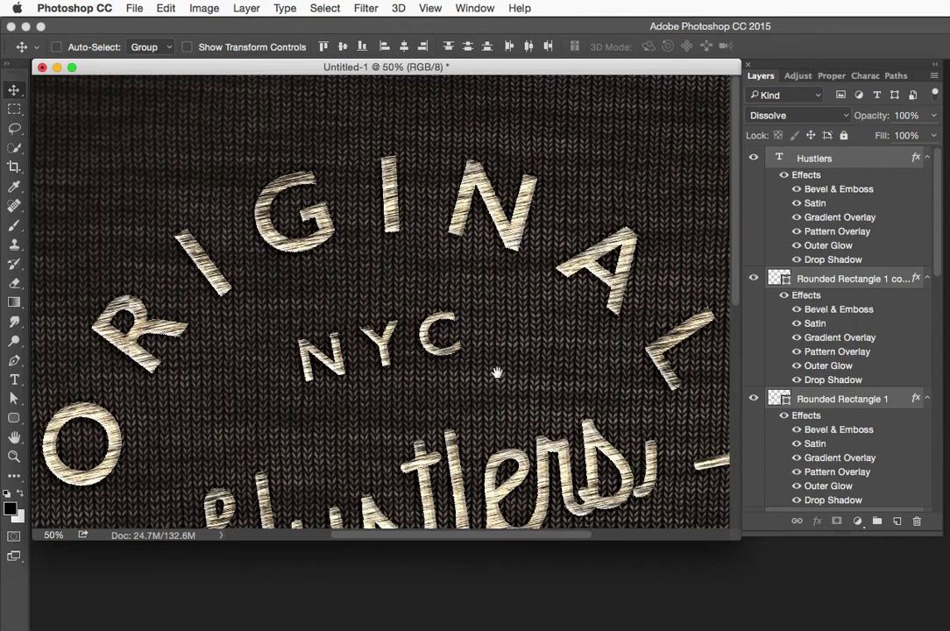
Examine the whole embroidered label at 25% and look through its layer stack
left_click_drag(496, 373, 507, 288)
left_click(447, 292, "alt")
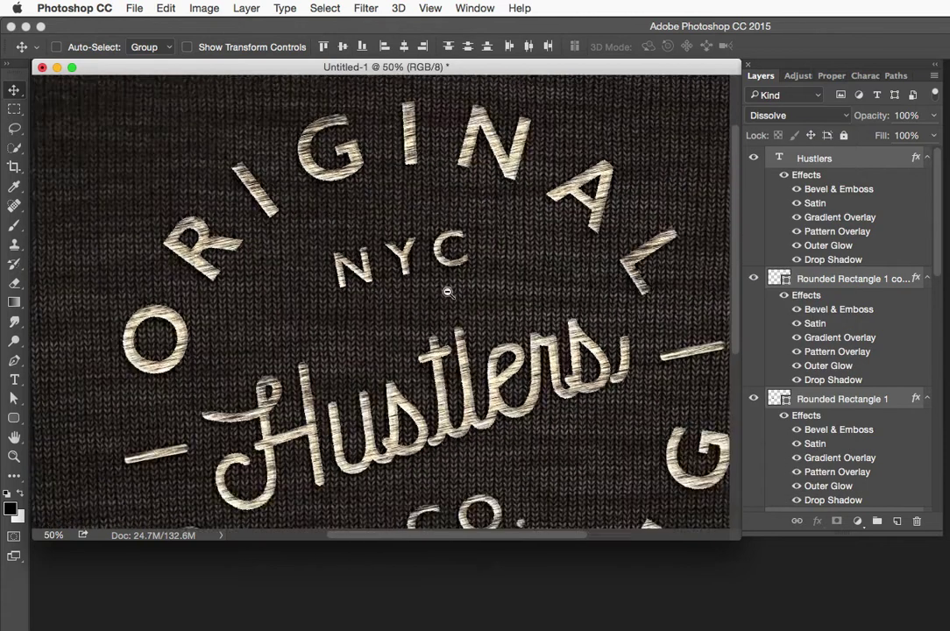
left_click(447, 292, "alt")
left_click(385, 250, "alt")
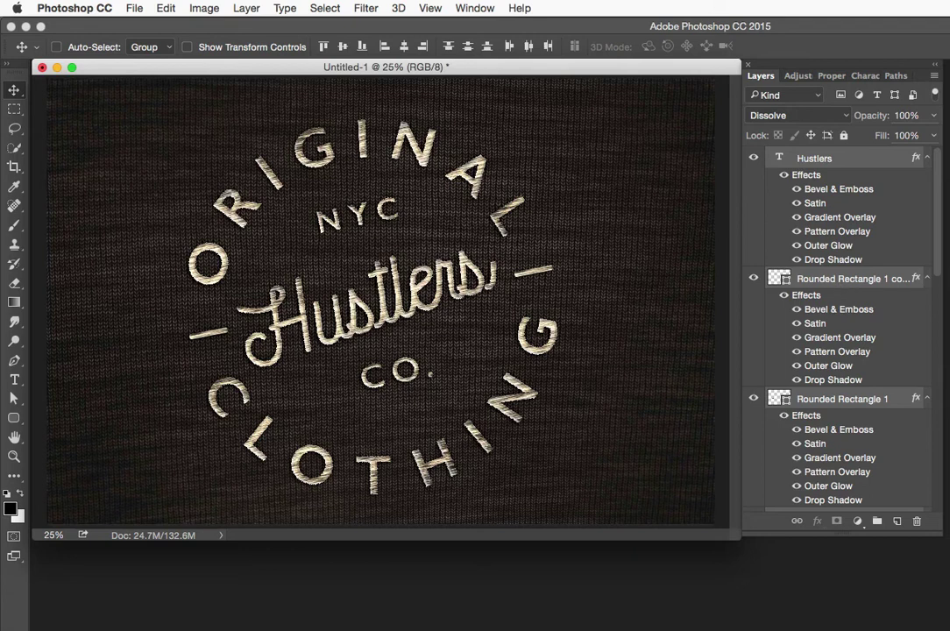
scroll(841, 278, "down", 10)
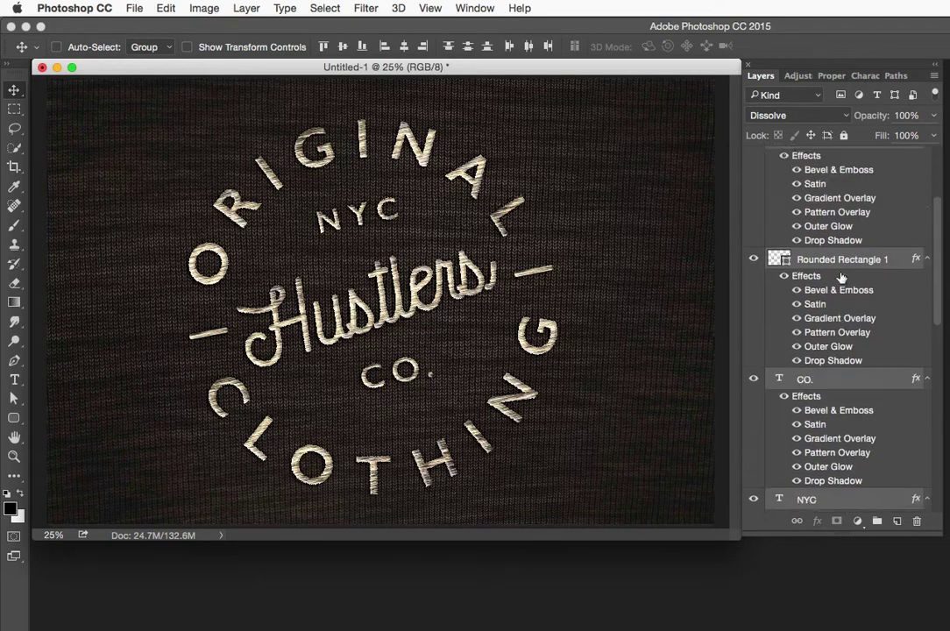
scroll(841, 279, "down", 8)
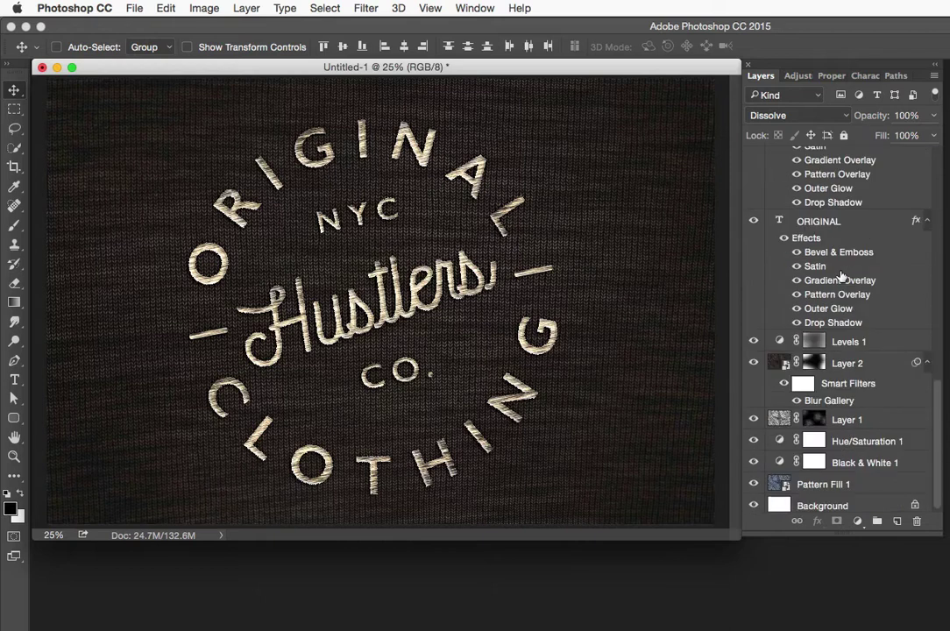
scroll(841, 276, "up", 3)
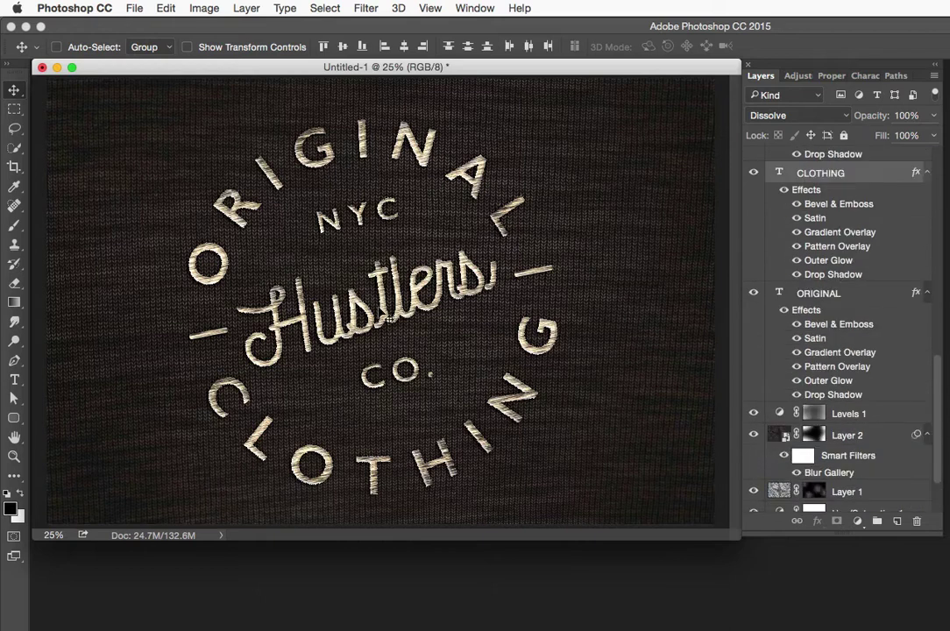
Review the options for saving the ORIGINAL text layer's effects and blending as a new style, leaving without saving it
left_click(803, 314)
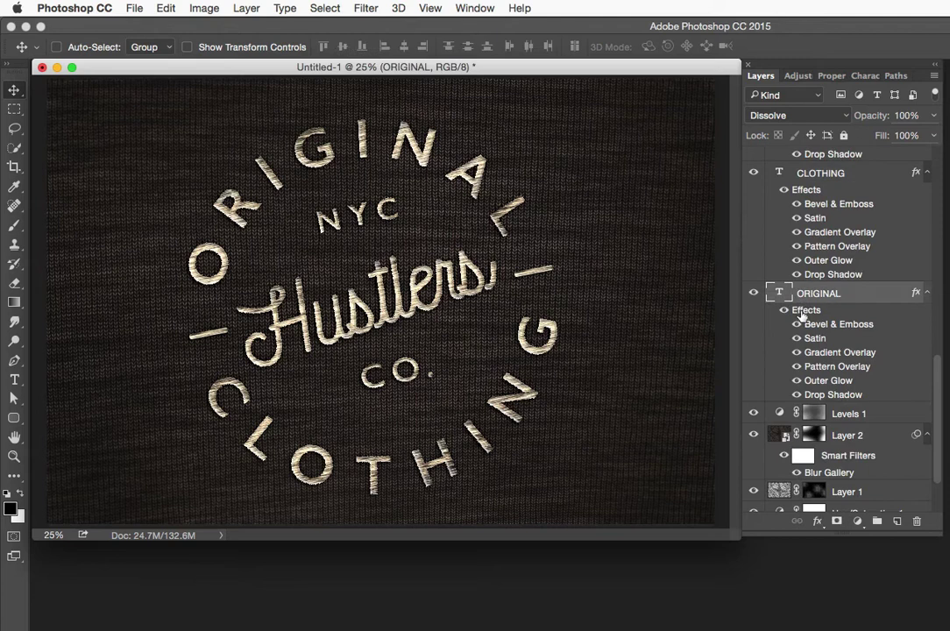
double_click(800, 312)
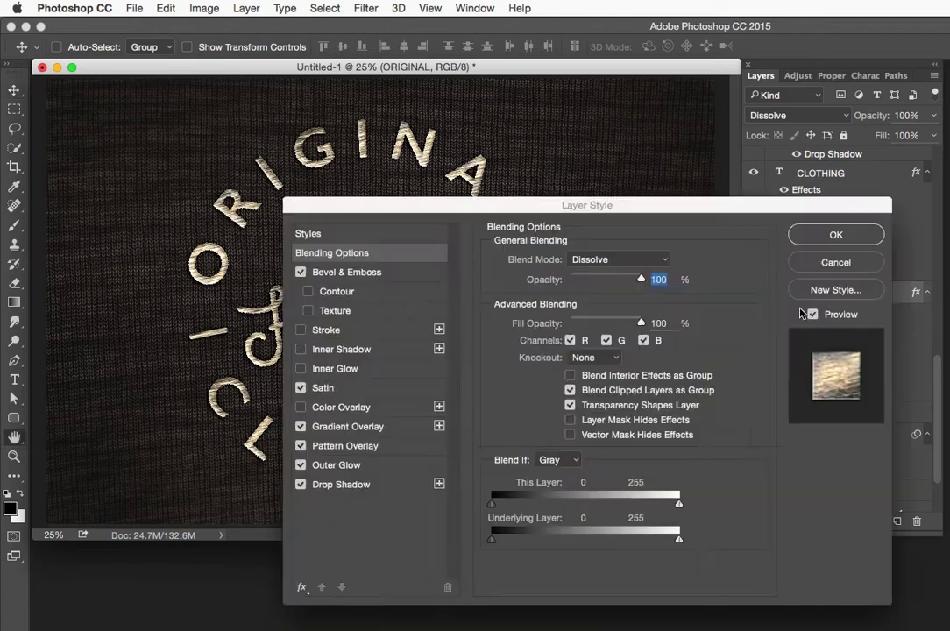
left_click_drag(647, 218, 577, 70)
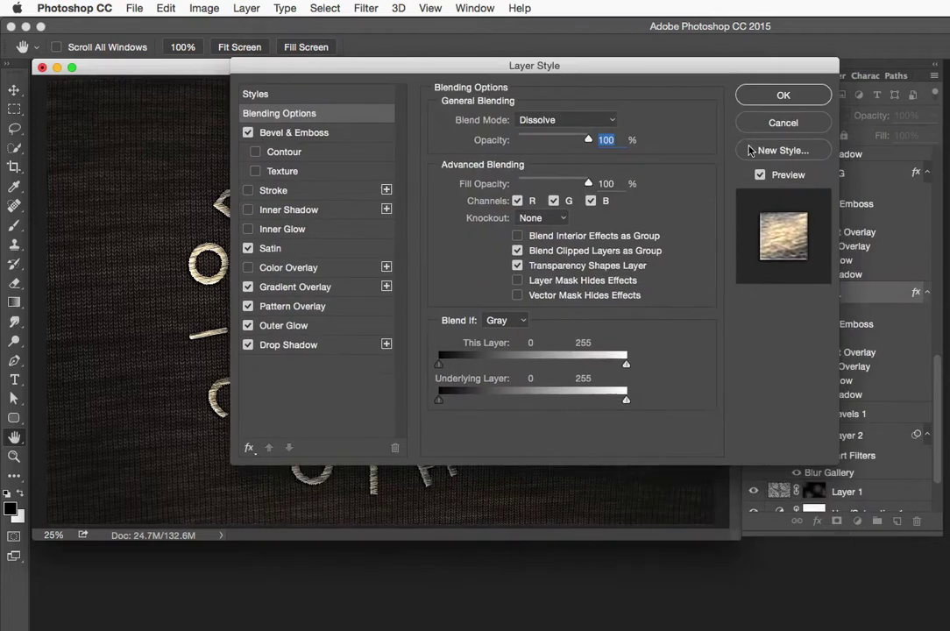
left_click(782, 150)
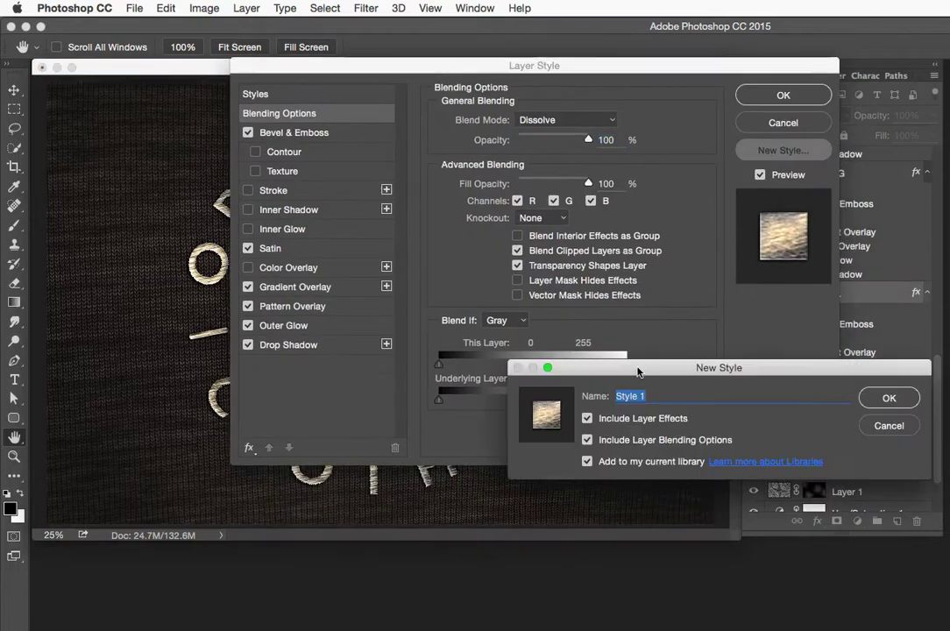
left_click_drag(639, 367, 536, 269)
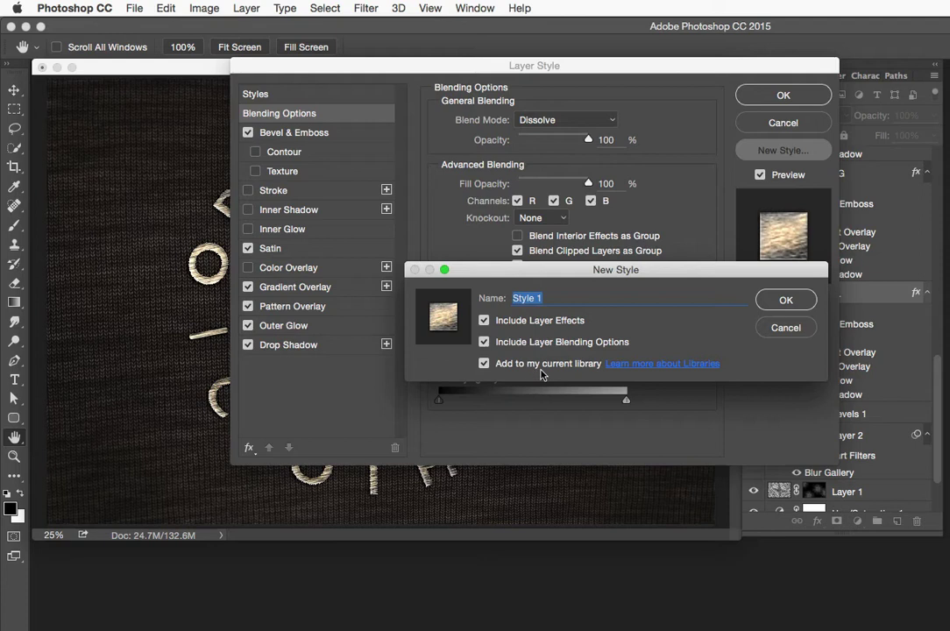
left_click_drag(443, 269, 434, 241)
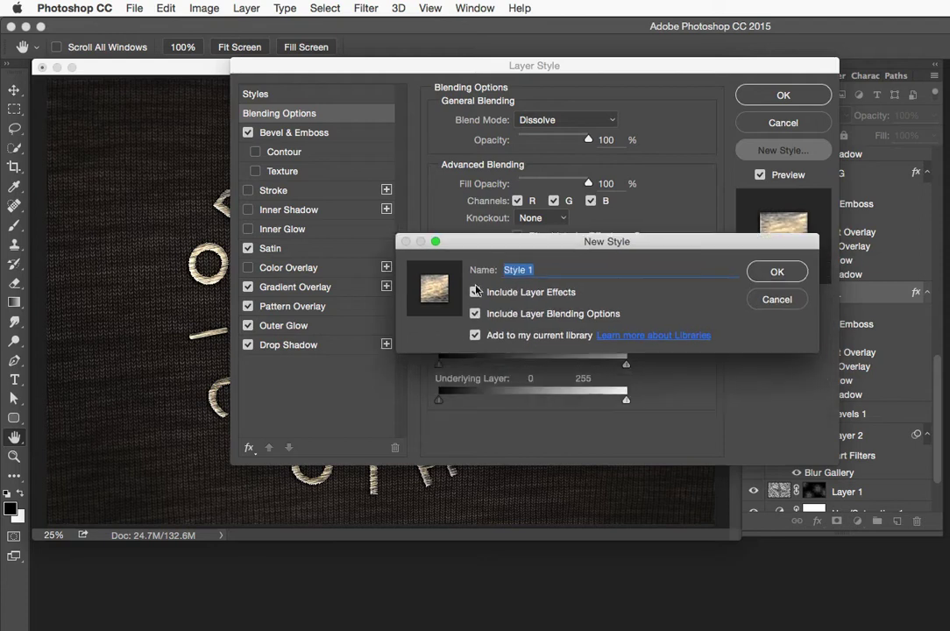
left_click(768, 300)
left_click(782, 123)
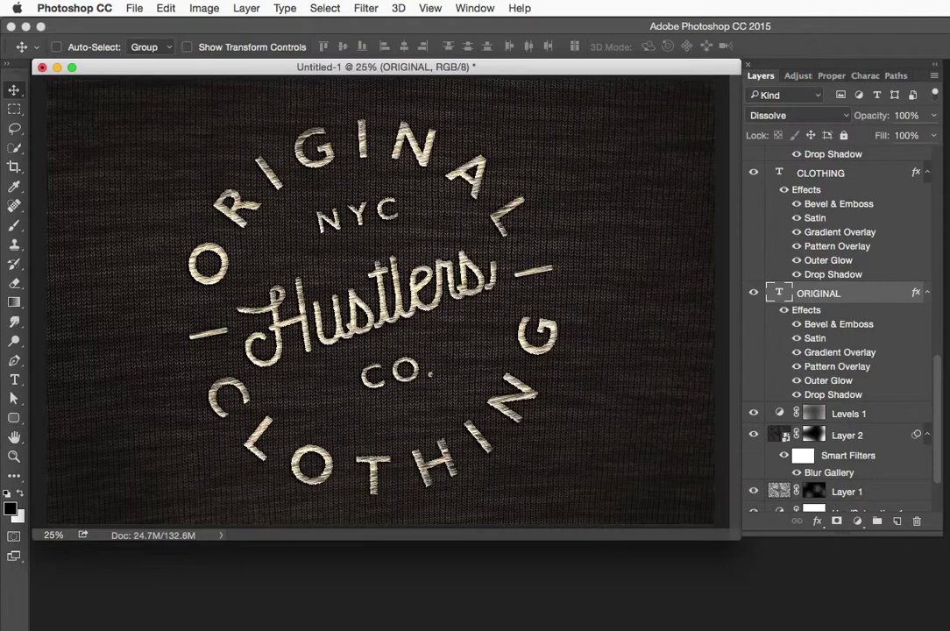
Display the saved layer style presets alongside the layers, look through them and return to the layer stack
left_click(473, 8)
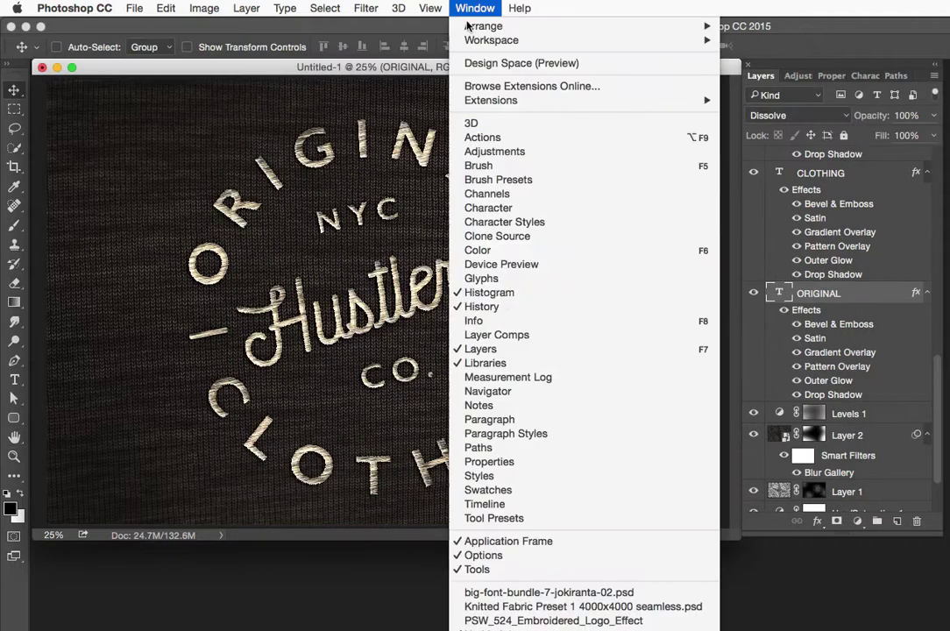
left_click(779, 254)
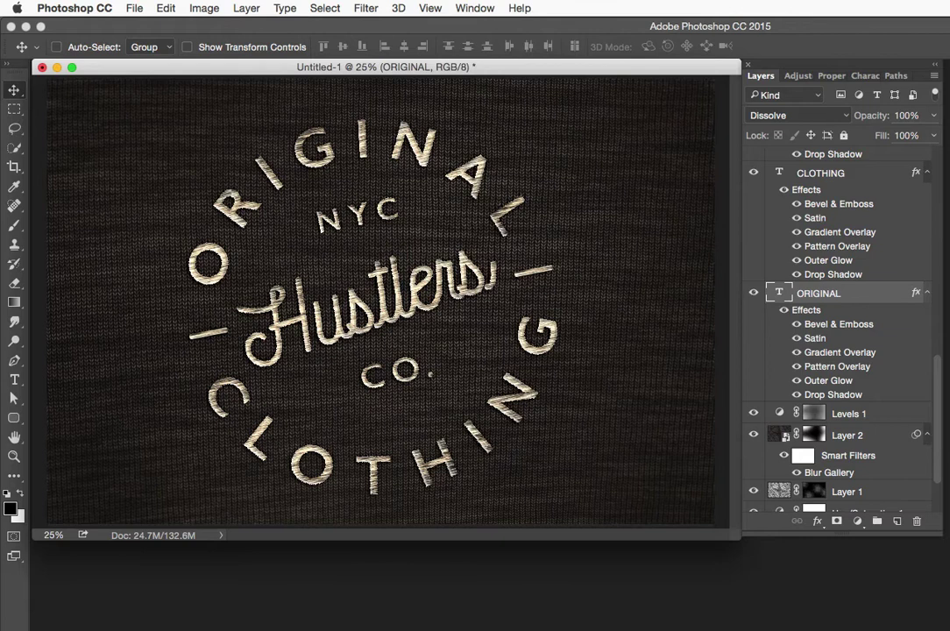
left_click(900, 78)
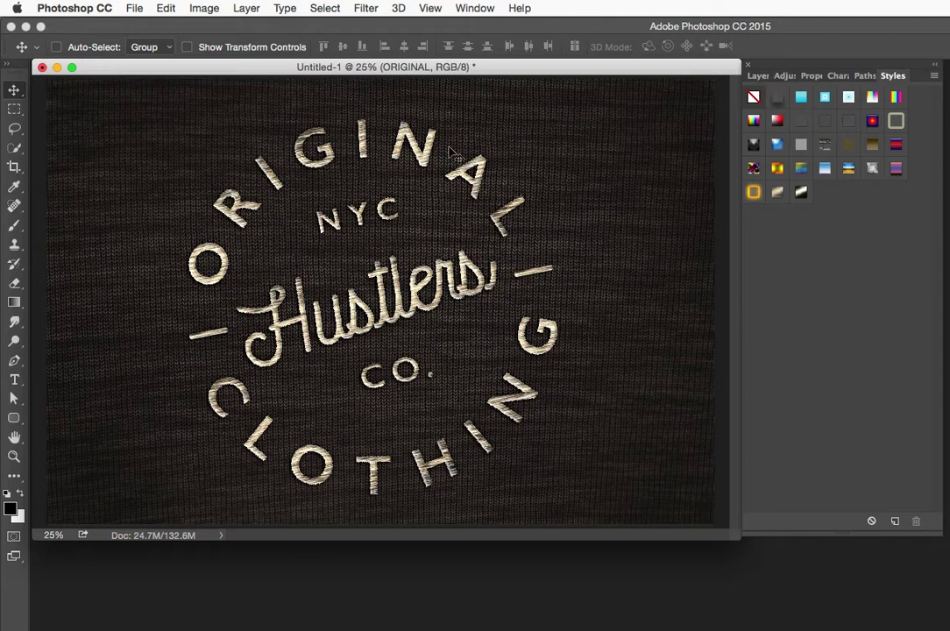
left_click(758, 76)
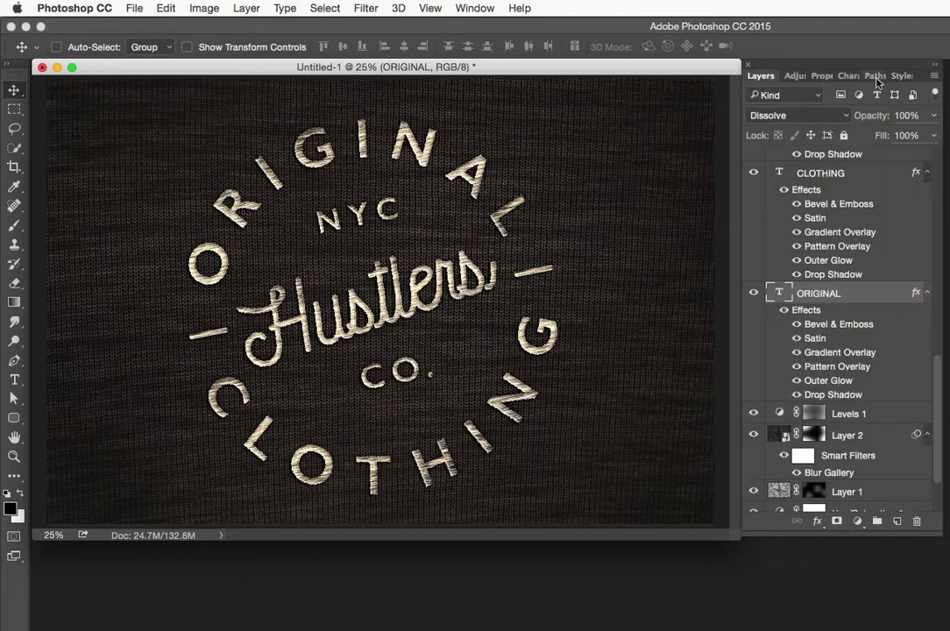
left_click(901, 77)
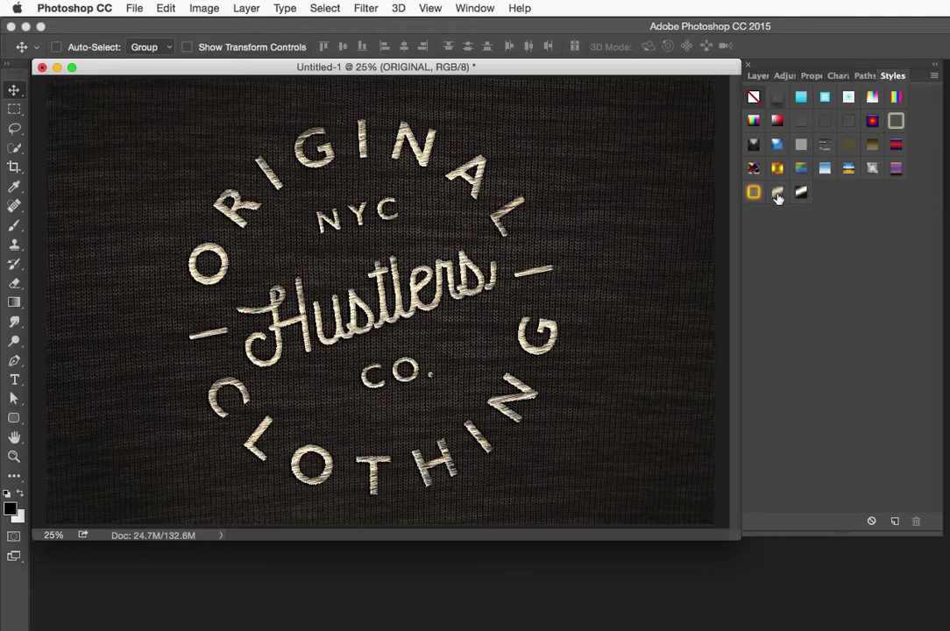
left_click(757, 77)
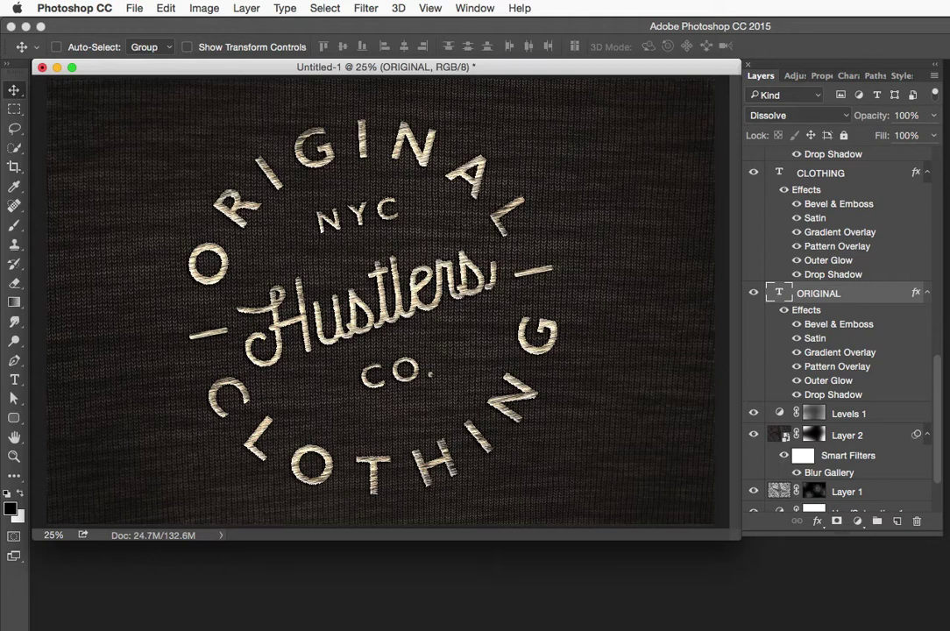
Turn on automatic selection of groups for the Move tool
left_click(56, 47)
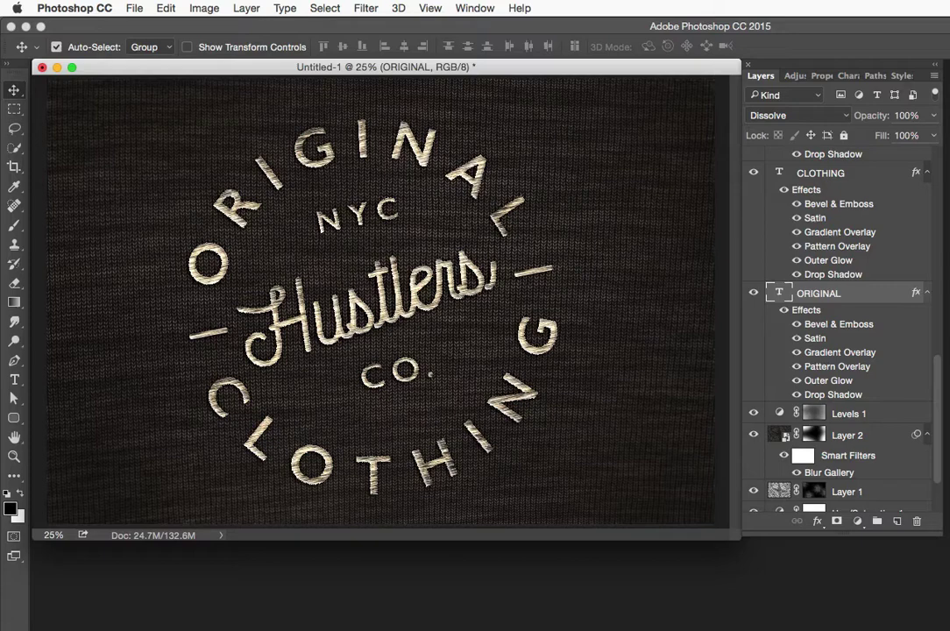